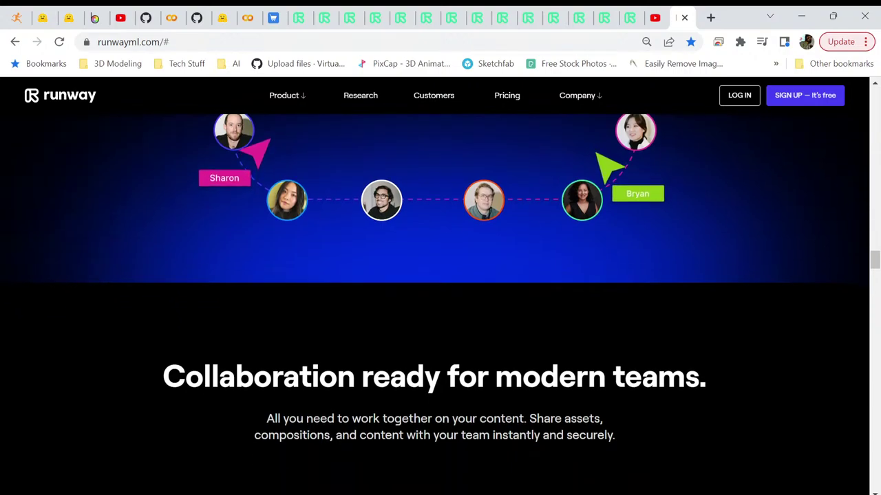
# Step: Examine the homepage sections on team collaboration, asset hub and video templates
pyautogui.scroll(-2, 440, 275)
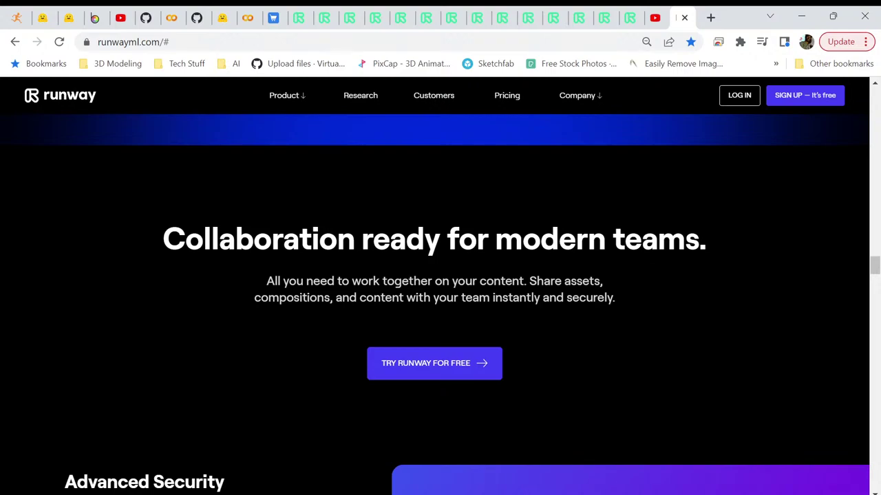
pyautogui.scroll(-2, 441, 275)
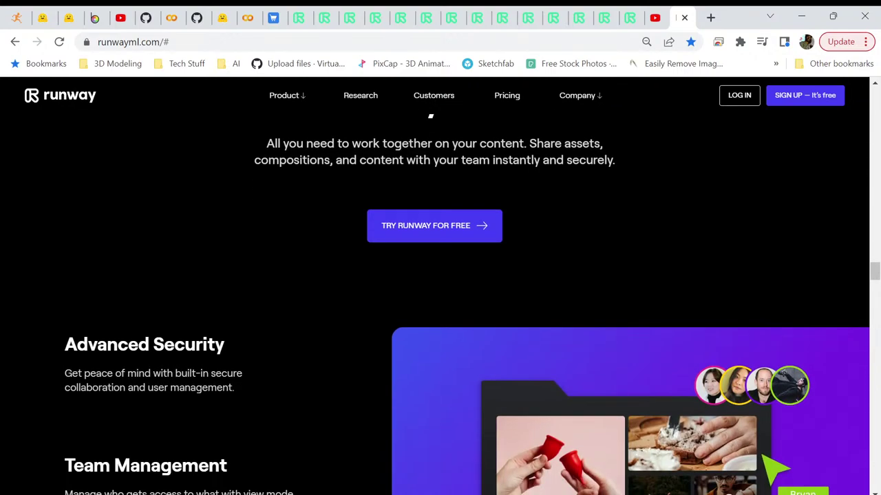
pyautogui.scroll(-2, 440, 275)
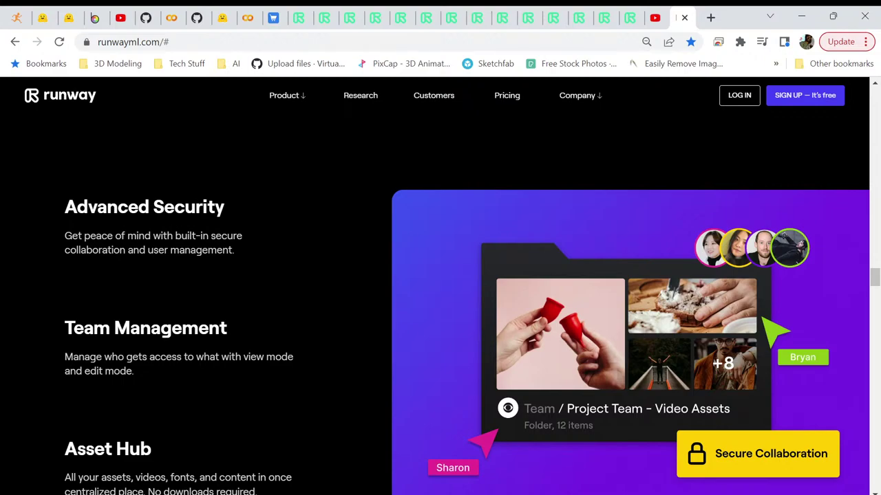
pyautogui.scroll(-1, 440, 275)
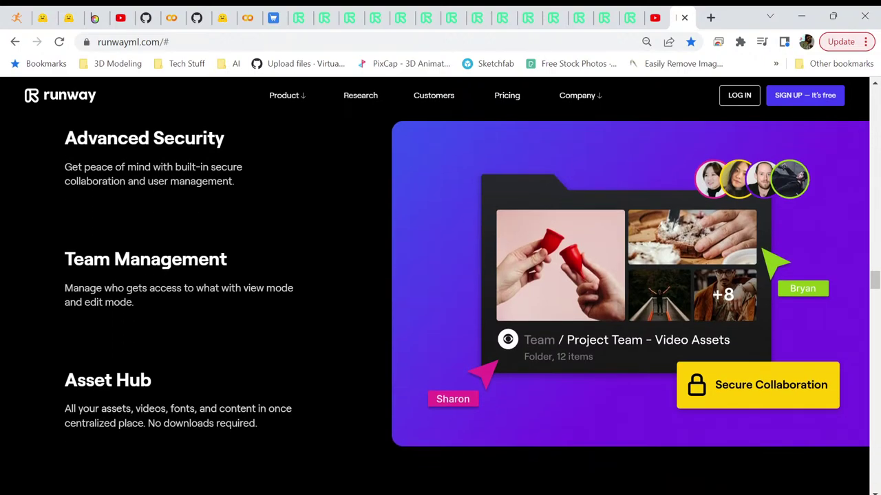
pyautogui.scroll(-1, 440, 275)
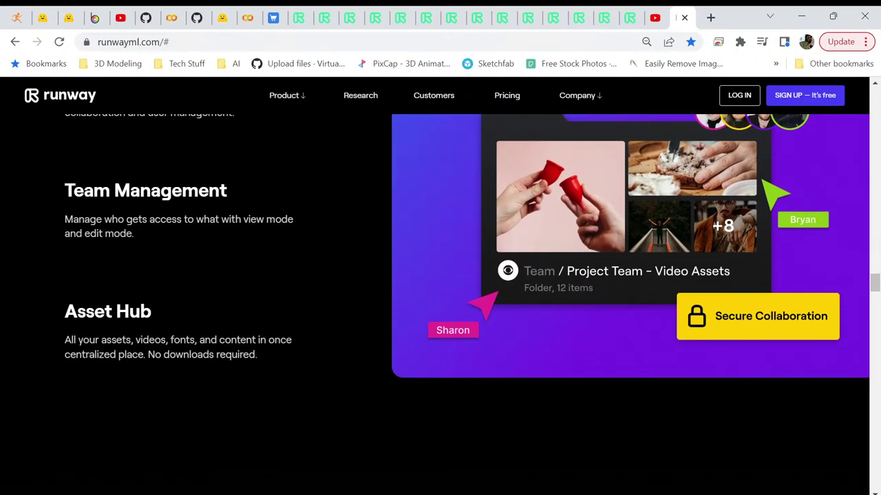
pyautogui.scroll(-5, 440, 275)
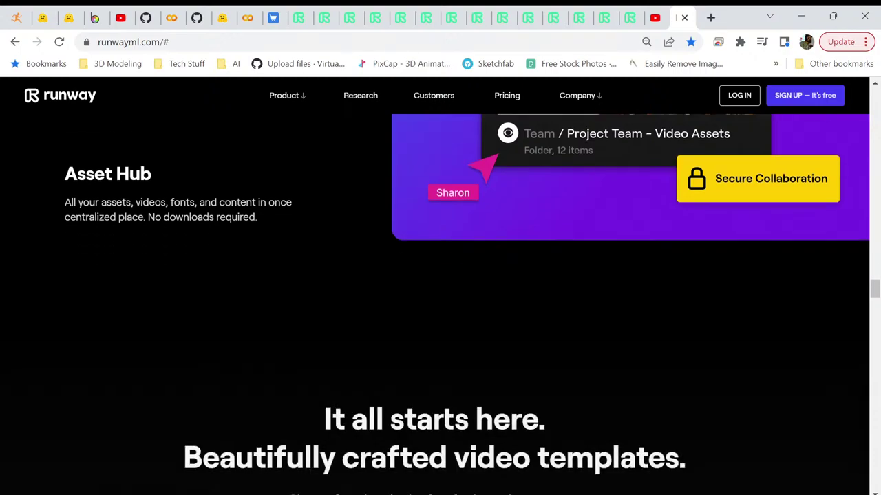
pyautogui.scroll(-1, 441, 275)
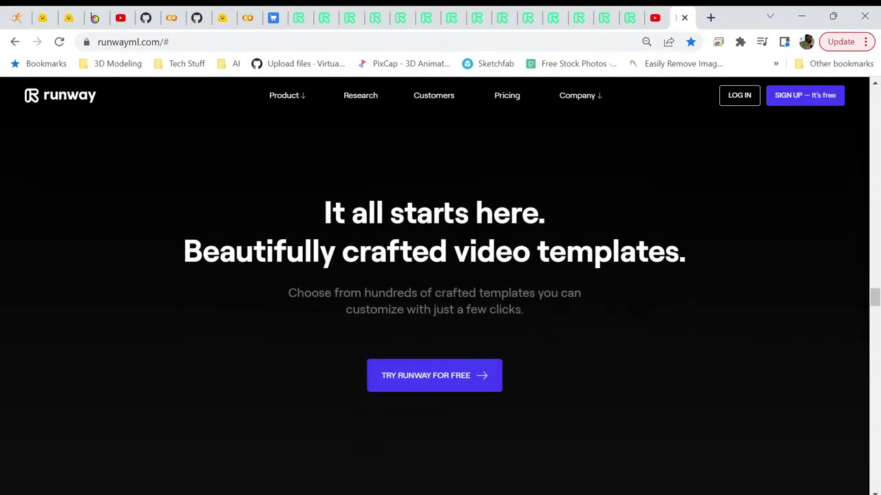
pyautogui.scroll(-2, 344, 330)
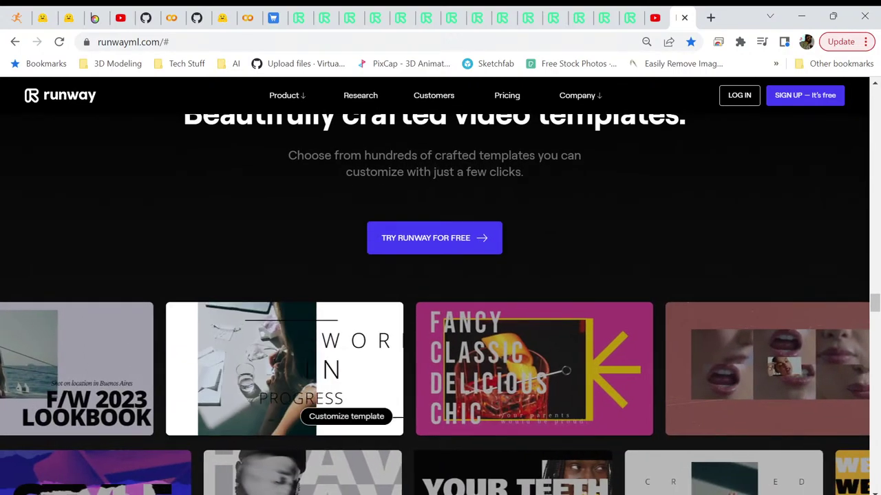
pyautogui.scroll(-3, 344, 330)
pyautogui.scroll(-4, 344, 331)
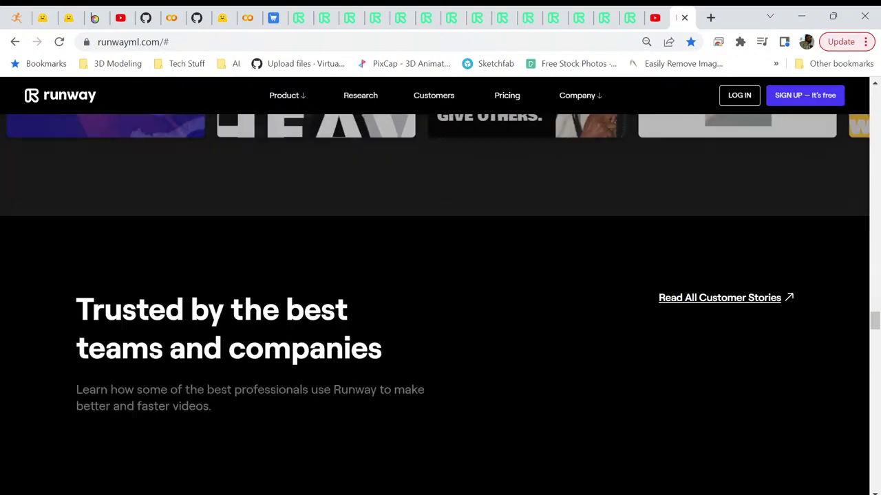
# Step: Examine the customer stories and the editor features for animations, effects, team sharing and audio tracks
pyautogui.scroll(-2, 275, 330)
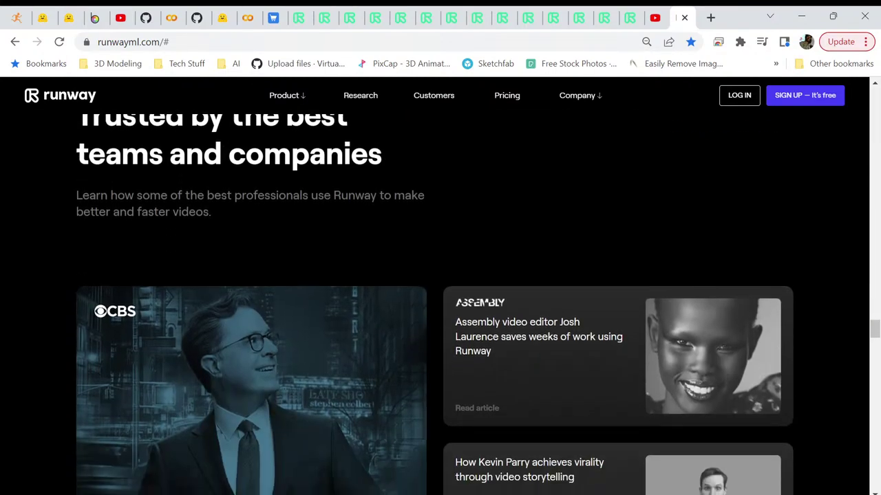
pyautogui.scroll(-5, 275, 330)
pyautogui.scroll(-3, 440, 303)
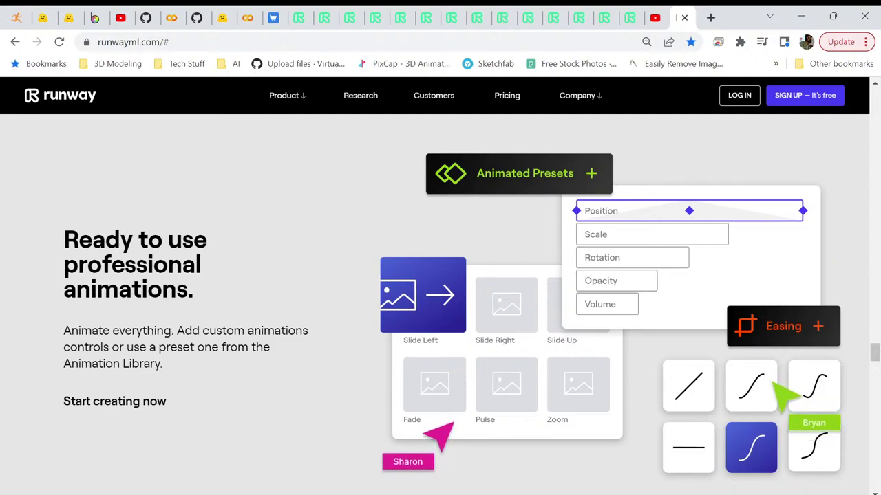
pyautogui.scroll(-5, 440, 303)
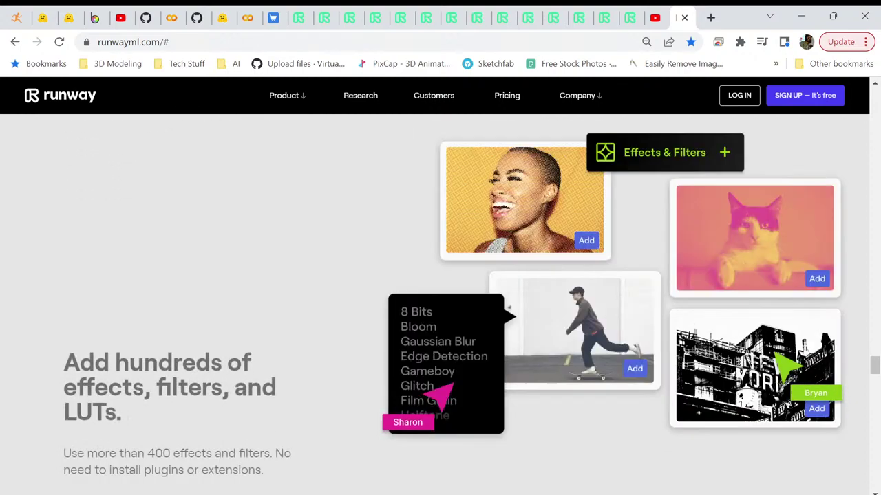
pyautogui.scroll(-5, 441, 303)
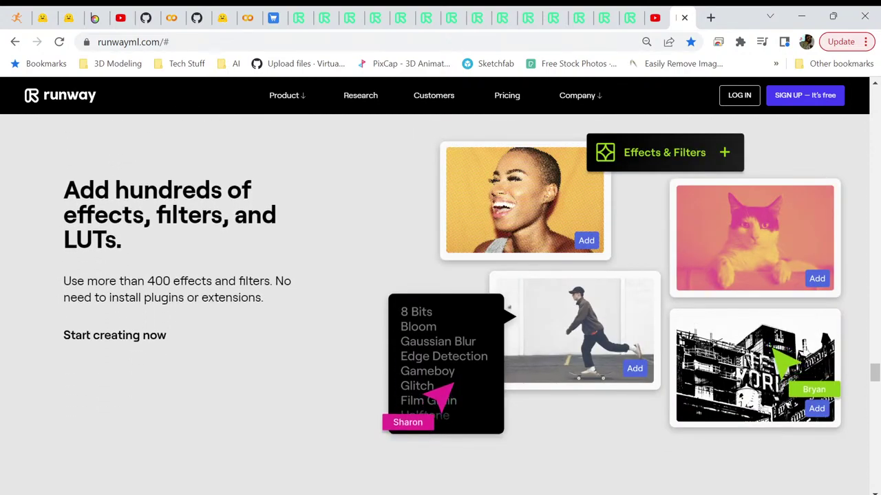
pyautogui.scroll(-5, 441, 303)
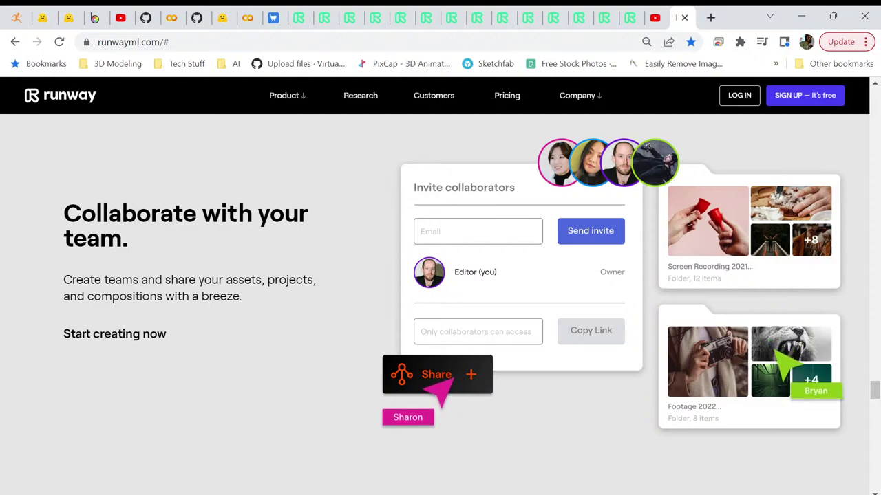
pyautogui.scroll(-5, 441, 303)
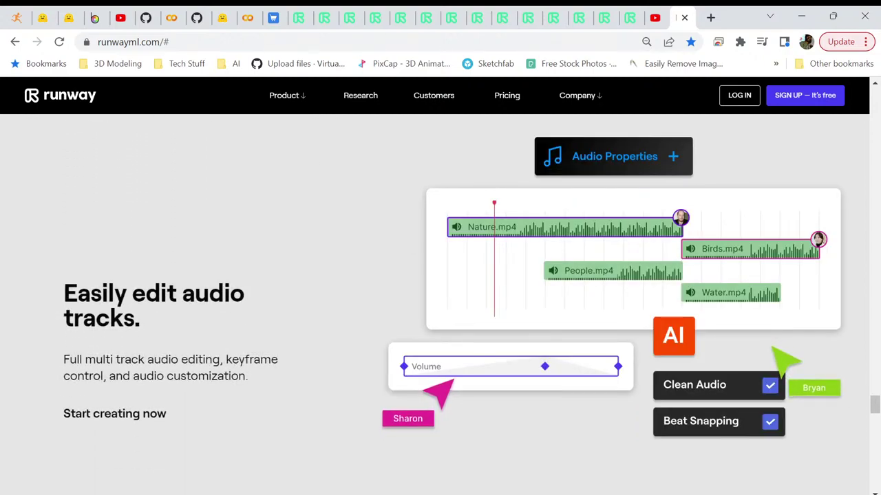
pyautogui.scroll(-5, 440, 302)
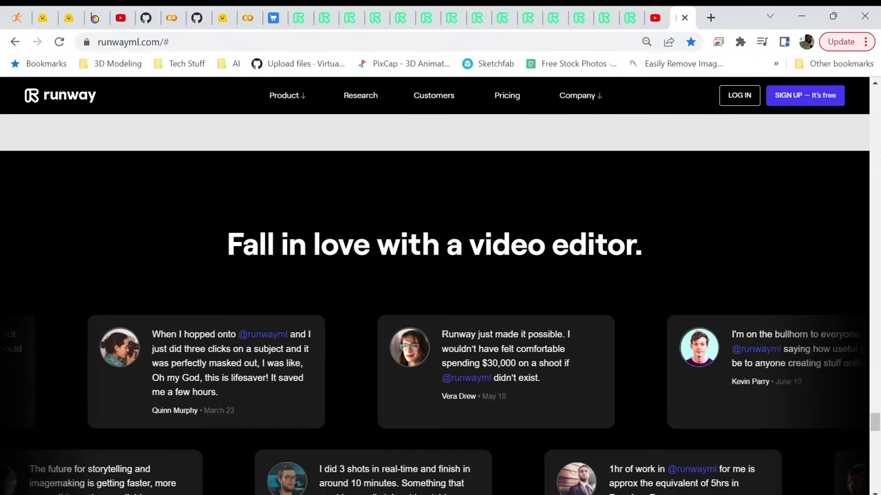
# Step: Examine the user testimonials and the Runway Research publications, and return to the AI tool demos higher on the homepage
pyautogui.scroll(-2, 435, 314)
pyautogui.scroll(-4, 435, 315)
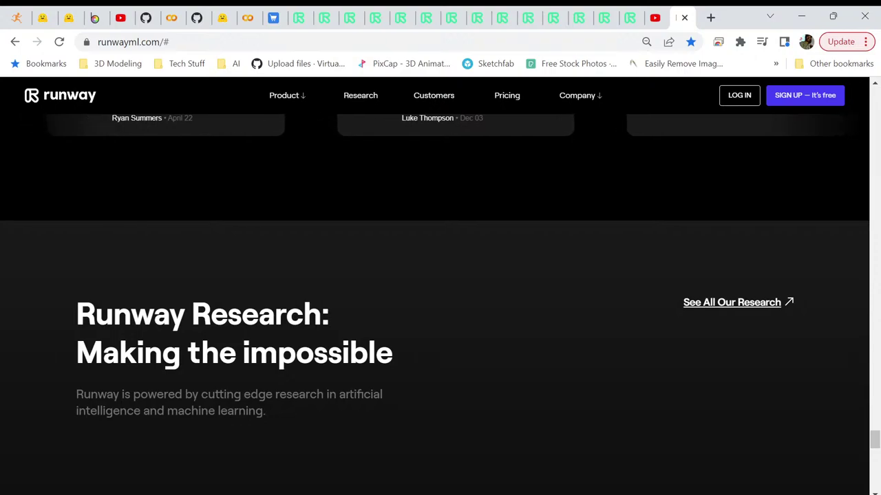
pyautogui.scroll(-2, 435, 315)
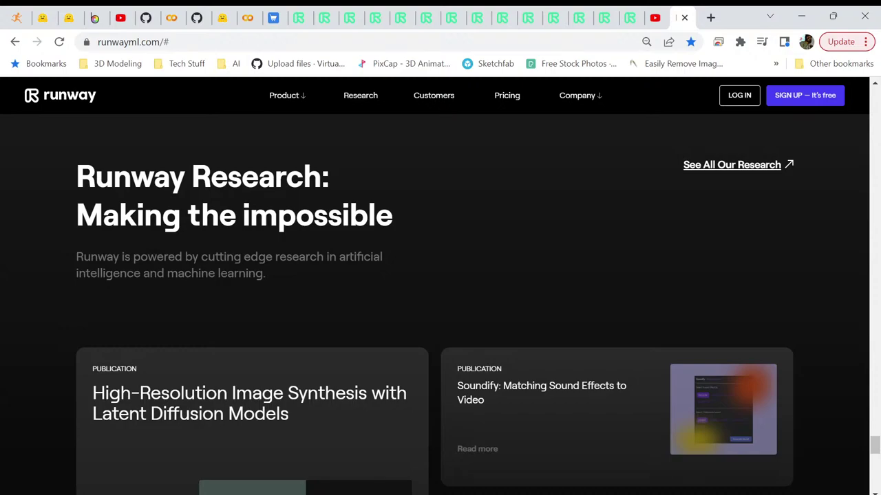
pyautogui.scroll(-2, 477, 311)
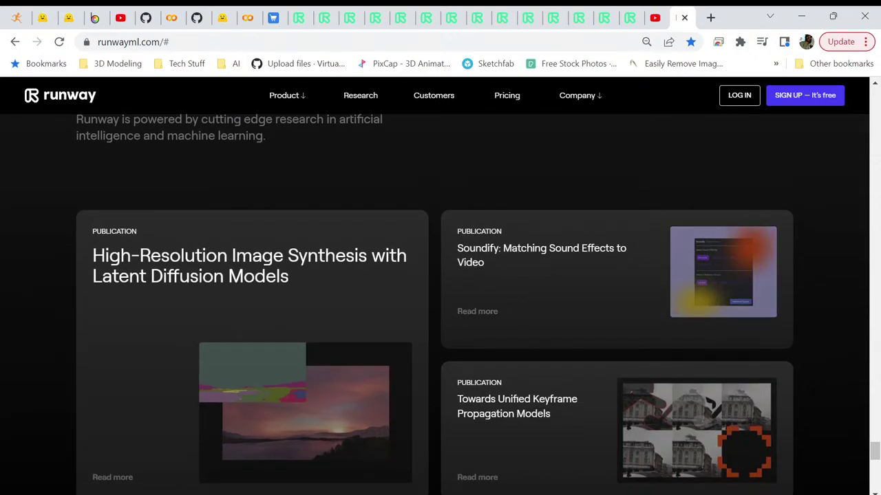
pyautogui.scroll(-1, 434, 304)
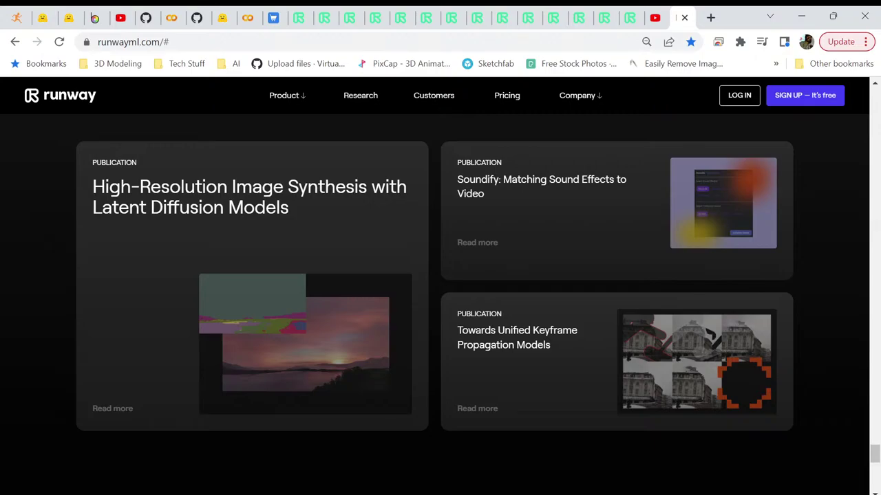
pyautogui.scroll(15, 477, 242)
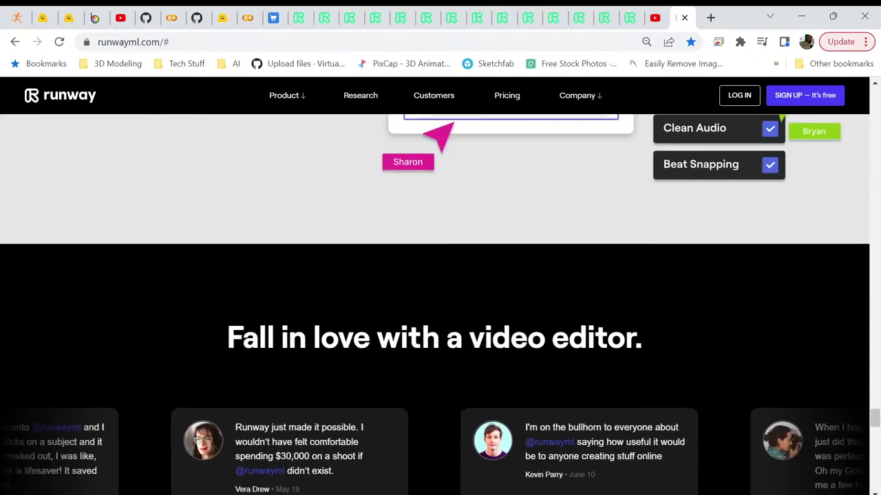
pyautogui.scroll(15, 477, 243)
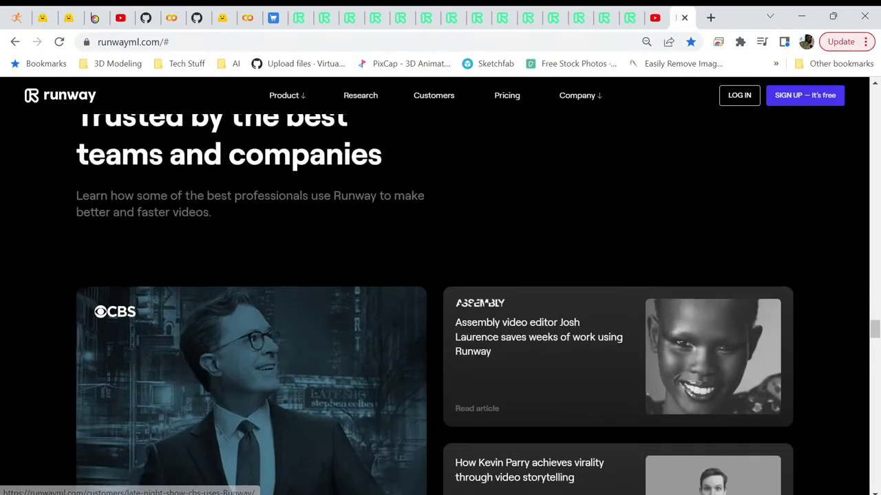
pyautogui.scroll(15, 434, 303)
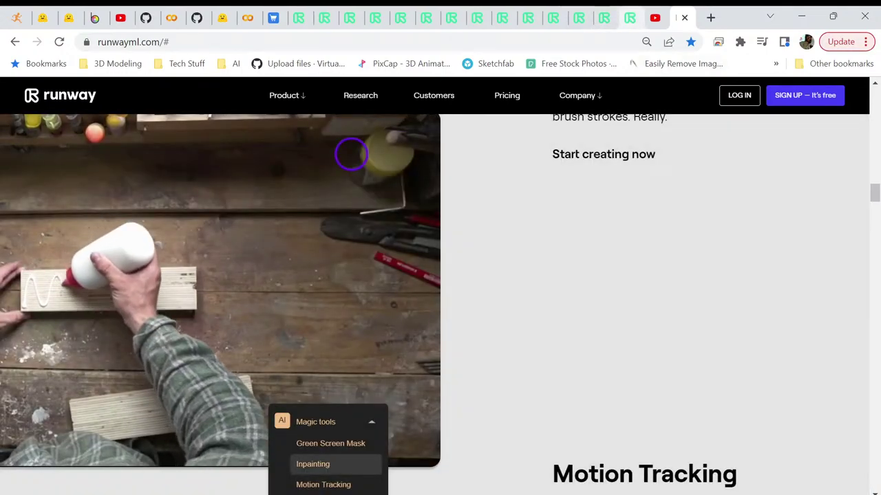
# Step: Check the cyclists image asset in its open tab, and log in to the Runway account from the homepage
pyautogui.click(628, 18)
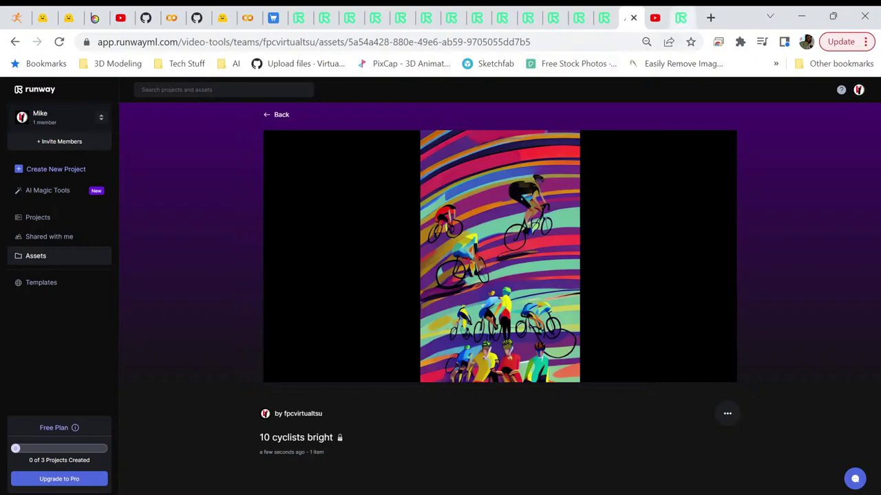
pyautogui.click(679, 17)
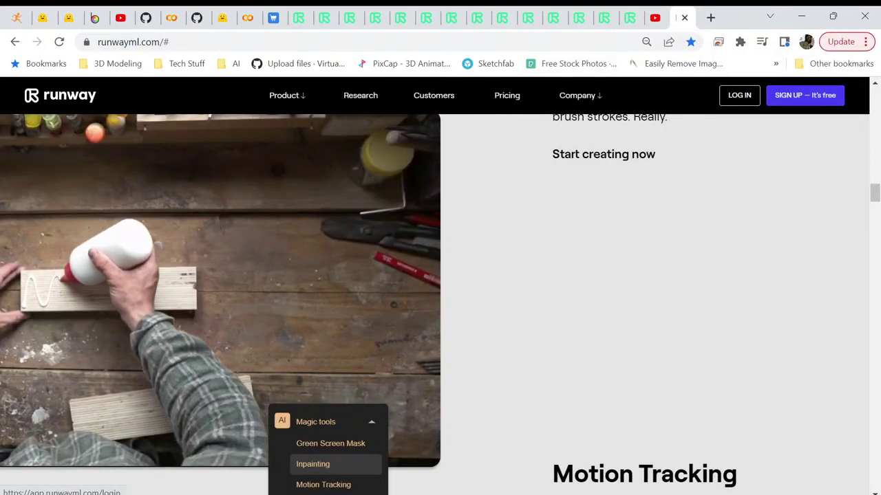
pyautogui.click(739, 95)
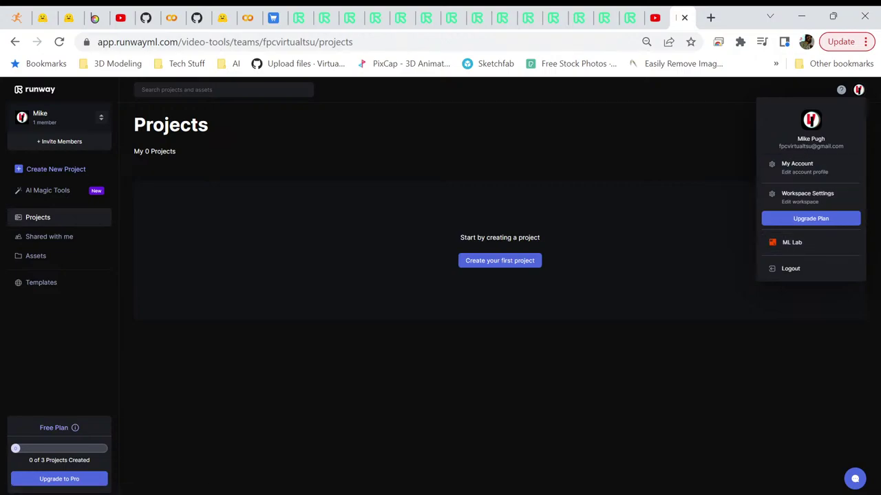
pyautogui.press('Escape')
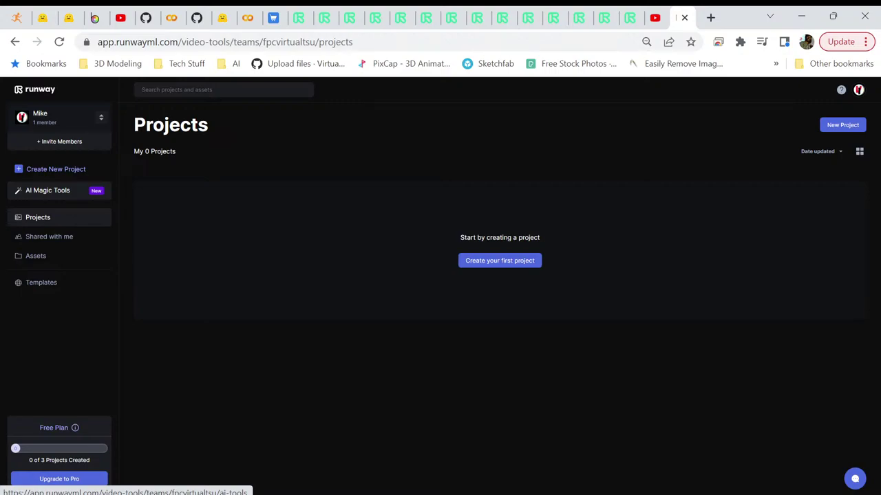
# Step: Open the AI Magic Tools page and look through the complete list of tools
pyautogui.click(48, 189)
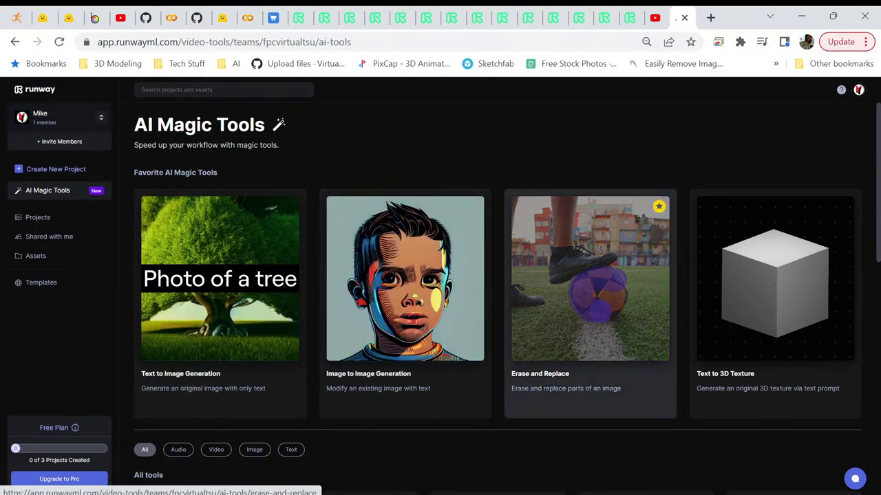
pyautogui.scroll(-5, 775, 275)
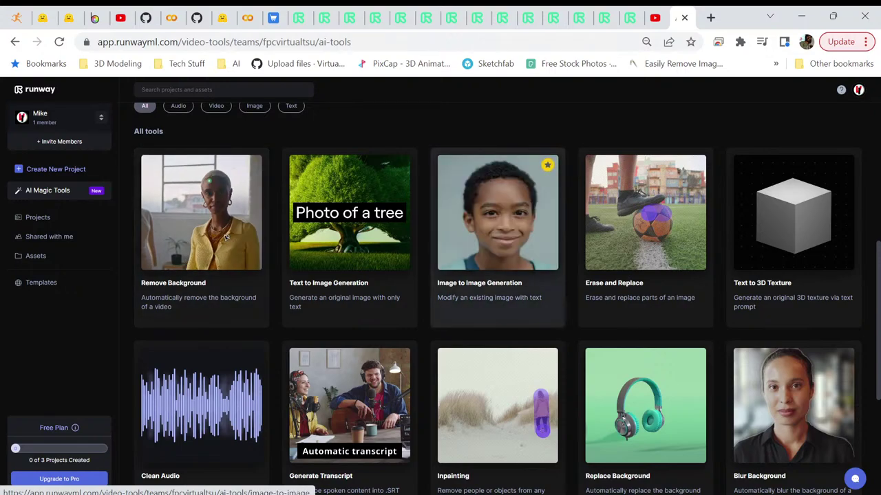
pyautogui.scroll(-2, 497, 276)
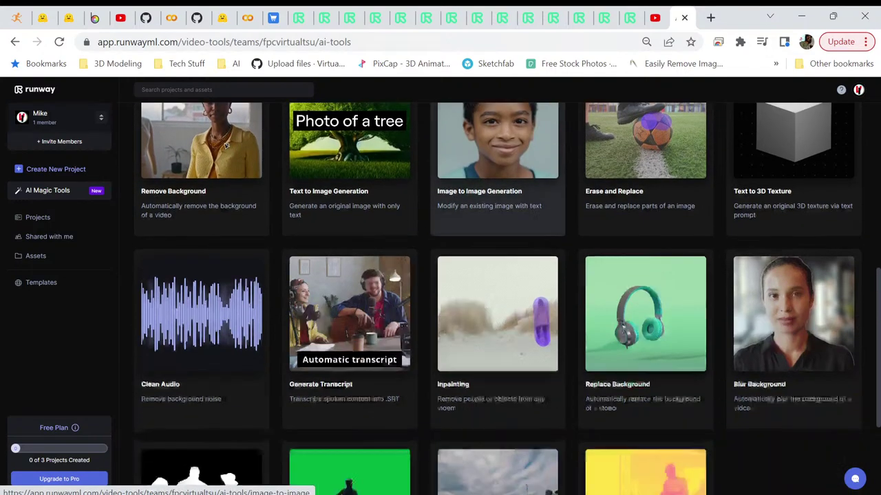
pyautogui.scroll(-3, 498, 275)
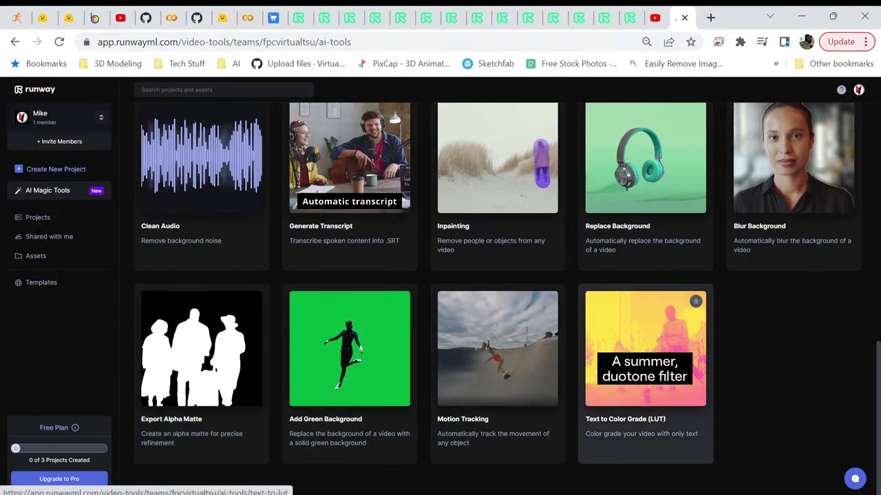
pyautogui.scroll(10, 626, 358)
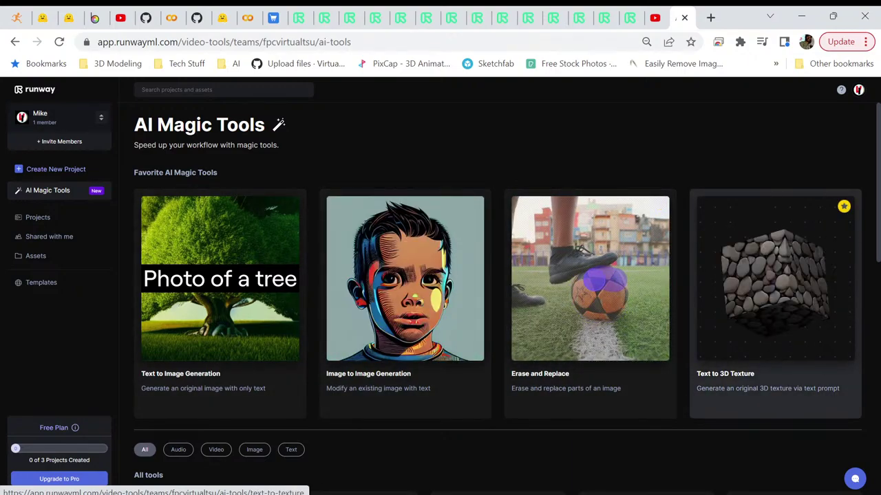
# Step: Open the Text to 3D Texture tool and generate a texture from the prompt "cute doggy"
pyautogui.click(775, 289)
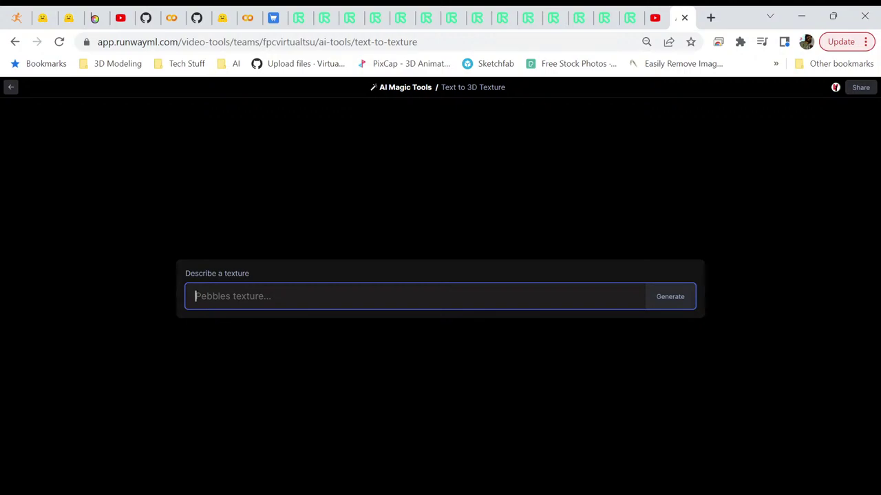
pyautogui.write('cute')
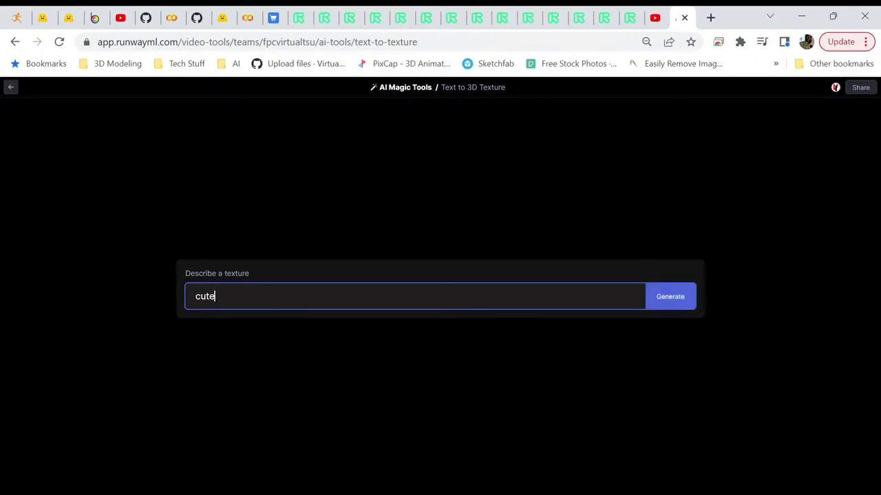
pyautogui.write(' doggy')
pyautogui.press('Return')
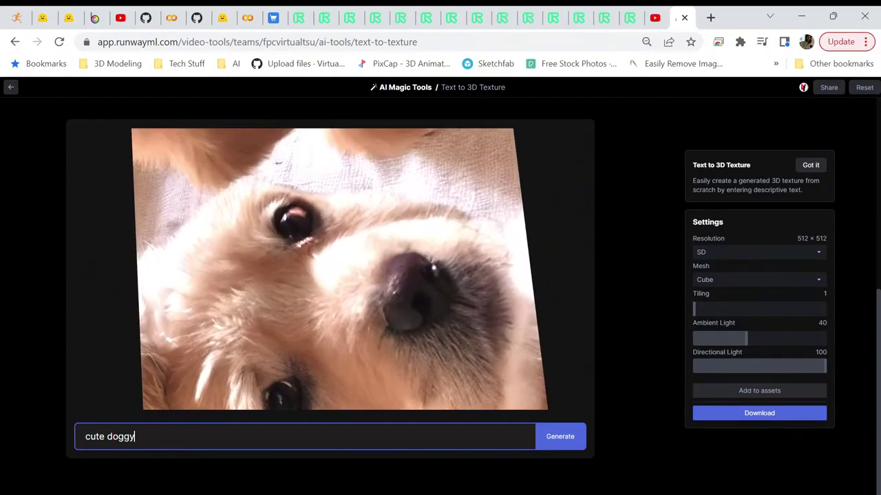
# Step: Examine the generated doggy texture on the different faces of the cube in the 3D preview
pyautogui.scroll(2, 440, 289)
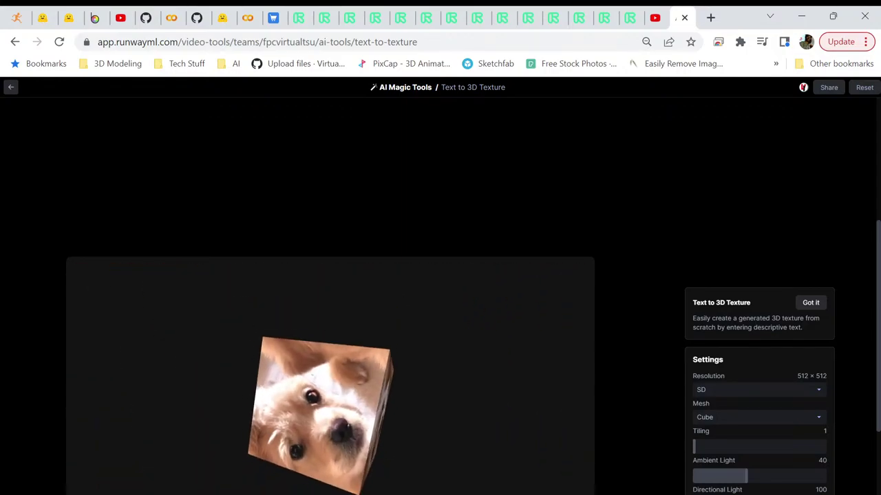
pyautogui.scroll(-2, 440, 289)
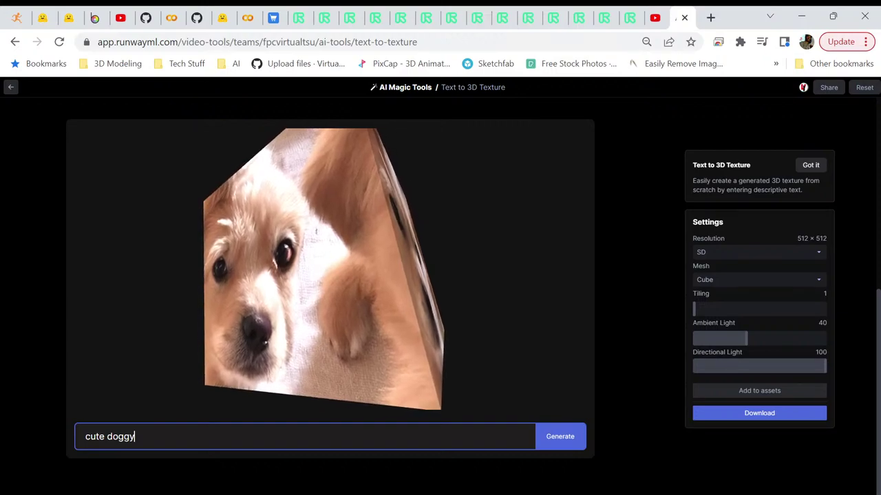
pyautogui.scroll(2, 440, 310)
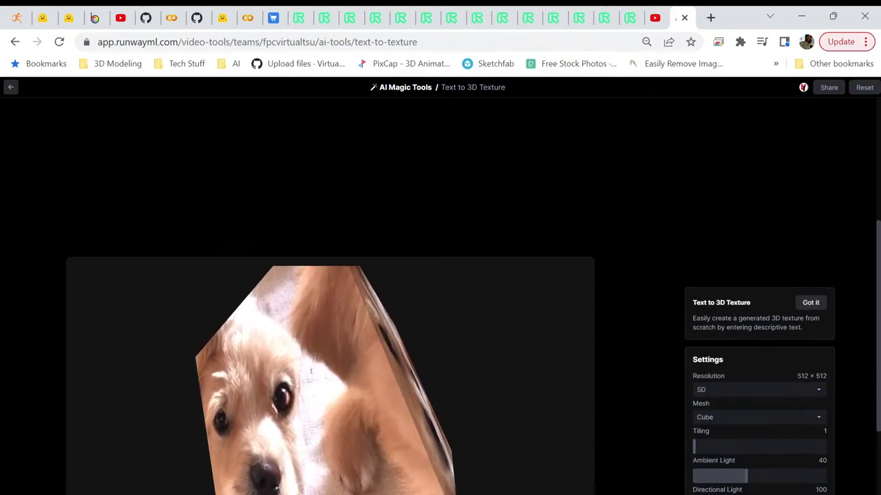
pyautogui.scroll(-1, 441, 309)
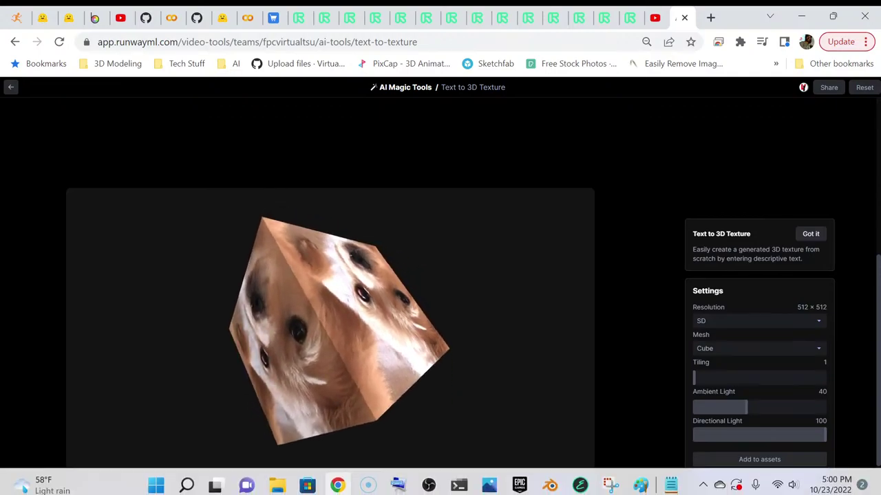
# Step: Switch to the Runway3D window in Paint, start a new image and paste the copied capture of the doggy texture
pyautogui.moveTo(640, 486)
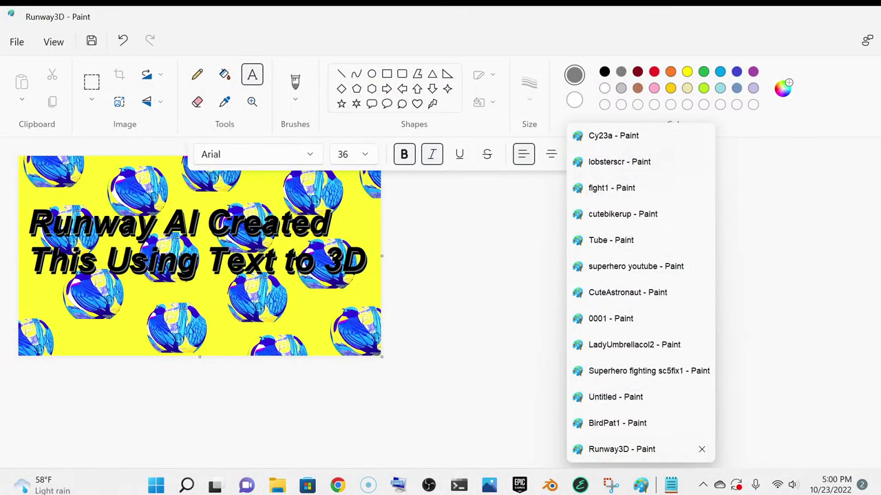
pyautogui.click(619, 449)
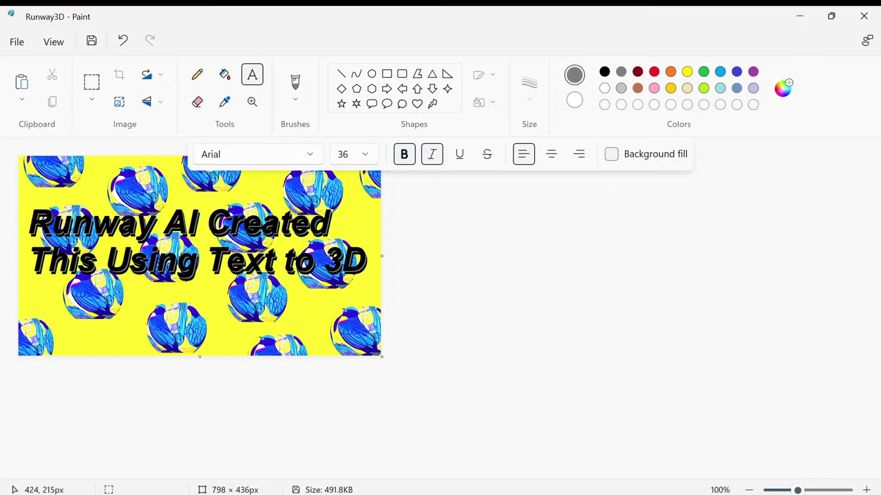
pyautogui.click(16, 42)
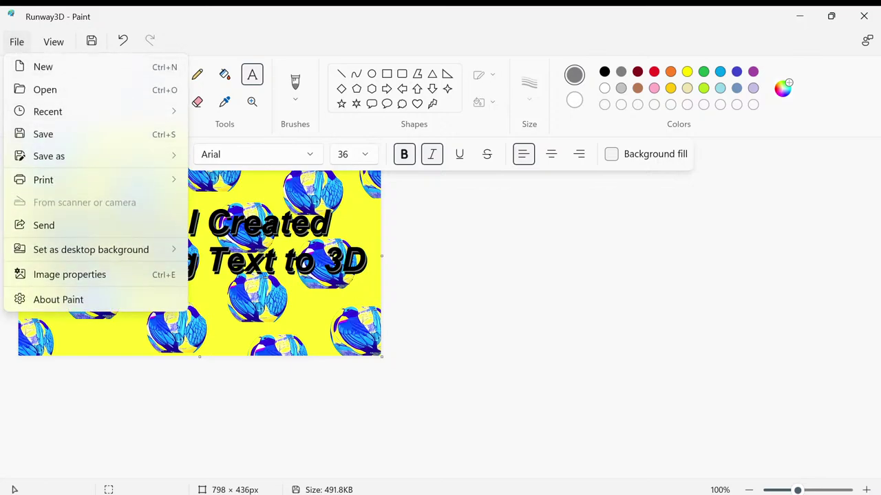
pyautogui.click(43, 67)
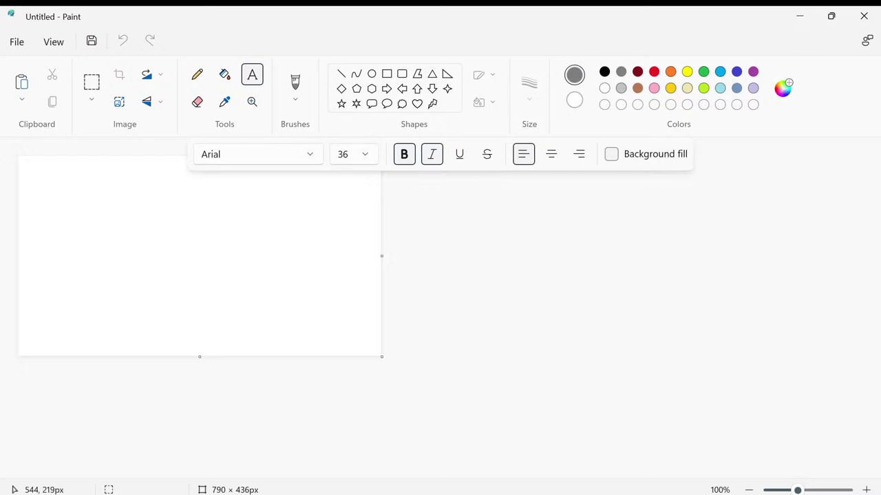
pyautogui.click(22, 99)
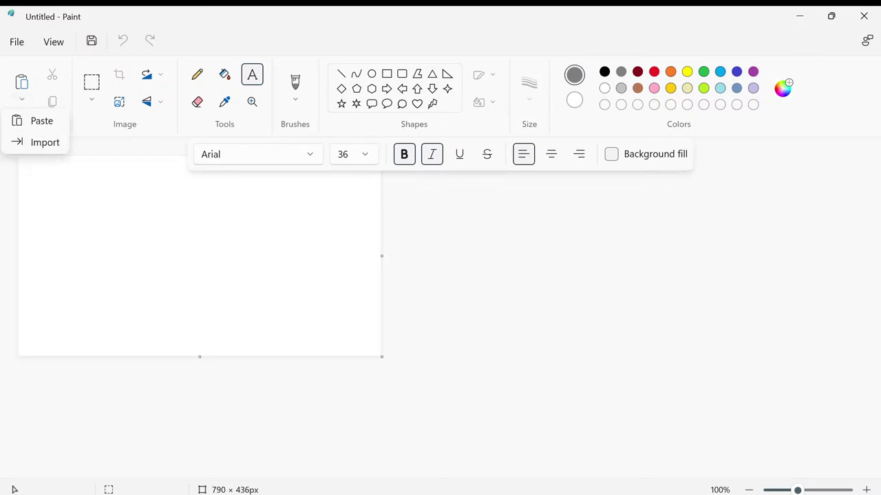
pyautogui.click(41, 121)
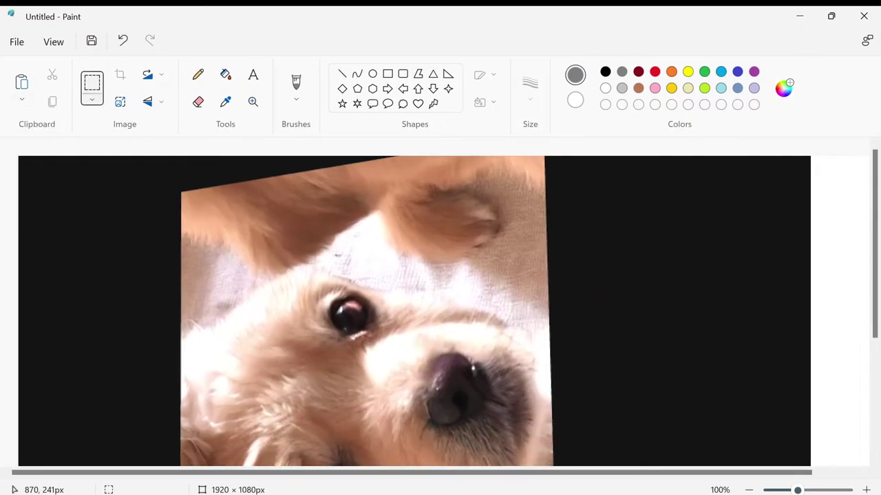
# Step: Move the pasted picture toward the canvas's upper-left corner and trim the canvas to about 790 × 750 px around the dog's face
pyautogui.moveTo(414, 266); pyautogui.dragTo(242, 236)
pyautogui.scroll(-3, 330, 303)
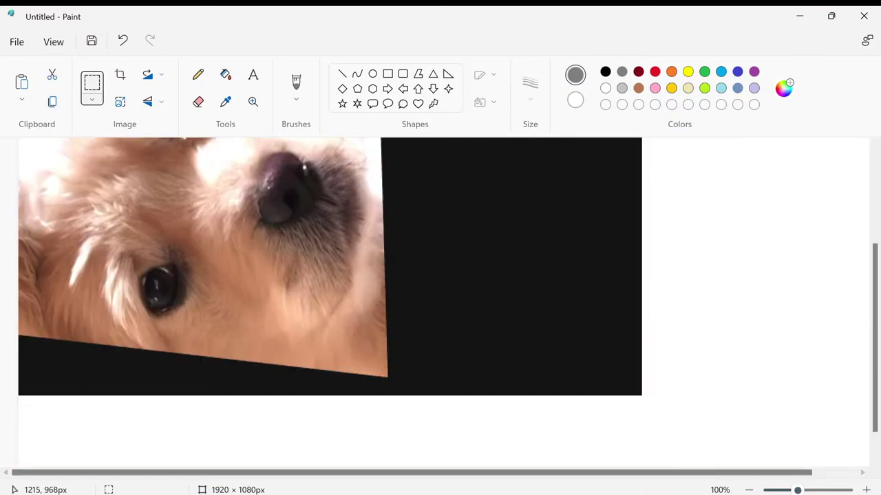
pyautogui.click(574, 423)
pyautogui.scroll(-1, 331, 267)
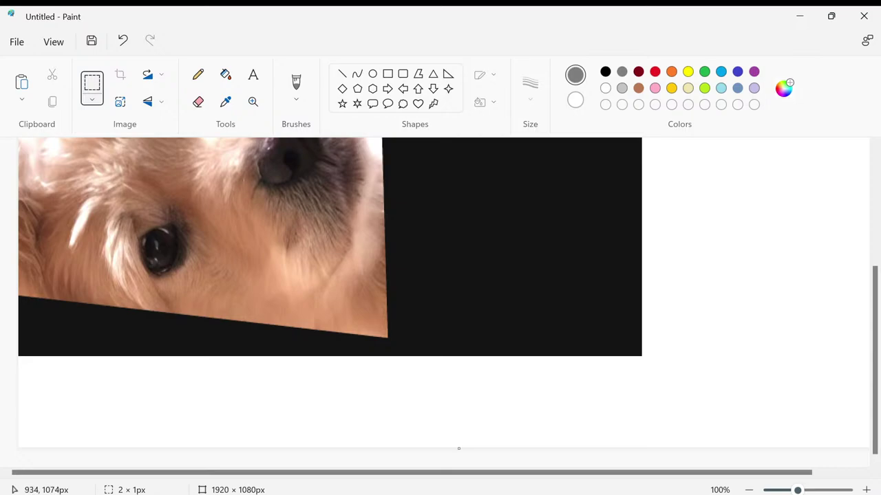
pyautogui.moveTo(458, 449); pyautogui.dragTo(458, 296)
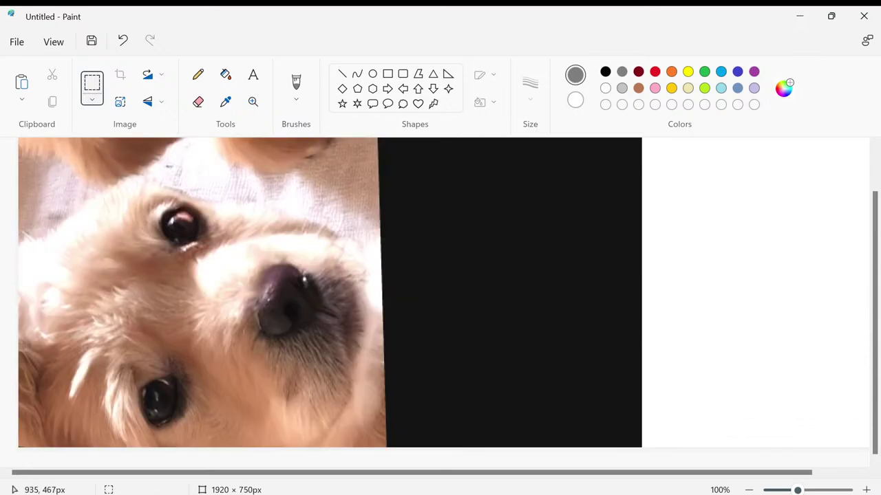
pyautogui.hscroll(2, 413, 473)
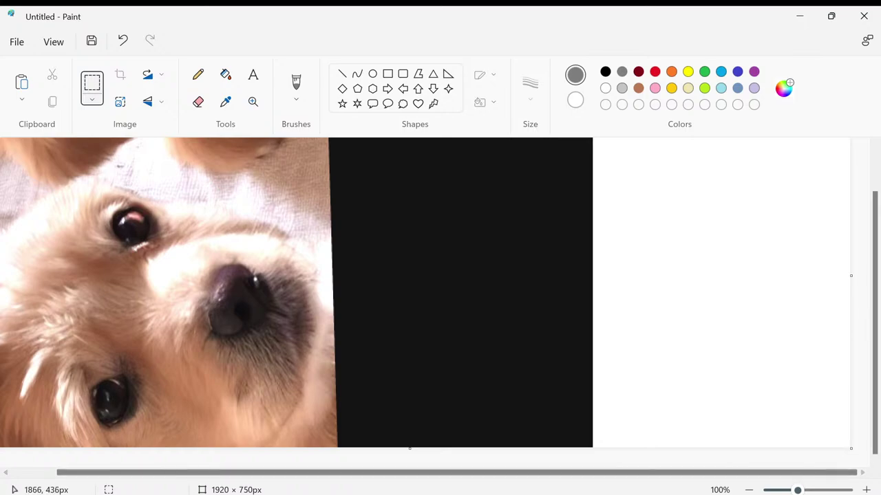
pyautogui.moveTo(850, 275); pyautogui.dragTo(322, 275)
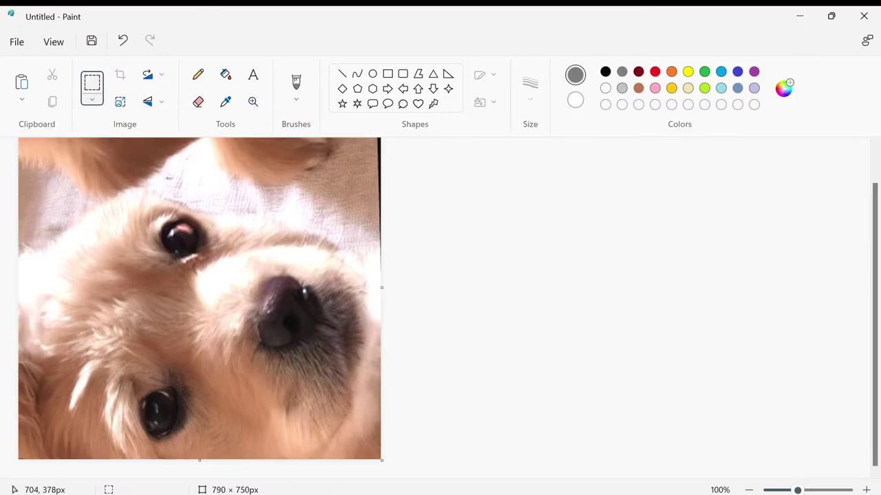
# Step: Trim the remaining dark strip from the image's right edge to a width of 781 px, and rotate the image 90° clockwise
pyautogui.moveTo(382, 288); pyautogui.dragTo(377, 287)
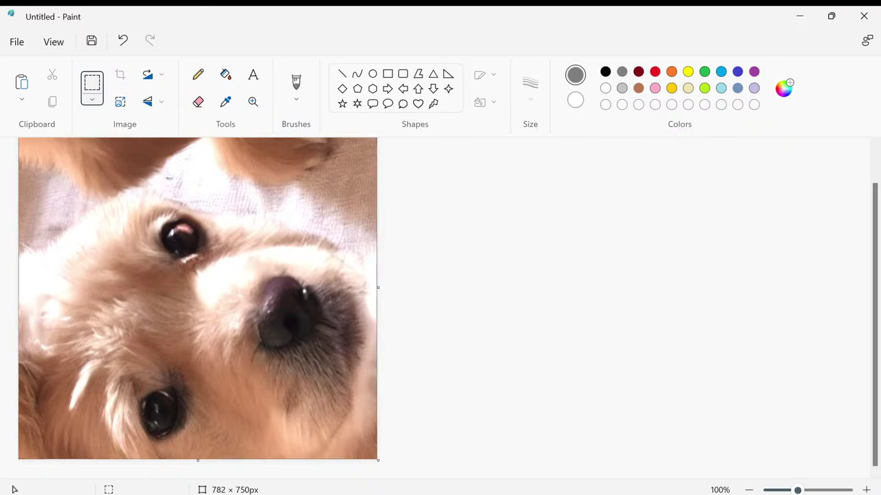
pyautogui.moveTo(377, 288); pyautogui.dragTo(376, 287)
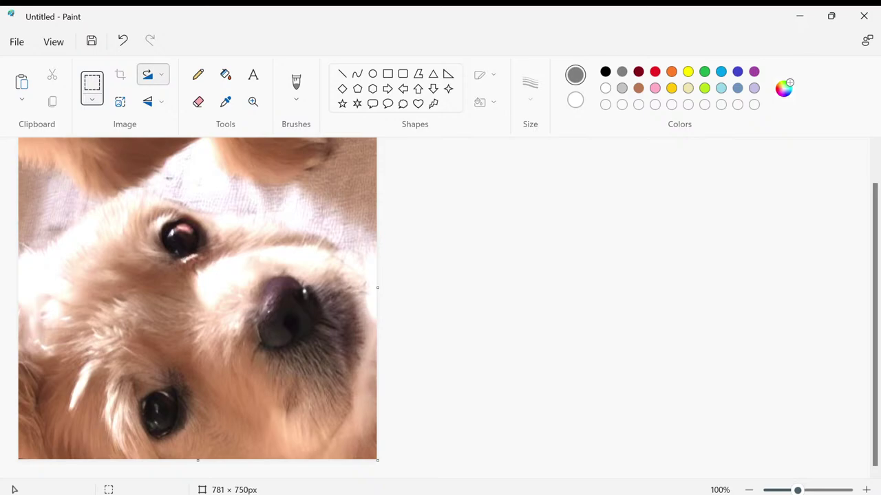
pyautogui.click(152, 75)
pyautogui.click(163, 101)
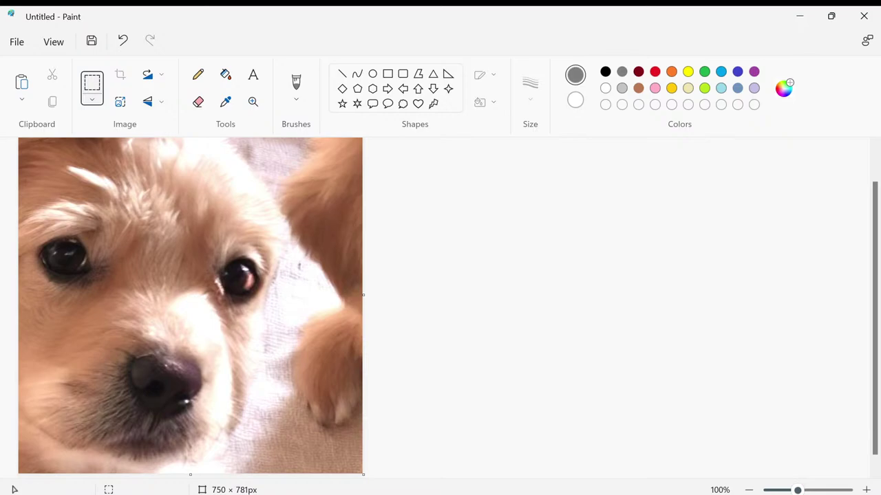
# Step: Examine the pixel detail of the dog's left-hand eye and the fur around it at up to 800% magnification
pyautogui.scroll(5, 440, 302)
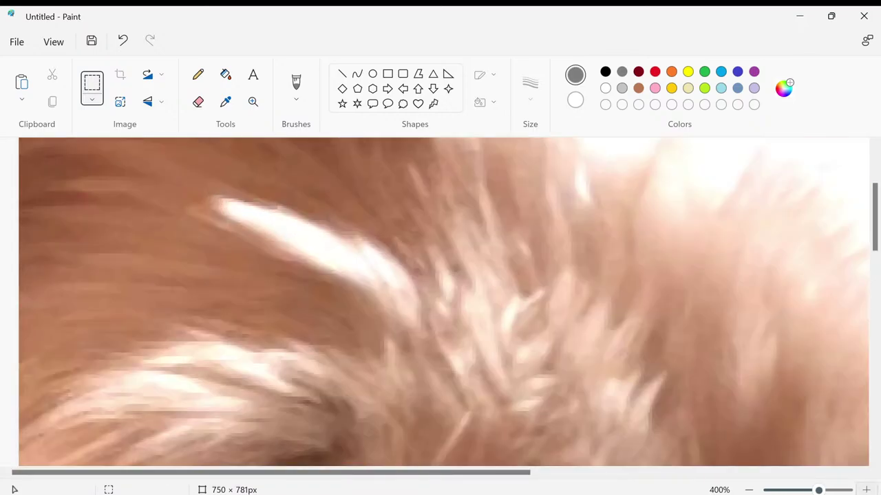
pyautogui.scroll(-6, 444, 303)
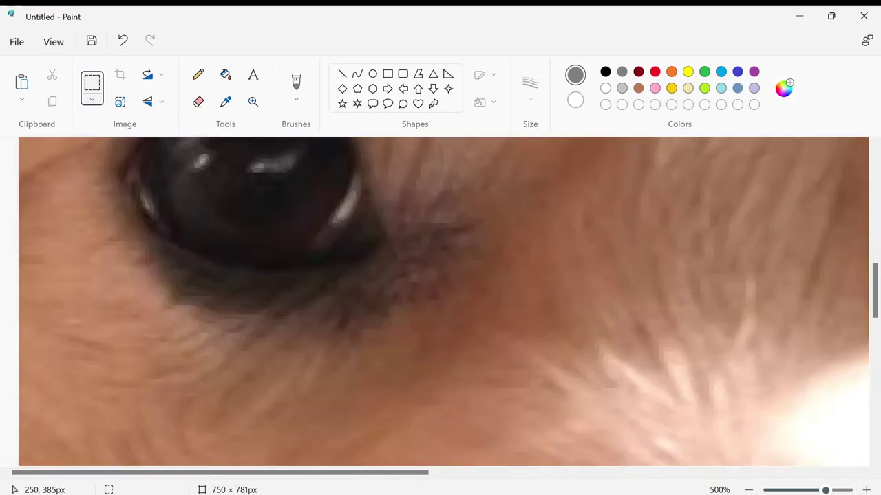
pyautogui.click(865, 490)
pyautogui.click(866, 490)
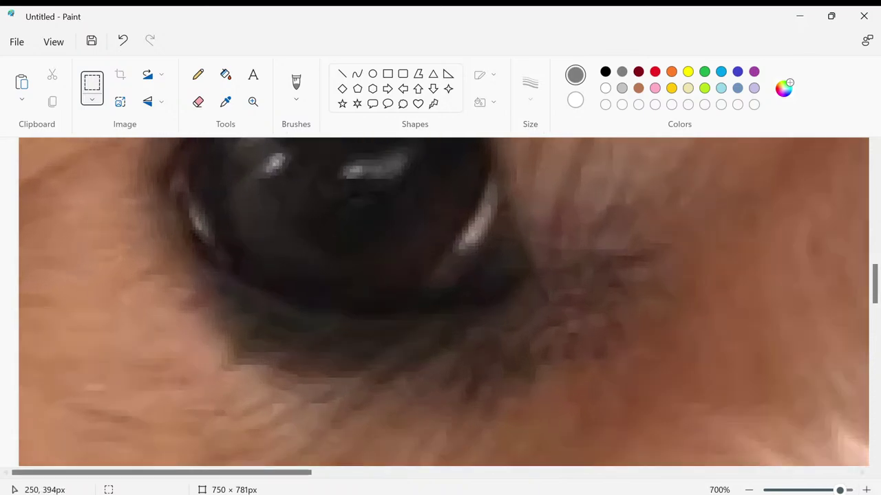
pyautogui.scroll(1, 444, 303)
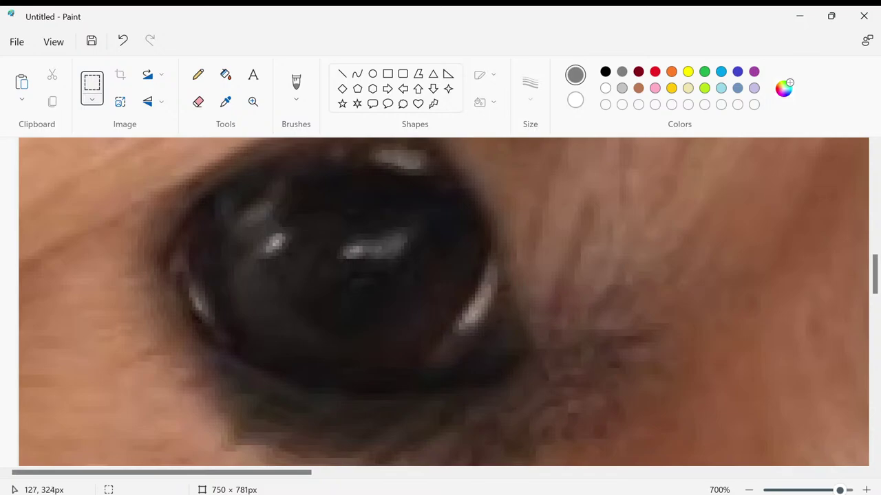
pyautogui.scroll(1, 444, 303)
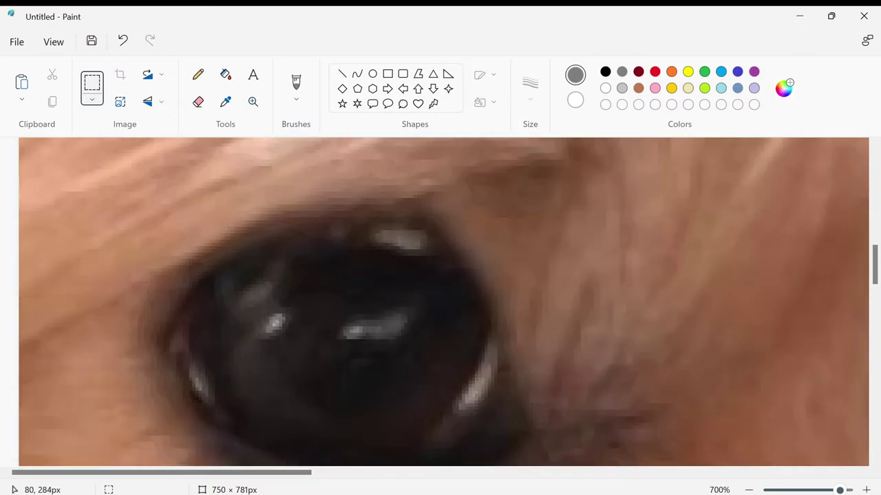
pyautogui.scroll(-1, 444, 303)
pyautogui.scroll(1, 444, 303)
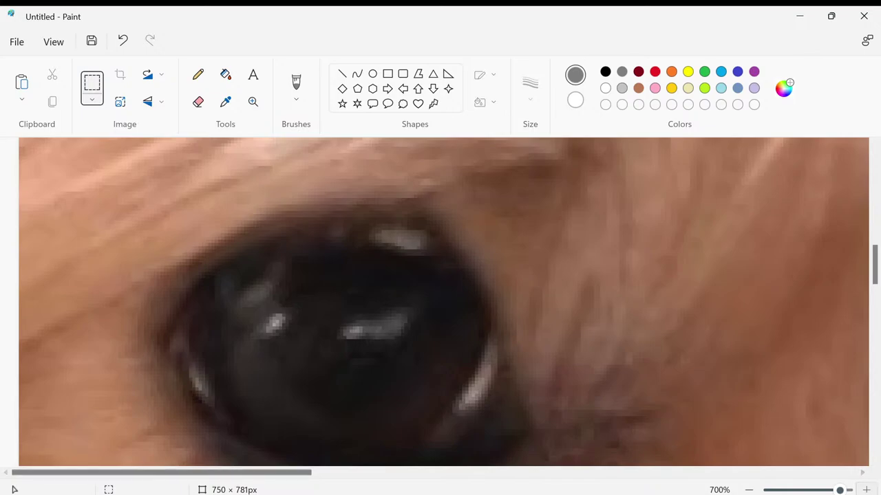
pyautogui.hotkey('ctrl', '+')
pyautogui.scroll(-1, 444, 303)
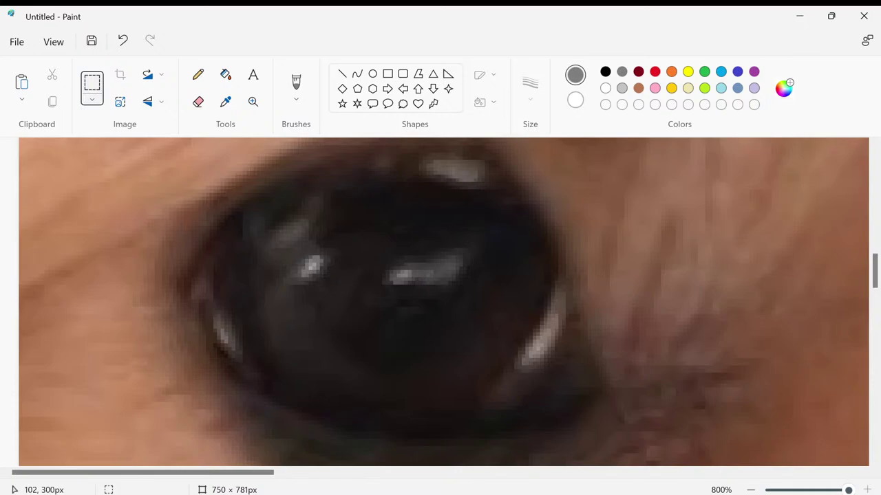
pyautogui.scroll(-6, 444, 302)
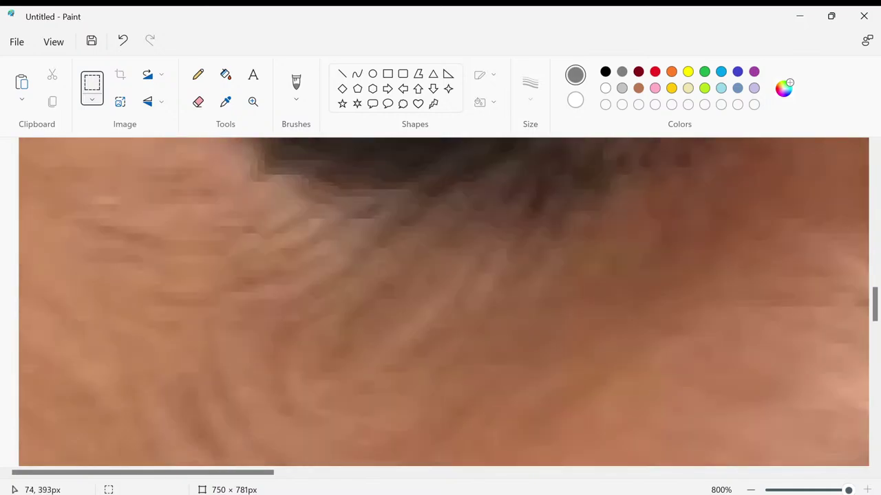
pyautogui.scroll(4, 444, 302)
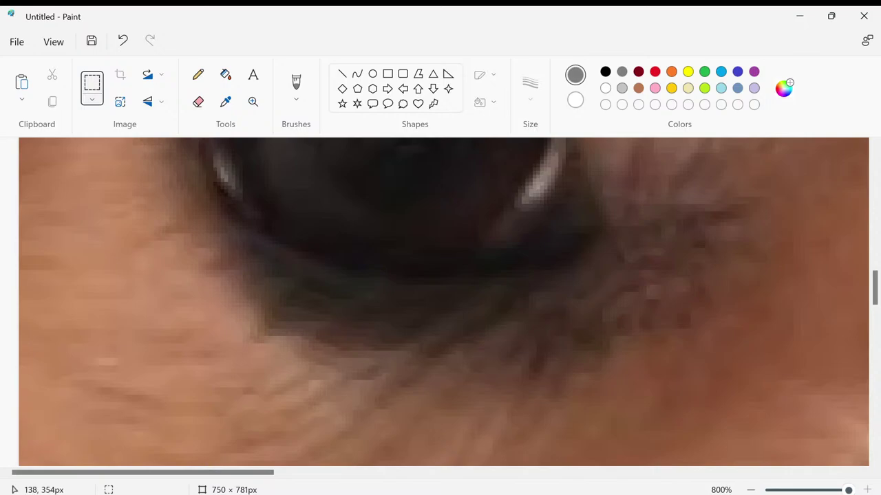
pyautogui.scroll(2, 444, 302)
pyautogui.scroll(2, 444, 302)
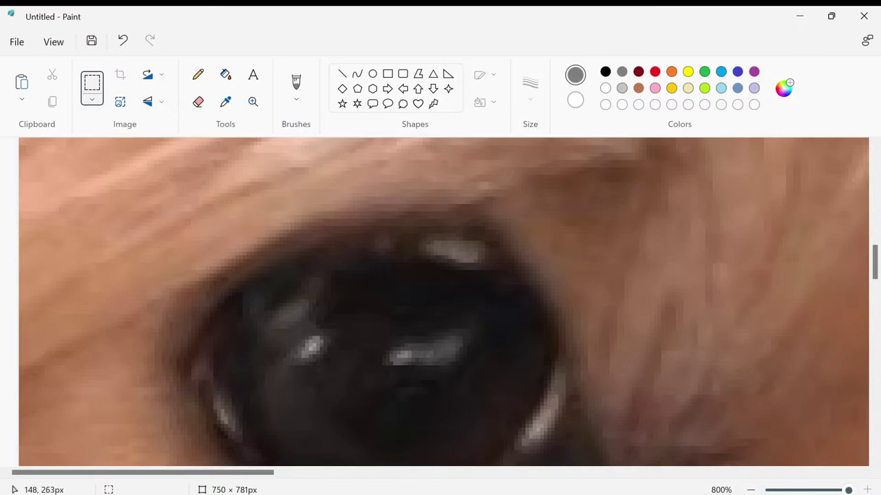
# Step: Inspect the fur above the eye, across the forehead and down toward the dog's other eye at 800% magnification
pyautogui.scroll(2, 444, 302)
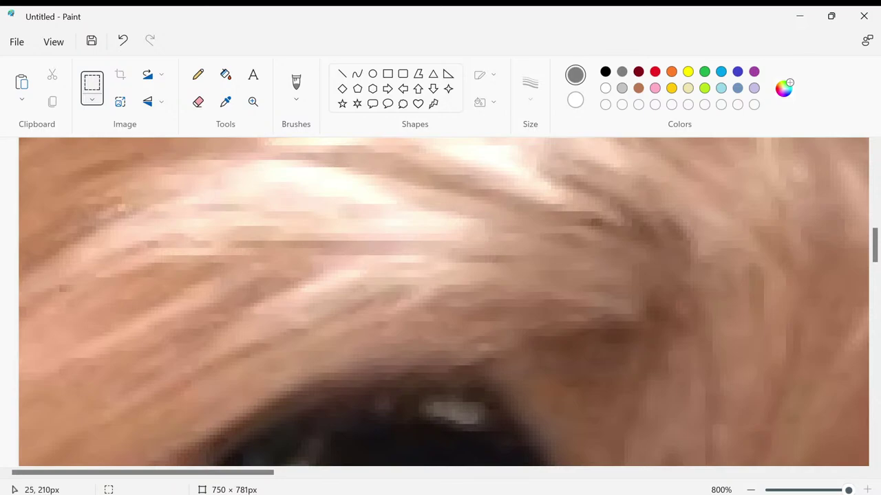
pyautogui.scroll(3, 444, 302)
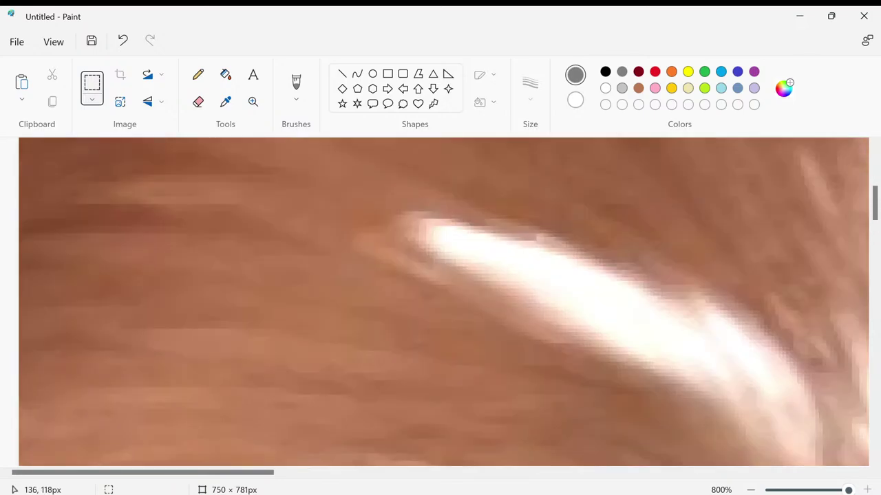
pyautogui.scroll(2, 444, 302)
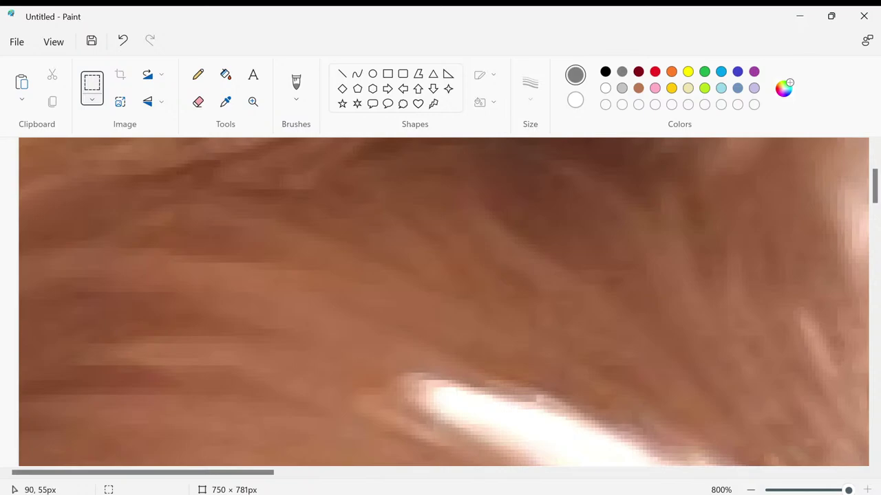
pyautogui.scroll(3, 444, 302)
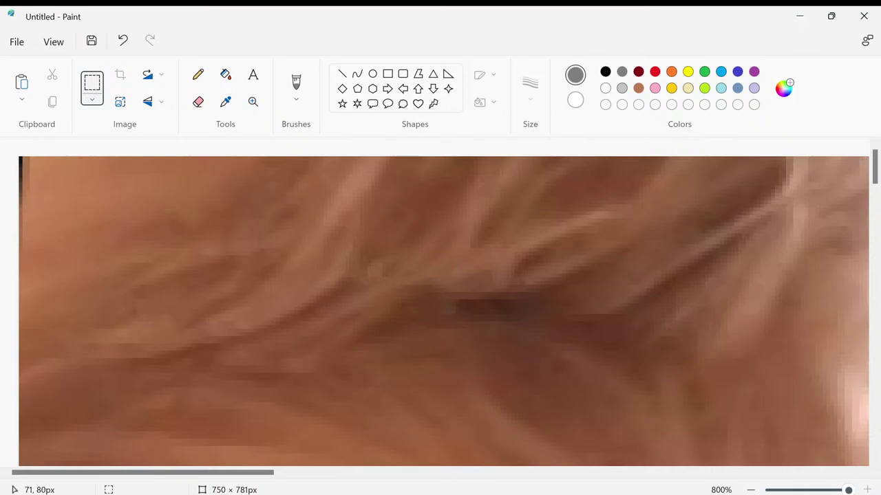
pyautogui.hscroll(10, 434, 311)
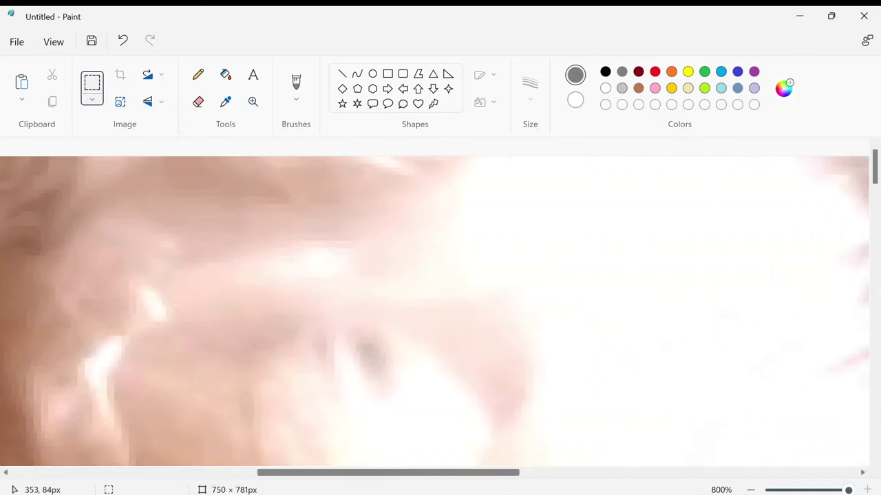
pyautogui.scroll(-10, 435, 311)
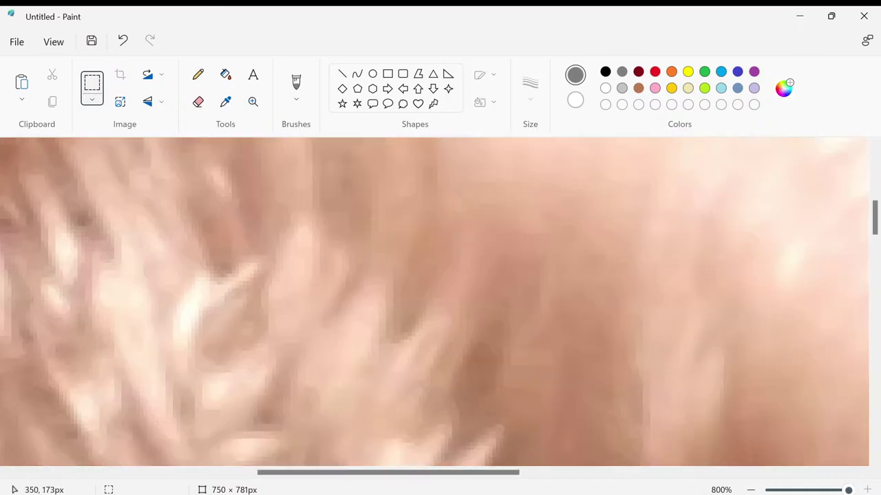
pyautogui.scroll(-10, 435, 311)
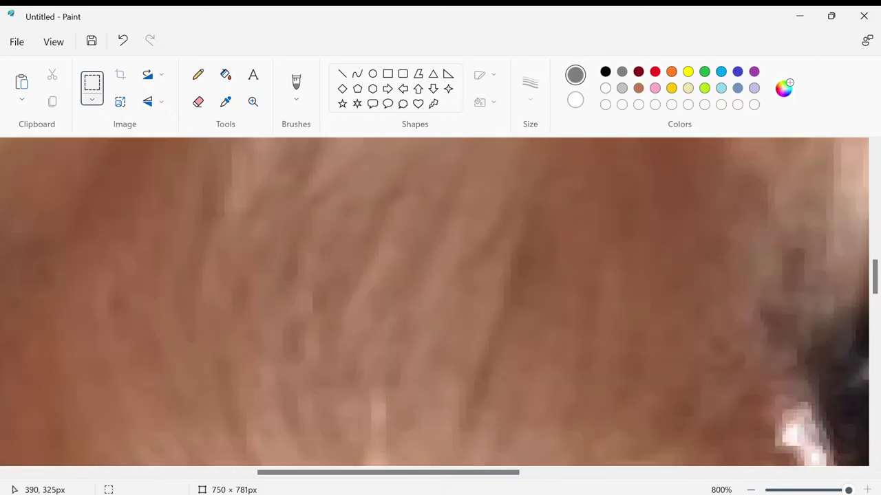
# Step: Examine the muzzle fur and the dog's right-hand eye at 800% magnification, and return the view to 100%
pyautogui.scroll(-5, 435, 311)
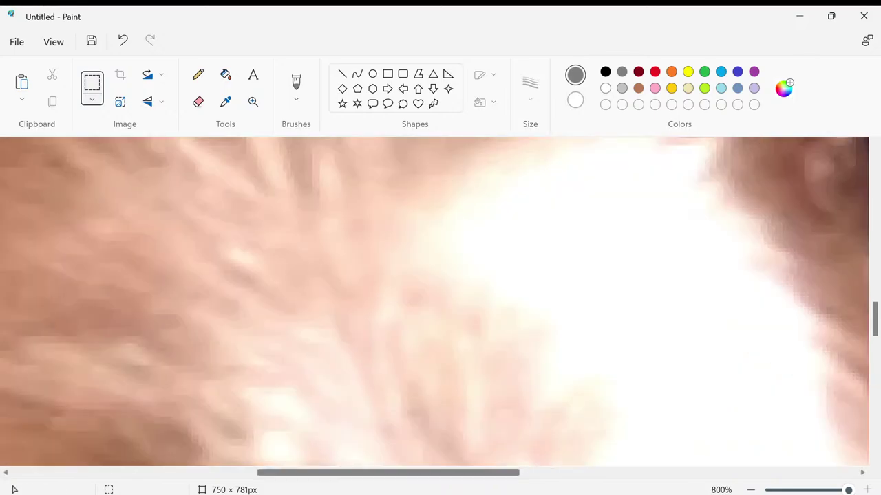
pyautogui.hscroll(3, 413, 472)
pyautogui.hscroll(3, 482, 468)
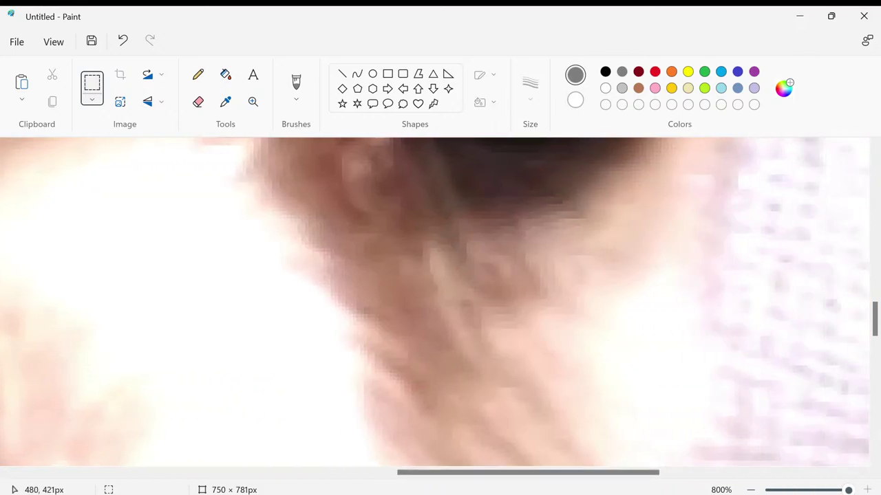
pyautogui.scroll(5, 435, 303)
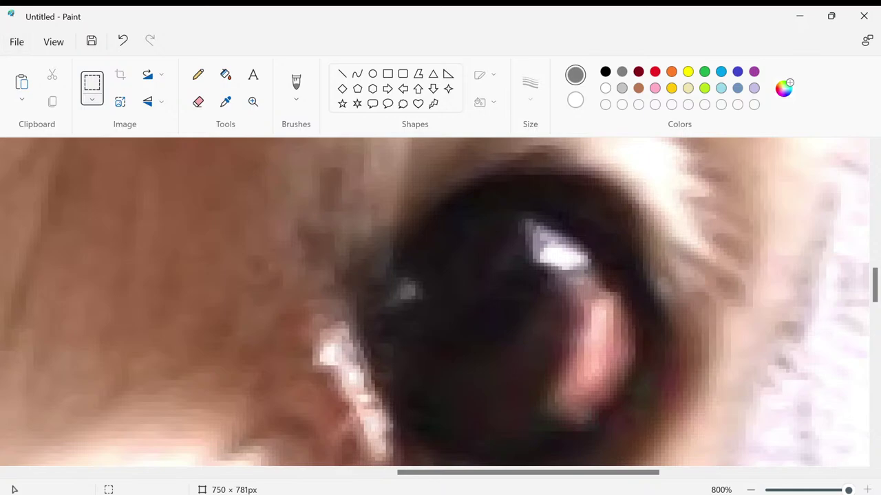
pyautogui.hscroll(10, 435, 303)
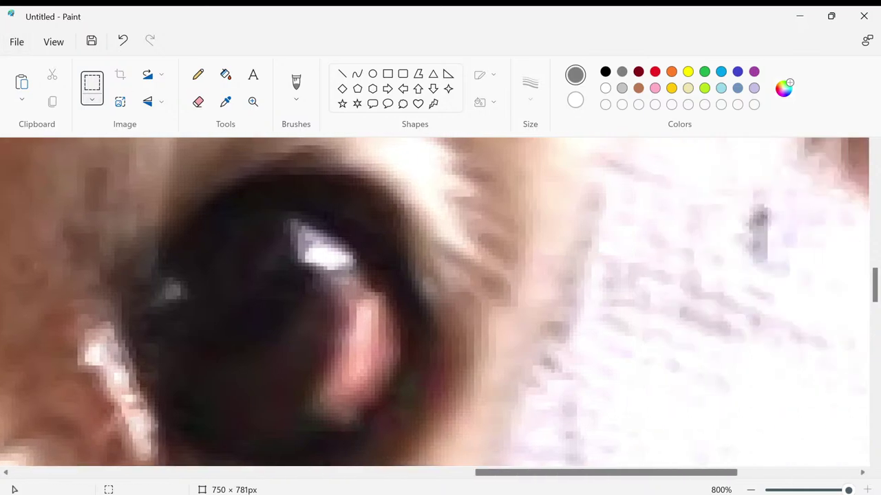
pyautogui.hscroll(-5, 435, 302)
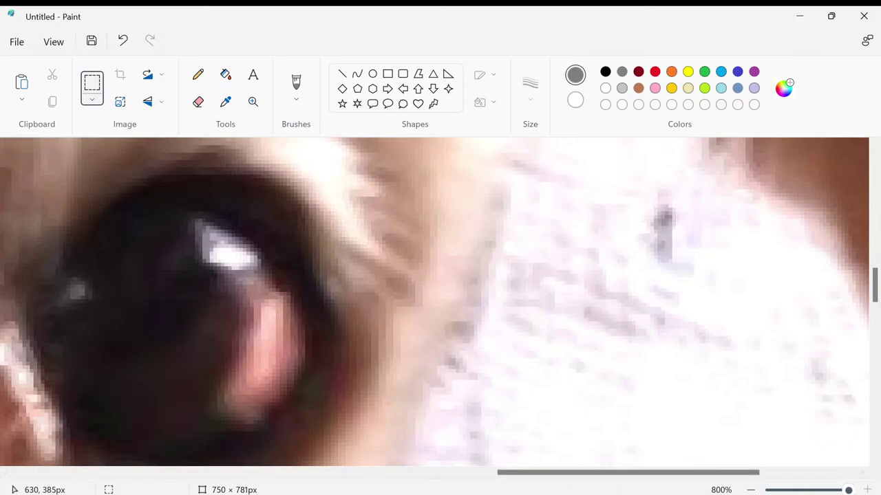
pyautogui.hotkey('ctrl', '-')
pyautogui.hotkey('ctrl', '-')
pyautogui.hotkey('ctrl', '-')
pyautogui.hotkey('ctrl', '-')
pyautogui.hotkey('ctrl', '-')
pyautogui.hotkey('ctrl', '-')
pyautogui.hotkey('ctrl', '-')
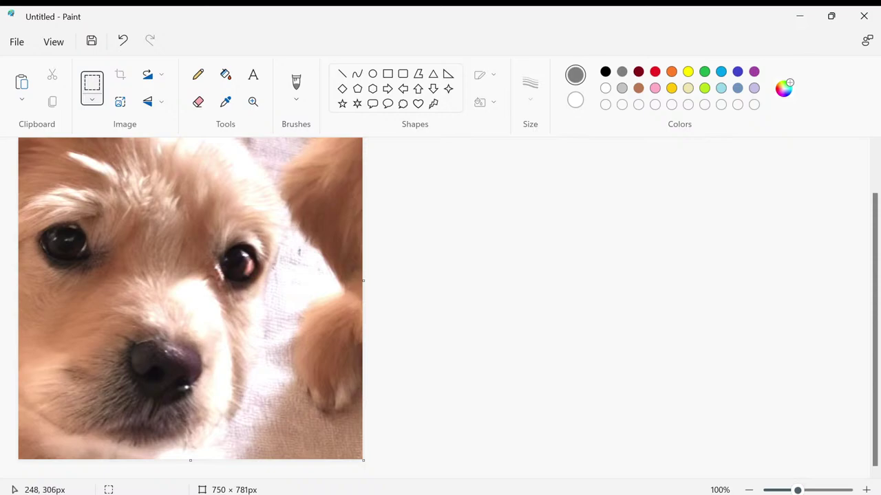
# Step: Switch back to Runway's Text to 3D Texture page in the browser, move its tab one place earlier and duplicate it
pyautogui.click(799, 15)
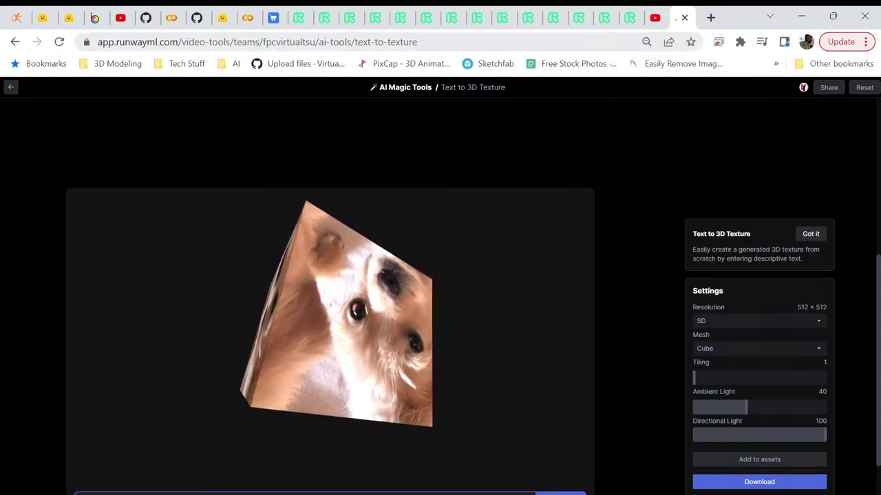
pyautogui.hotkey('ctrl', 'shift', 'pageup')
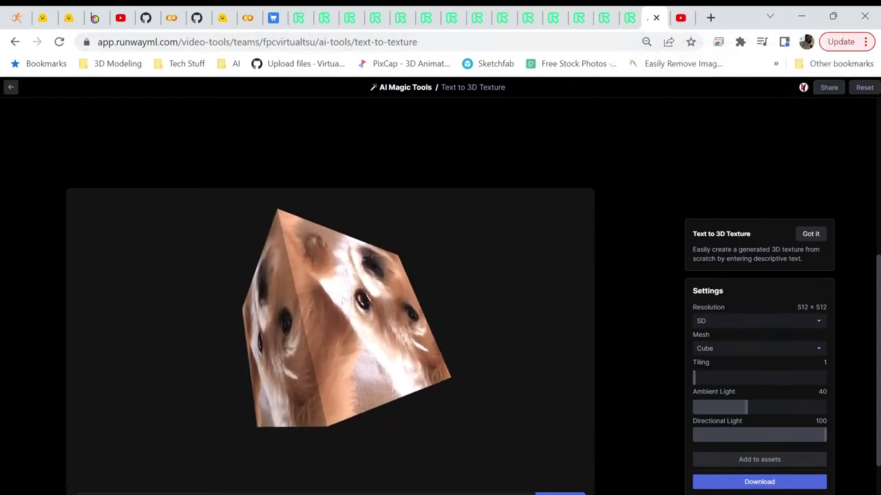
pyautogui.rightClick(650, 18)
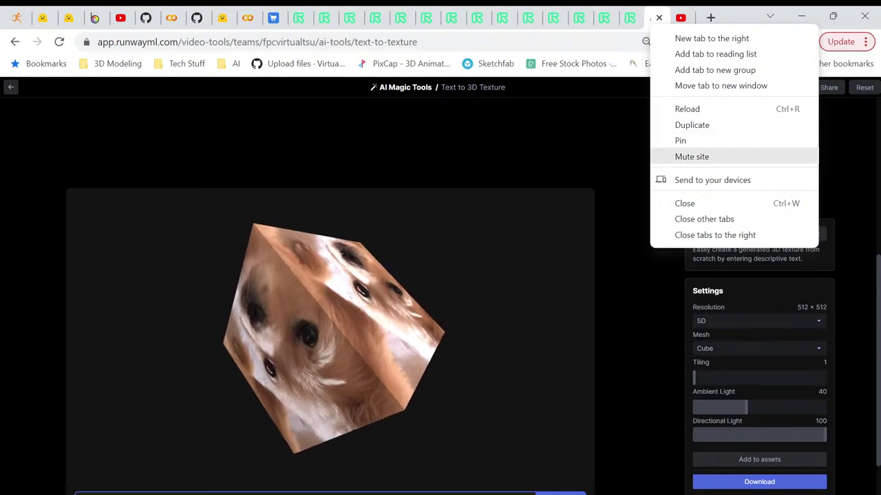
pyautogui.click(691, 125)
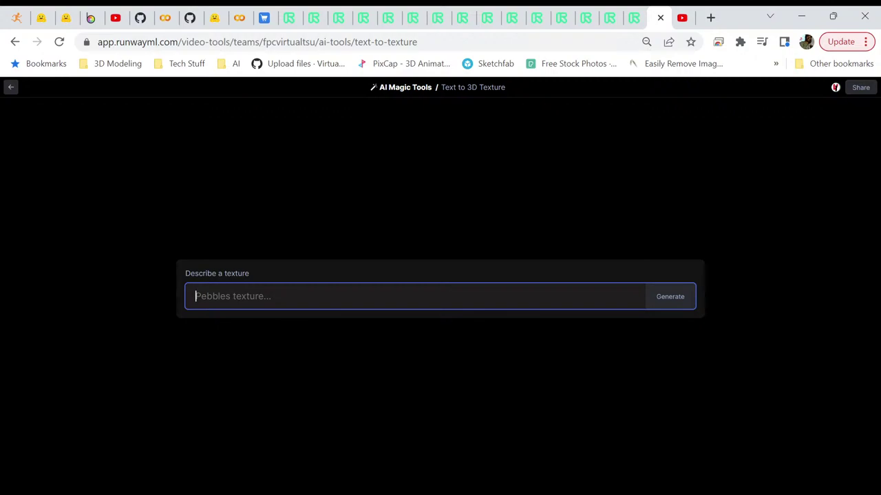
# Step: Generate a 3D texture from the description "stars in the sky"
pyautogui.write('s')
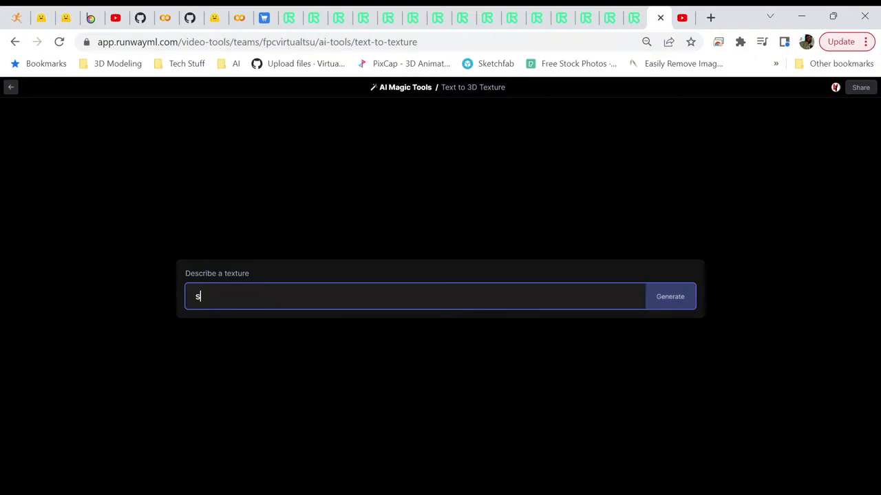
pyautogui.write('tars ')
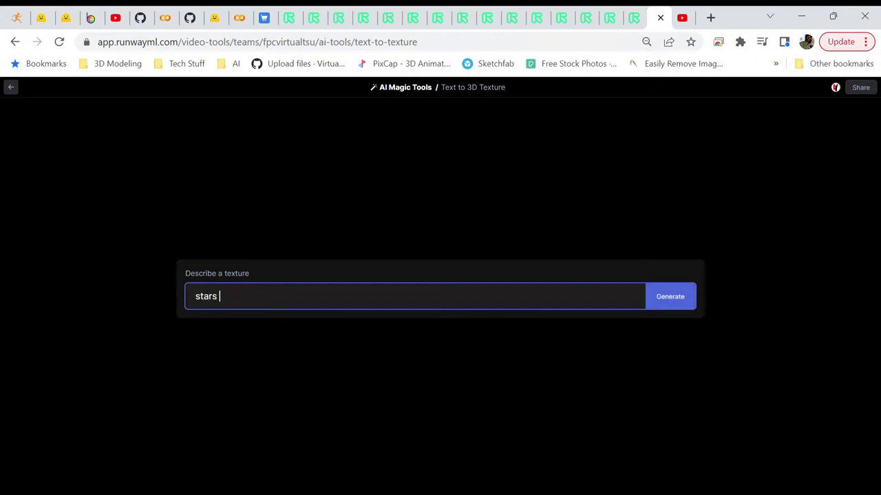
pyautogui.write('in the sky')
pyautogui.press('Return')
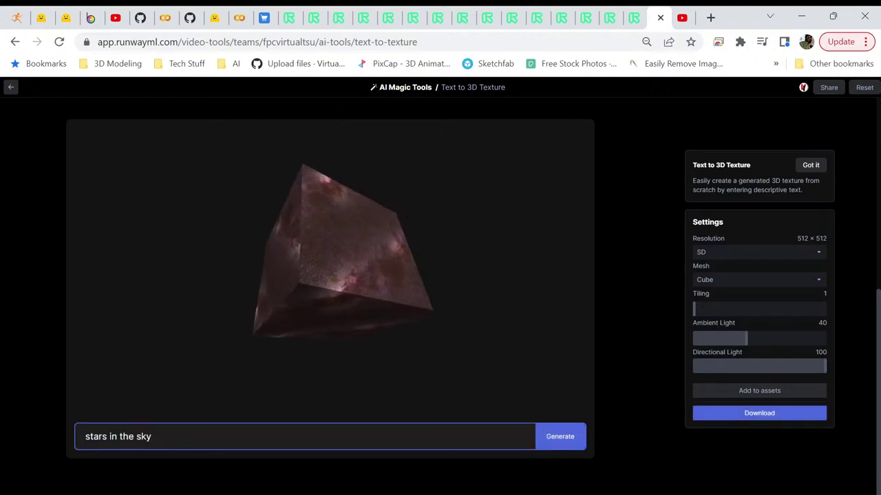
# Step: Set the cube's ambient light to 100 and directional light to 96, and raise the texture's tiling through 12 to its maximum
pyautogui.scroll(5, 370, 268)
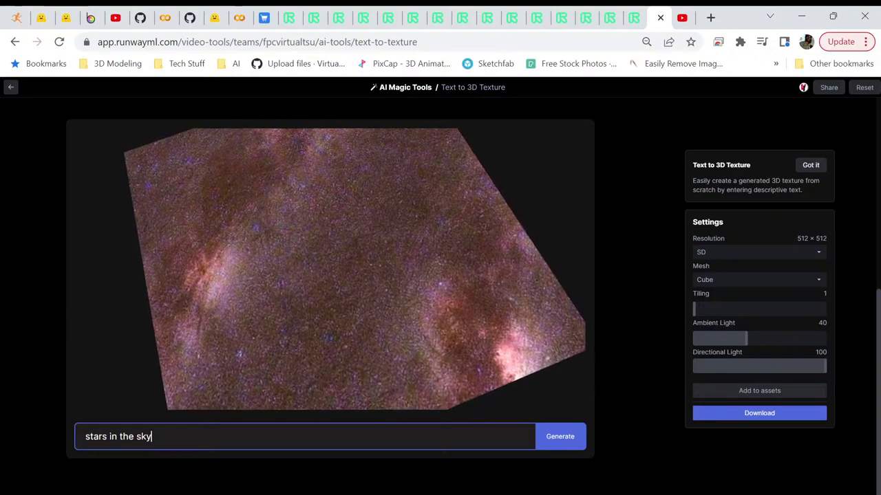
pyautogui.moveTo(746, 338); pyautogui.dragTo(820, 366)
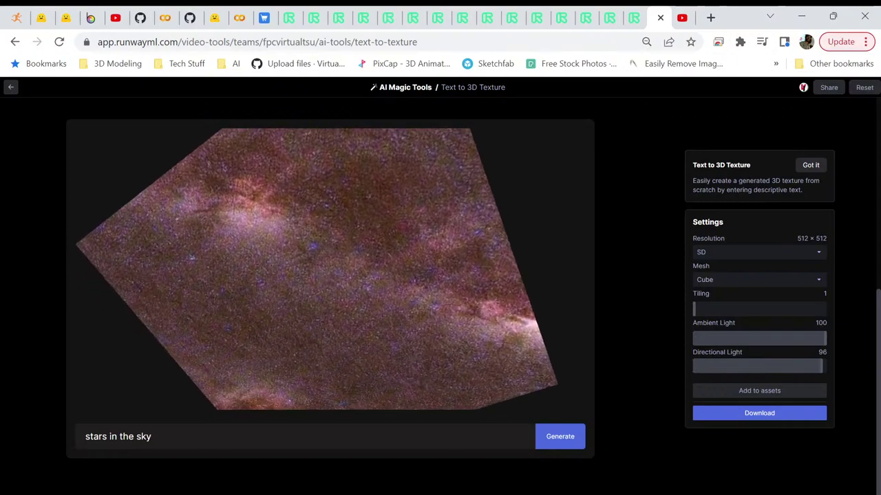
pyautogui.click(697, 309)
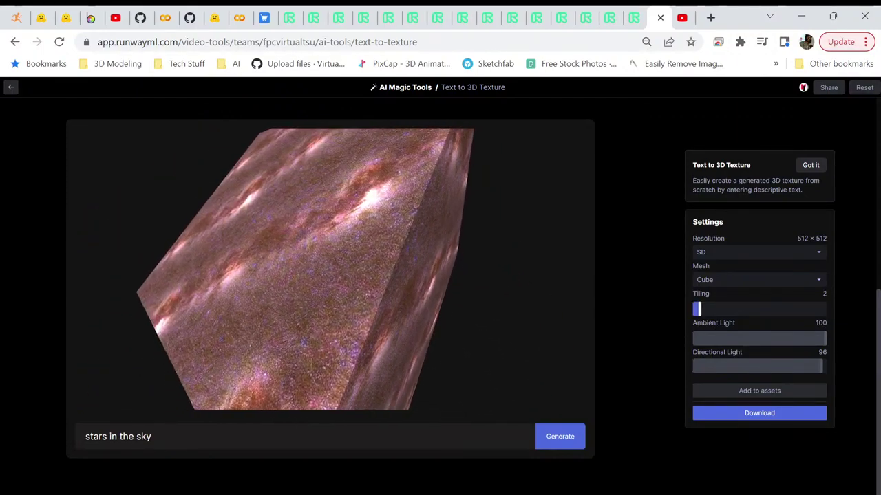
pyautogui.moveTo(697, 309); pyautogui.dragTo(770, 309)
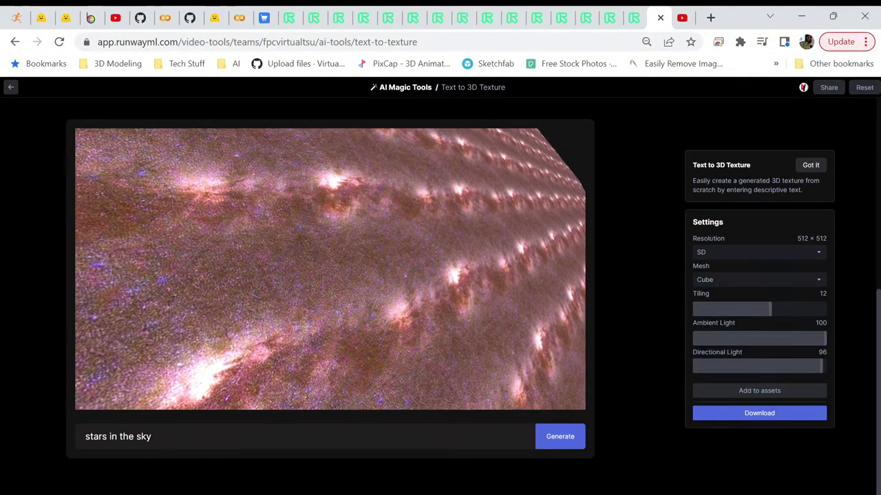
pyautogui.scroll(1, 440, 289)
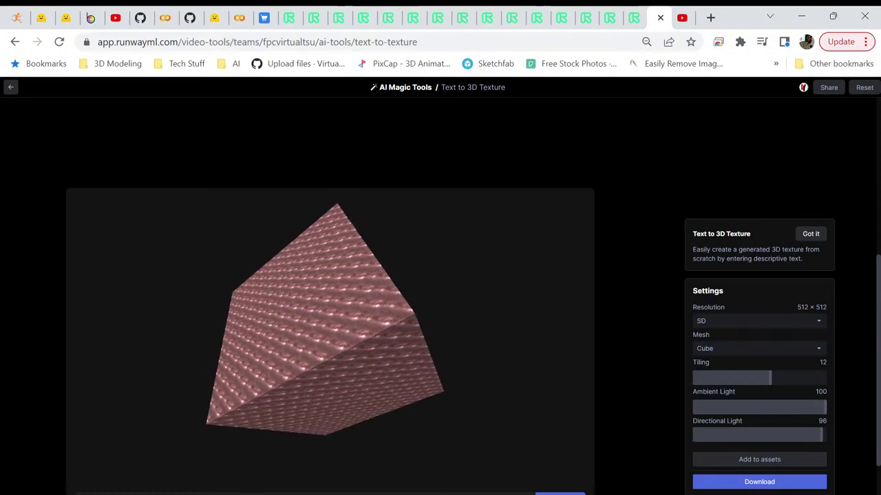
pyautogui.moveTo(770, 377); pyautogui.dragTo(826, 378)
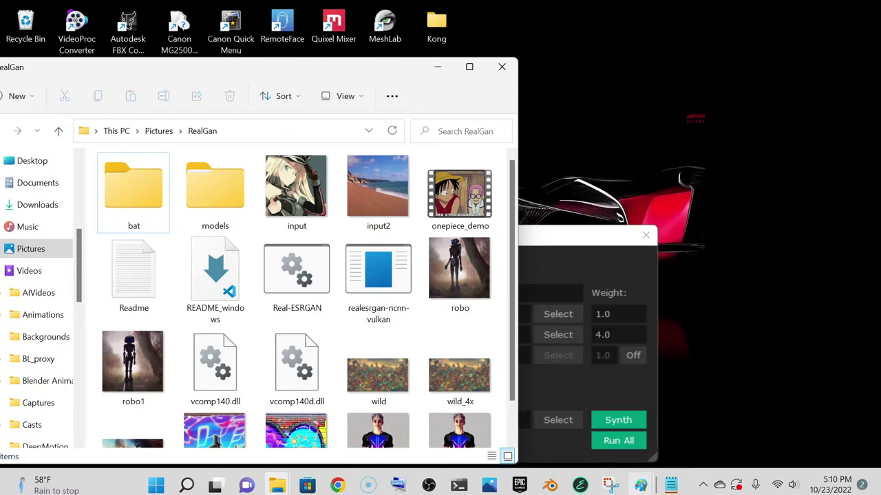
# Step: Switch to the BirdPat1 image in Paint and view its whole bird pattern at 12.5% magnification
pyautogui.moveTo(641, 486)
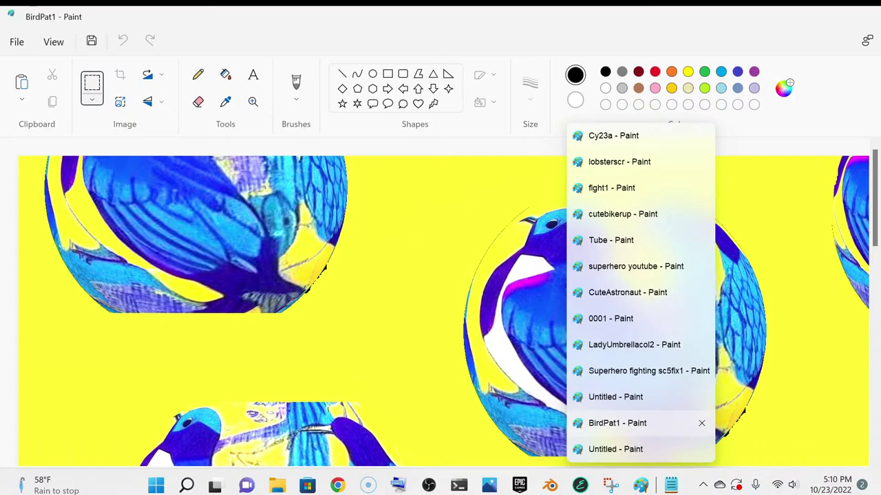
pyautogui.click(617, 423)
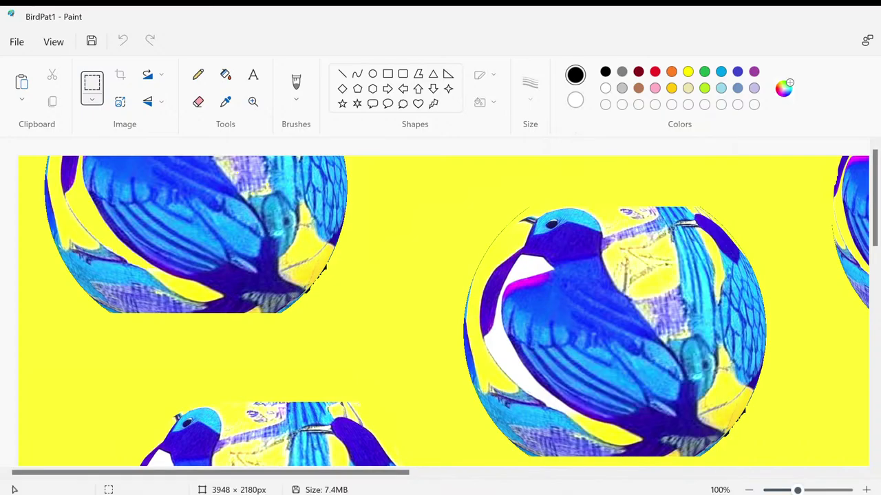
pyautogui.scroll(-10, 443, 293)
pyautogui.scroll(15, 674, 274)
pyautogui.click(748, 490)
pyautogui.click(749, 490)
pyautogui.click(748, 490)
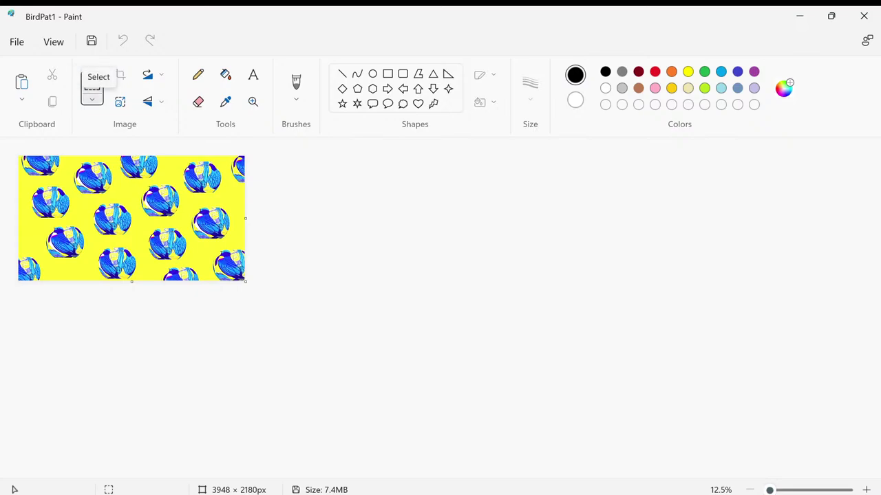
# Step: Create a new image, paste the copied star texture, and shift it so its dark upper and left borders fall outside the canvas
pyautogui.click(22, 100)
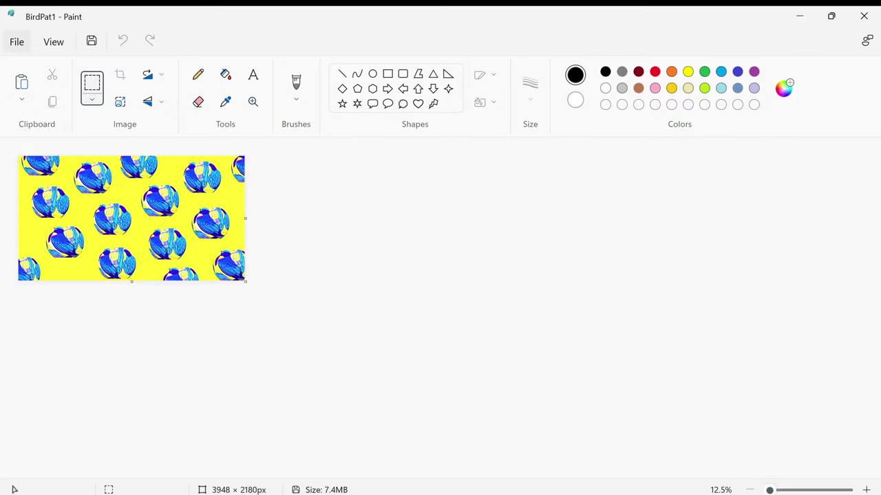
pyautogui.click(16, 41)
pyautogui.hotkey('ctrl', 'n')
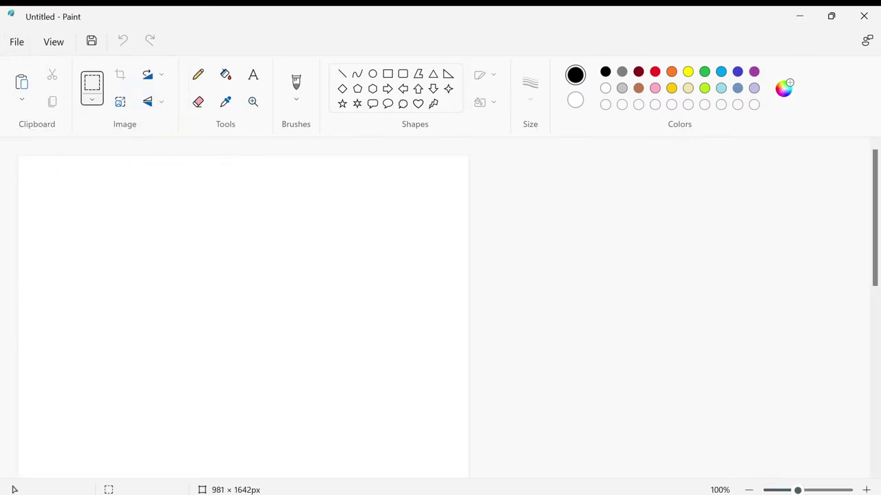
pyautogui.hotkey('ctrl', 'v')
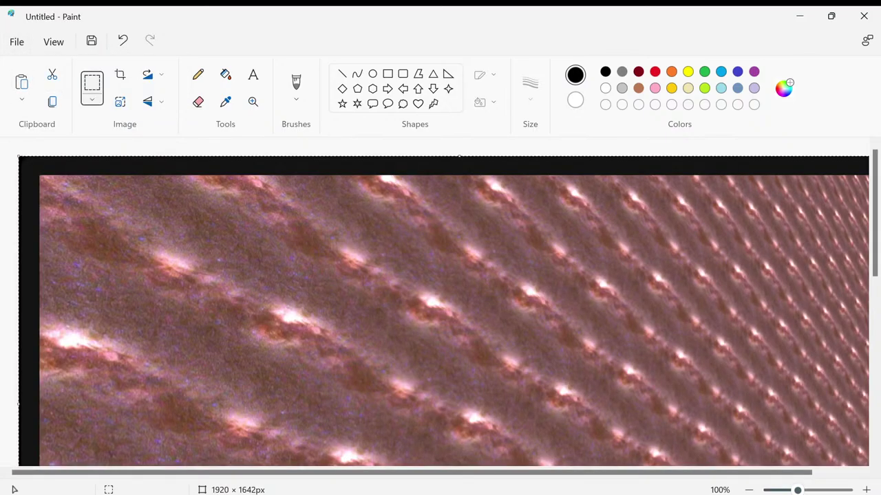
pyautogui.moveTo(440, 310); pyautogui.dragTo(420, 289)
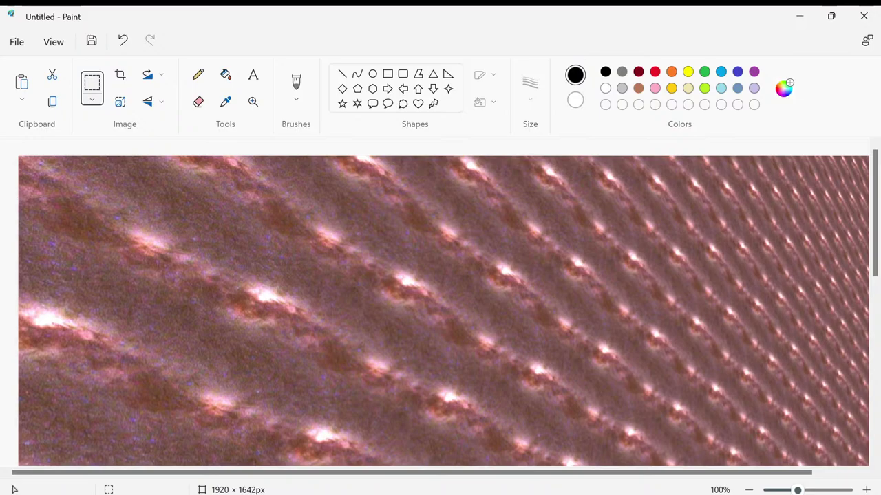
# Step: Trim the blank area below the star texture and the strip along its right edge, leaving a canvas of 1865 × 1034 px
pyautogui.scroll(-9, 529, 312)
pyautogui.scroll(1, 681, 377)
pyautogui.click(713, 404)
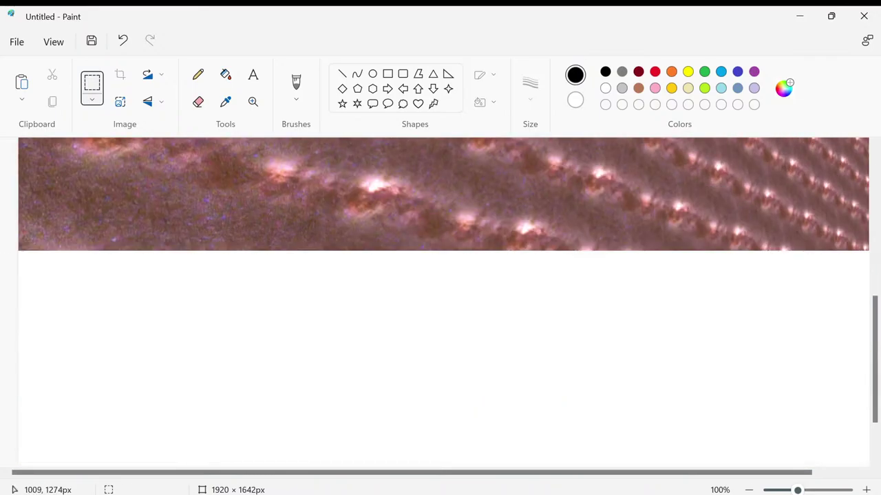
pyautogui.scroll(-1, 568, 402)
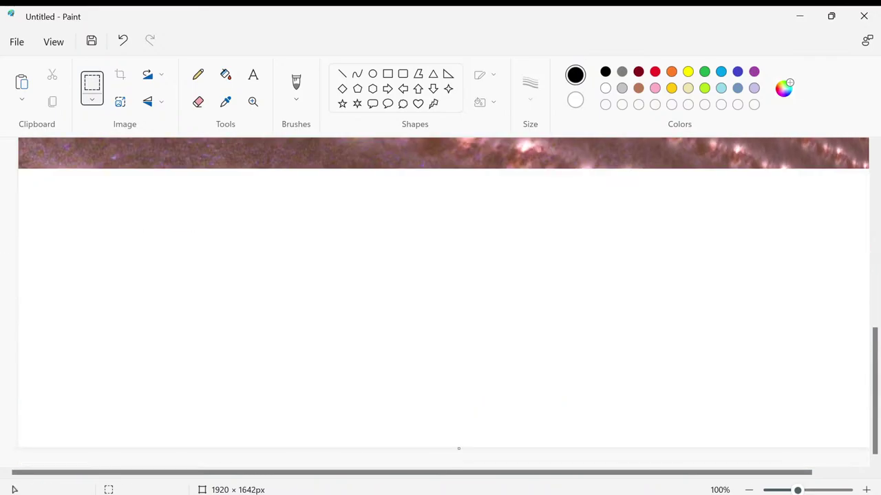
pyautogui.moveTo(458, 448); pyautogui.dragTo(458, 167)
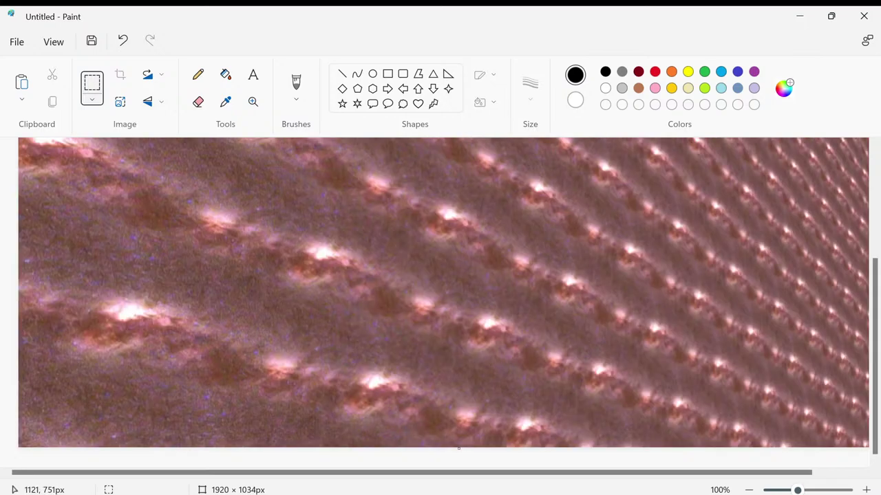
pyautogui.hscroll(3, 435, 292)
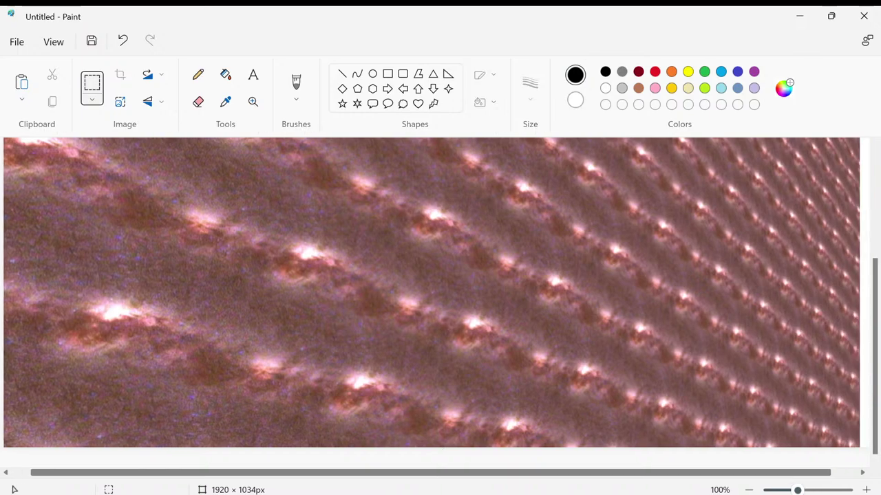
pyautogui.moveTo(851, 211); pyautogui.dragTo(825, 211)
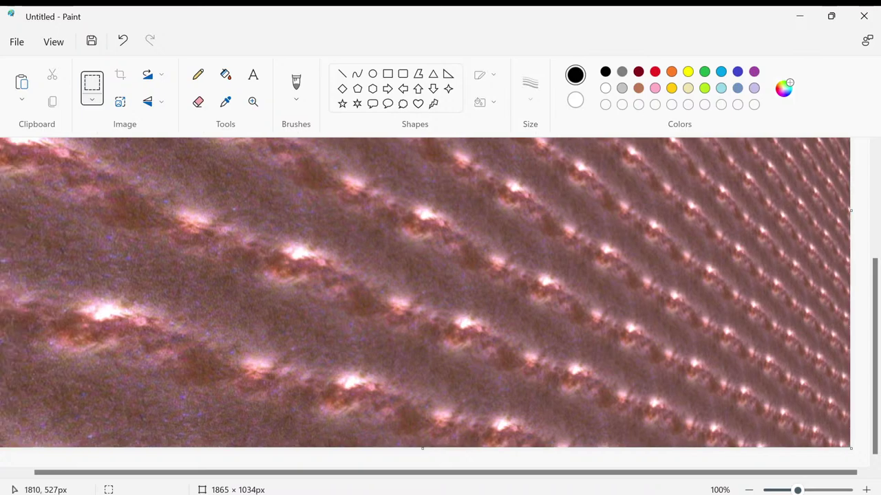
# Step: View the whole trimmed star texture at 50%, and examine the pixel detail of its upper-left corner at up to 600% magnification
pyautogui.scroll(5, 248, 382)
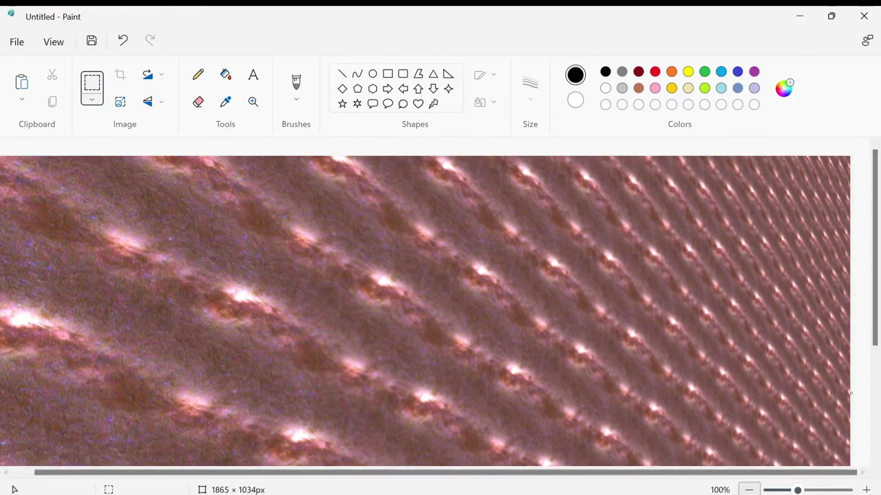
pyautogui.keyDown('ctrl'); pyautogui.scroll(-1, 659, 465); pyautogui.keyUp('ctrl')
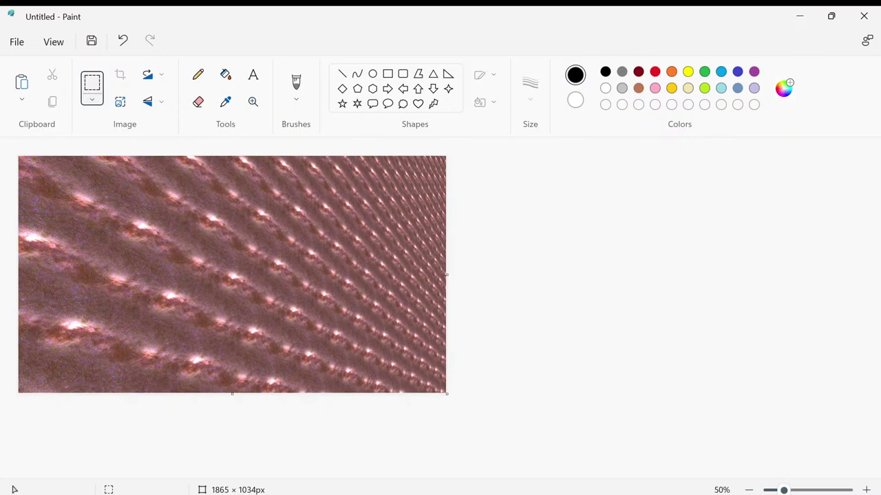
pyautogui.click(865, 490)
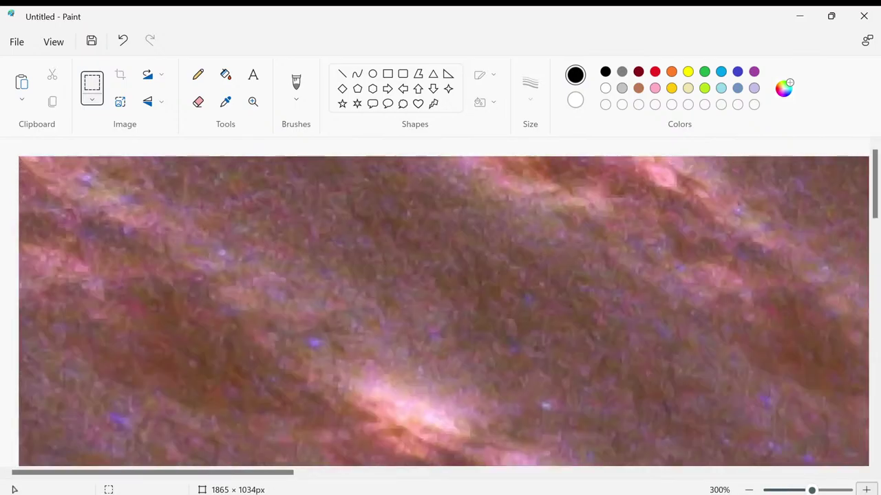
pyautogui.click(866, 490)
pyautogui.click(866, 490)
pyautogui.click(866, 490)
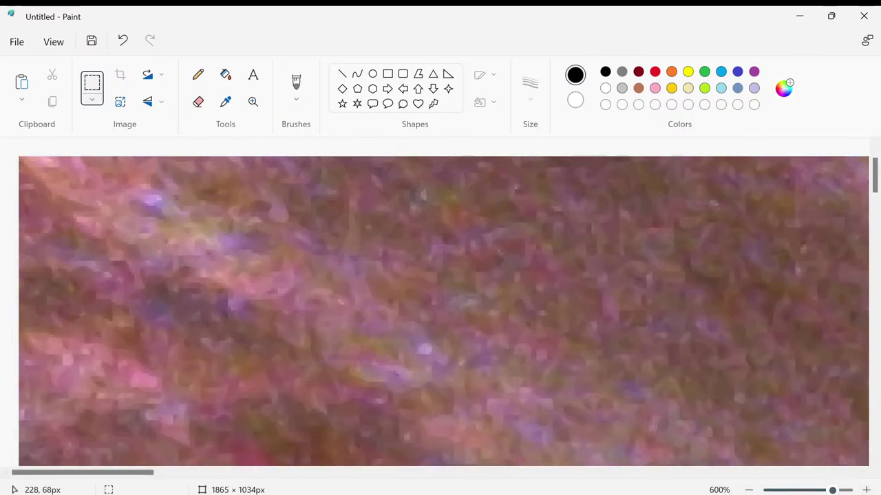
# Step: At 800% magnification, sample a light pink from the bright streak in the star texture
pyautogui.scroll(-3, 444, 301)
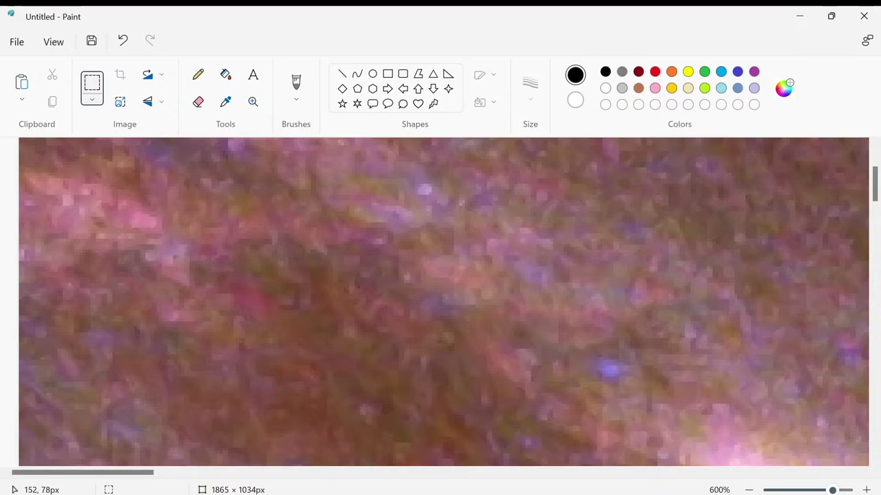
pyautogui.scroll(-5, 444, 301)
pyautogui.scroll(1, 444, 302)
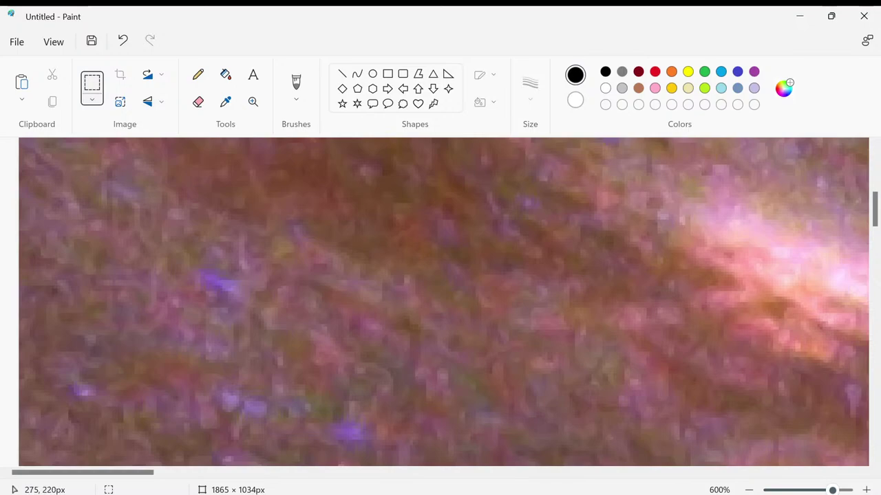
pyautogui.click(866, 490)
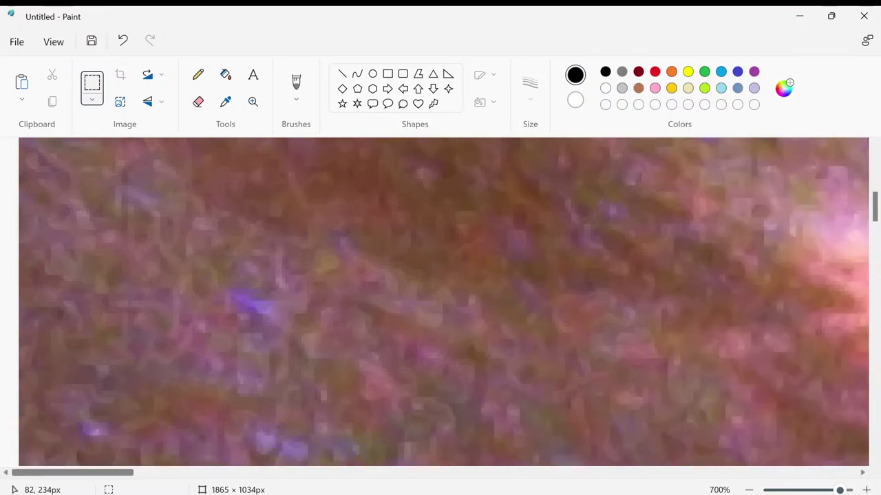
pyautogui.click(866, 490)
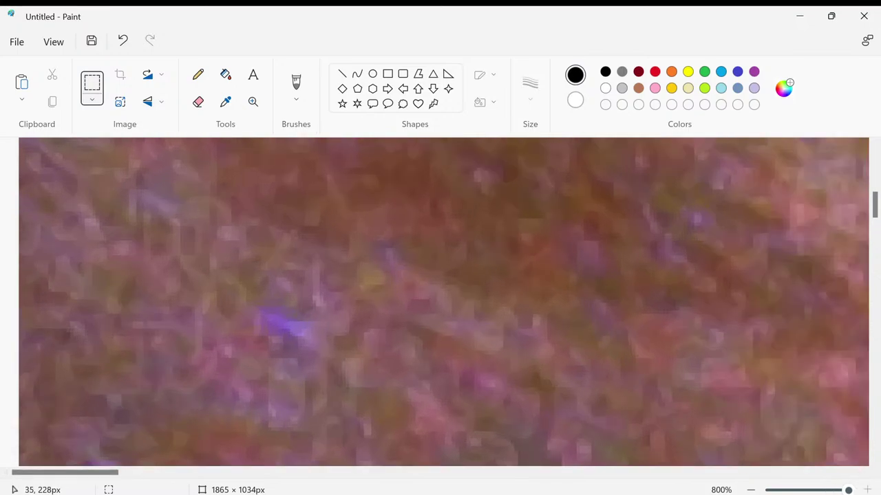
pyautogui.moveTo(65, 473); pyautogui.dragTo(142, 473)
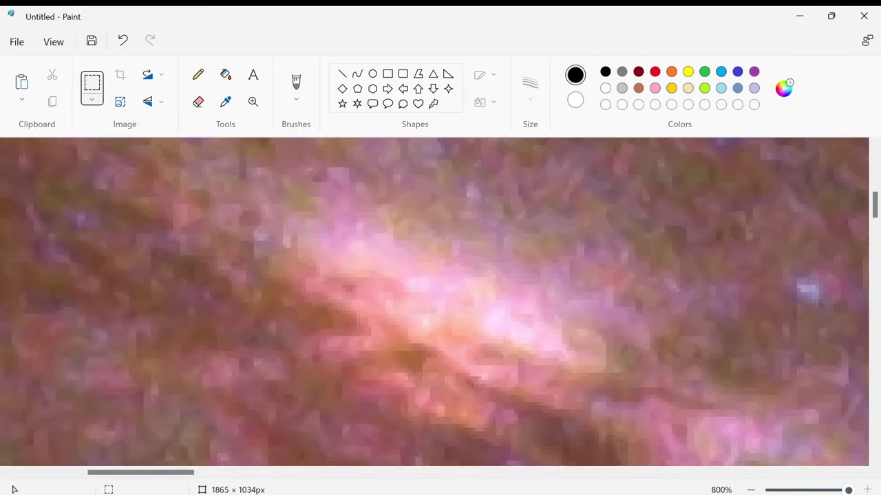
pyautogui.click(225, 102)
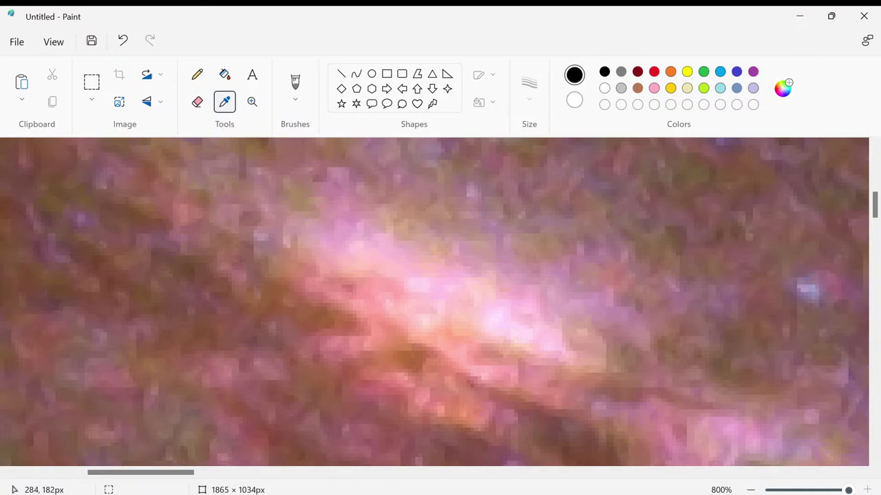
pyautogui.click(506, 199)
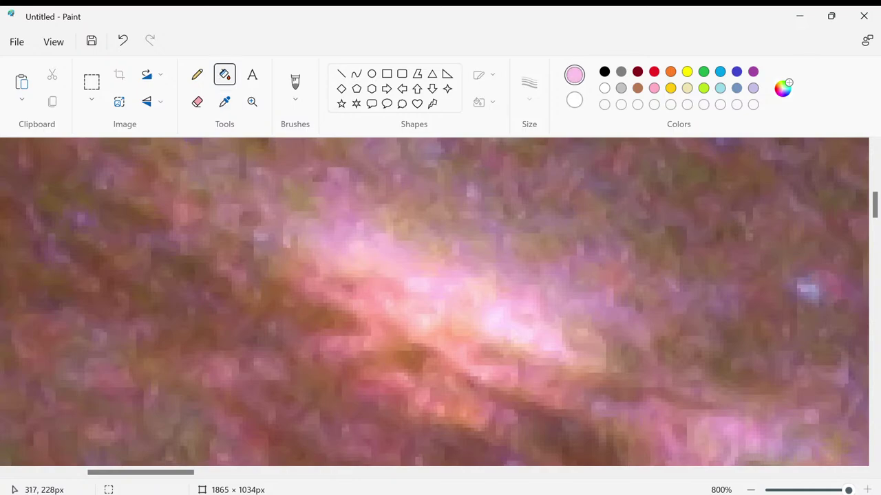
# Step: Widen the canvas to 3436 × 1032 px and fill the new blank area beside the texture with the sampled light pink
pyautogui.click(749, 490)
pyautogui.hotkey('ctrl', '-')
pyautogui.hotkey('ctrl', '-')
pyautogui.hotkey('ctrl', '-')
pyautogui.hotkey('ctrl', '-')
pyautogui.hotkey('ctrl', '-')
pyautogui.hotkey('ctrl', '-')
pyautogui.hotkey('ctrl', '-')
pyautogui.hotkey('ctrl', '-')
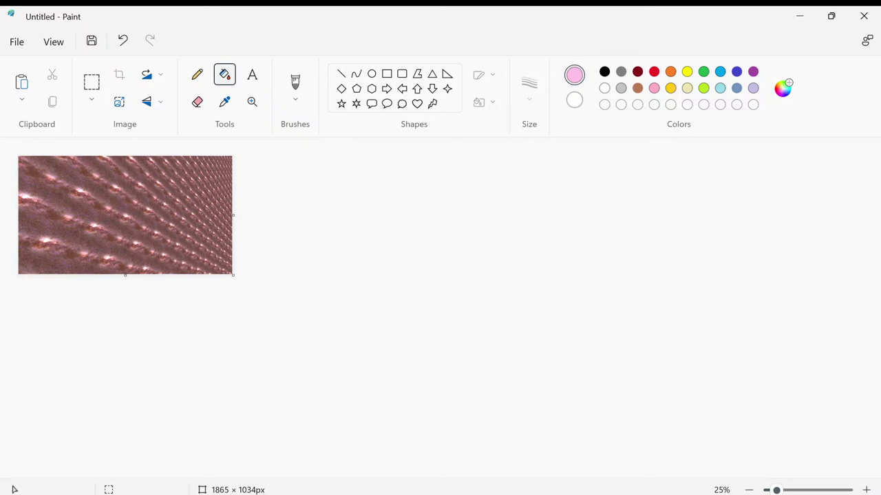
pyautogui.moveTo(233, 275); pyautogui.dragTo(413, 275)
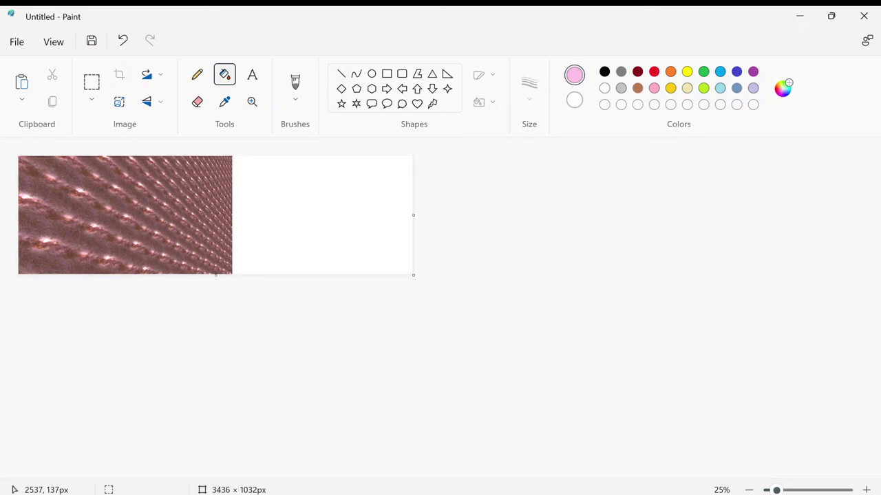
pyautogui.click(331, 186)
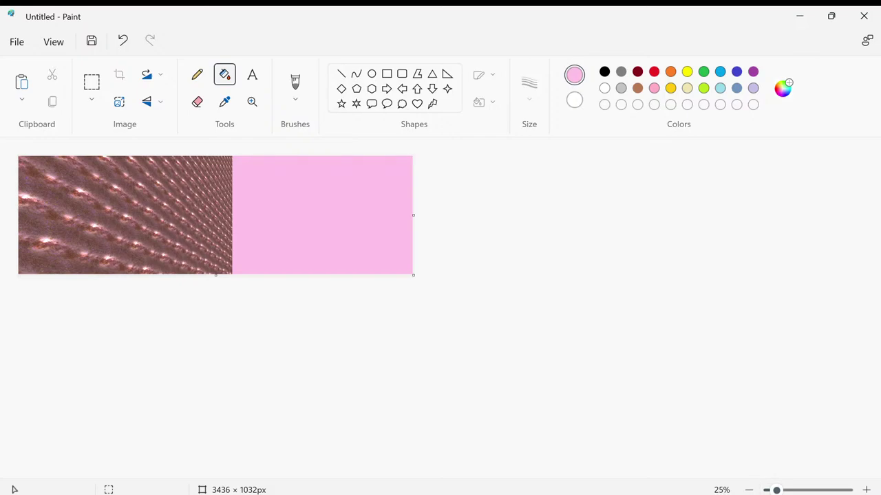
# Step: Extend the canvas to 4568 × 1032 px and sample a salmon red from the edge of a bright streak at 800% magnification
pyautogui.moveTo(413, 215); pyautogui.dragTo(542, 214)
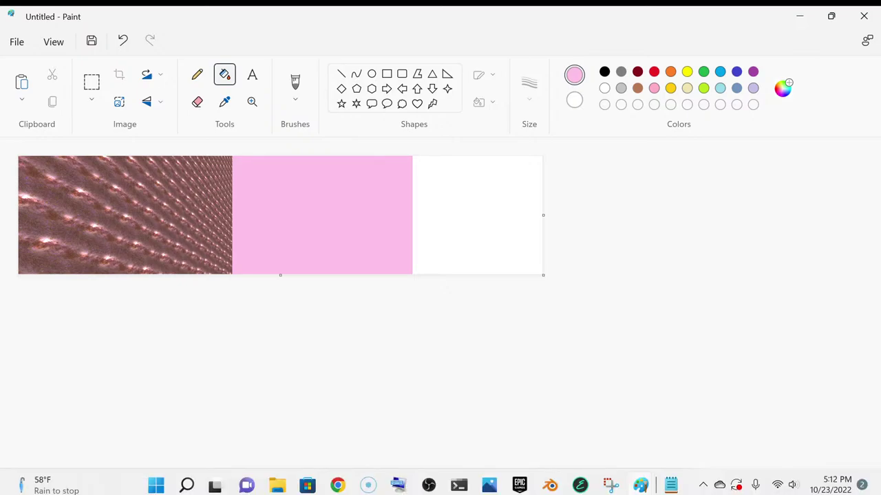
pyautogui.click(252, 101)
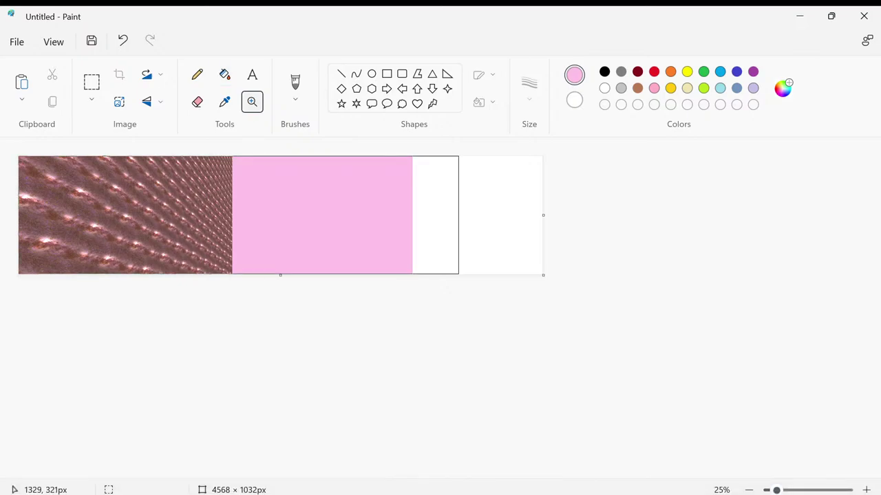
pyautogui.click(344, 215)
pyautogui.click(216, 211)
pyautogui.click(344, 259)
pyautogui.click(323, 262)
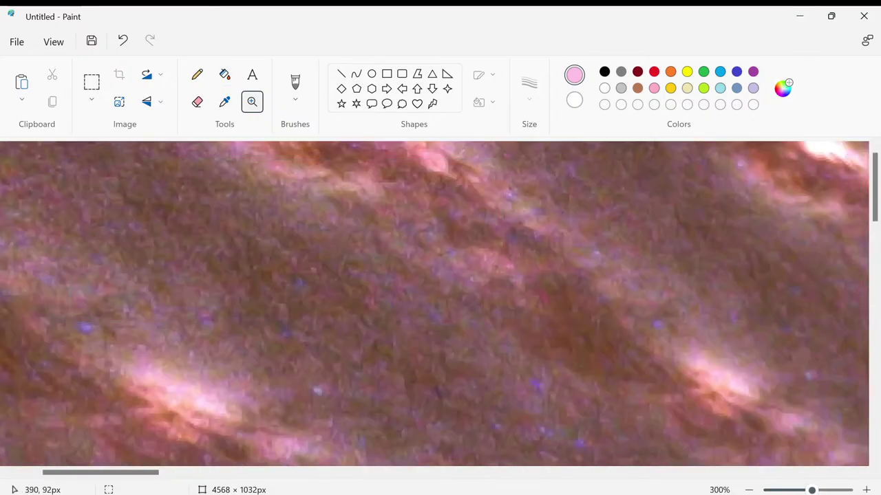
pyautogui.click(322, 270)
pyautogui.click(447, 296)
pyautogui.click(447, 296)
pyautogui.click(448, 296)
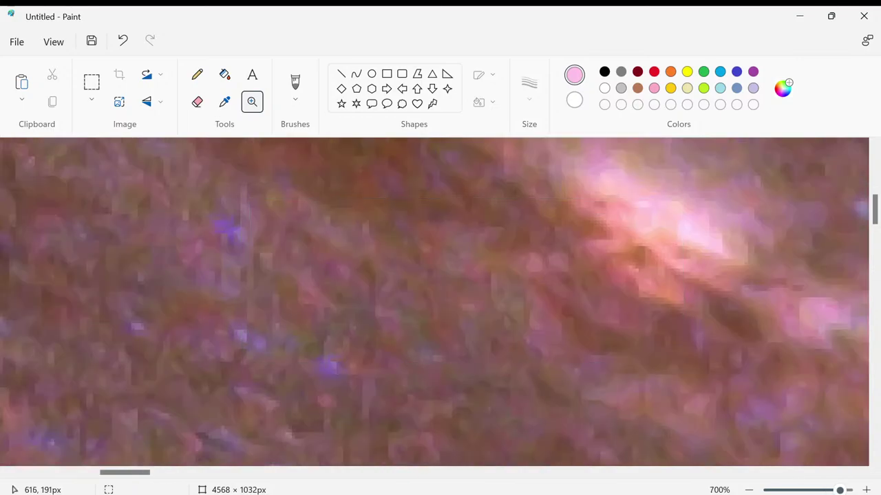
pyautogui.click(448, 296)
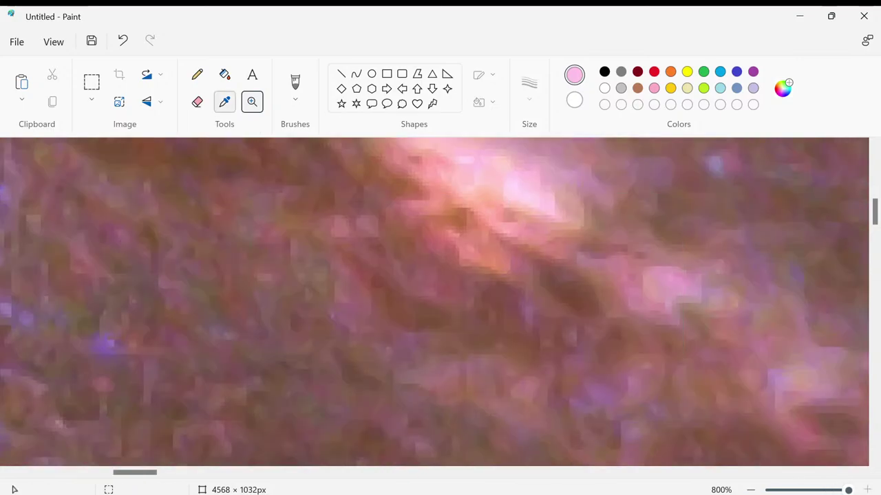
pyautogui.click(224, 101)
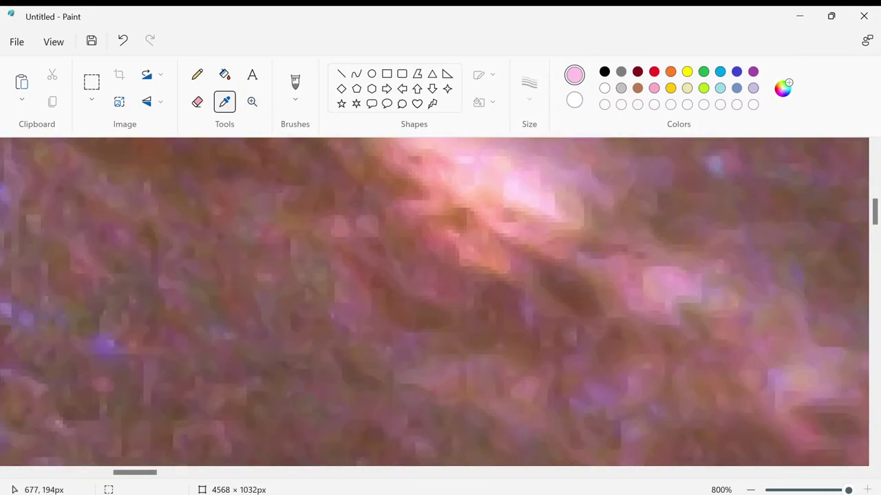
pyautogui.click(412, 148)
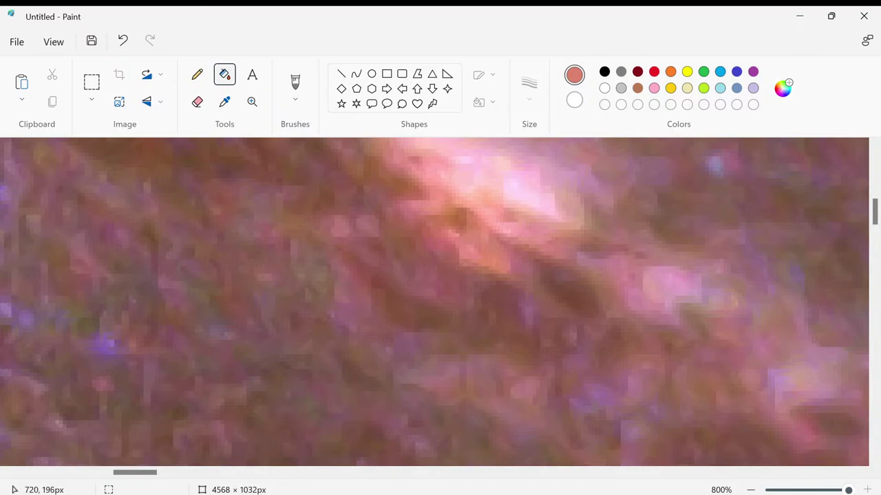
# Step: Fill the blank area beyond the pink block with the sampled salmon red and view the whole canvas at 25%
pyautogui.moveTo(135, 472); pyautogui.dragTo(315, 472)
pyautogui.click(594, 308)
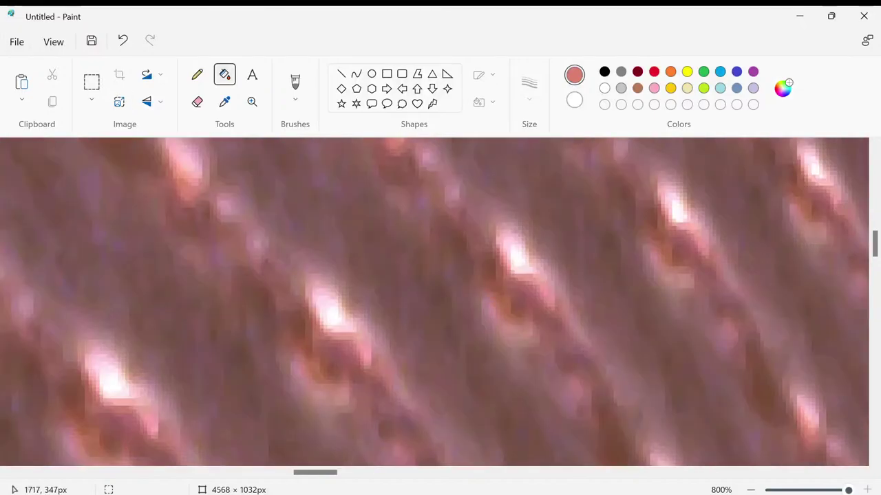
pyautogui.click(750, 490)
pyautogui.click(749, 490)
pyautogui.click(749, 490)
pyautogui.click(749, 490)
pyautogui.click(749, 490)
pyautogui.click(749, 490)
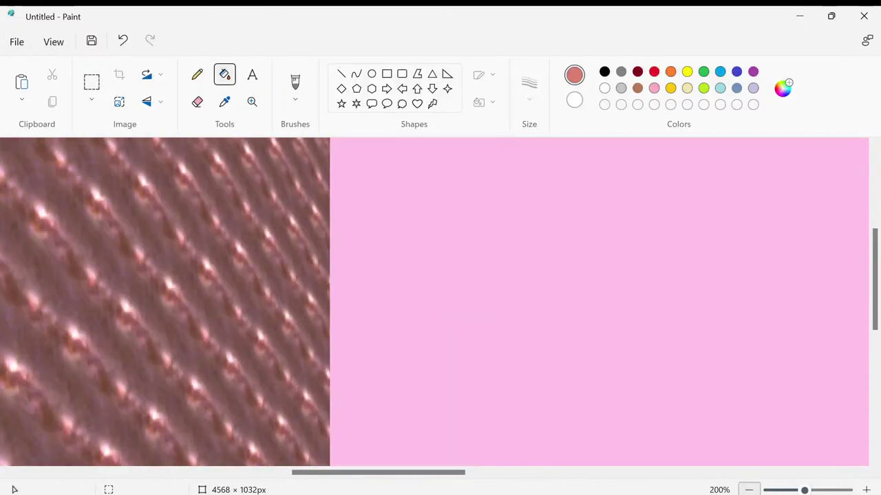
pyautogui.click(748, 489)
pyautogui.click(748, 490)
pyautogui.click(749, 490)
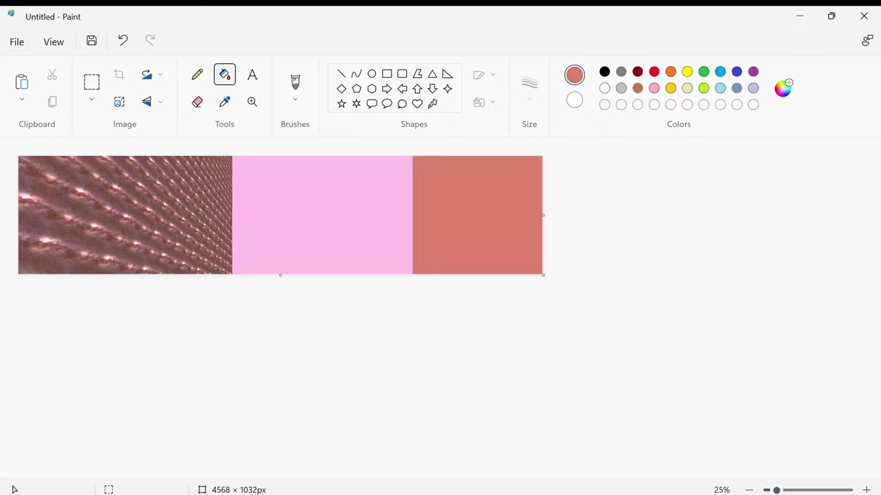
# Step: Trim the canvas back to the star texture at 1860 × 1032 px and save it as PNG file Space1 in Pictures > Backgrounds
pyautogui.moveTo(543, 214); pyautogui.dragTo(232, 214)
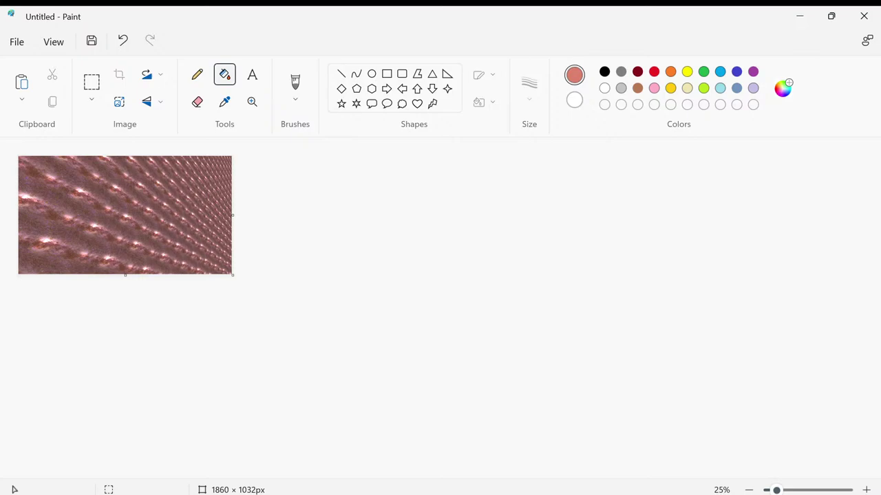
pyautogui.click(17, 41)
pyautogui.moveTo(49, 156)
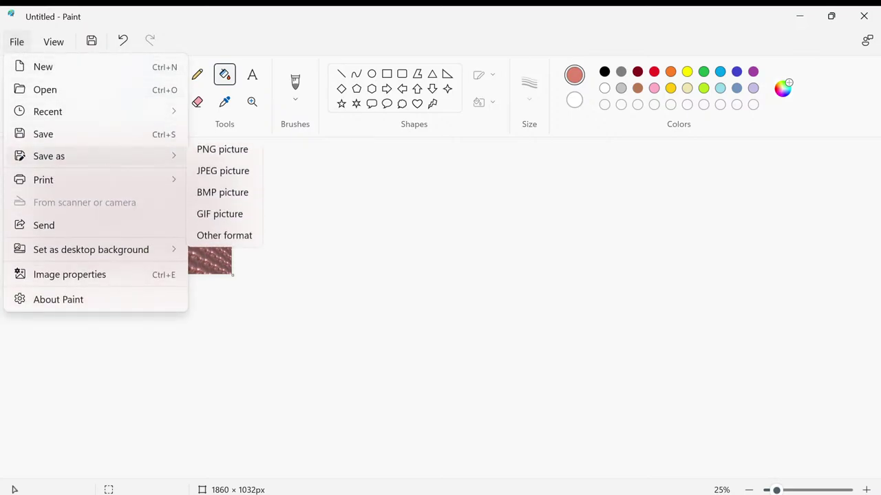
pyautogui.click(223, 149)
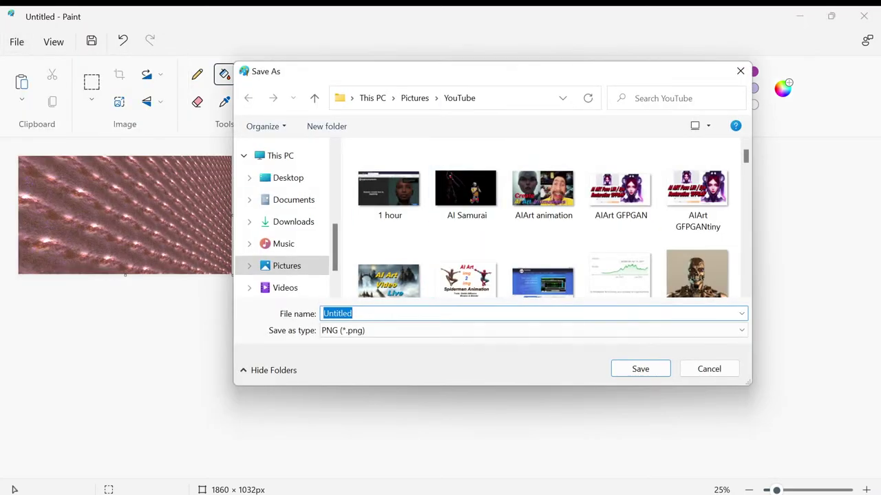
pyautogui.click(414, 98)
pyautogui.scroll(-1, 543, 255)
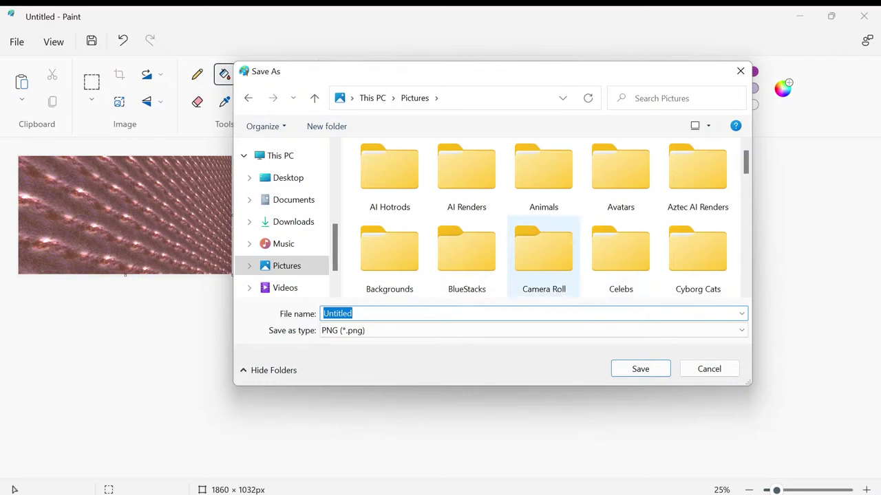
pyautogui.doubleClick(389, 251)
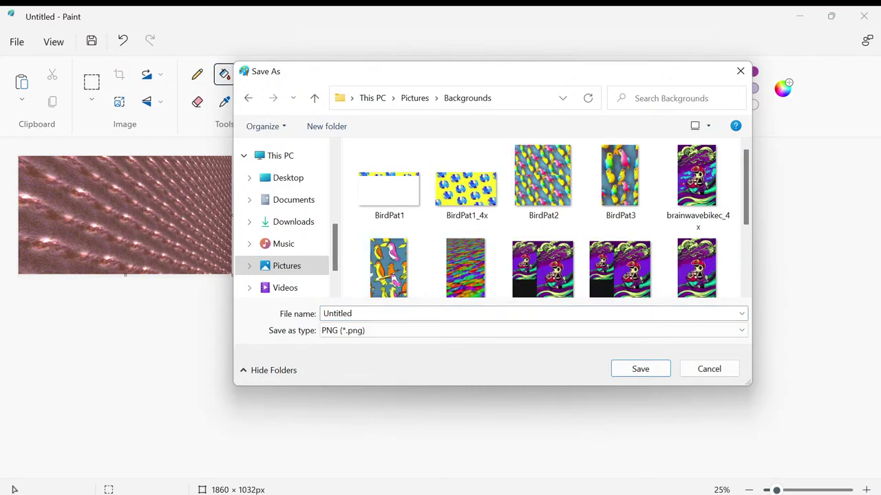
pyautogui.scroll(-3, 544, 206)
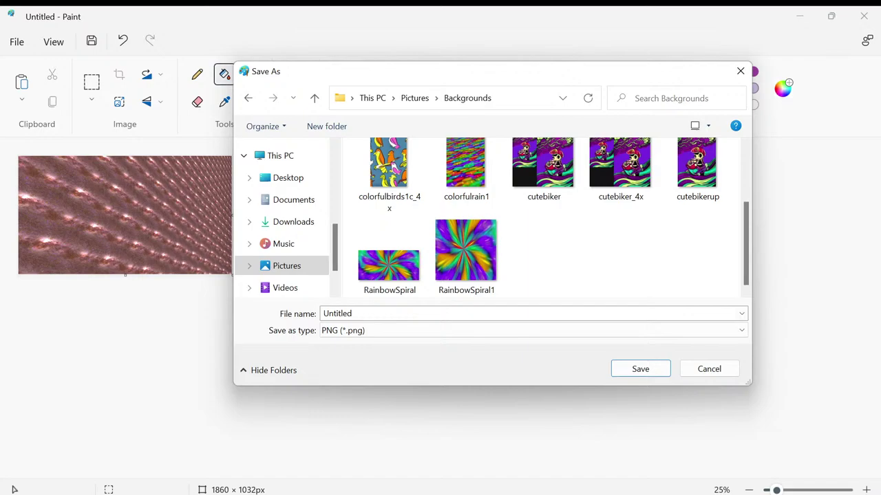
pyautogui.click(337, 314)
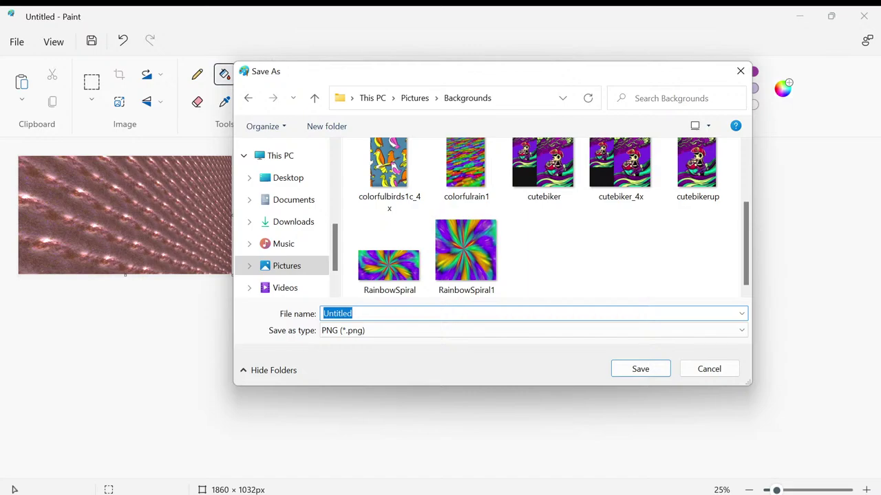
pyautogui.write('Space1')
pyautogui.press('Return')
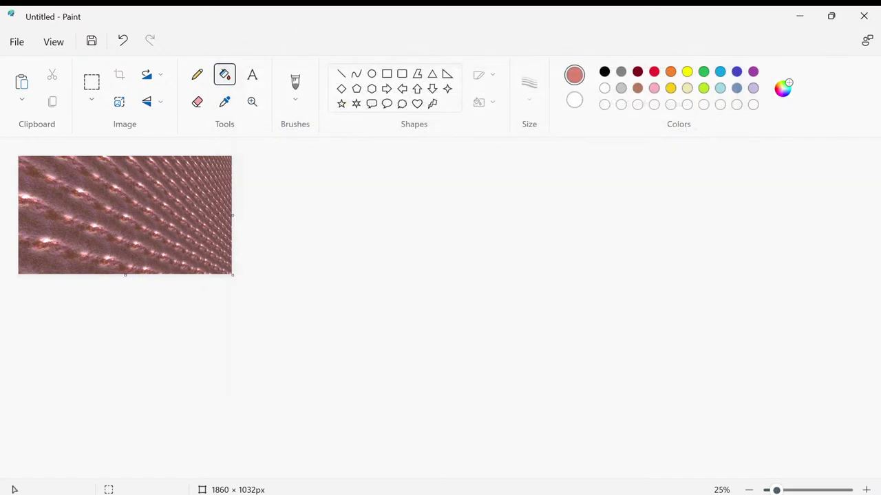
# Step: Switch to File Explorer, place the Backgrounds folder window beside the RealGan folder, and select the Space1 image
pyautogui.click(798, 15)
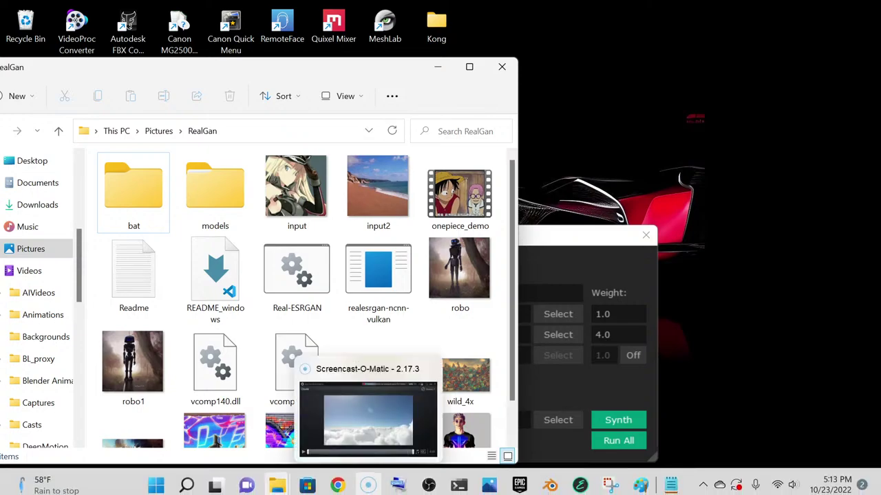
pyautogui.moveTo(337, 486)
pyautogui.moveTo(277, 486)
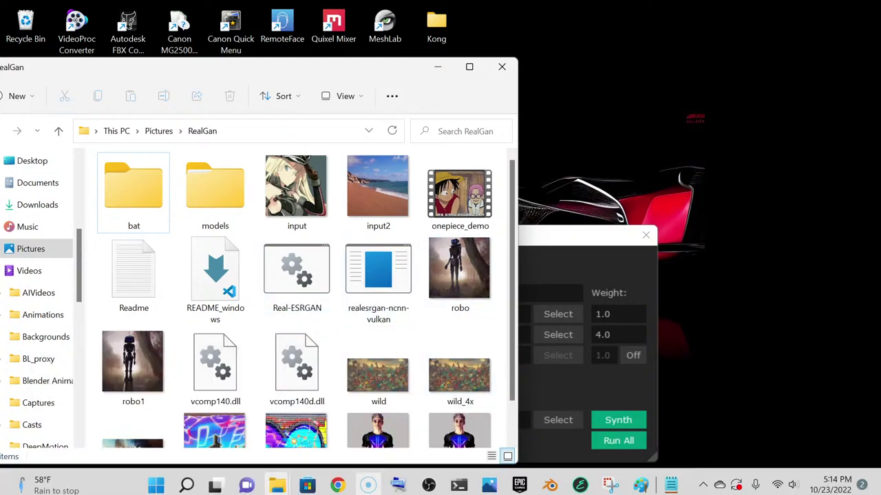
pyautogui.moveTo(277, 486)
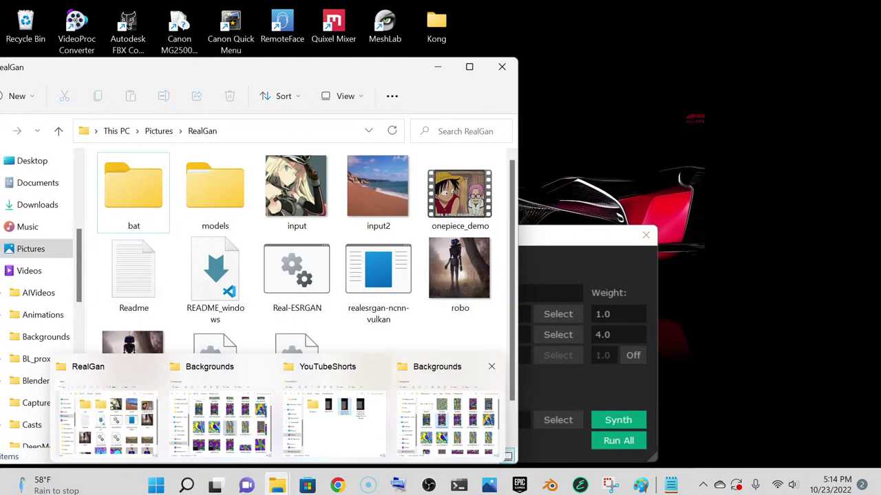
pyautogui.click(447, 413)
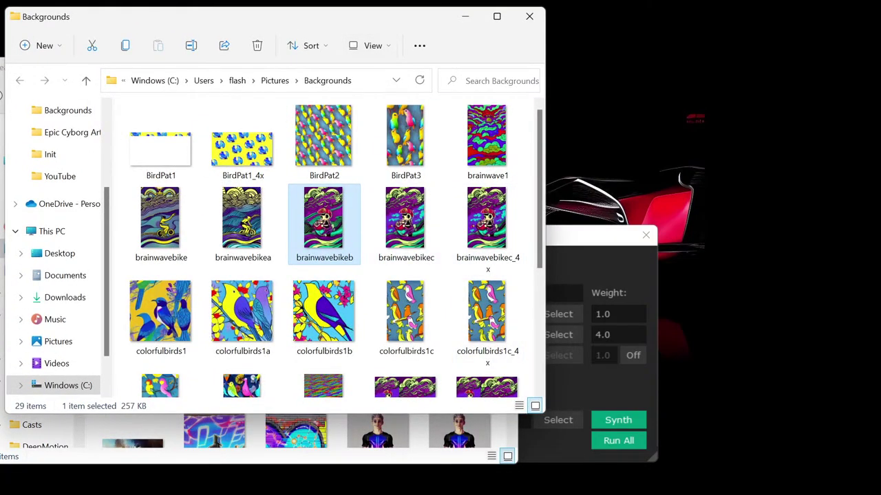
pyautogui.moveTo(385, 17); pyautogui.dragTo(754, 22)
pyautogui.scroll(-3, 691, 289)
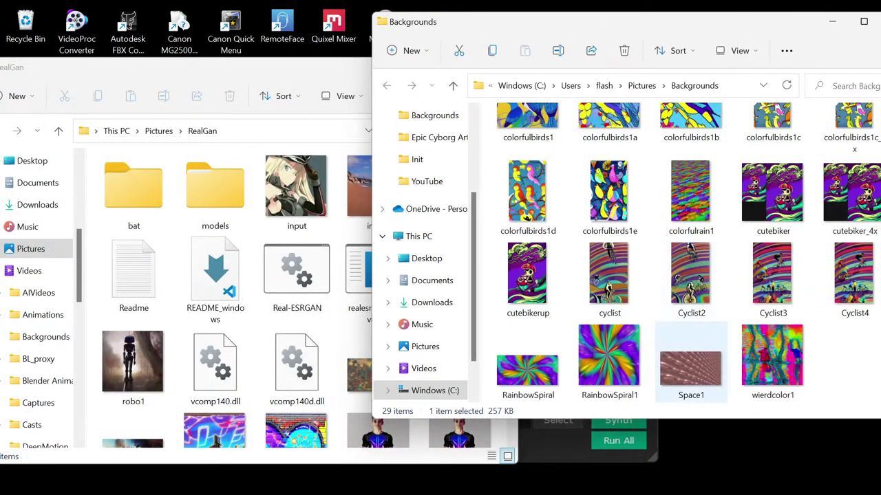
pyautogui.moveTo(691, 364); pyautogui.dragTo(375, 318)
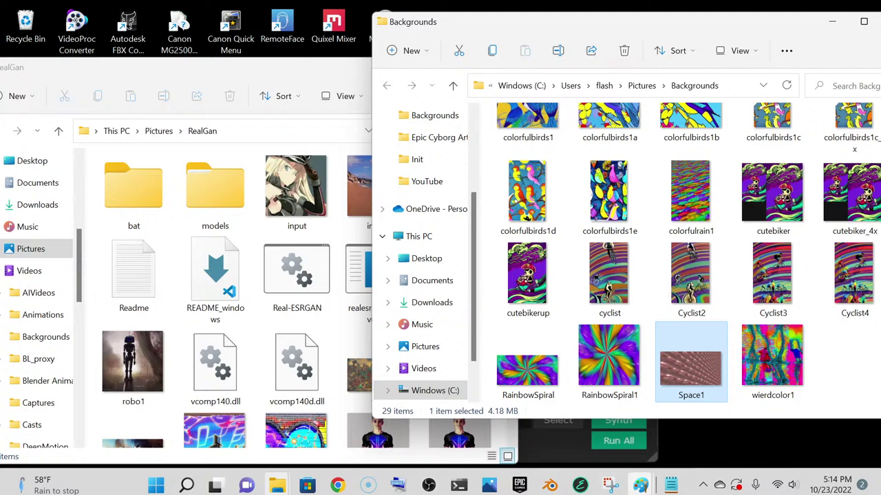
# Step: Switch to the Space1 image in Paint, resize it to 500 px wide with proportions kept, and save it under the same name
pyautogui.moveTo(641, 486)
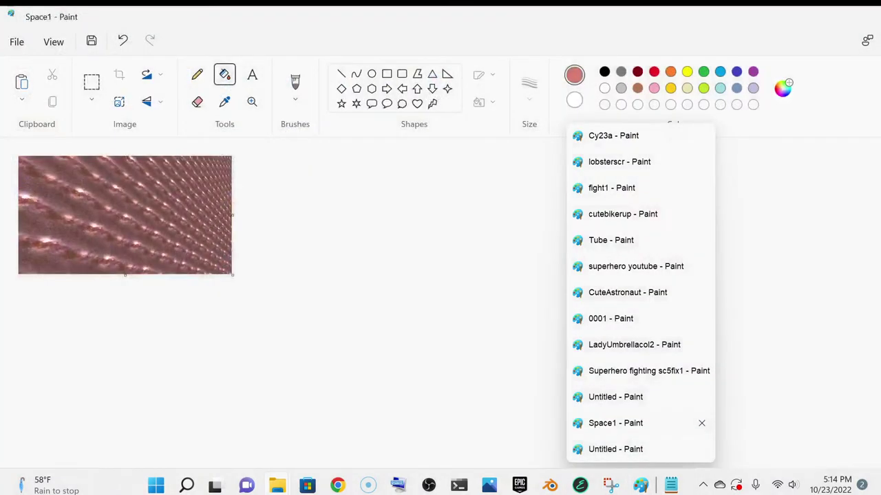
pyautogui.click(616, 423)
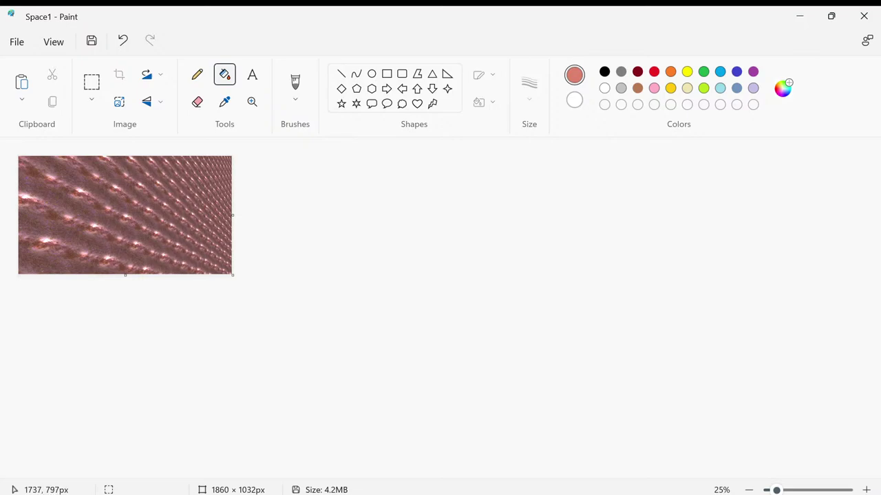
pyautogui.click(119, 102)
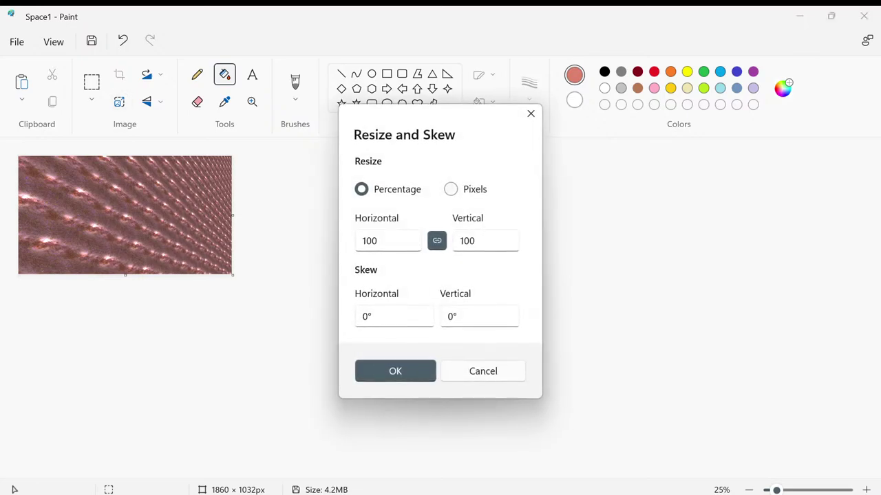
pyautogui.click(451, 189)
pyautogui.press('Tab')
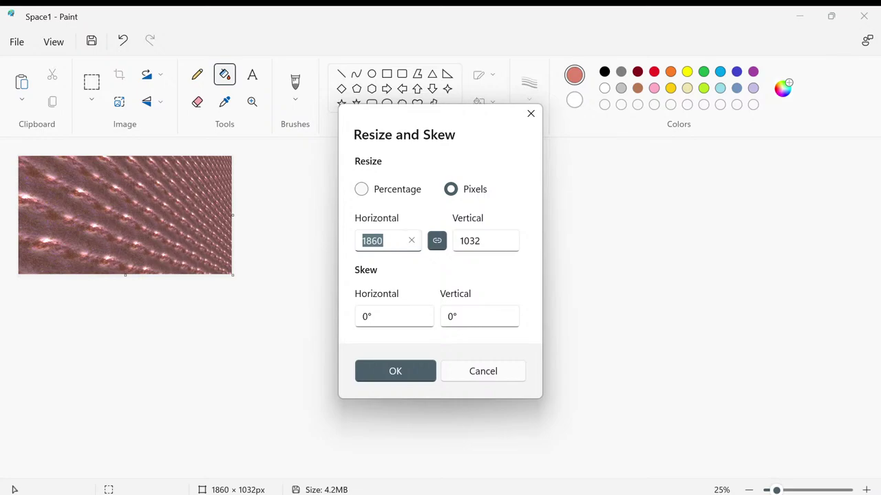
pyautogui.write('500')
pyautogui.press('Return')
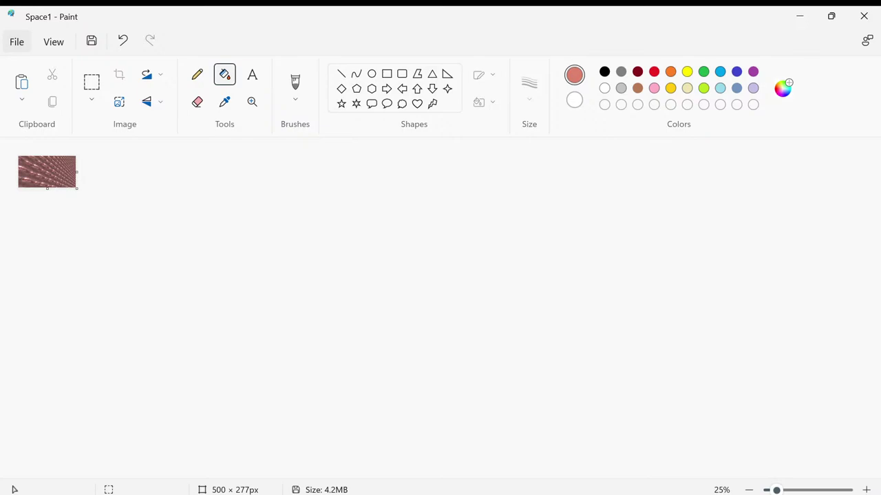
pyautogui.click(17, 41)
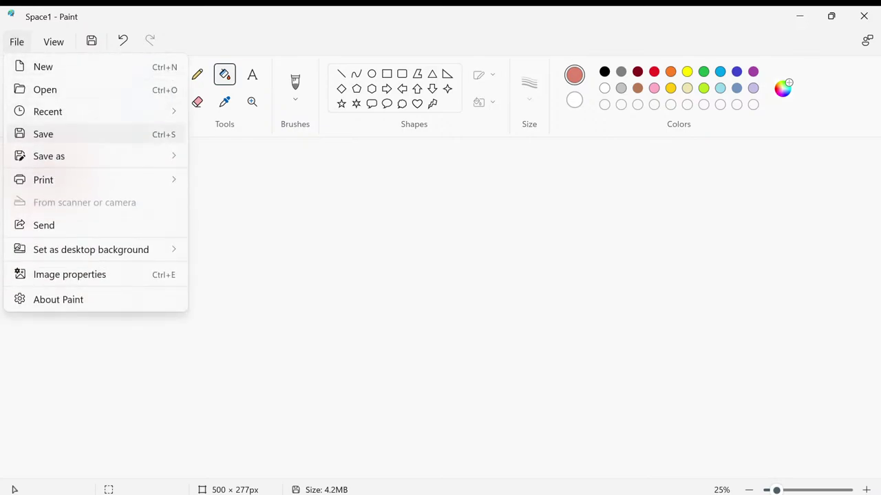
pyautogui.click(39, 133)
# Step: Return to File Explorer and run Real-ESRGAN from the RealGan folder on the Space1 image to upscale it
pyautogui.click(800, 16)
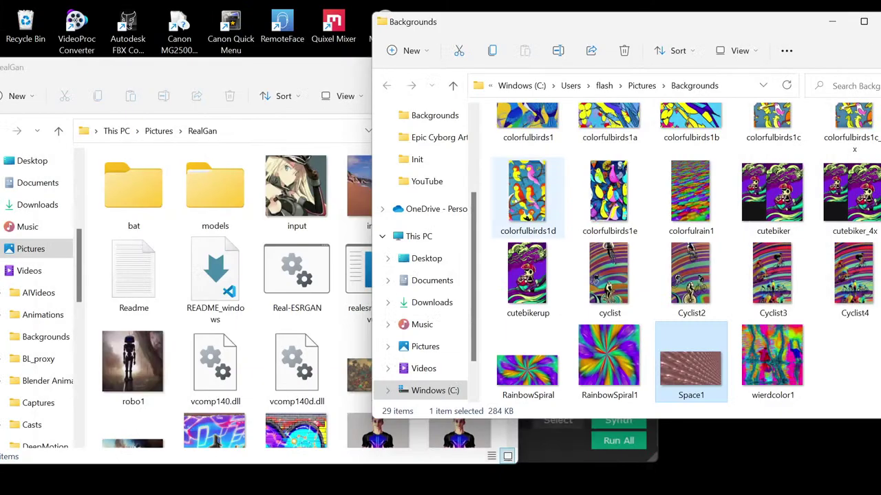
pyautogui.moveTo(691, 365); pyautogui.dragTo(306, 293)
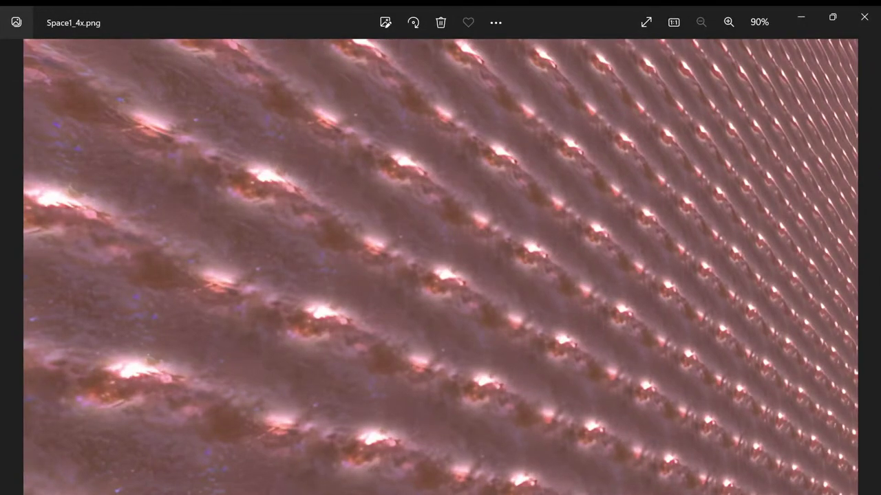
# Step: Inspect the upscaled Space1_4x.png at several magnifications and check its dimensions in the Backgrounds folder
pyautogui.scroll(8, 441, 267)
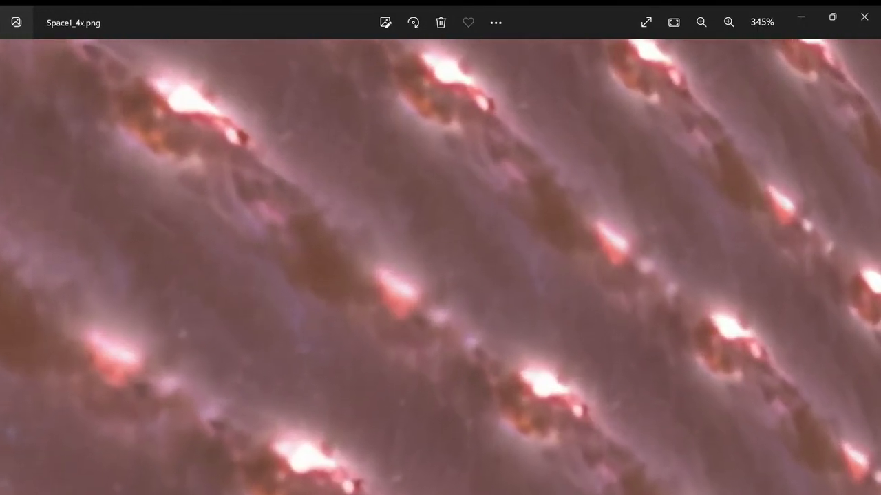
pyautogui.scroll(1, 441, 267)
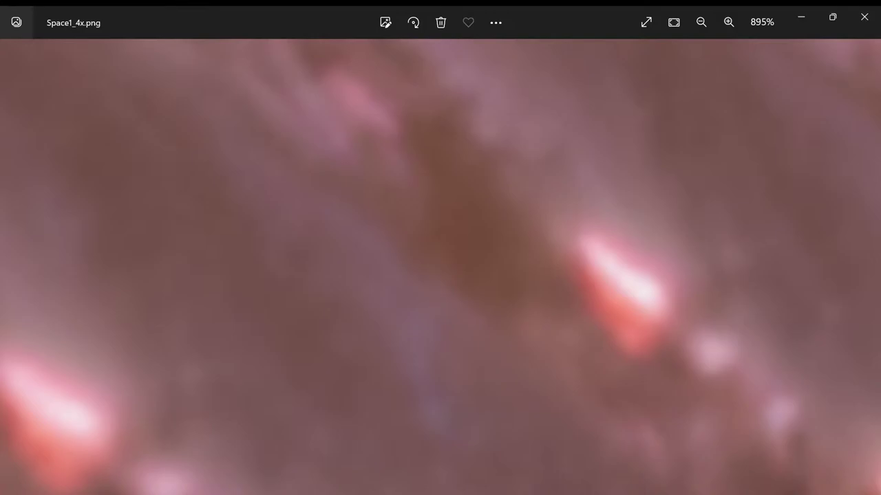
pyautogui.scroll(6, 571, 296)
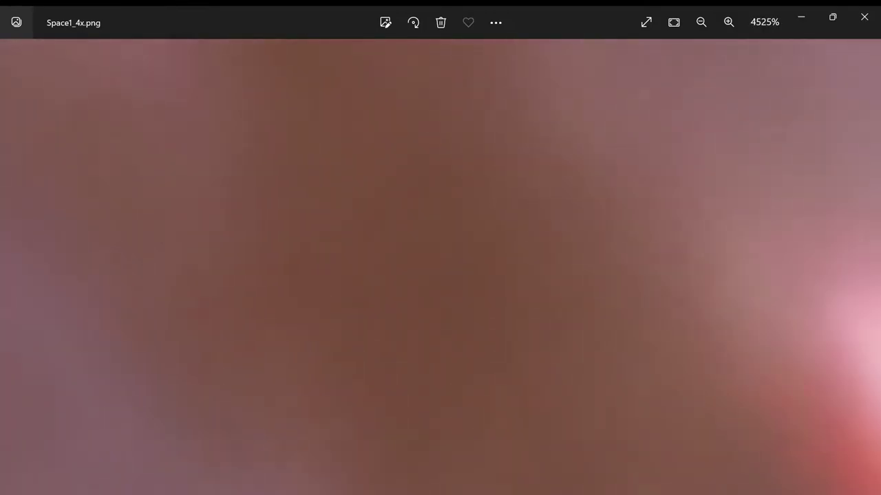
pyautogui.scroll(-8, 440, 267)
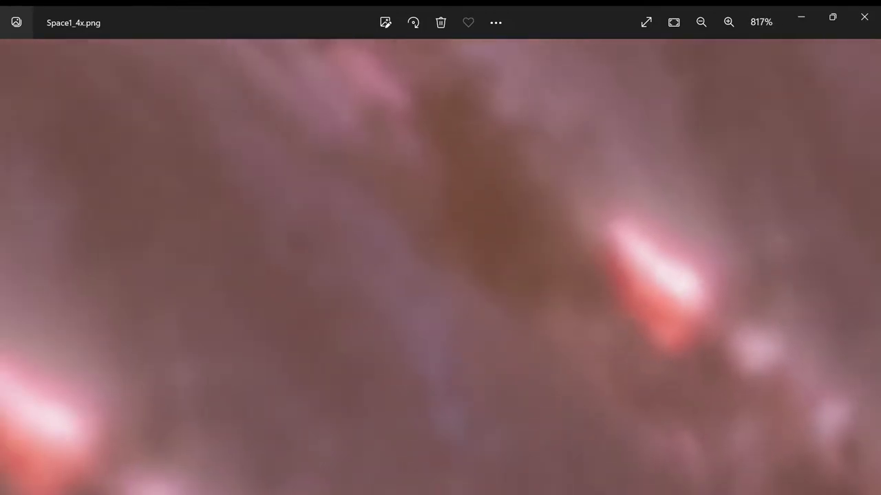
pyautogui.scroll(-5, 440, 267)
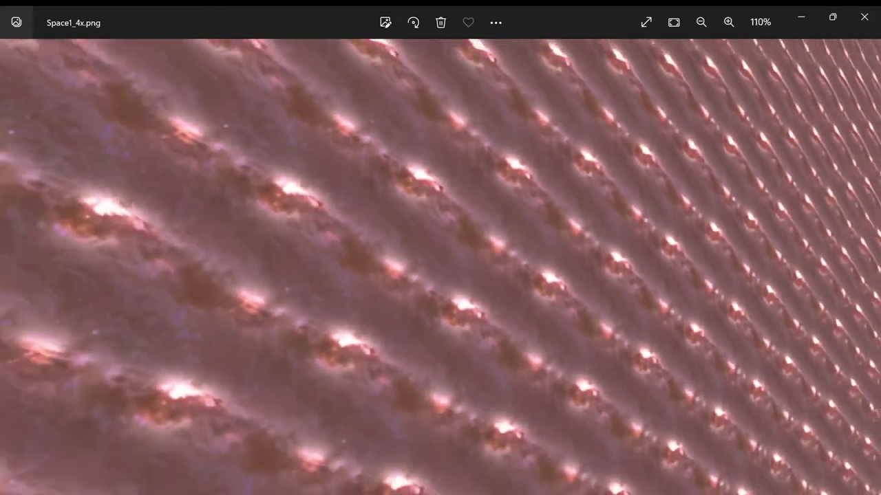
pyautogui.scroll(4, 441, 267)
pyautogui.scroll(3, 441, 267)
pyautogui.scroll(-6, 440, 267)
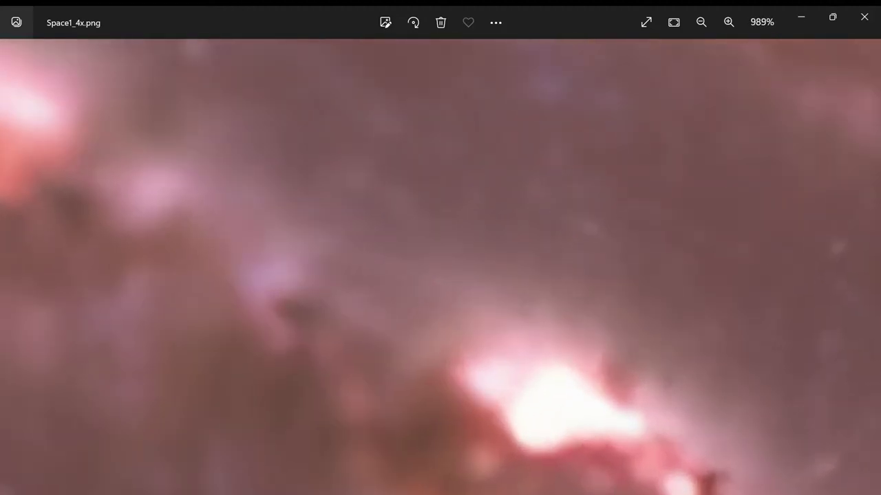
pyautogui.scroll(-2, 440, 267)
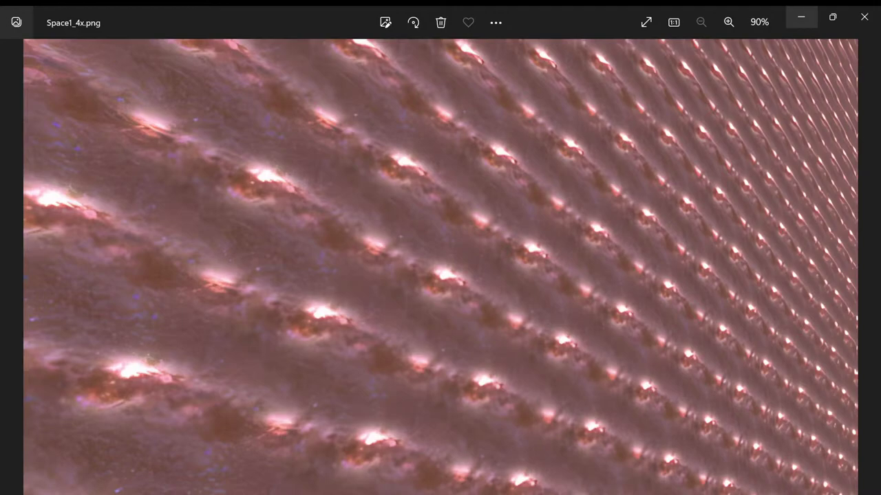
pyautogui.click(801, 17)
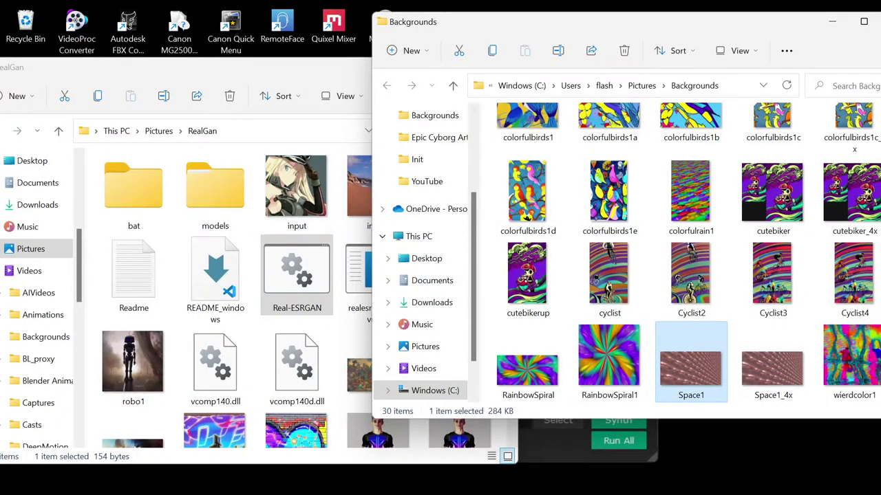
pyautogui.moveTo(763, 377)
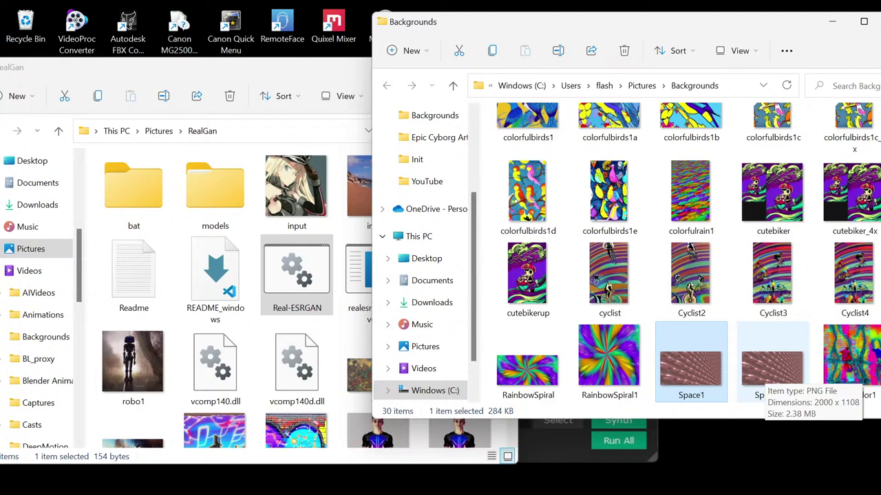
# Step: Switch to Chrome and look through the open Runway result tabs back to the Image to Image source picture of multicoloured pebbles
pyautogui.moveTo(428, 485)
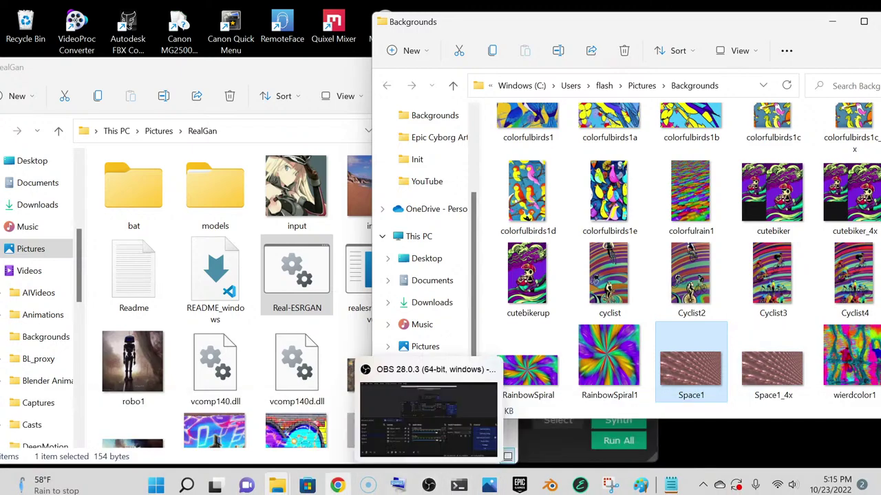
pyautogui.moveTo(338, 486)
pyautogui.click(337, 416)
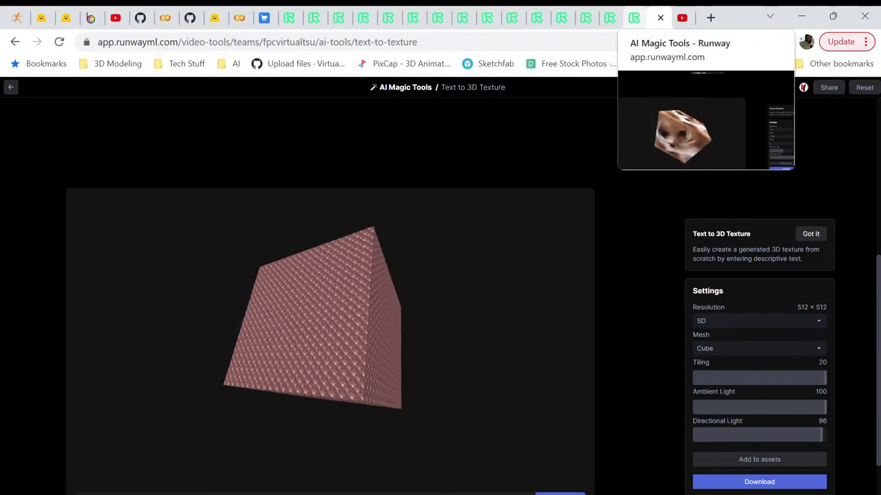
pyautogui.click(633, 17)
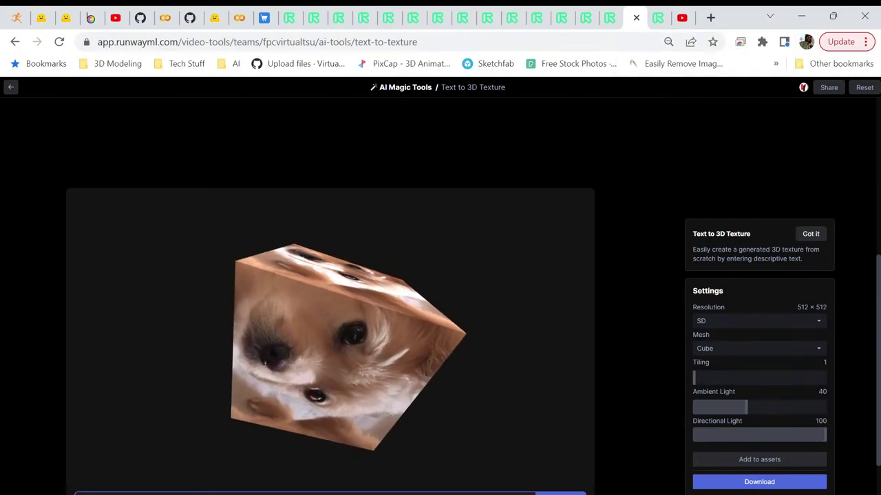
pyautogui.hotkey('ctrl', 'Tab')
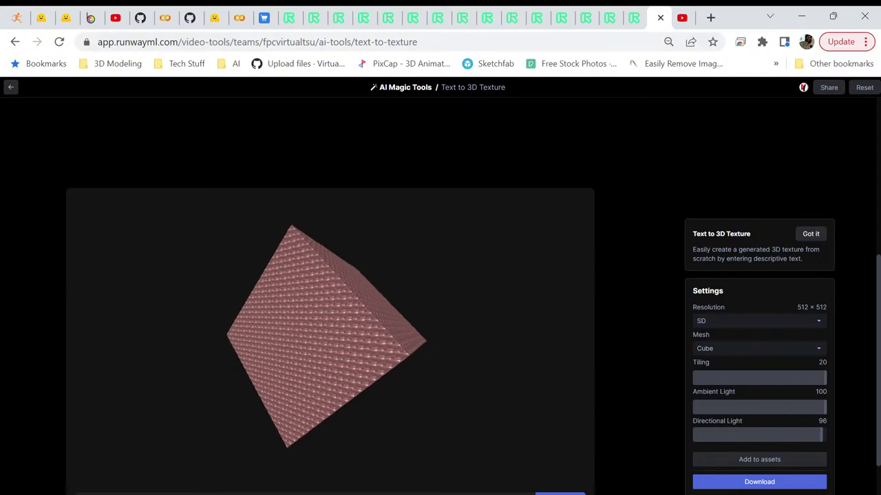
pyautogui.hotkey('ctrl', 'shift', 'Tab')
pyautogui.hotkey('ctrl', 'shift', 'Tab')
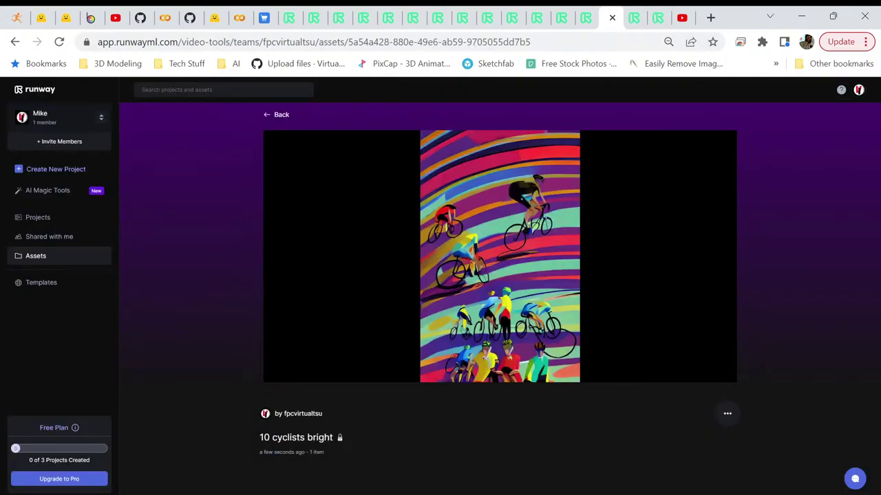
pyautogui.hotkey('ctrl', 'shift', 'Tab')
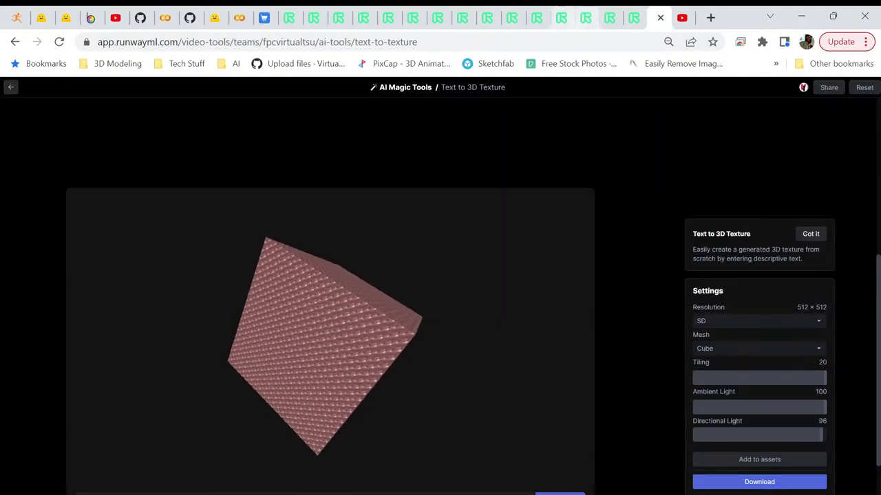
pyautogui.hotkey('ctrl', 'shift', 'Tab')
pyautogui.hotkey('ctrl', 'shift', 'Tab')
pyautogui.hotkey('ctrl', 'shift', 'Tab')
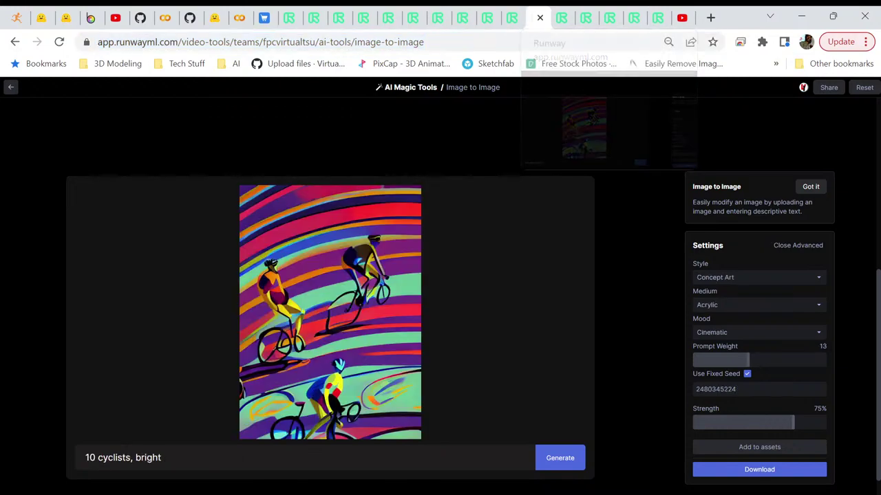
pyautogui.hotkey('ctrl', 'shift', 'Tab')
pyautogui.hotkey('ctrl', 'shift', 'Tab')
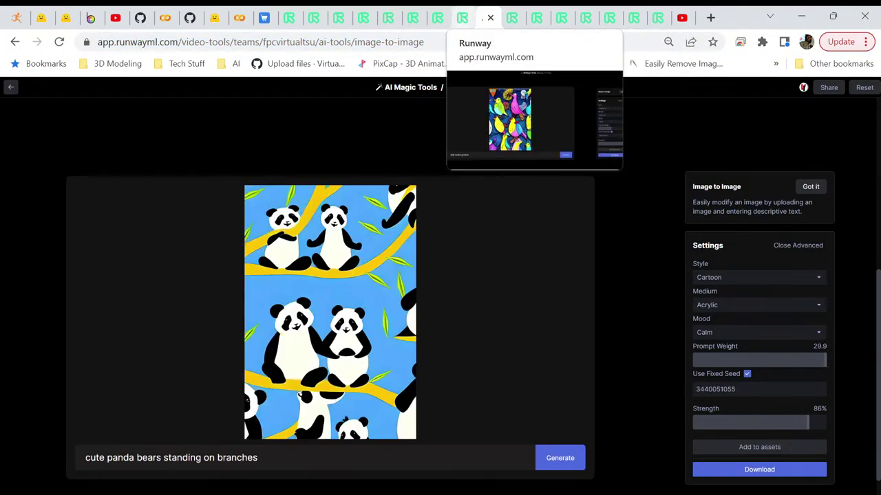
pyautogui.hotkey('ctrl', 'shift', 'Tab')
pyautogui.hotkey('ctrl', 'shift', 'Tab')
pyautogui.hotkey('ctrl', 'shift', 'Tab')
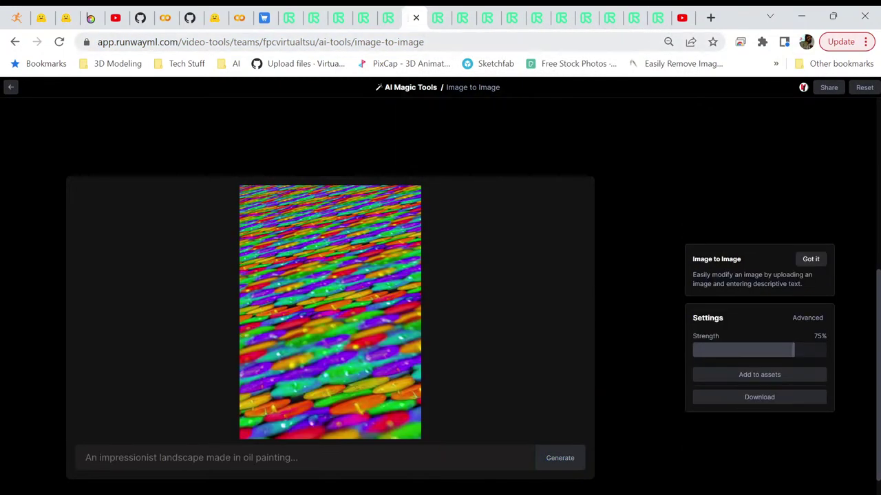
# Step: Compare the multicoloured pebble source picture with its Art Deco "brain pattern" result in the neighbouring tab
pyautogui.hotkey('ctrl', 'Tab')
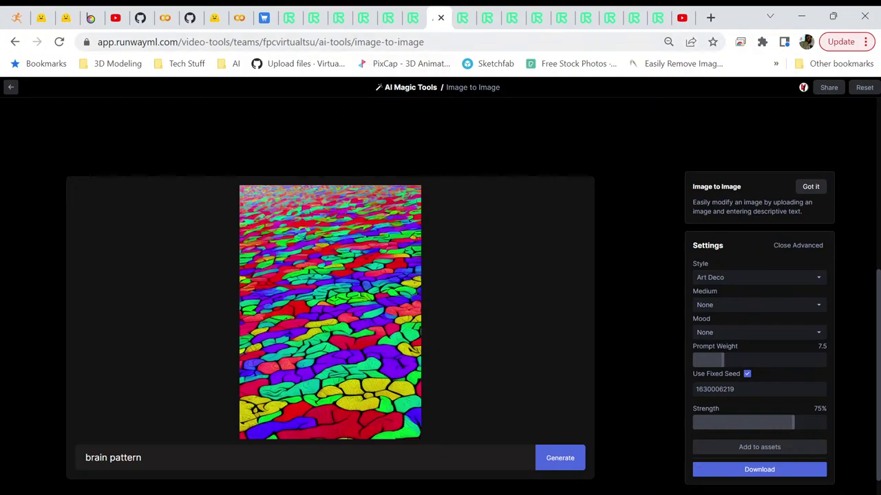
pyautogui.hotkey('ctrl', 'shift', 'Tab')
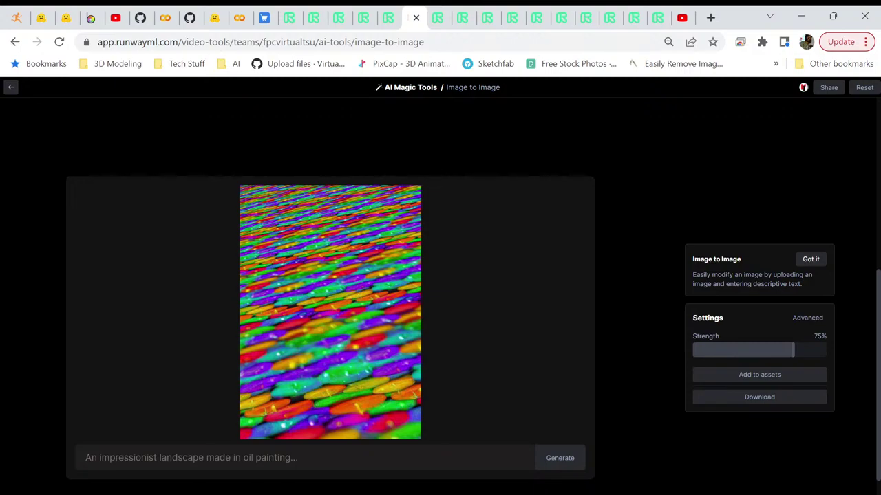
pyautogui.hotkey('ctrl', 'Tab')
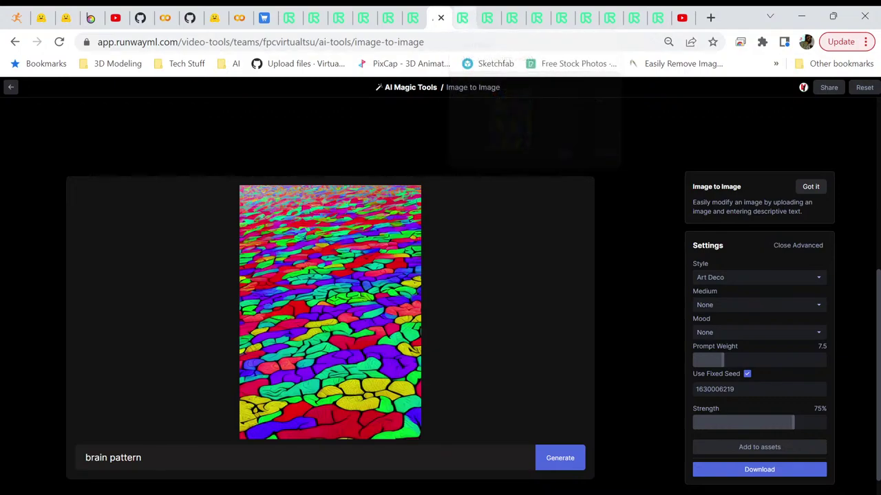
pyautogui.hotkey('ctrl', 'pageup')
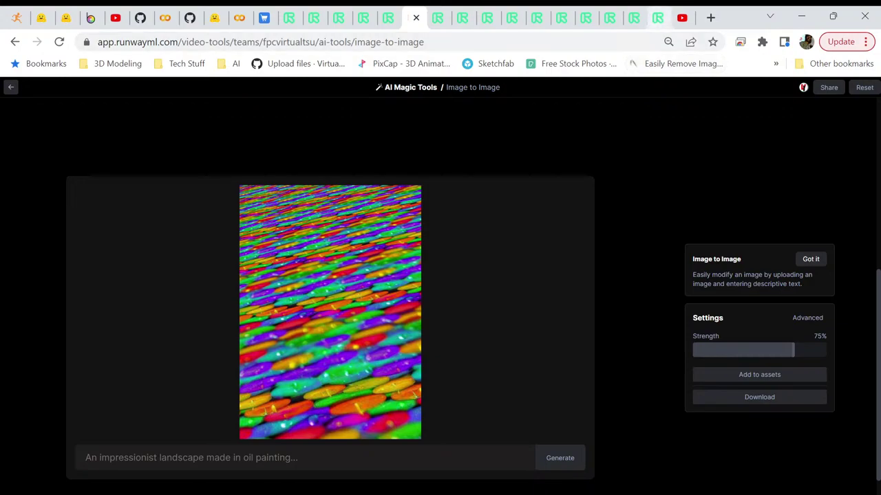
# Step: Duplicate the Text to 3D Texture tab and open Image to Image Generation from AI Magic Tools in the duplicate
pyautogui.click(657, 17)
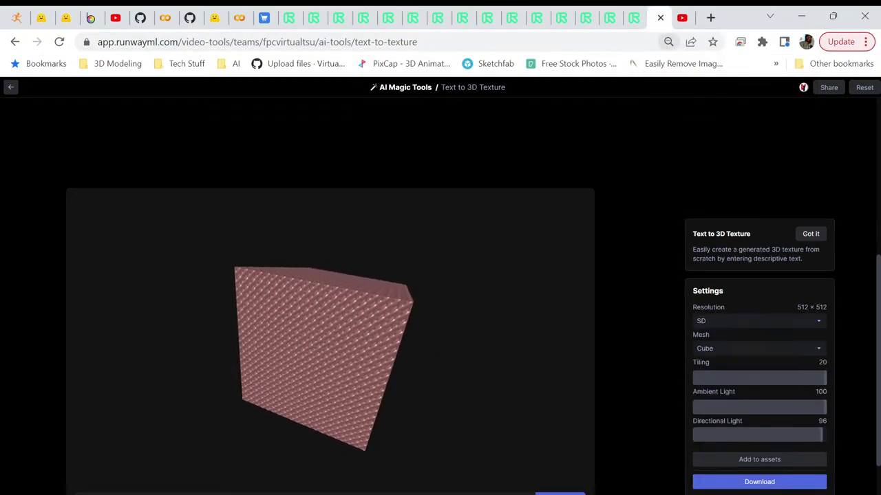
pyautogui.rightClick(657, 17)
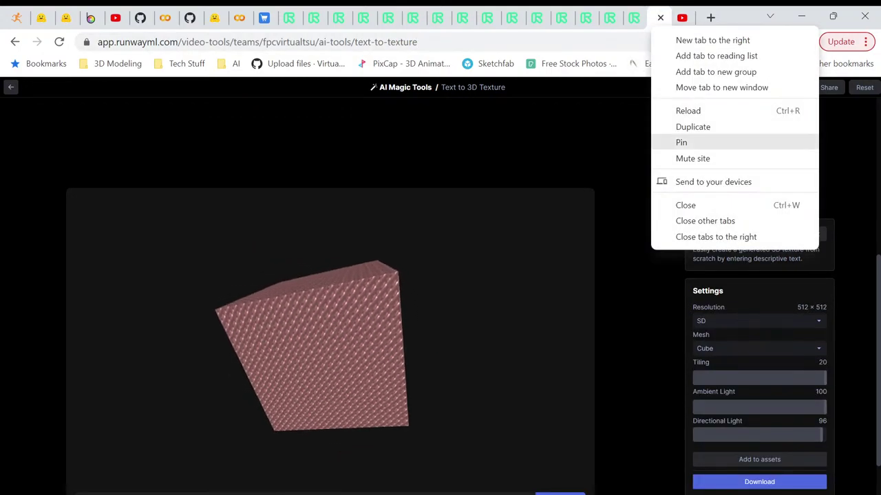
pyautogui.press('Escape')
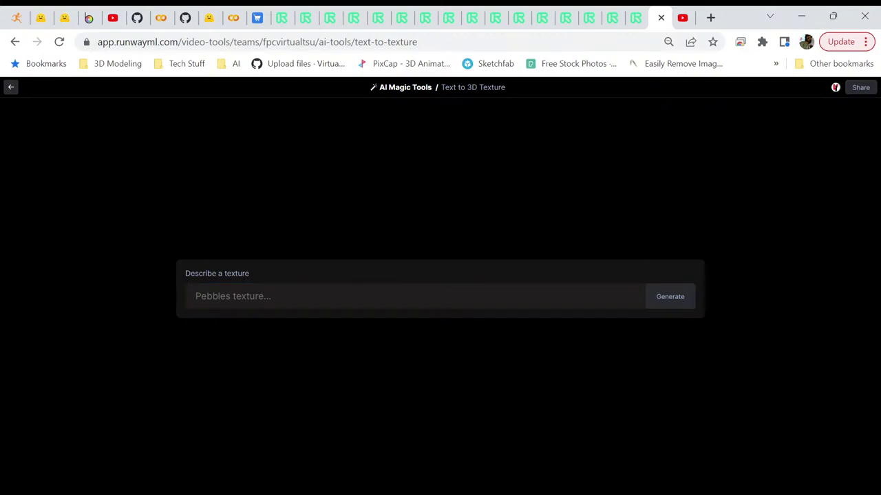
pyautogui.hotkey('alt', 'Left')
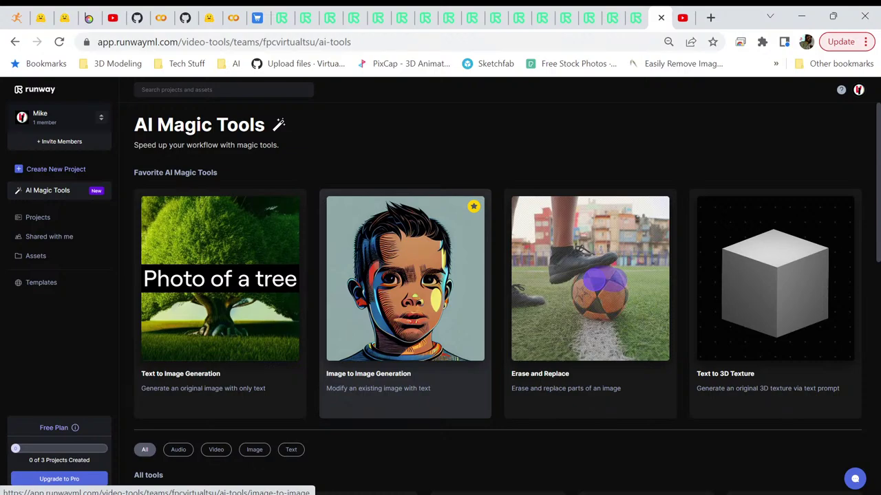
pyautogui.click(405, 303)
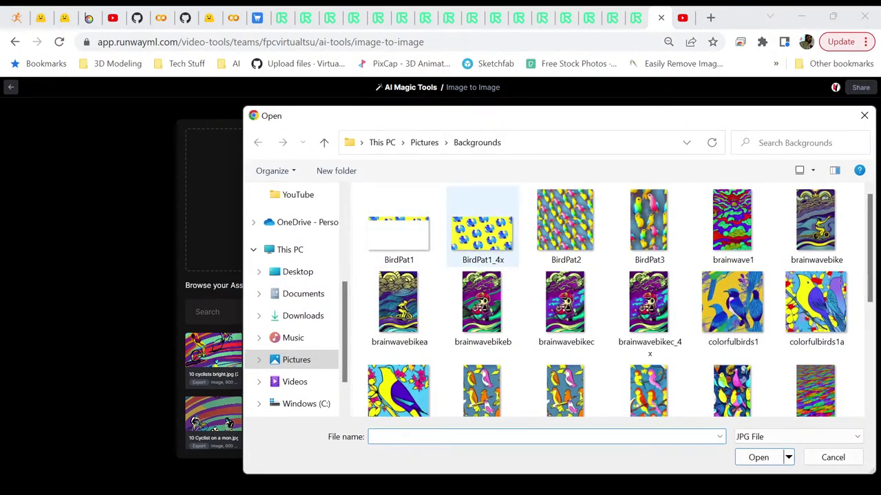
# Step: Upload Space1_4x from the Backgrounds folder as the Image to Image source picture
pyautogui.scroll(-3, 564, 289)
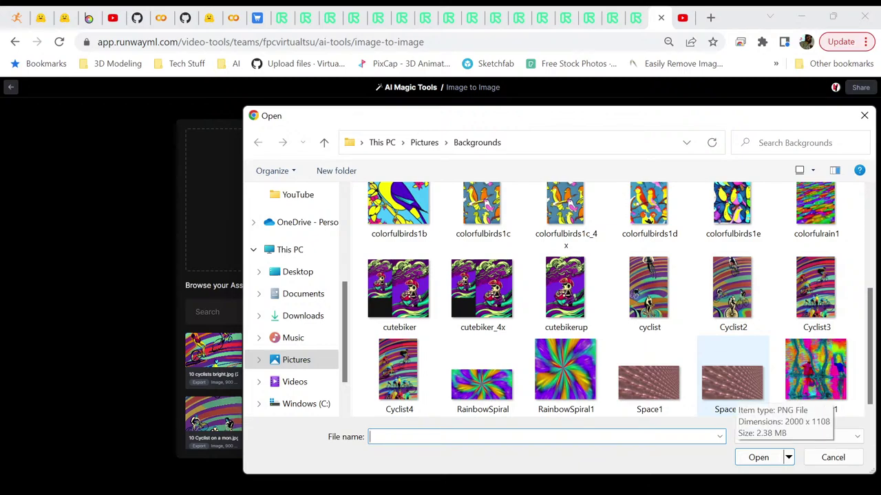
pyautogui.click(732, 385)
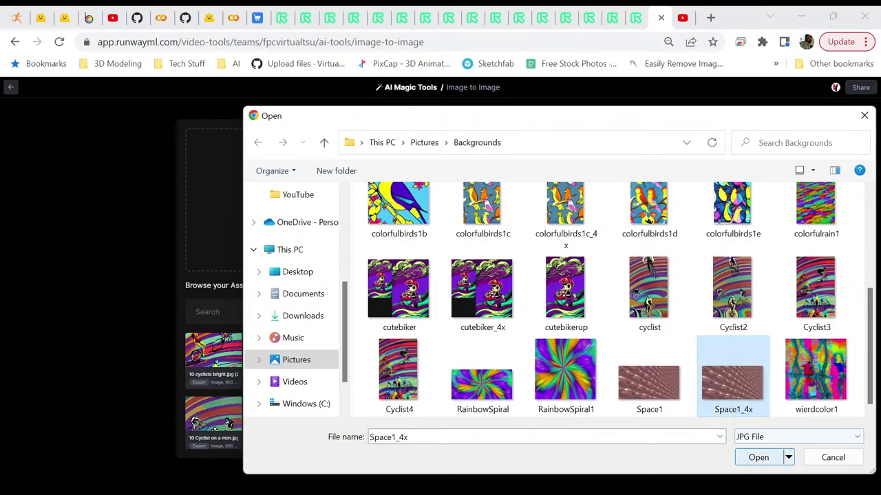
pyautogui.click(758, 458)
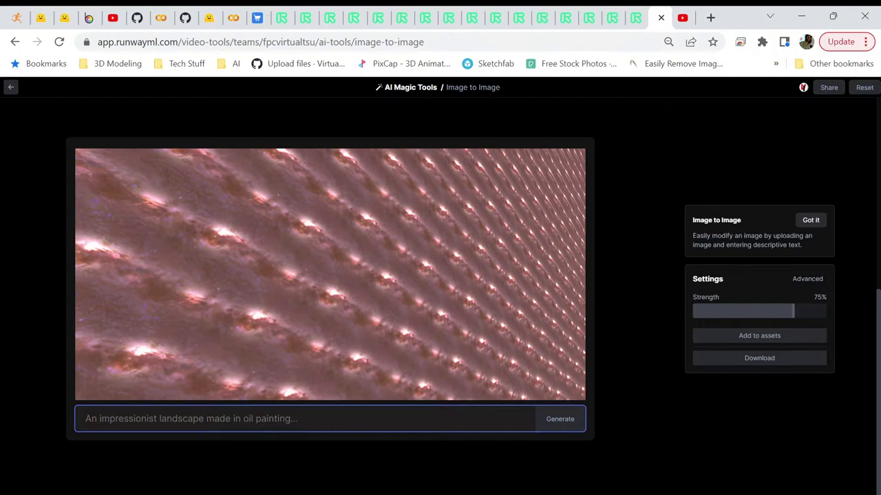
# Step: Generate a variation of the uploaded texture with the prompt "stars in the sky"
pyautogui.write('stars ')
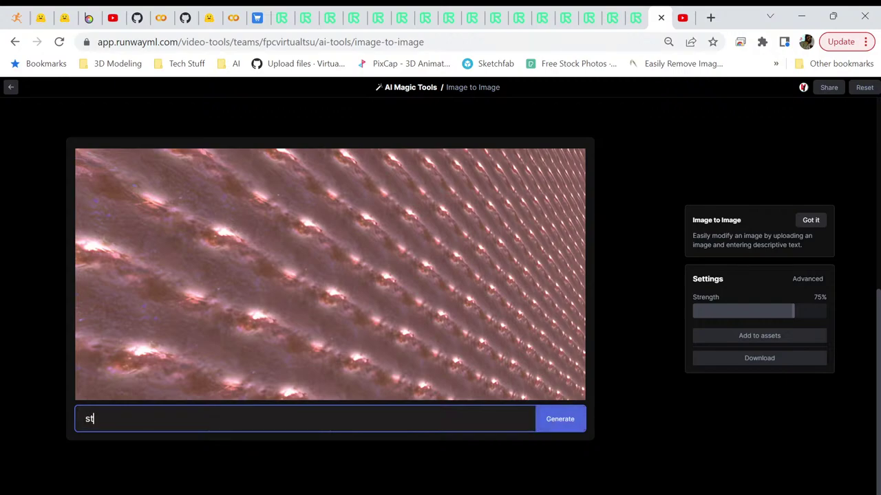
pyautogui.write('in the sky')
pyautogui.moveTo(705, 298)
pyautogui.press('Return')
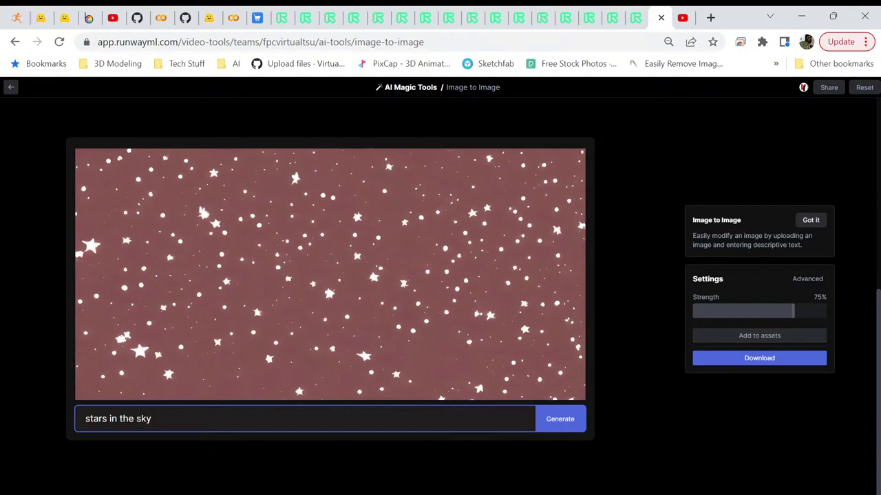
# Step: Save the generated stars picture as a JPEG in the Backgrounds folder under its suggested name
pyautogui.rightClick(411, 222)
pyautogui.click(454, 252)
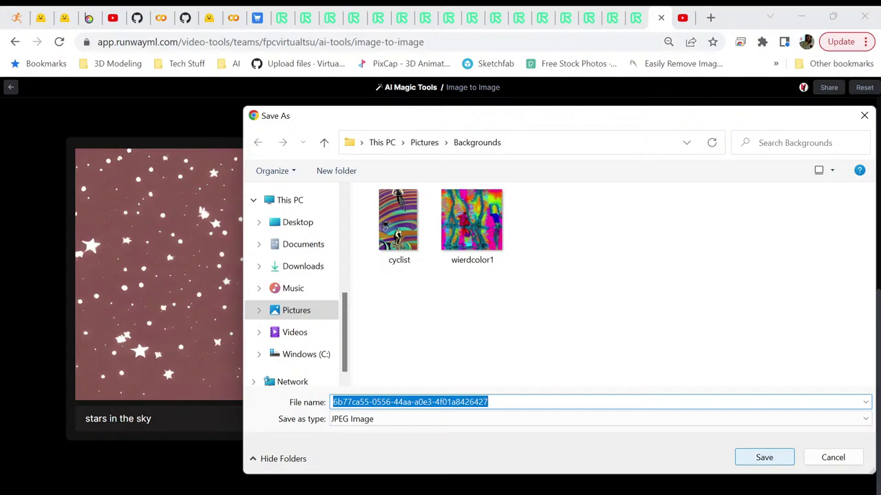
pyautogui.click(764, 457)
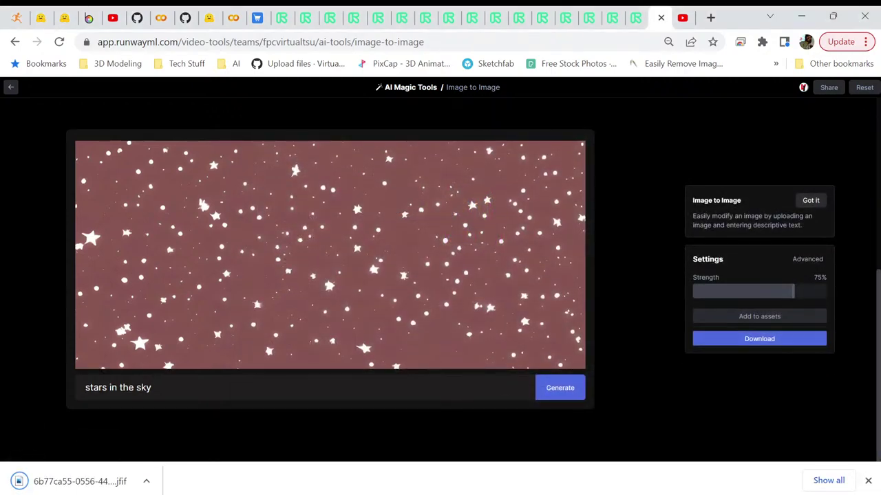
# Step: Show the downloaded picture in File Explorer and rename it Stars through its Properties
pyautogui.click(146, 482)
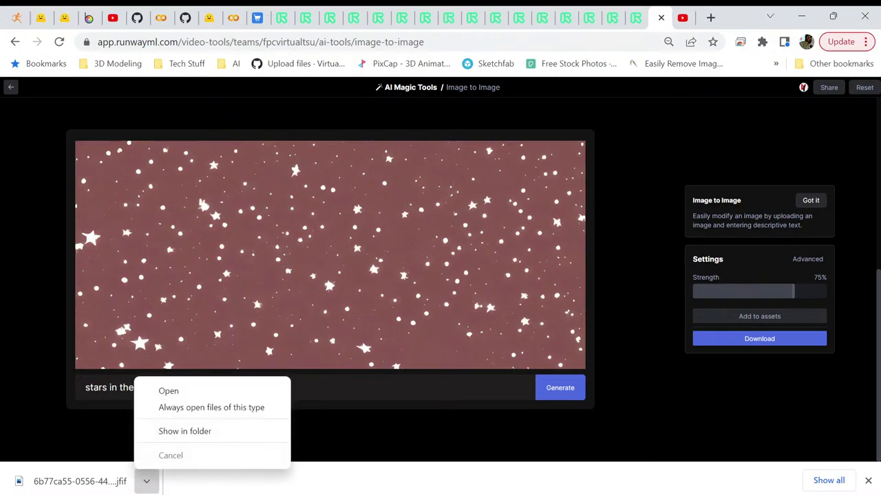
pyautogui.click(184, 432)
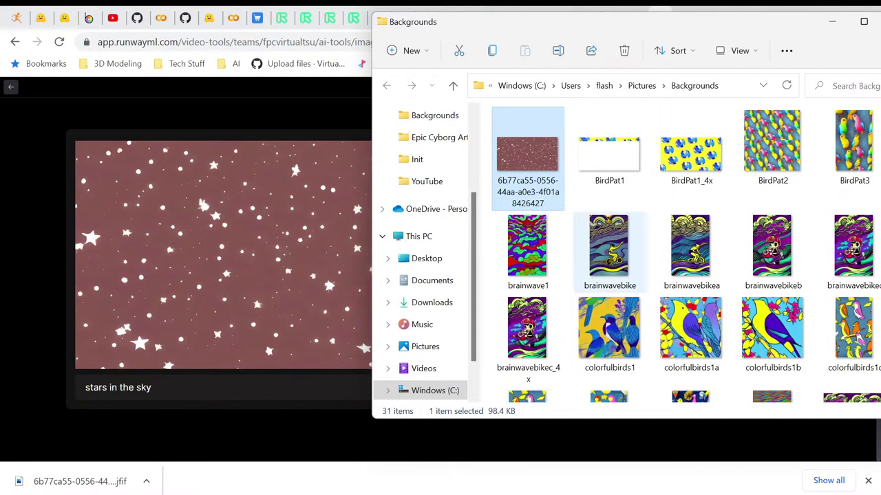
pyautogui.rightClick(544, 168)
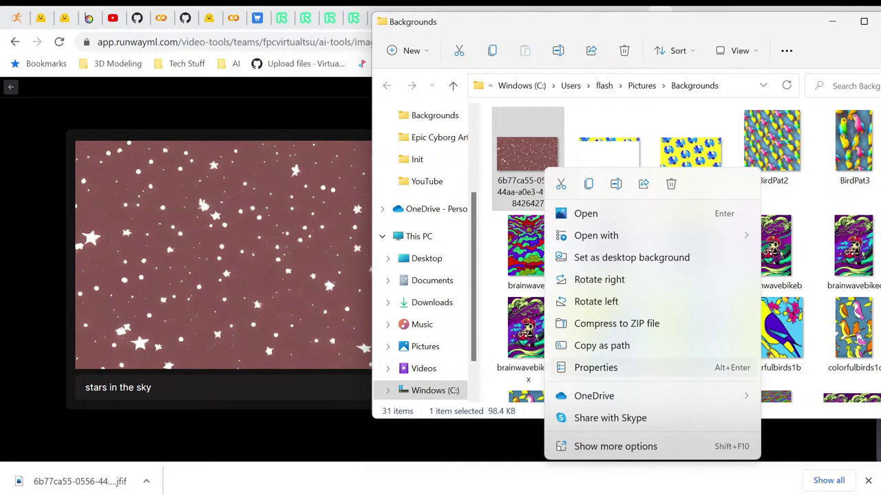
pyautogui.click(596, 367)
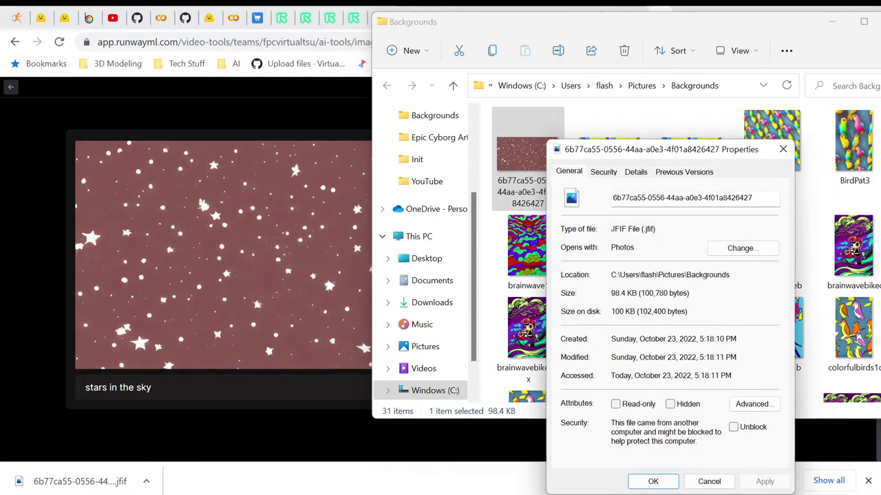
pyautogui.click(647, 198)
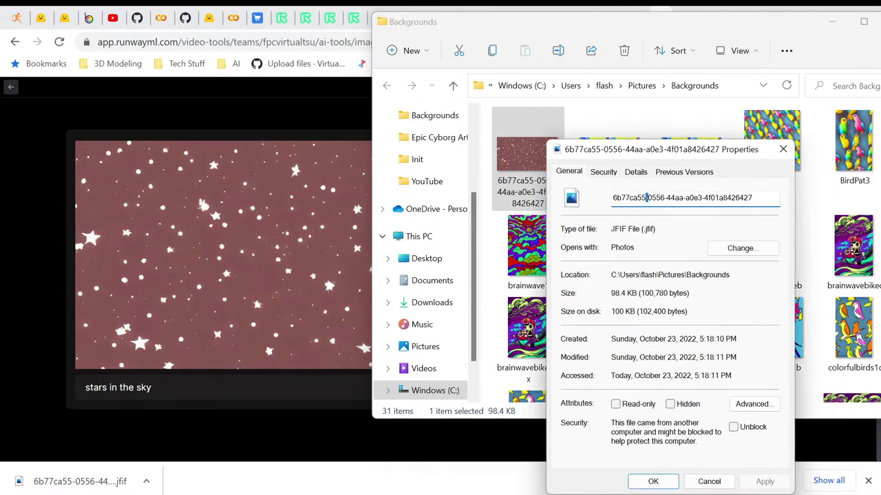
pyautogui.hotkey('ctrl', 'a')
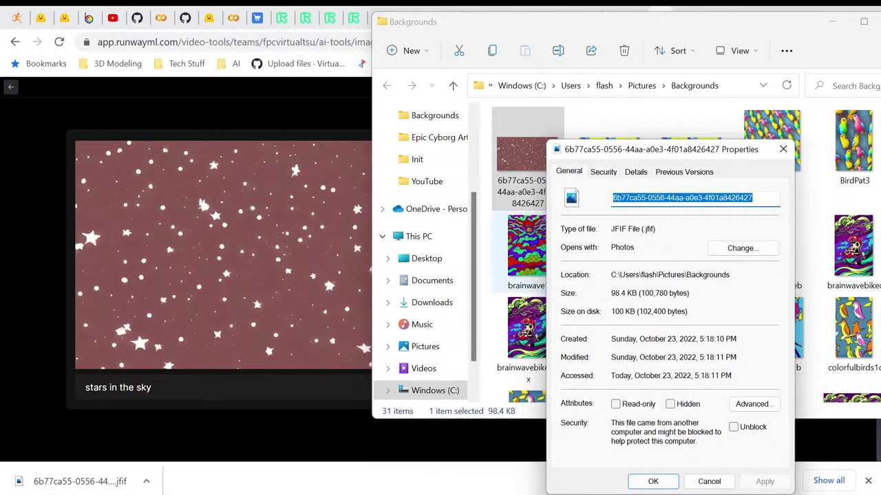
pyautogui.write('Stars')
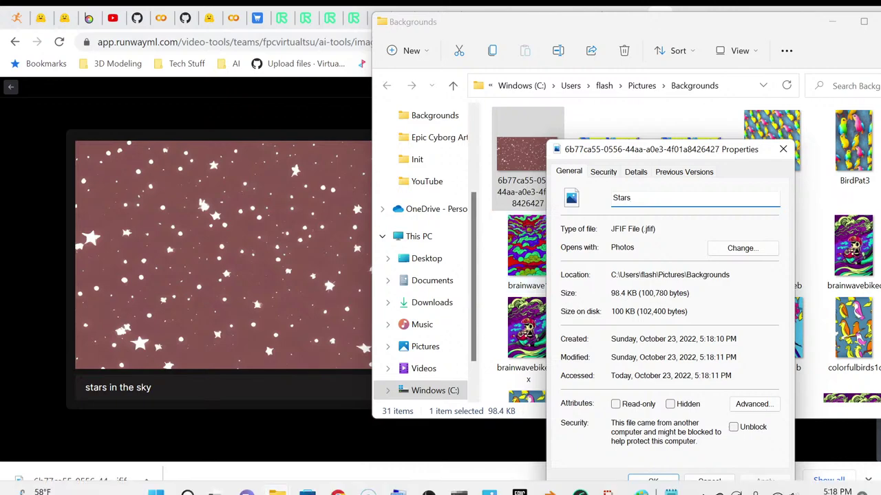
pyautogui.click(653, 479)
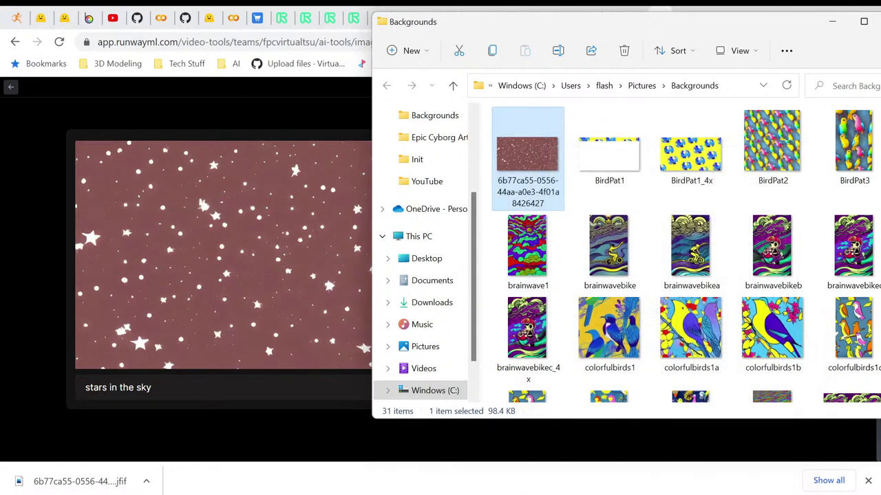
# Step: Check the file details of Space1_4x in the Backgrounds folder and return to Chrome
pyautogui.scroll(-5, 610, 255)
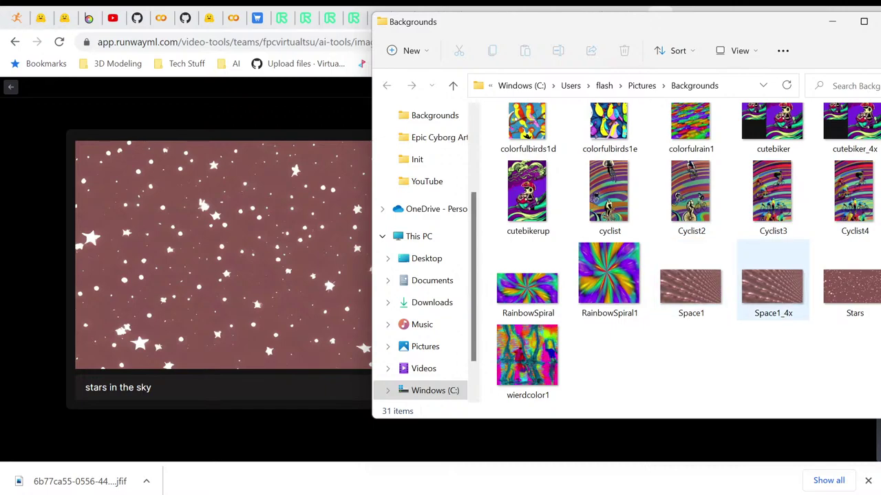
pyautogui.moveTo(772, 303)
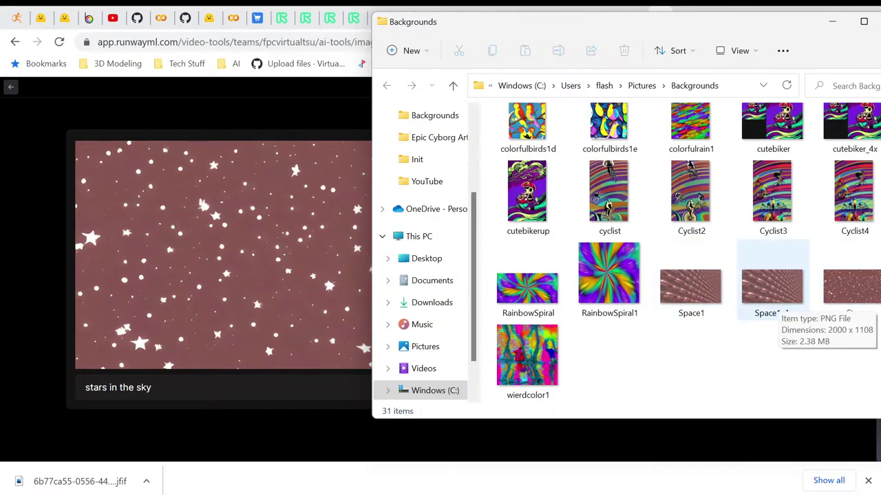
pyautogui.hotkey('alt', 'Tab')
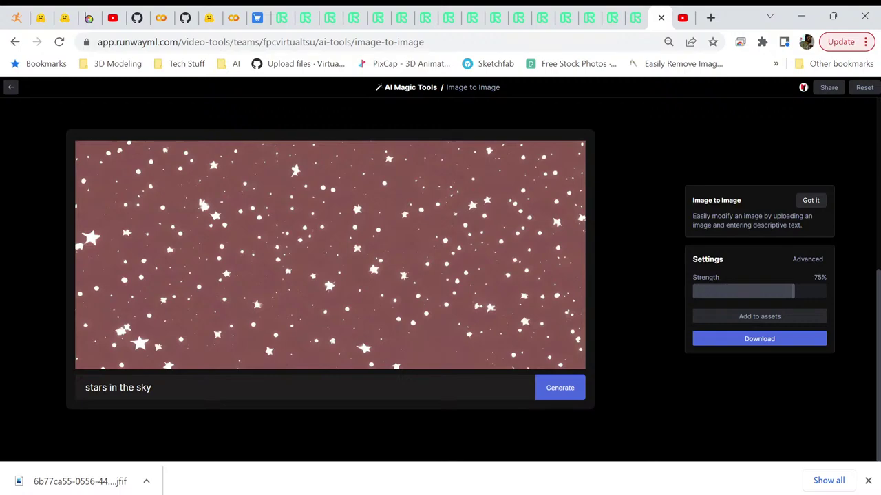
# Step: Expand the advanced Image to Image settings for the "stars in the sky" picture
pyautogui.click(151, 387)
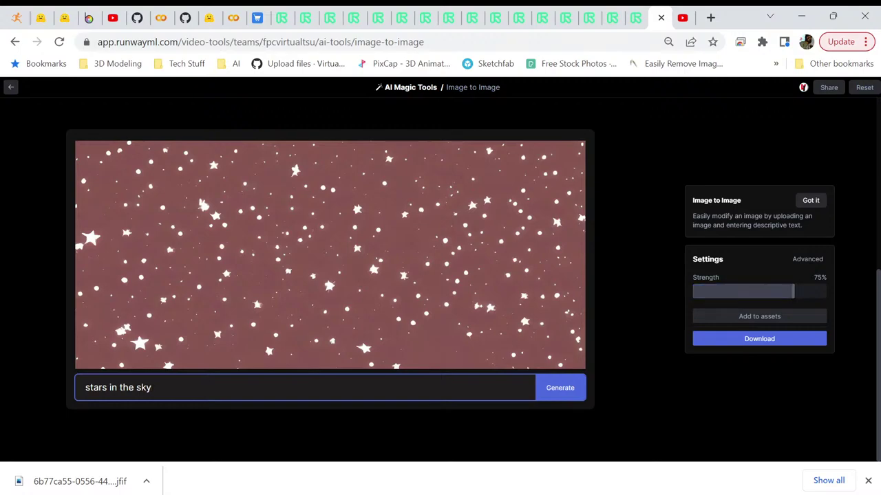
pyautogui.click(807, 259)
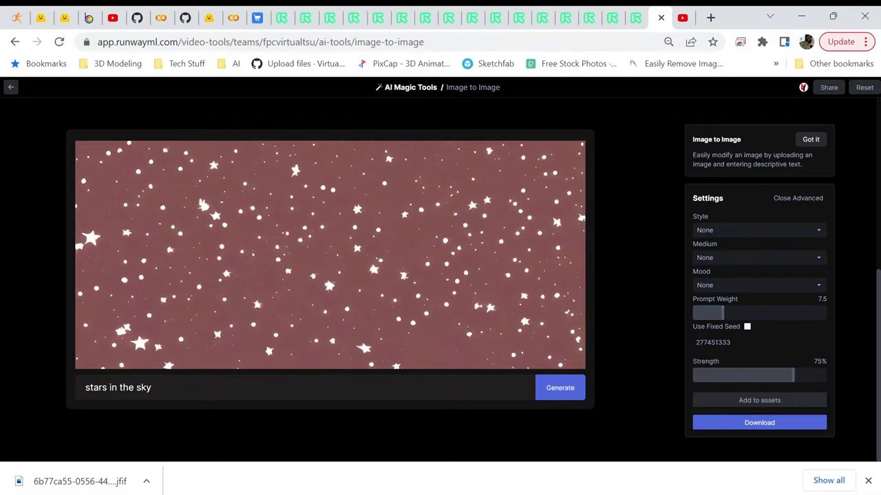
pyautogui.moveTo(716, 326)
# Step: Examine the settings and available style choices on the earlier "silly looking birds" result
pyautogui.click(448, 18)
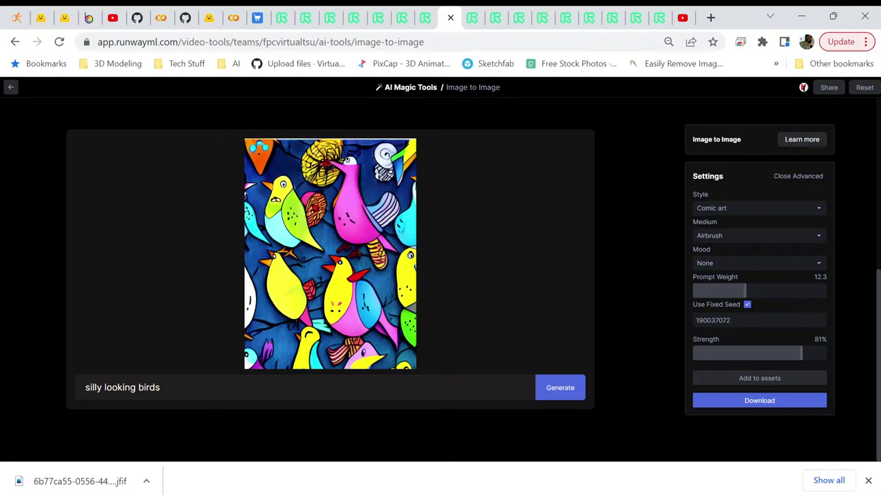
pyautogui.click(757, 208)
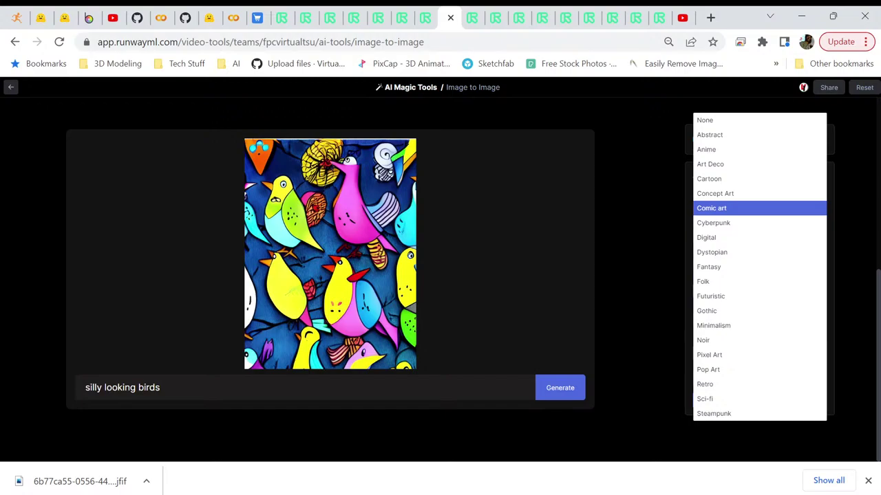
pyautogui.press('Escape')
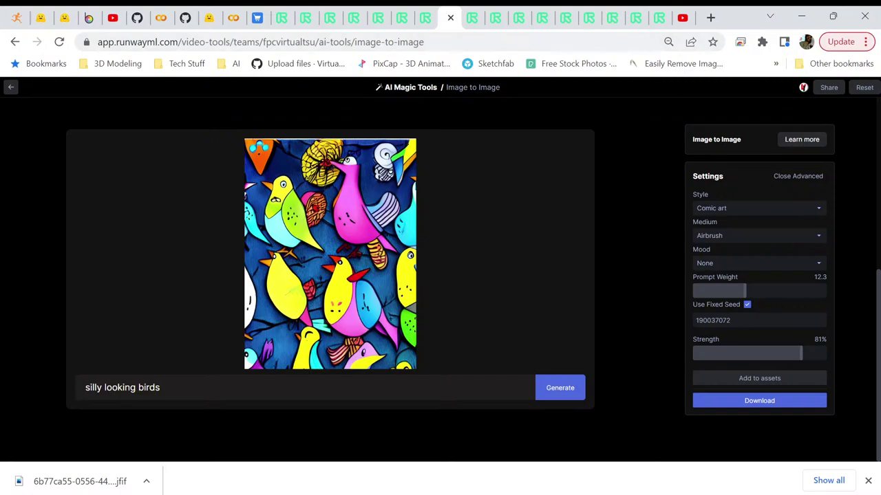
# Step: Return to the "stars in the sky" result and set its style to Concept Art
pyautogui.click(659, 17)
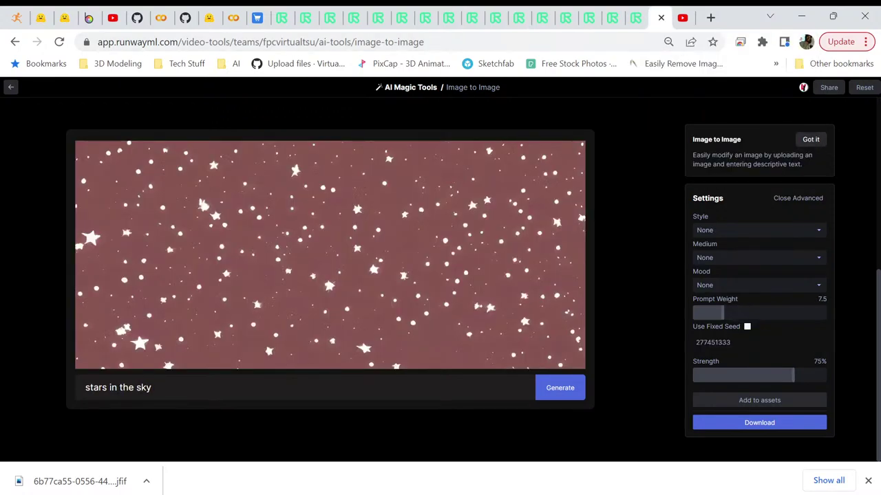
pyautogui.click(757, 229)
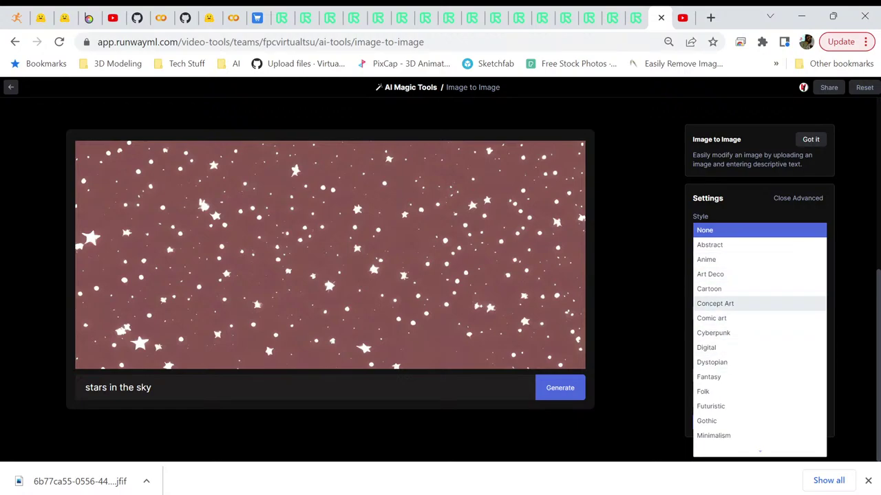
pyautogui.click(715, 303)
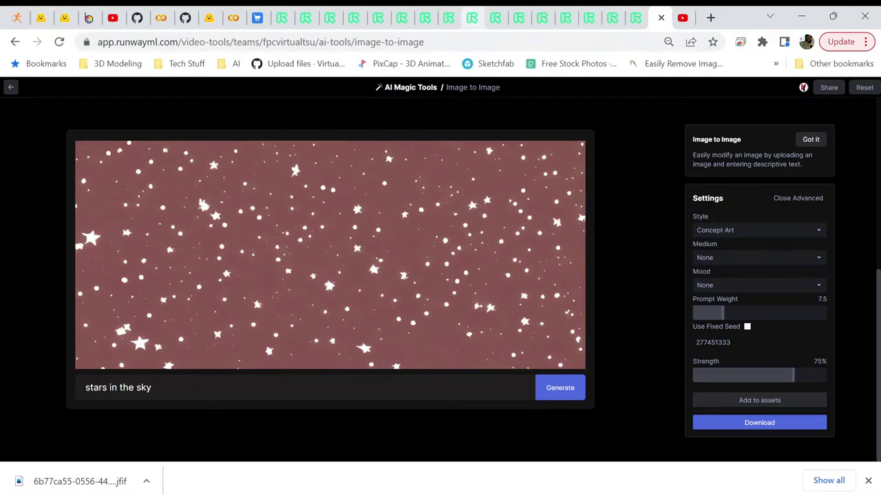
# Step: Examine the prompts and advanced settings of the earlier panda, cyclist and biker results, and return to the "stars in the sky" result
pyautogui.click(473, 18)
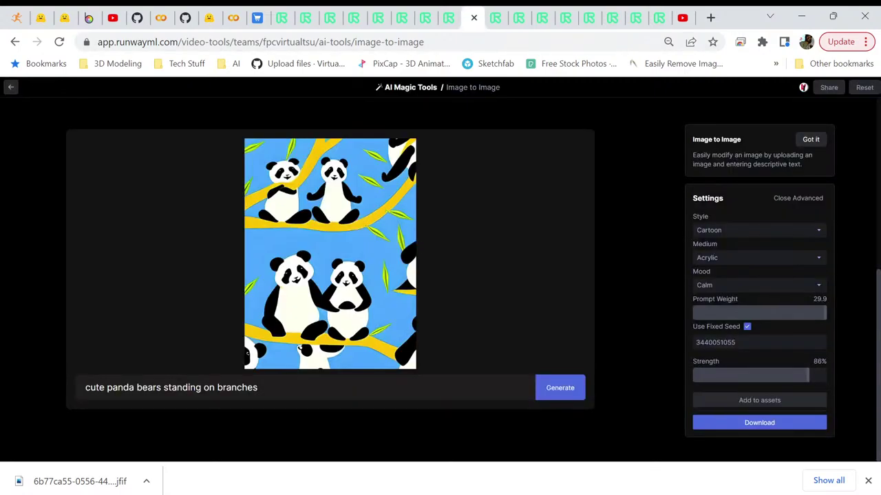
pyautogui.click(497, 17)
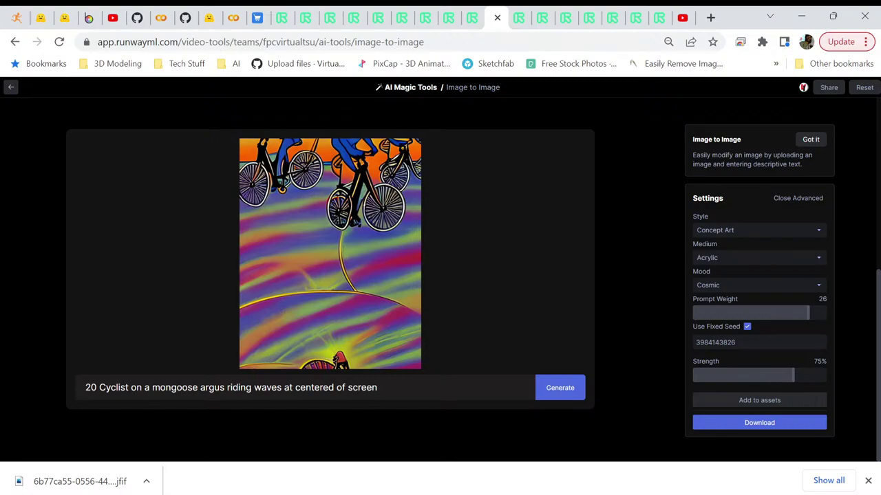
pyautogui.hotkey('ctrl', 'Tab')
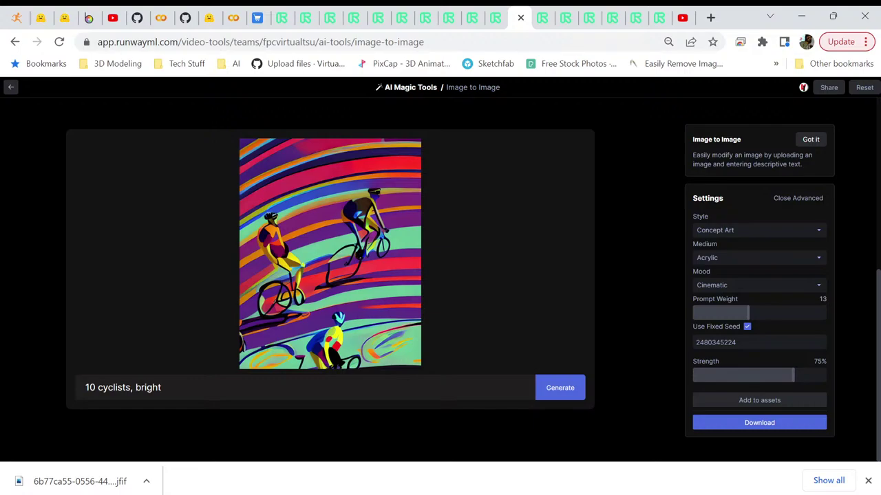
pyautogui.hotkey('ctrl', 'Tab')
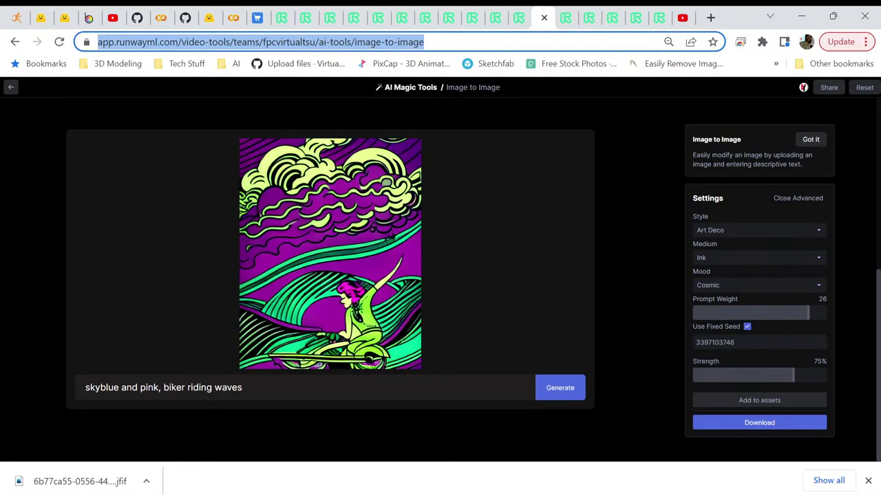
pyautogui.click(654, 18)
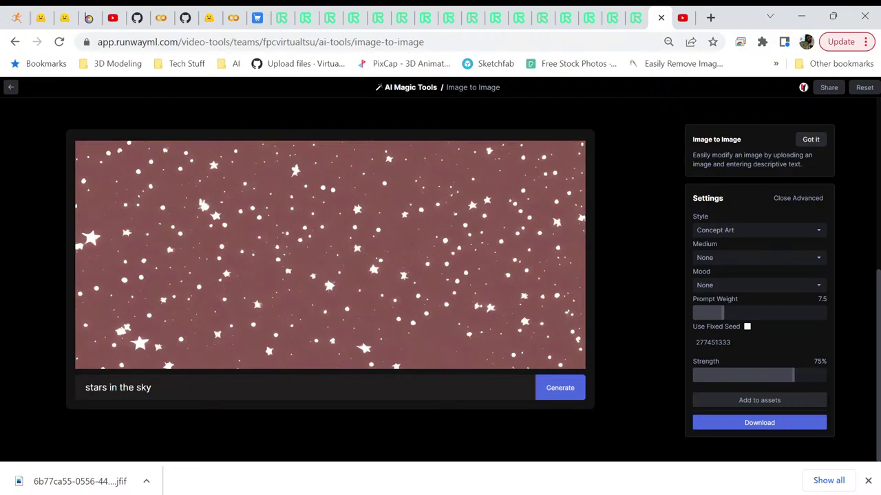
# Step: Review the earlier dog and bird textures, the saved cyclists asset and the cyborg portrait, ending on the cyborg cat result
pyautogui.moveTo(636, 18)
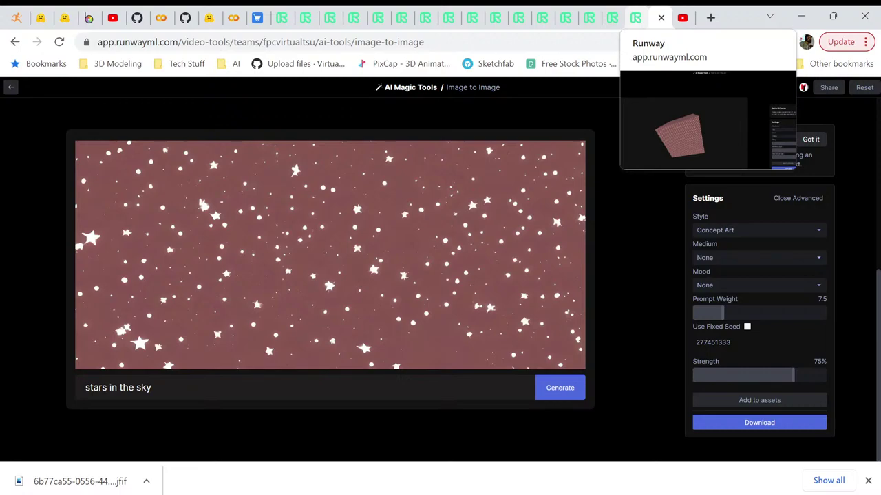
pyautogui.click(612, 17)
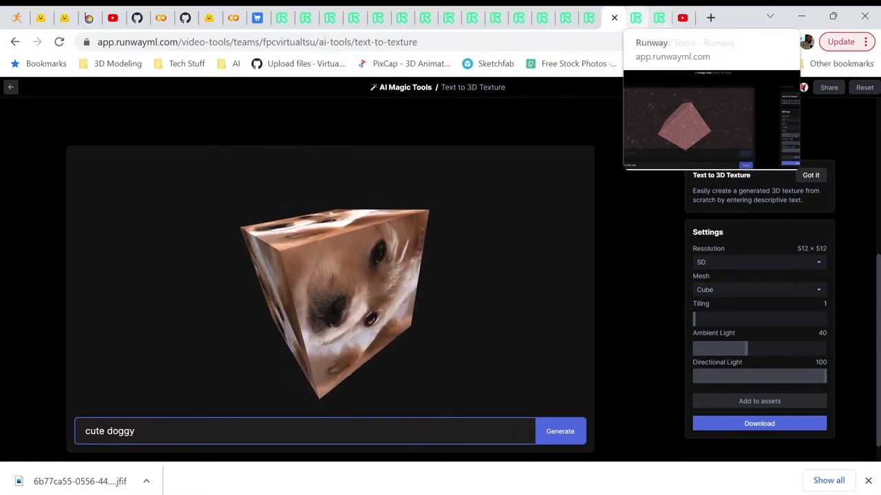
pyautogui.click(588, 17)
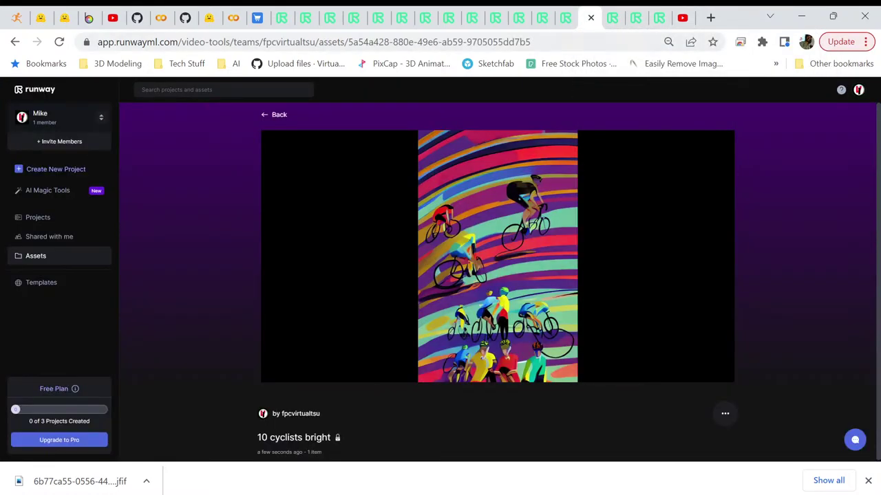
pyautogui.click(283, 17)
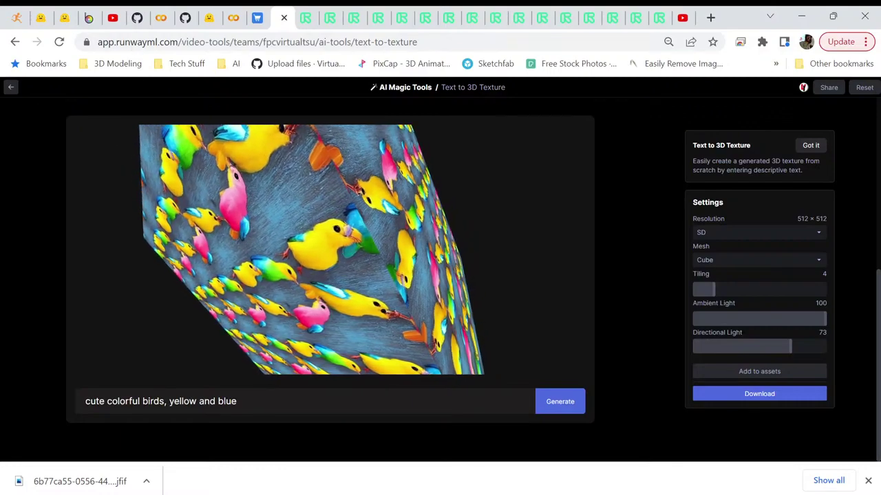
pyautogui.hotkey('ctrl', 'Tab')
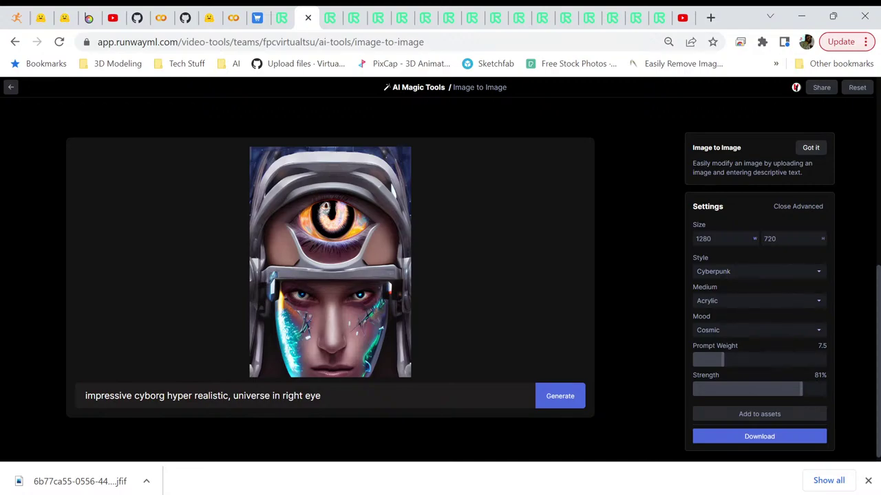
pyautogui.hotkey('ctrl', 'Tab')
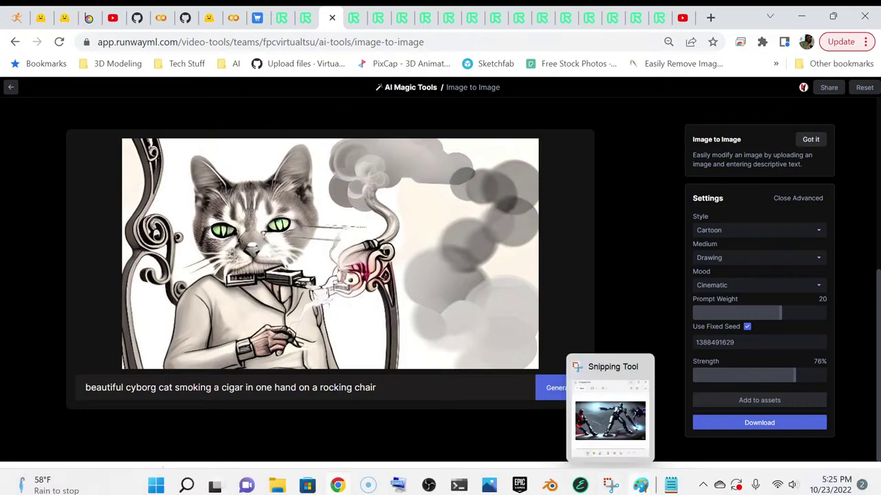
# Step: Switch to Paint and look through the open image windows for one that can be reused
pyautogui.moveTo(641, 485)
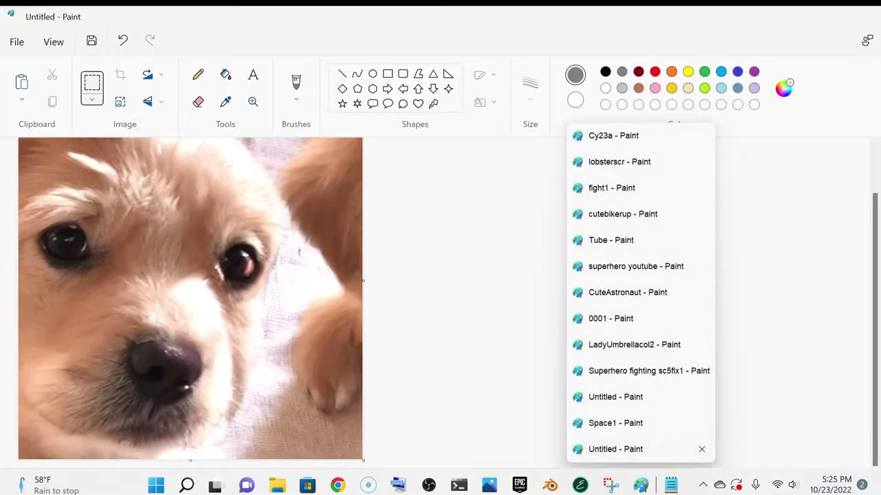
pyautogui.click(633, 449)
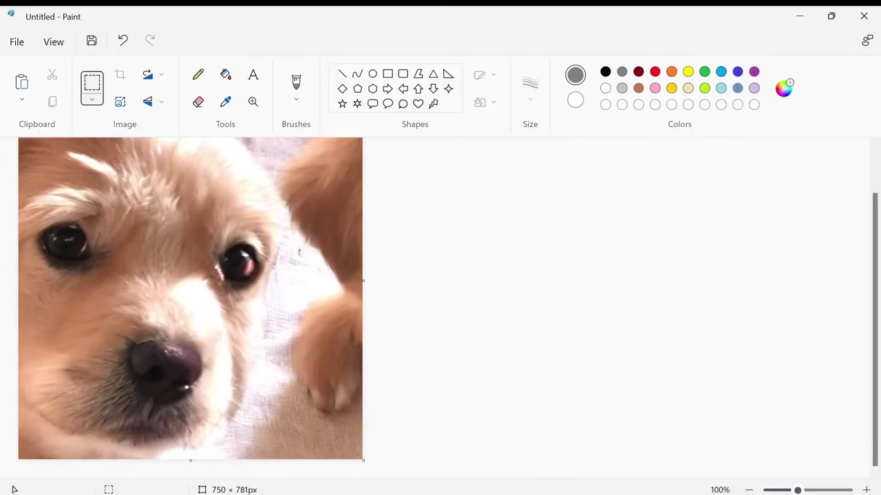
pyautogui.moveTo(640, 486)
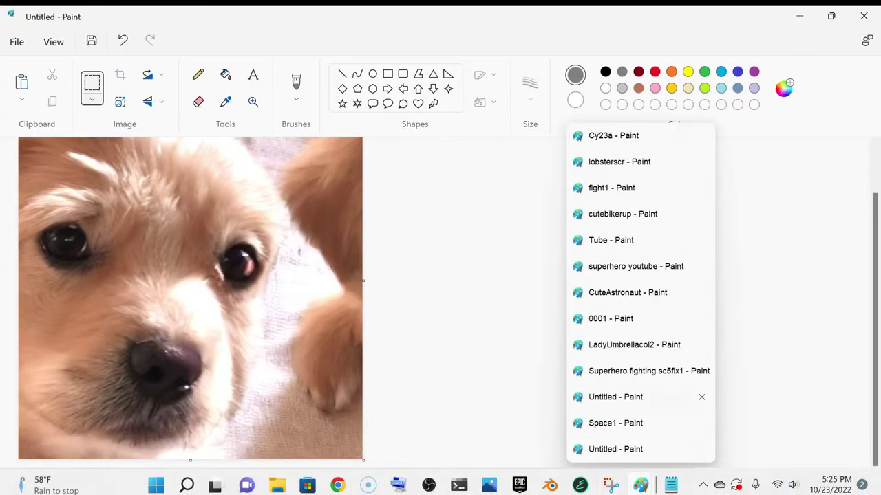
pyautogui.moveTo(619, 423)
pyautogui.moveTo(619, 397)
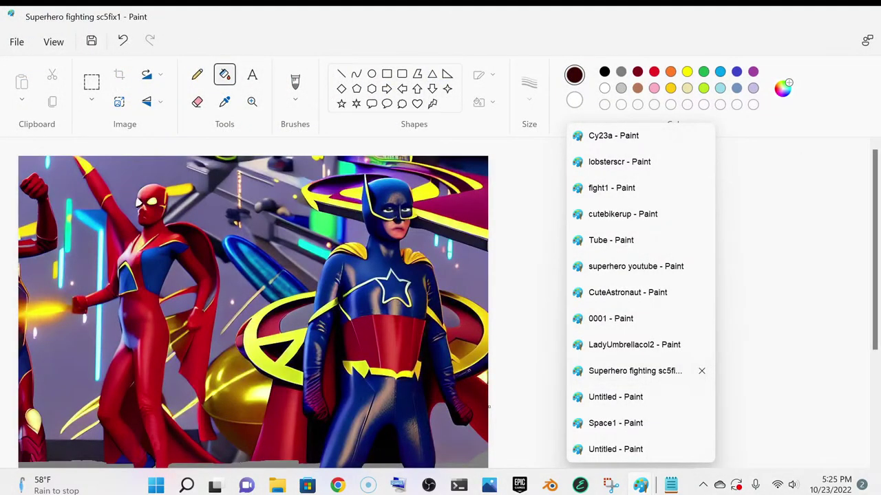
pyautogui.moveTo(619, 345)
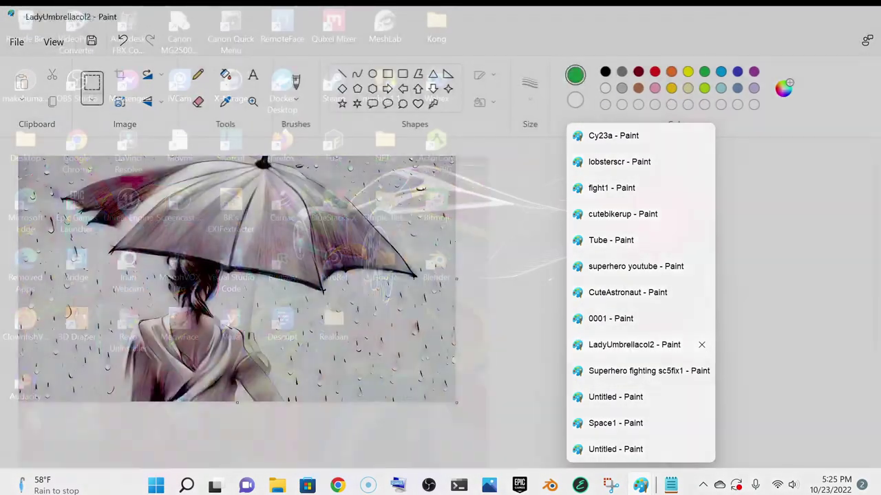
pyautogui.moveTo(620, 319)
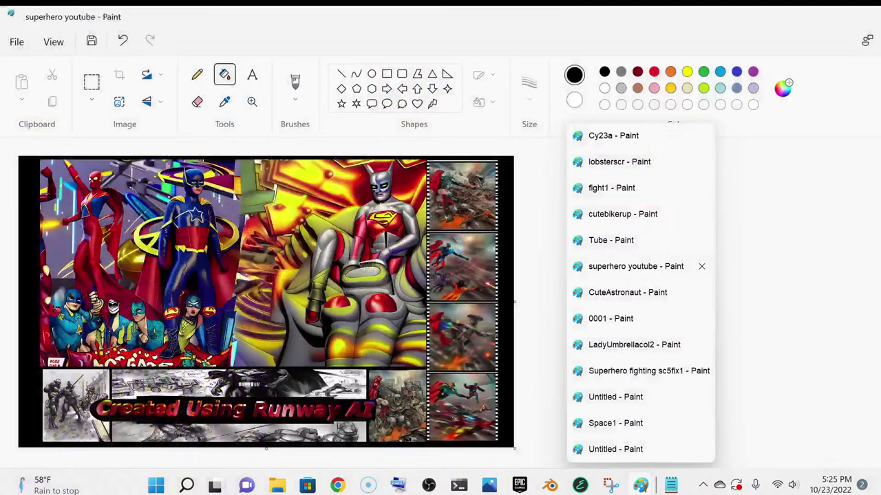
pyautogui.moveTo(619, 240)
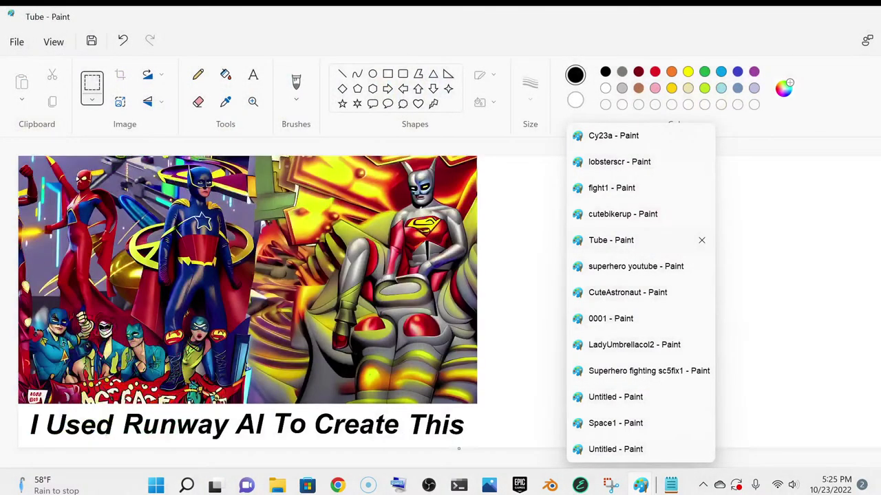
# Step: Replace the Tube image with a new blank canvas, discarding its unsaved changes
pyautogui.click(611, 241)
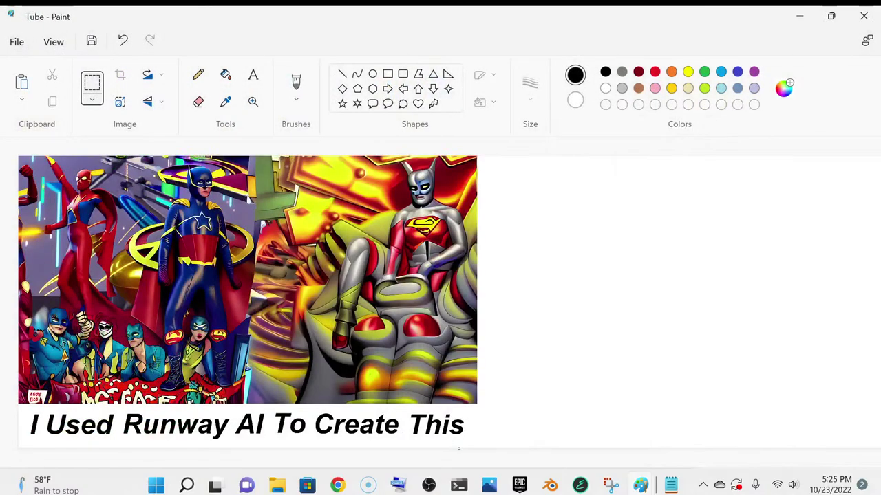
pyautogui.click(16, 41)
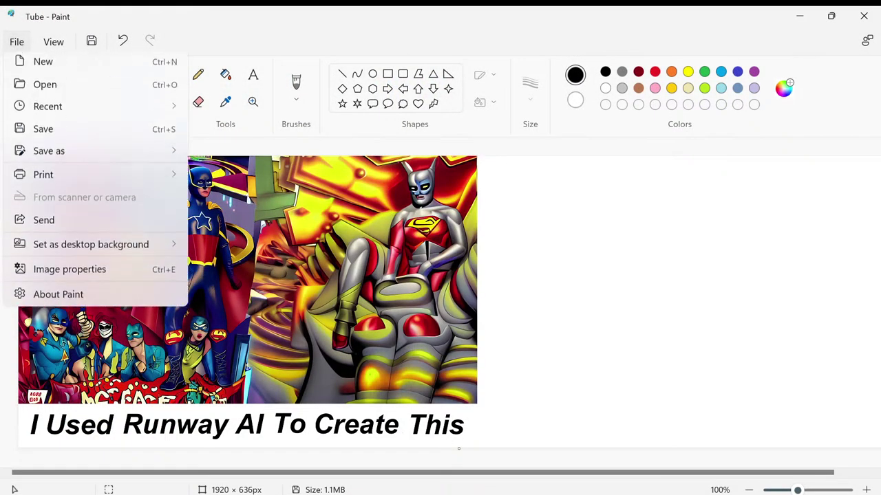
pyautogui.hotkey('ctrl', 'n')
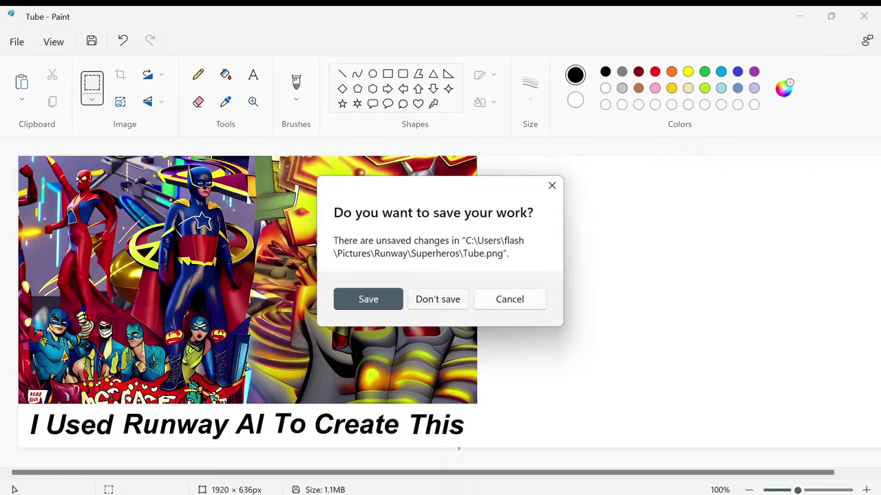
pyautogui.press('n')
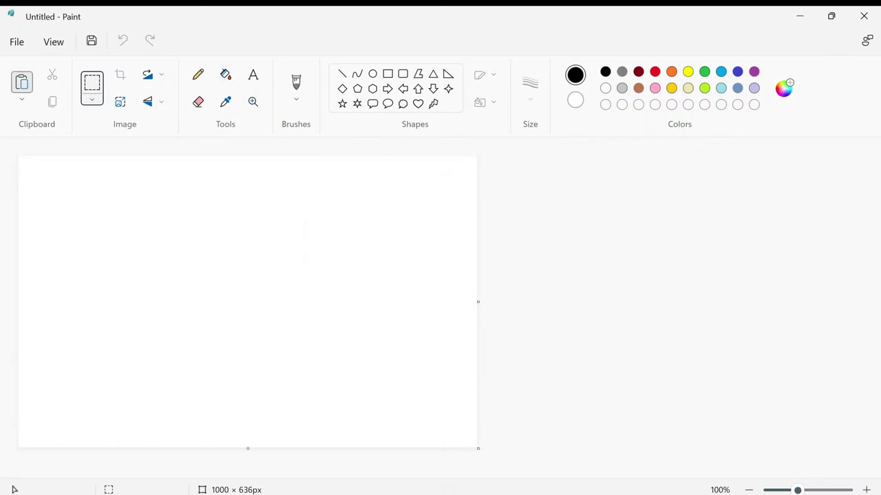
# Step: Try to paste a screenshot of the cyborg cat result into the new canvas
pyautogui.hotkey('ctrl', 'v')
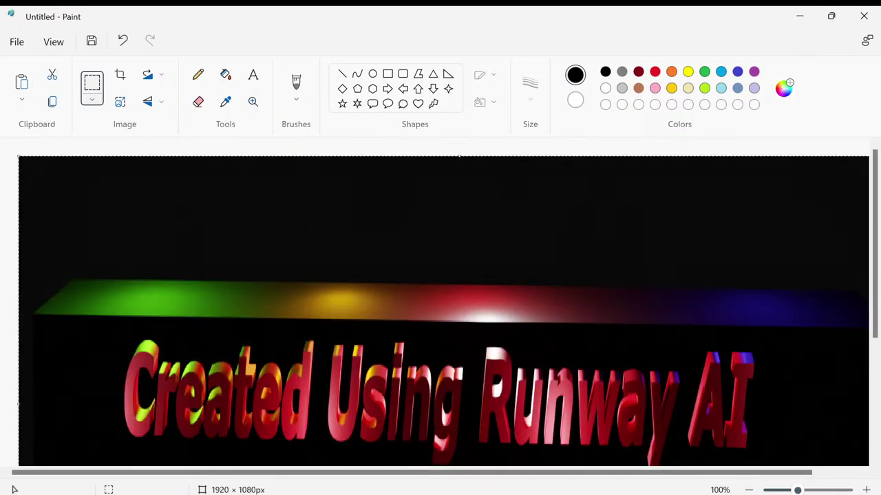
pyautogui.scroll(-3, 443, 310)
pyautogui.scroll(3, 443, 310)
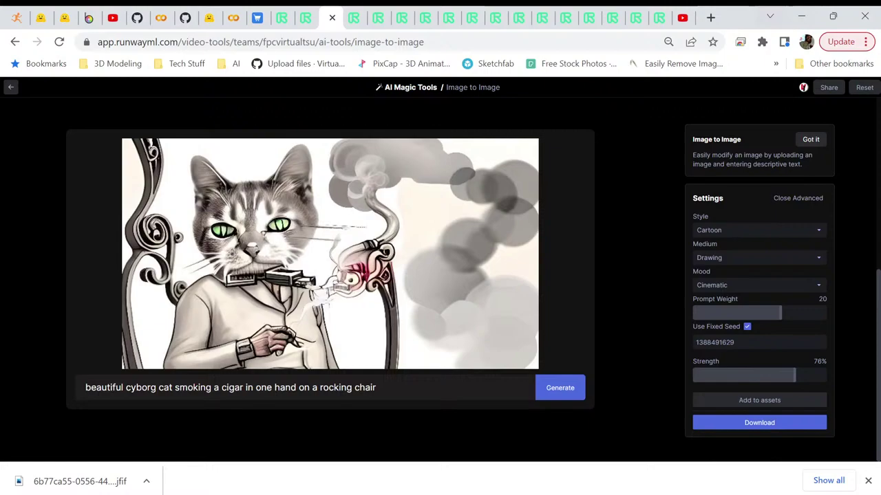
# Step: Return to the cyborg cat result in Chrome, capture the screen and paste the screenshot into the new untitled Paint image
pyautogui.click(799, 16)
pyautogui.moveTo(640, 486)
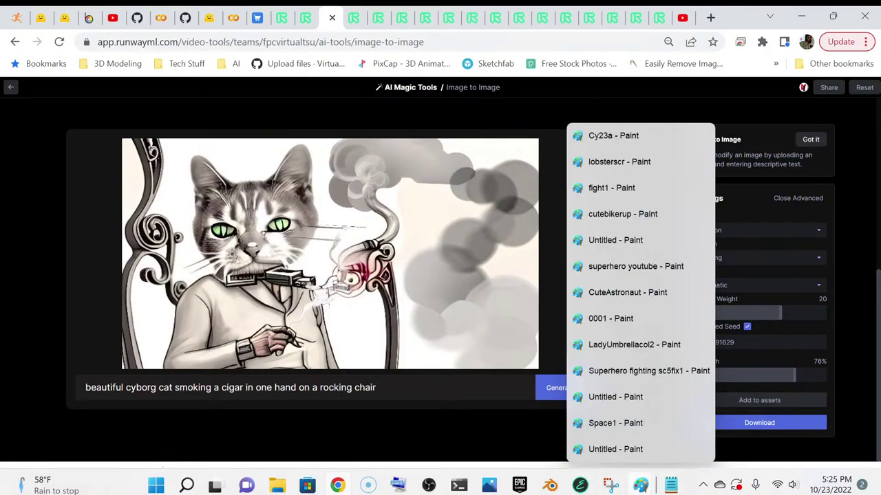
pyautogui.moveTo(619, 162)
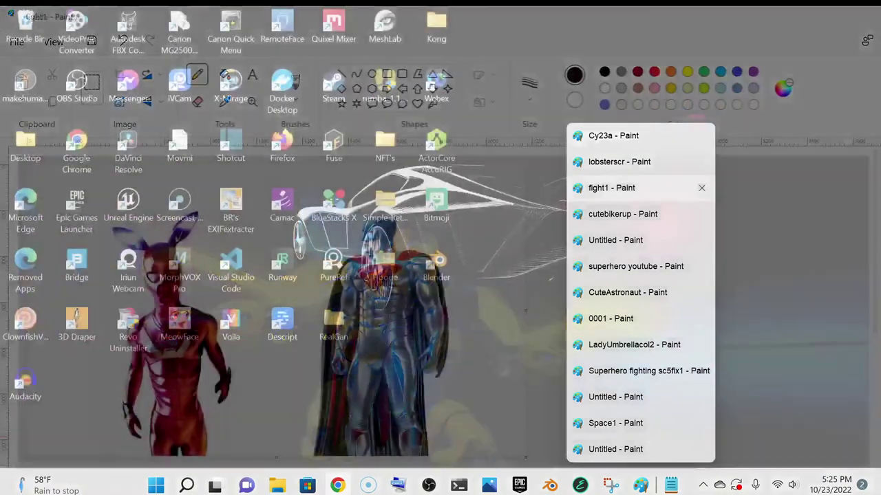
pyautogui.moveTo(623, 214)
pyautogui.click(615, 240)
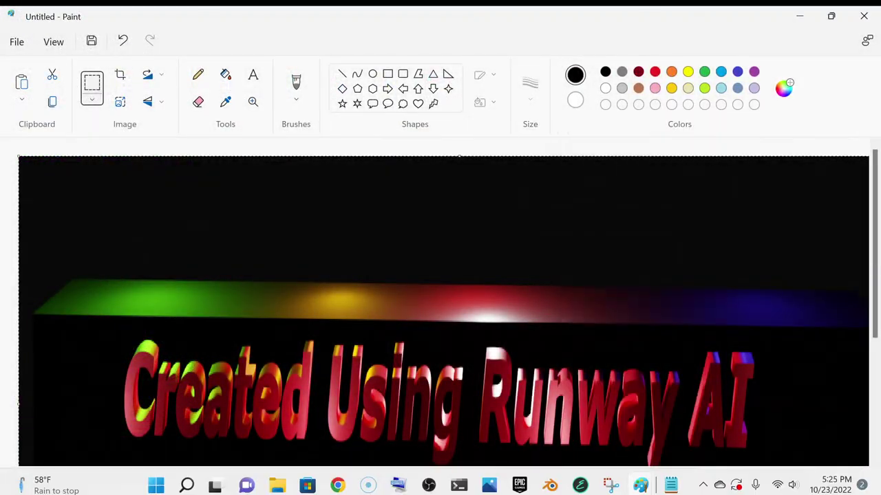
pyautogui.hotkey('ctrl', 'v')
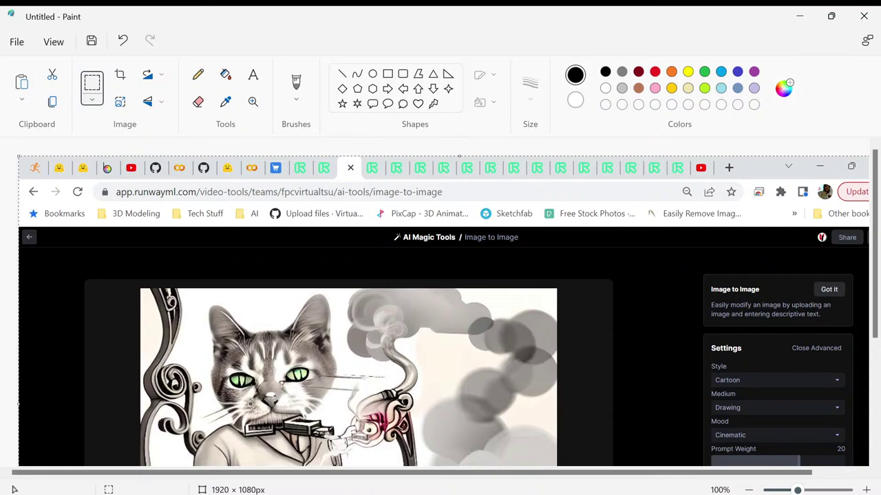
# Step: Save the pasted screenshot as the PNG file cat in the Animals folder inside Pictures
pyautogui.click(16, 42)
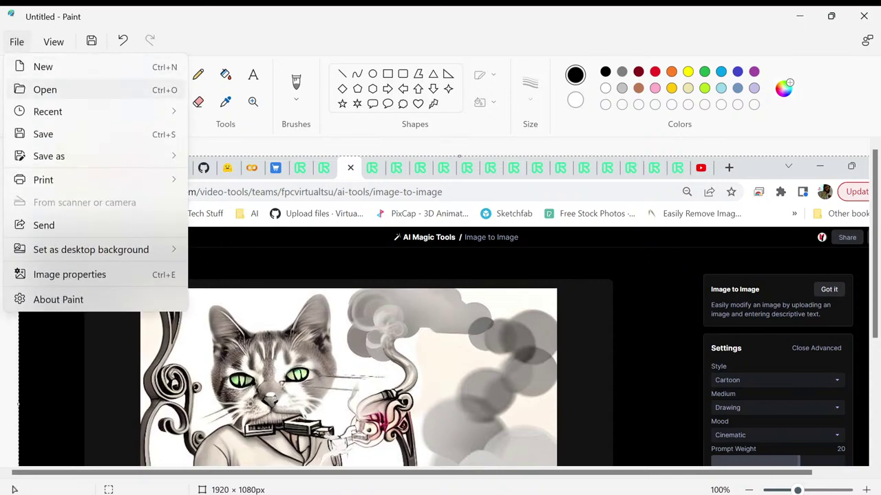
pyautogui.moveTo(49, 156)
pyautogui.click(213, 158)
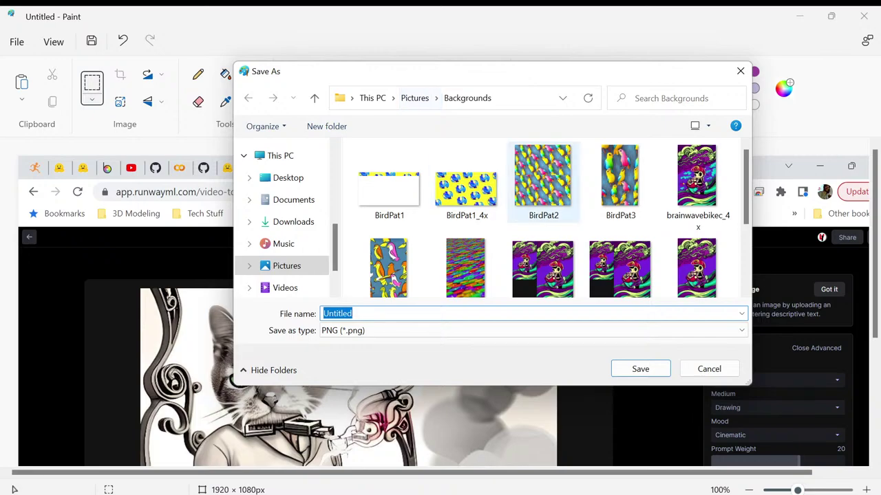
pyautogui.click(415, 98)
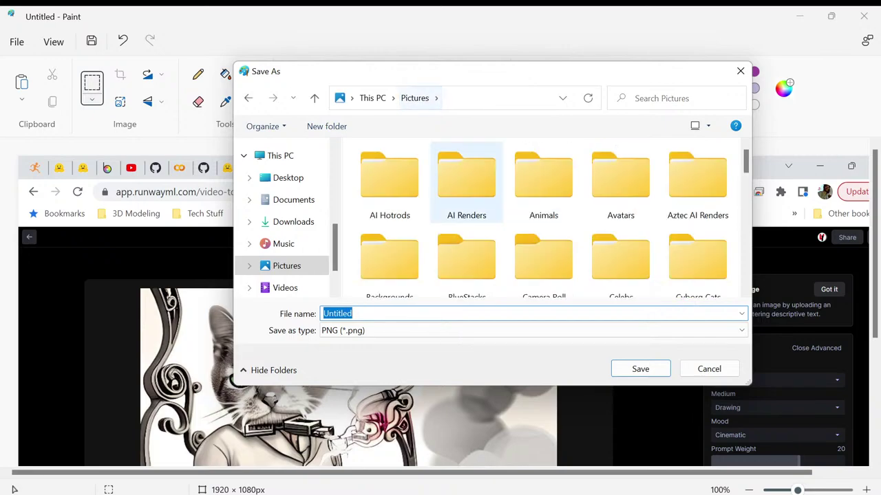
pyautogui.scroll(-1, 621, 180)
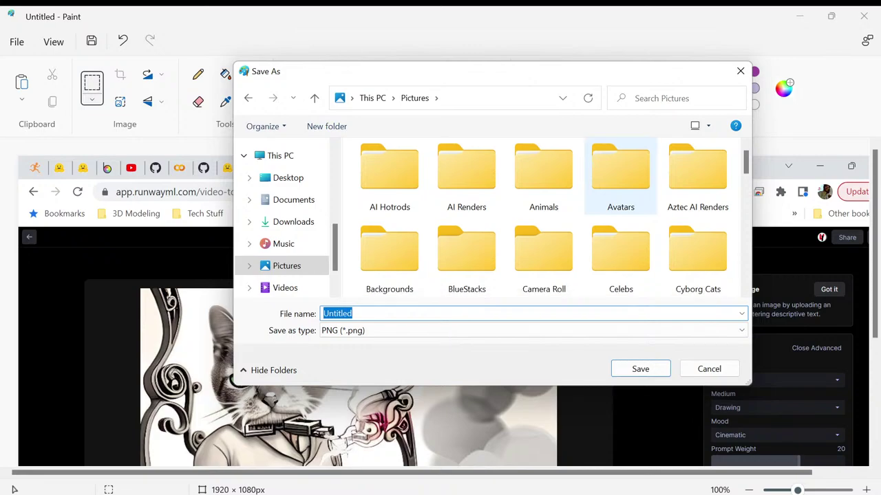
pyautogui.scroll(-3, 466, 248)
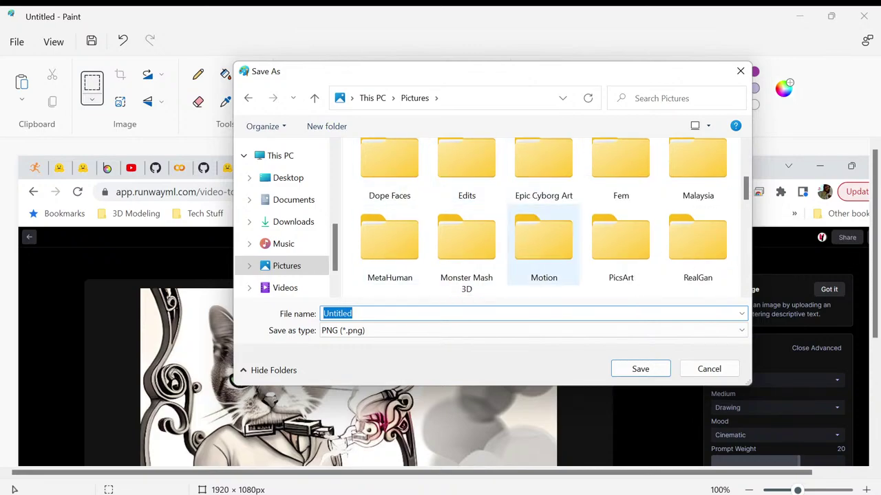
pyautogui.scroll(4, 544, 248)
pyautogui.doubleClick(544, 179)
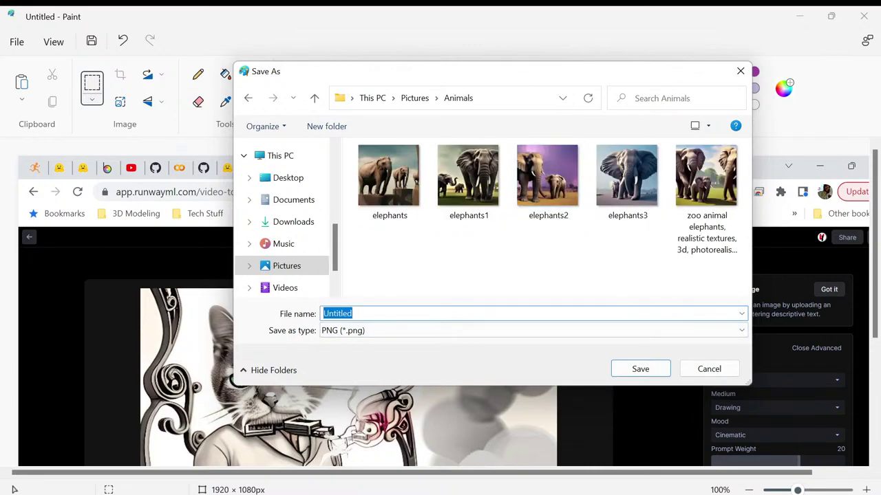
pyautogui.write('cat')
pyautogui.press('Return')
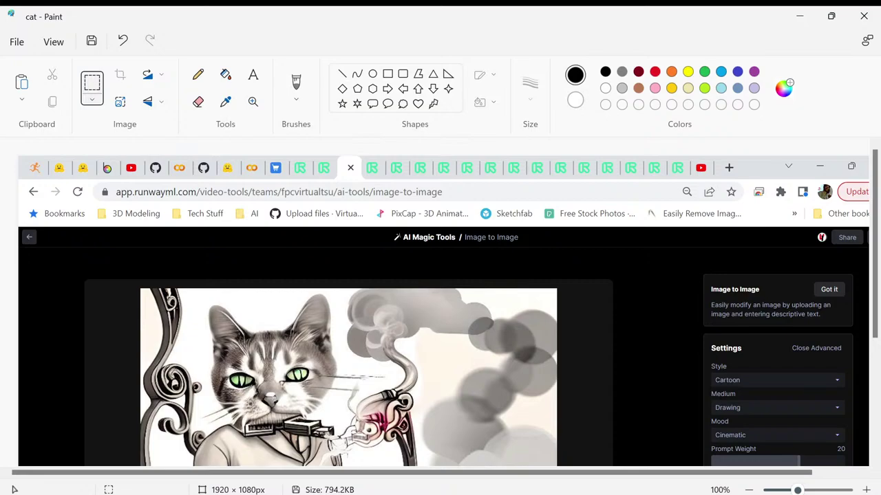
# Step: Minimize Paint and move the cyborg cat result's browser tab beside the stars in the sky result's tab
pyautogui.click(799, 16)
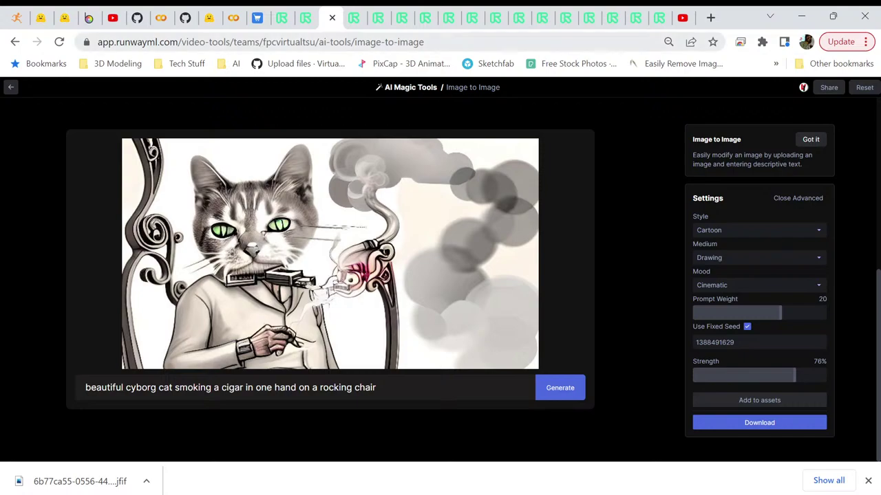
pyautogui.hotkey('ctrl', 'Tab')
pyautogui.hotkey('ctrl', 'Tab')
pyautogui.hotkey('ctrl', 'Tab')
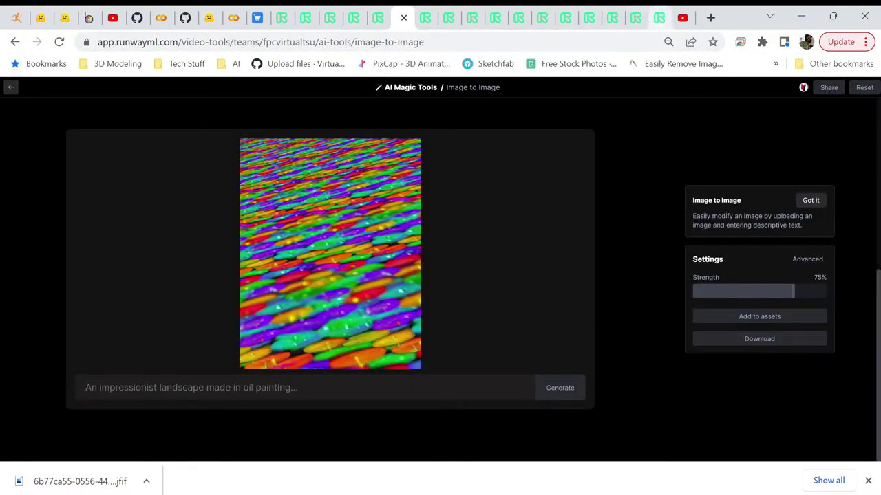
pyautogui.click(330, 17)
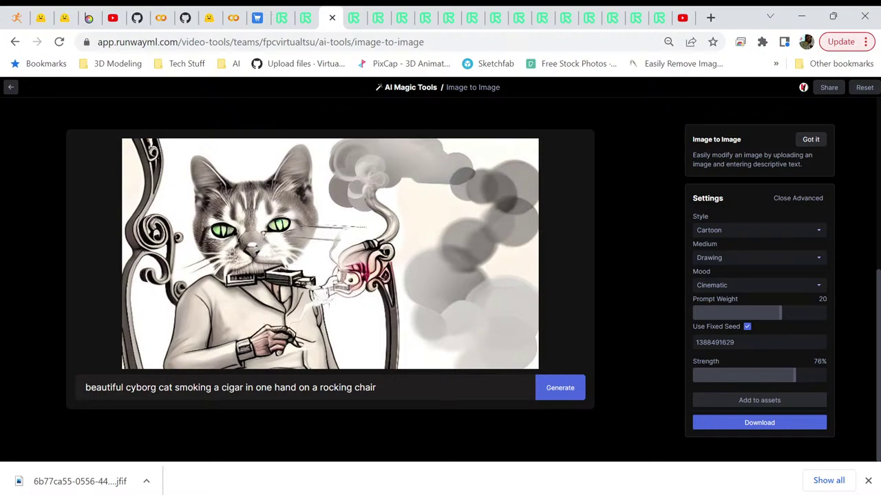
pyautogui.hotkey('ctrl', 'shift', 'pagedown')
pyautogui.hotkey('ctrl', 'shift', 'pagedown')
pyautogui.hotkey('ctrl', 'shift', 'pagedown')
pyautogui.hotkey('ctrl', 'shift', 'pagedown')
pyautogui.hotkey('ctrl', 'shift', 'pagedown')
pyautogui.hotkey('ctrl', 'shift', 'pagedown')
pyautogui.hotkey('ctrl', 'shift', 'pagedown')
pyautogui.hotkey('ctrl', 'shift', 'pagedown')
pyautogui.hotkey('ctrl', 'shift', 'pagedown')
pyautogui.hotkey('ctrl', 'shift', 'pagedown')
pyautogui.hotkey('ctrl', 'shift', 'pagedown')
pyautogui.hotkey('ctrl', 'shift', 'pagedown')
pyautogui.hotkey('ctrl', 'shift', 'pagedown')
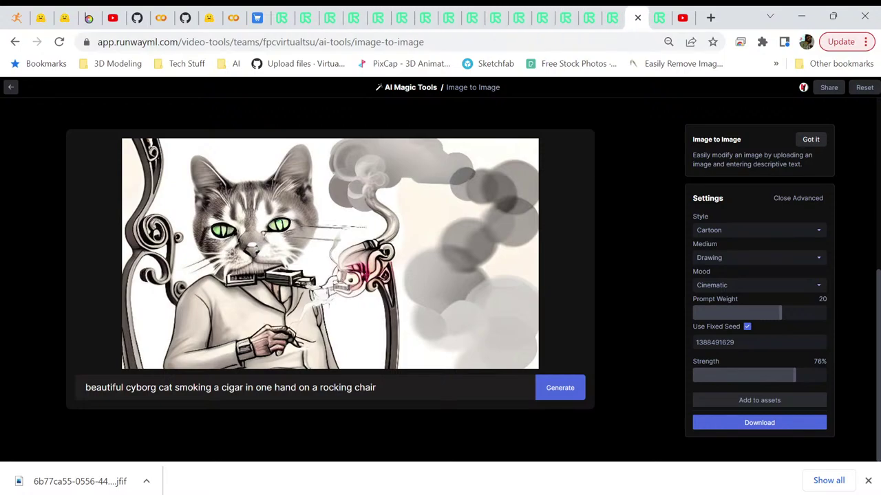
# Step: Leave the cyborg cat Image to Image session, open the Assets library, dismiss the downloads bar and show the assets as a grid
pyautogui.click(11, 87)
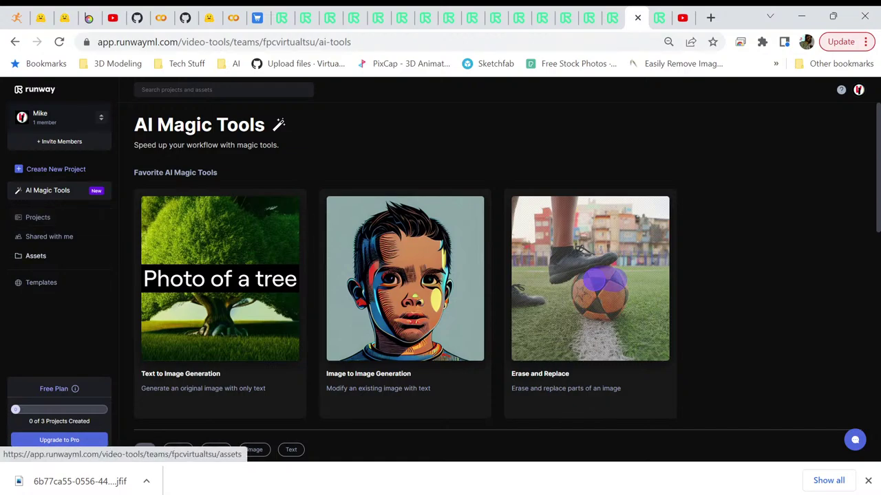
pyautogui.click(36, 256)
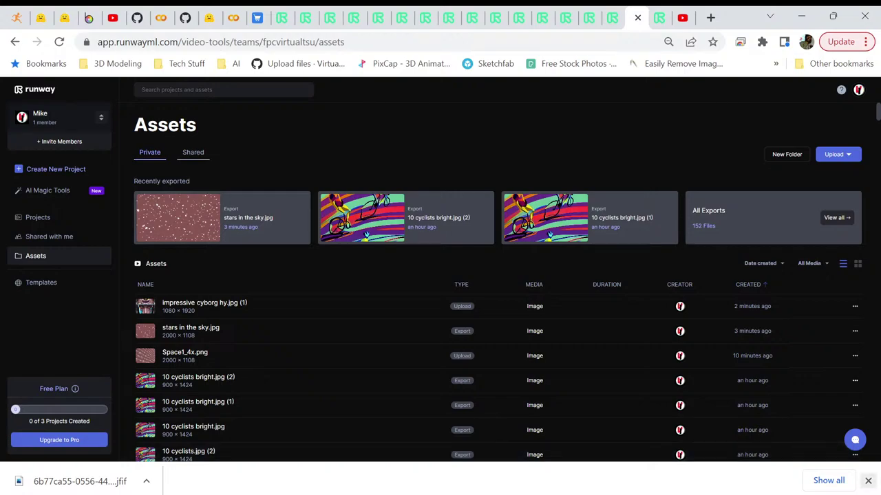
pyautogui.click(867, 481)
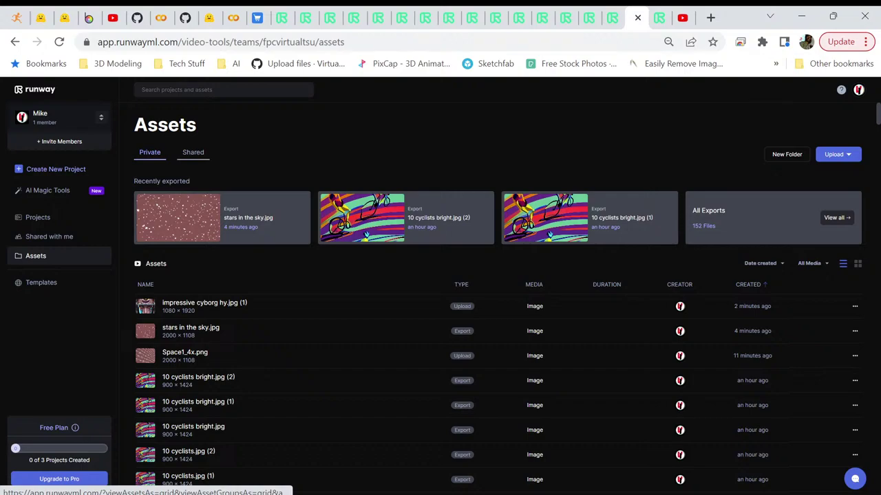
pyautogui.click(857, 264)
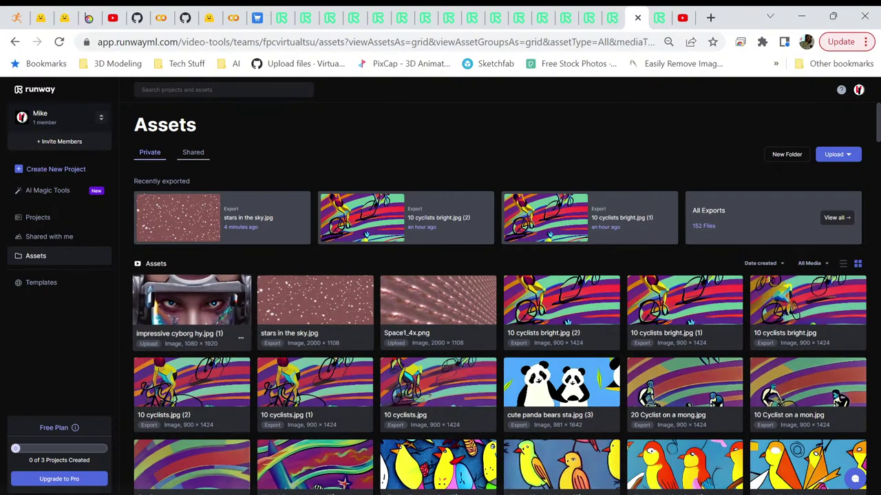
# Step: Look through the uploaded and exported images in the Assets library, from the newest entries to the older birds, bikers and cyborgs
pyautogui.scroll(-4, 440, 310)
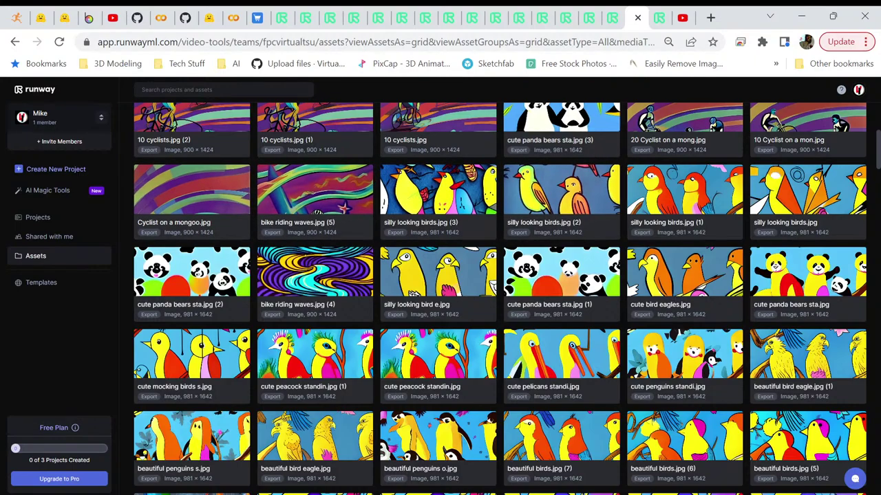
pyautogui.scroll(-2, 434, 289)
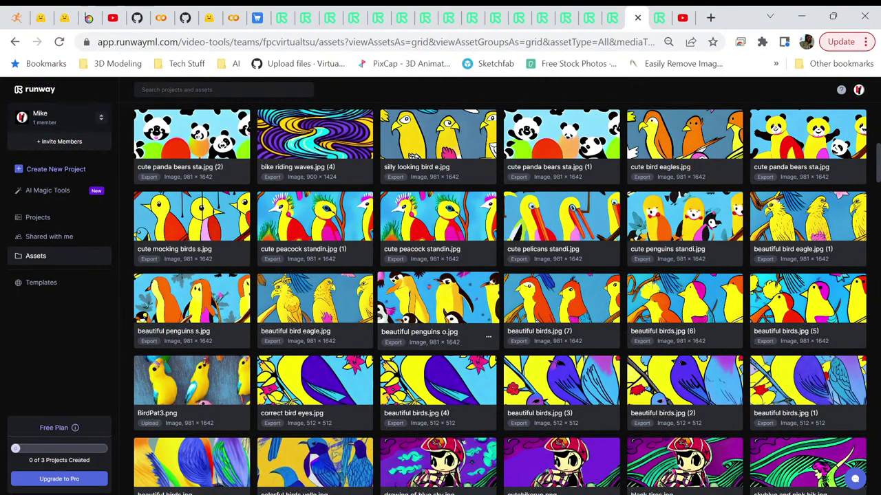
pyautogui.scroll(-1, 413, 303)
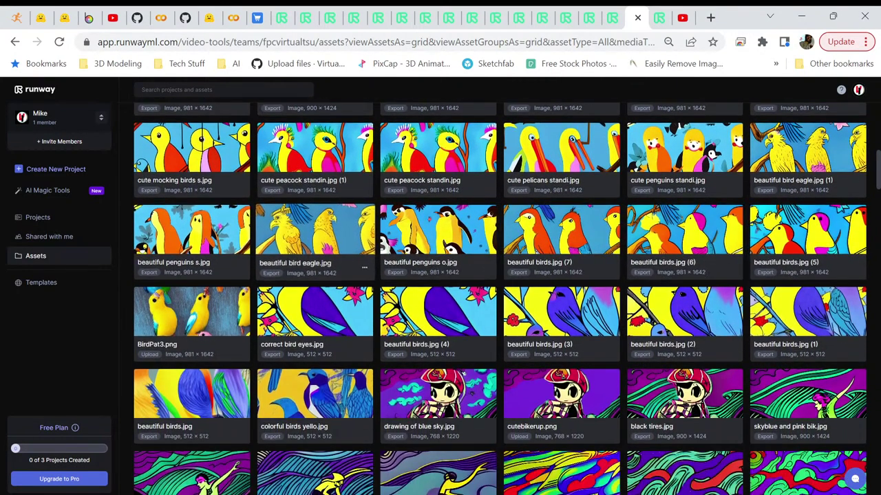
pyautogui.scroll(-1, 315, 276)
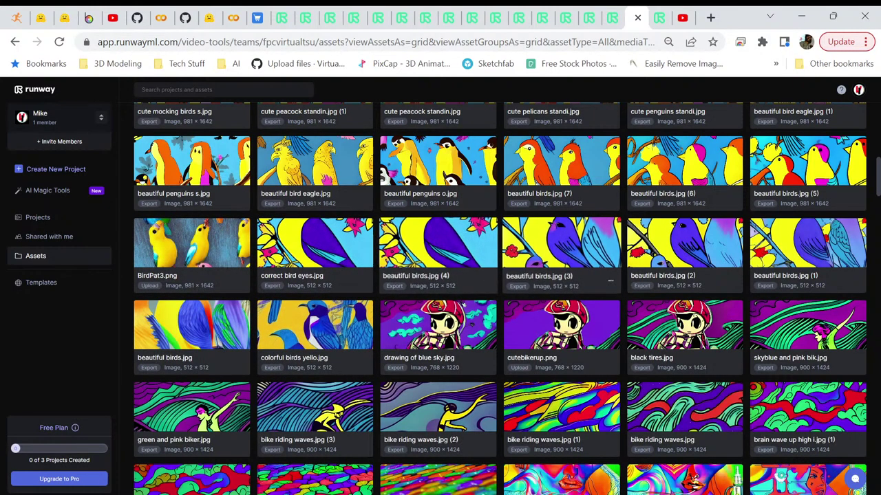
pyautogui.scroll(-2, 561, 268)
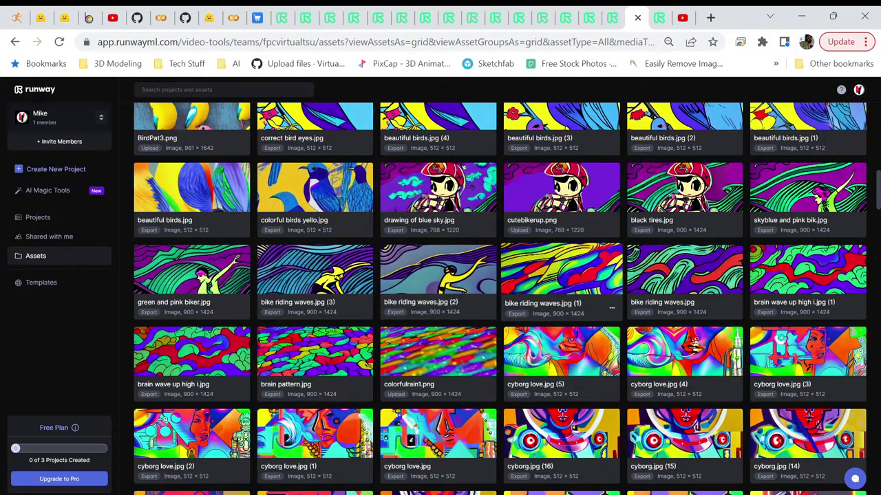
pyautogui.scroll(2, 440, 206)
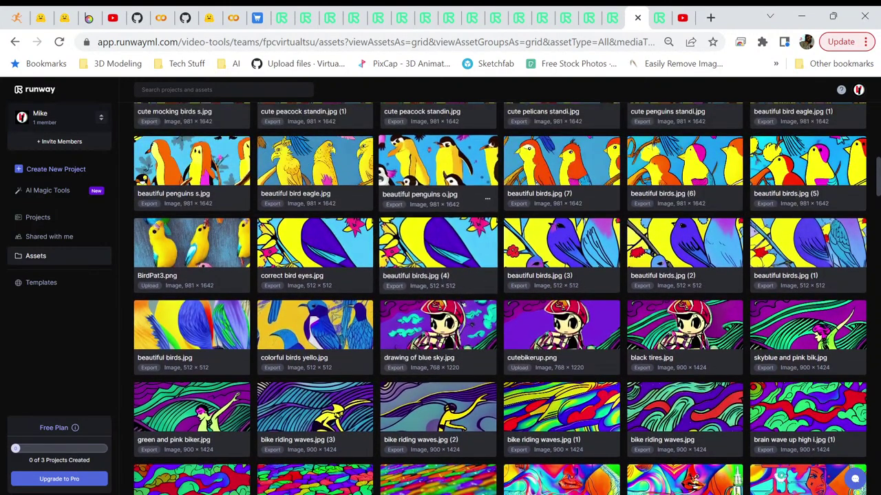
pyautogui.scroll(1, 440, 206)
pyautogui.scroll(2, 561, 234)
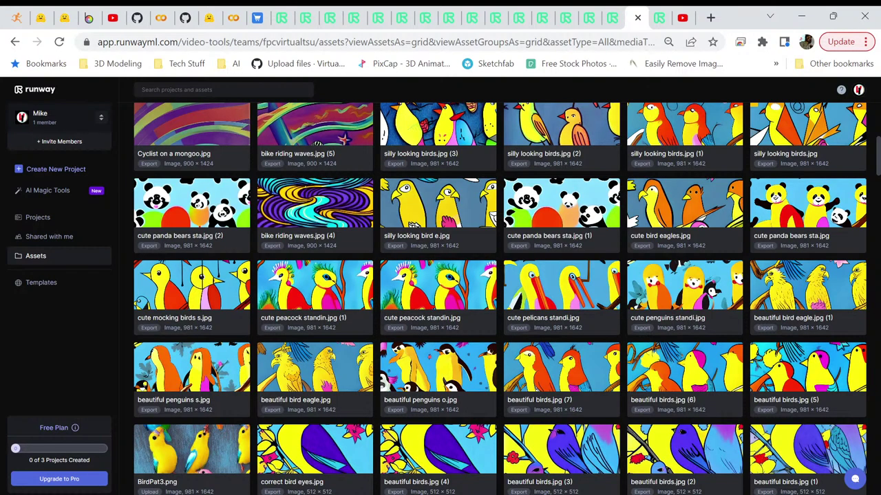
pyautogui.scroll(1, 501, 296)
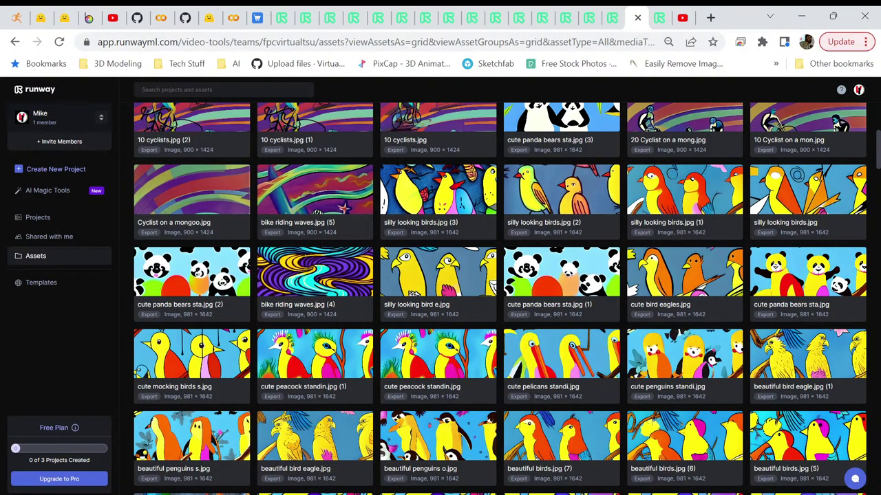
pyautogui.scroll(1, 500, 298)
pyautogui.scroll(1, 437, 261)
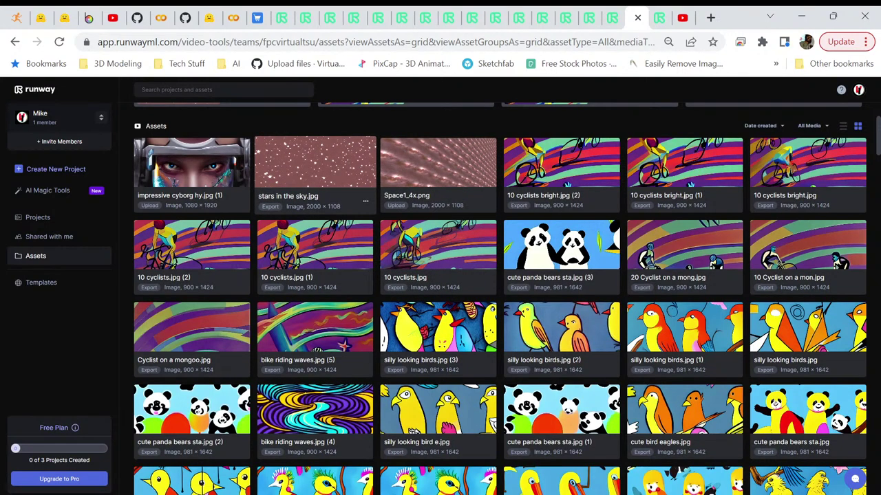
# Step: View the exported stars in the sky asset, the Text to 3D Texture cube and the stars Image to Image session
pyautogui.click(315, 165)
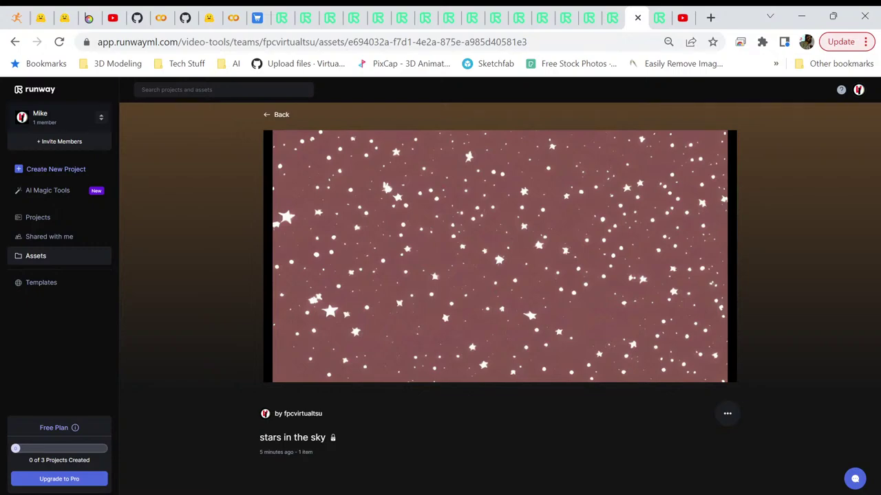
pyautogui.hotkey('ctrl', 'shift', 'Tab')
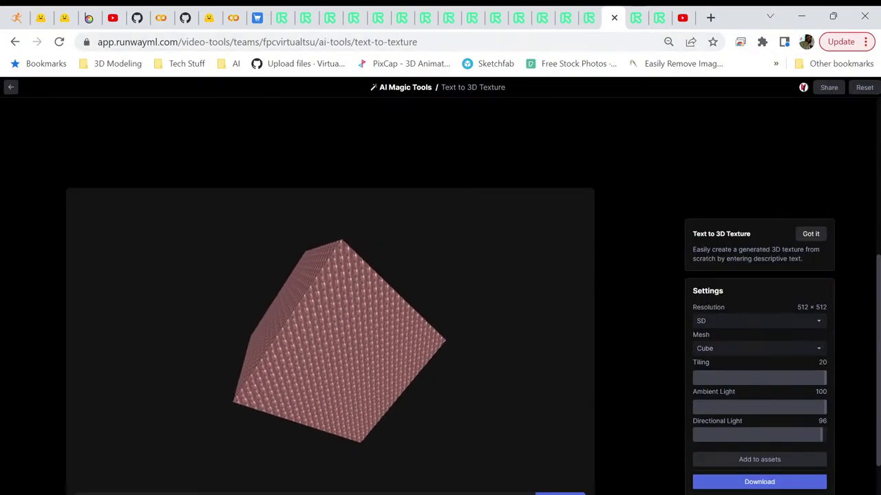
pyautogui.hotkey('ctrl', 'Tab')
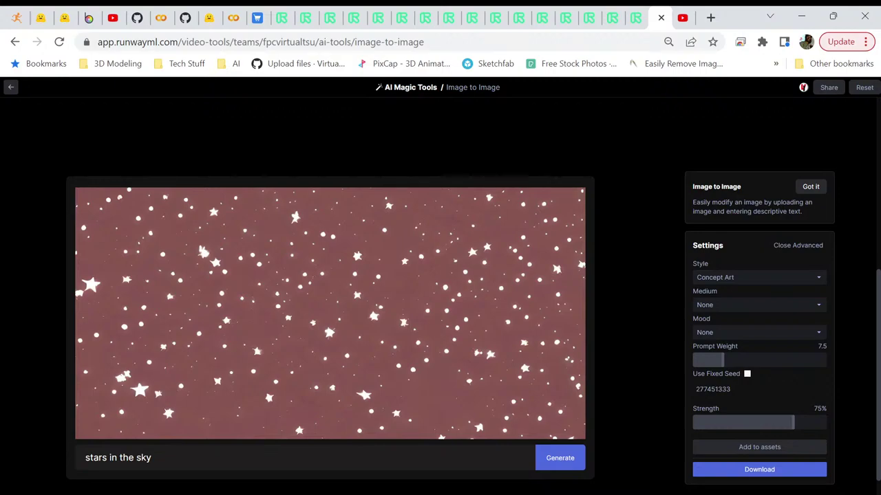
# Step: Extend the Image to Image prompt for the star texture to "stars in the sky, astronaut"
pyautogui.click(152, 457)
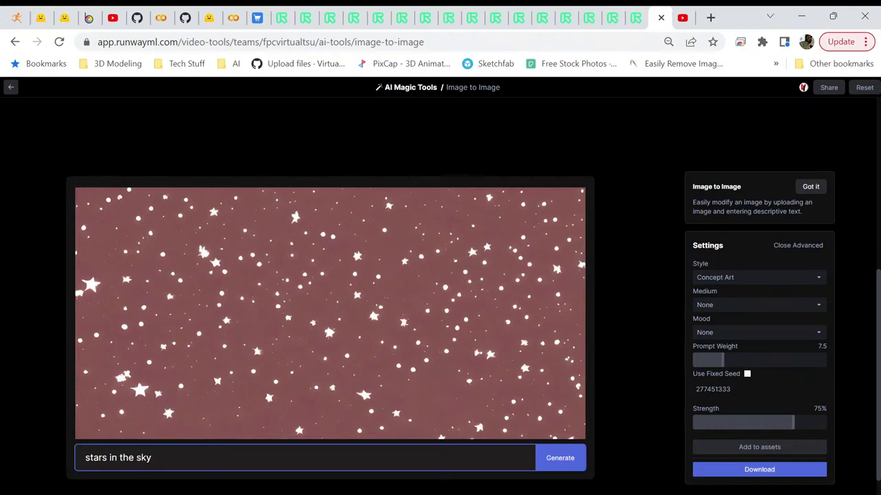
pyautogui.write(', astra')
pyautogui.press('BackSpace')
pyautogui.write('o')
pyautogui.write('nau')
pyautogui.write('gt')
pyautogui.press('BackSpace')
pyautogui.press('BackSpace')
pyautogui.write('t')
# Step: Copy the word "astronaut" from the prompt and paste it into a new Google search to check its spelling
pyautogui.hotkey('shift', 'Left')
pyautogui.hotkey('shift', 'Left')
pyautogui.hotkey('shift', 'Left')
pyautogui.hotkey('shift', 'Left')
pyautogui.hotkey('shift', 'Left')
pyautogui.hotkey('shift', 'Left')
pyautogui.hotkey('shift', 'Left')
pyautogui.hotkey('shift', 'Left')
pyautogui.hotkey('shift', 'Left')
pyautogui.rightClick(158, 459)
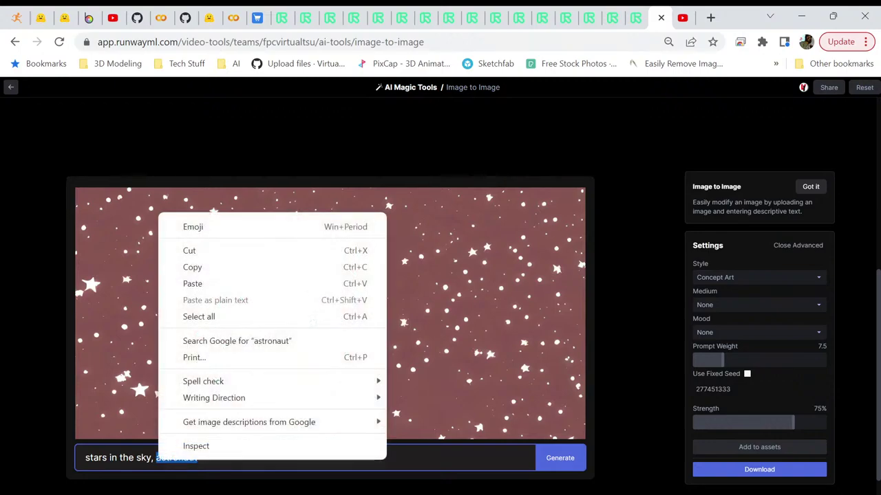
pyautogui.click(193, 267)
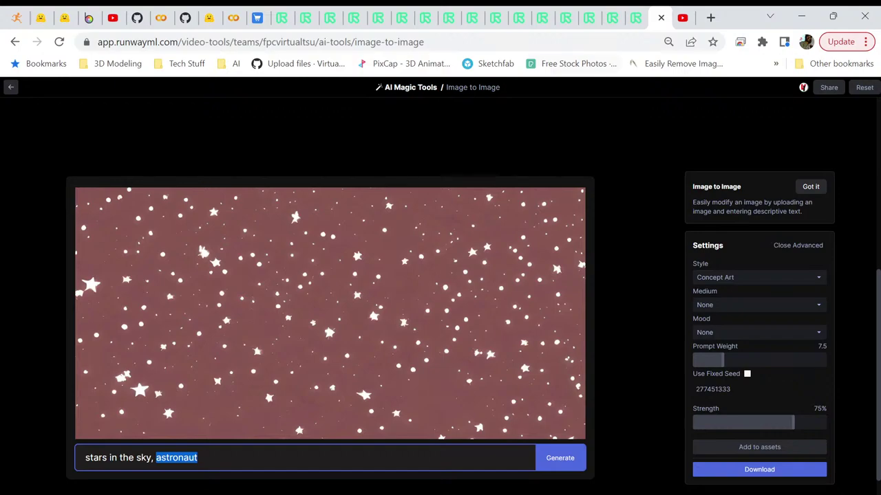
pyautogui.click(710, 17)
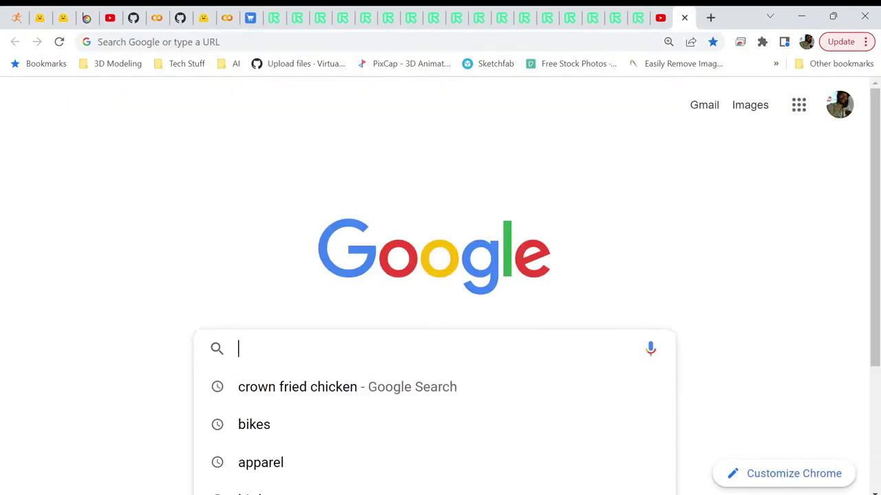
pyautogui.rightClick(365, 351)
pyautogui.click(389, 209)
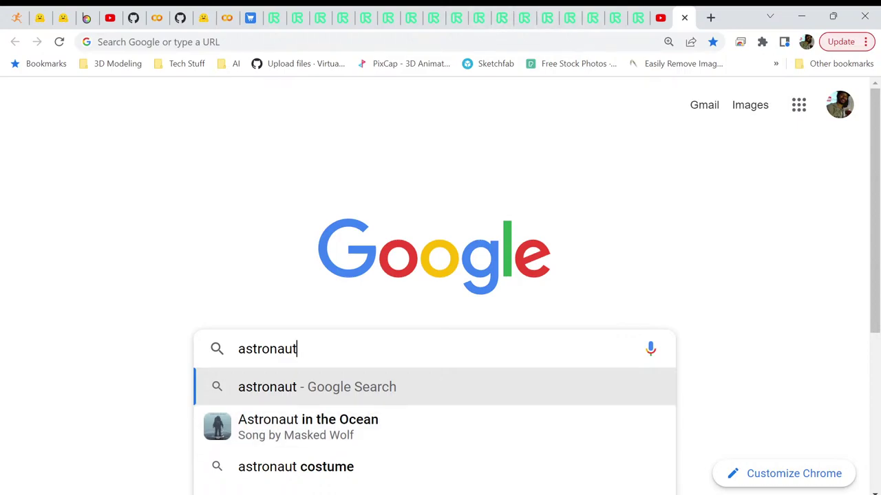
# Step: Return to the stars Image to Image session in Runway and generate an image from the prompt "stars in the sky, astronaut"
pyautogui.click(637, 18)
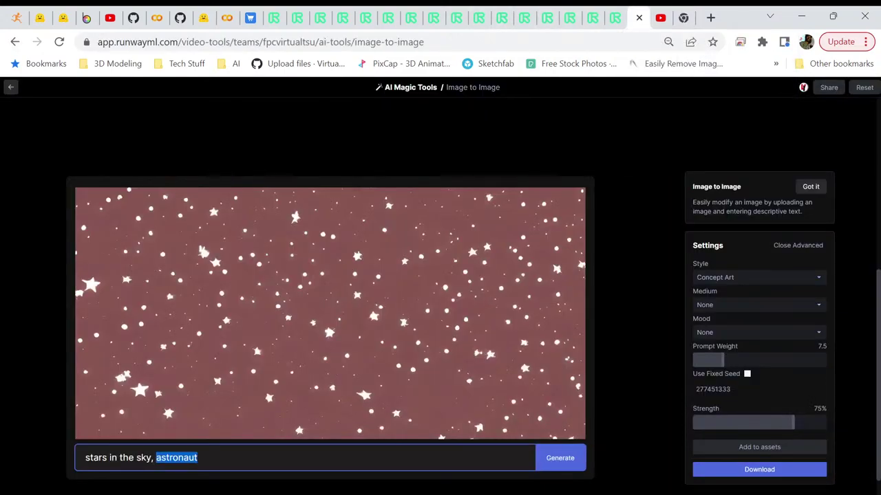
pyautogui.press('Right')
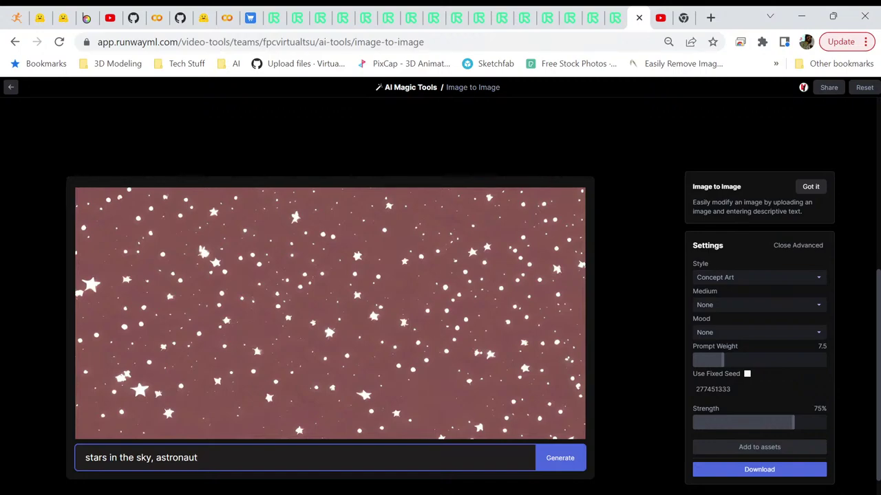
pyautogui.press('Return')
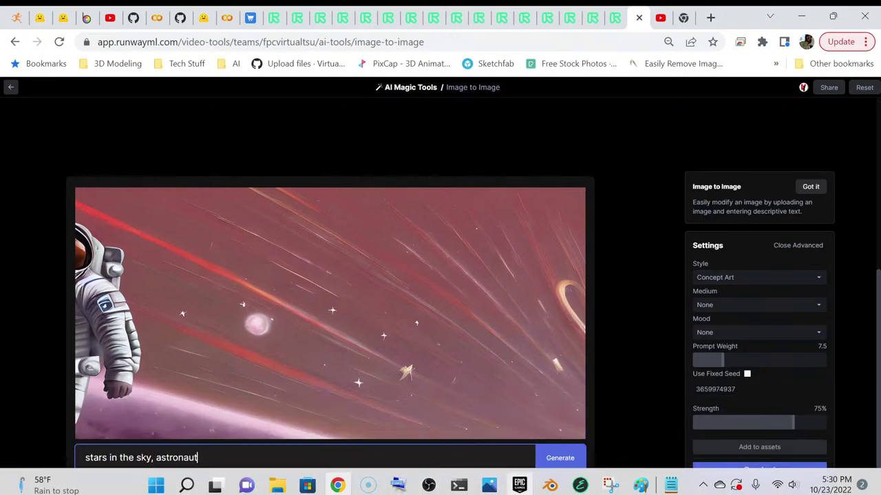
# Step: Open the Space1 image from the Backgrounds folder in the photo viewer and enlarge it to 214% to inspect the texture
pyautogui.moveTo(277, 486)
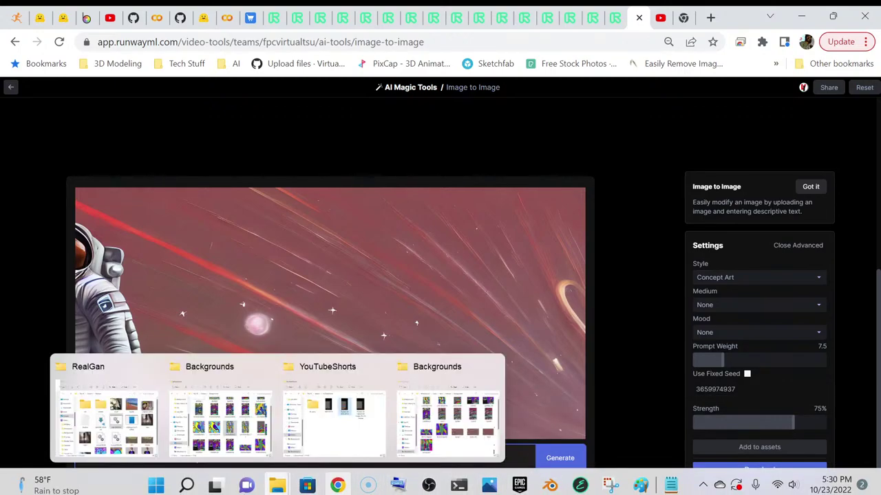
pyautogui.click(448, 413)
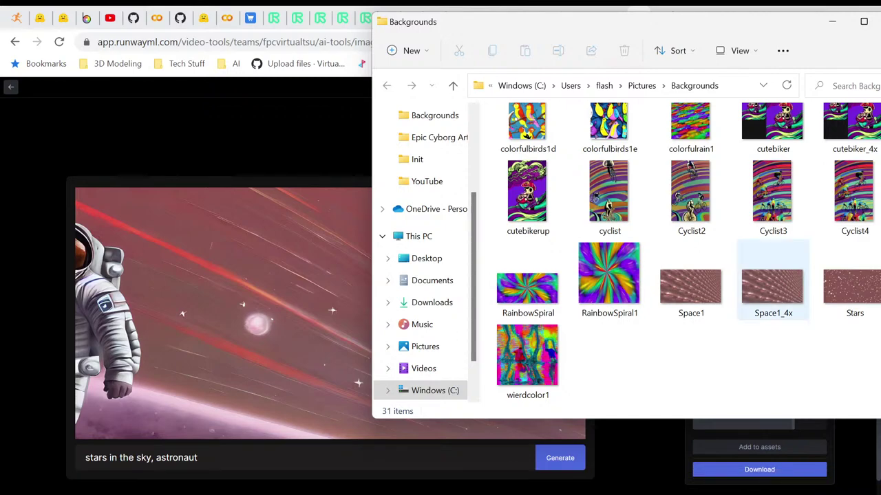
pyautogui.click(691, 286)
pyautogui.rightClick(702, 285)
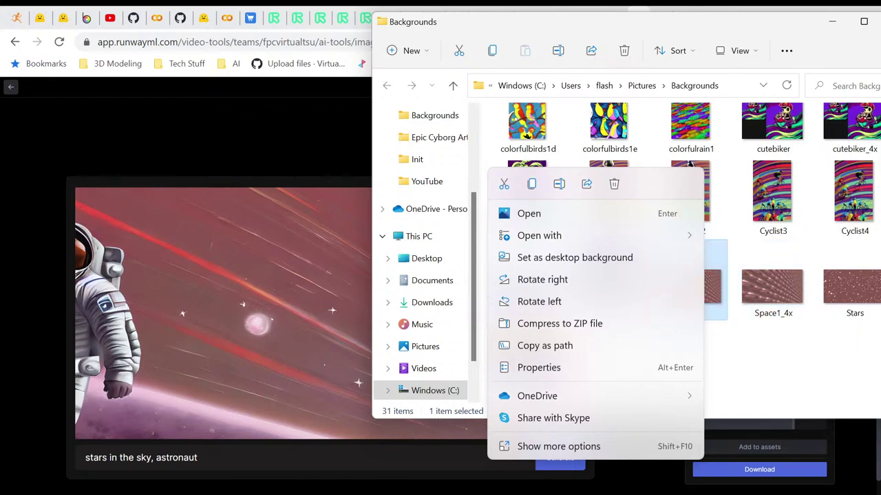
pyautogui.press('Escape')
pyautogui.hotkey('shift', 'F10')
pyautogui.press('Down')
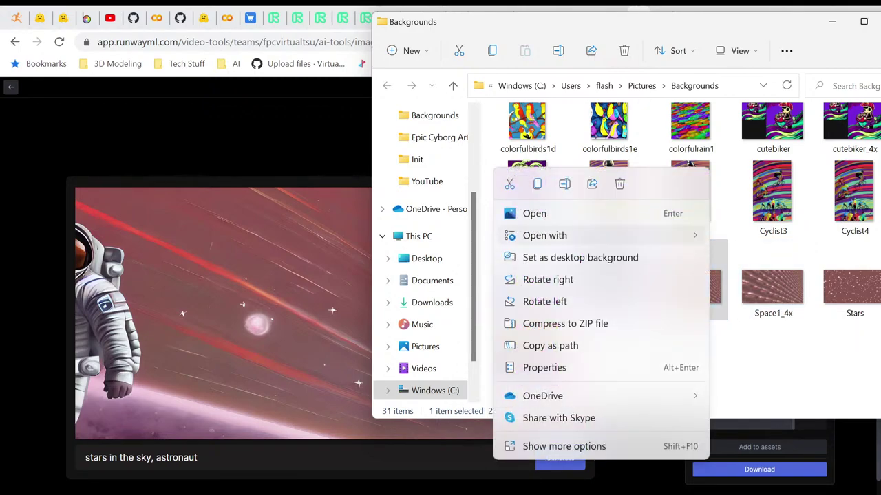
pyautogui.press('Right')
pyautogui.press('Down')
pyautogui.press('Down')
pyautogui.press('Down')
pyautogui.press('Return')
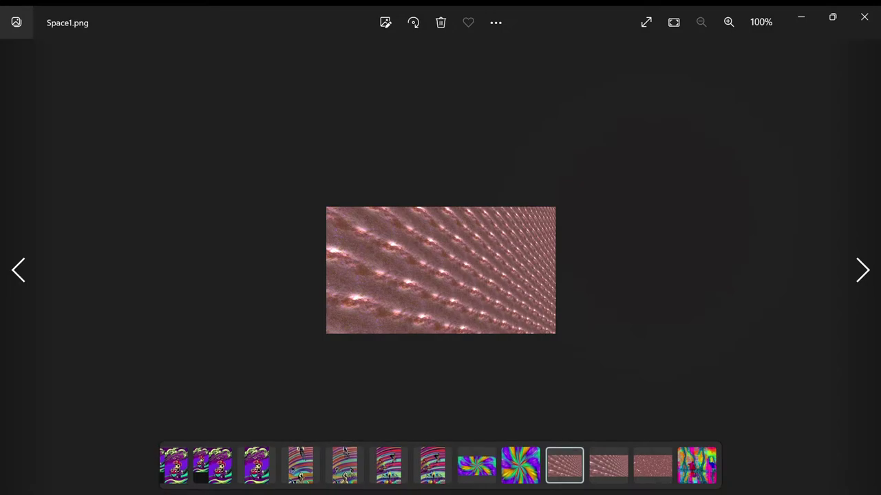
pyautogui.hotkey('ctrl', '+')
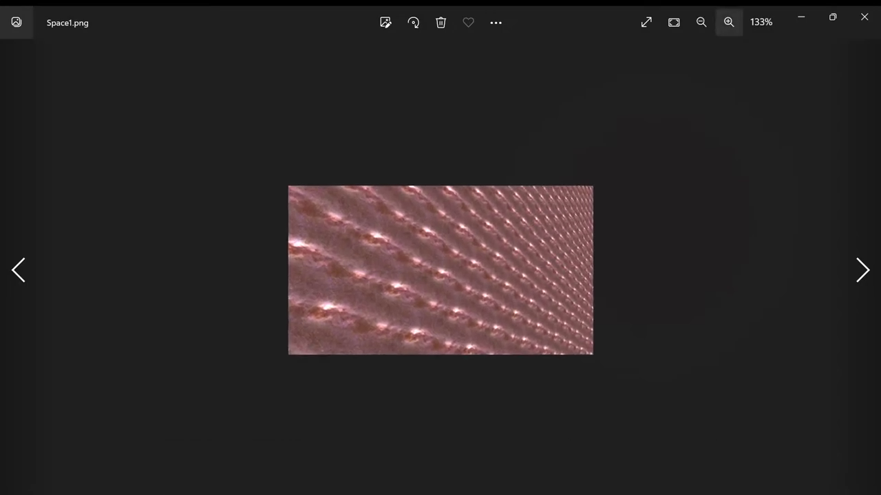
pyautogui.hotkey('ctrl', '+')
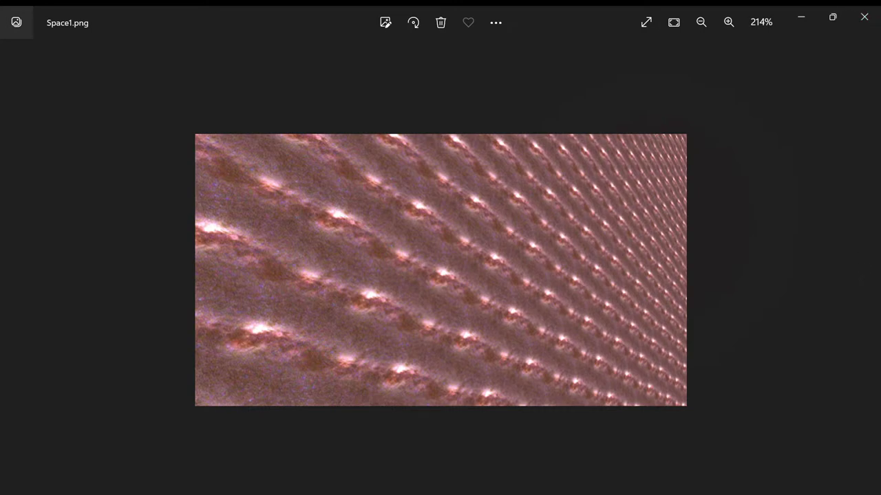
# Step: Put the Space1 image away and review the open Text to 3D Texture sessions, ending on the astronaut Image to Image session
pyautogui.click(801, 17)
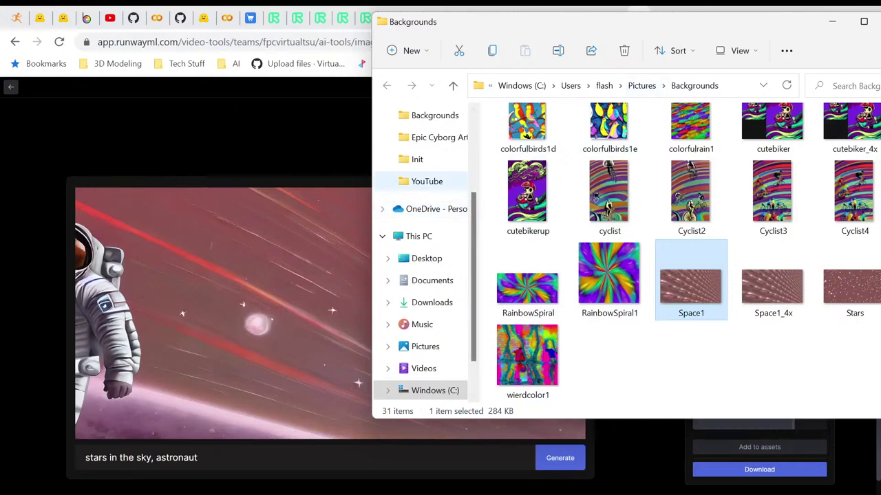
pyautogui.click(197, 457)
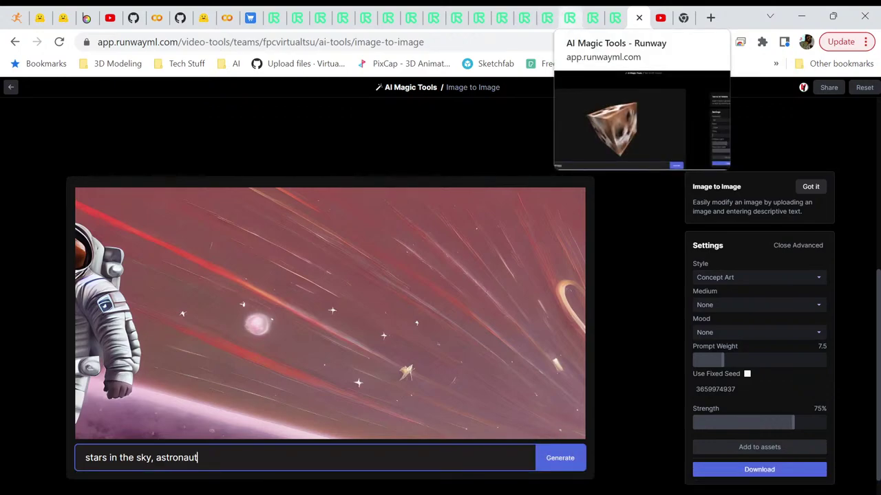
pyautogui.click(569, 17)
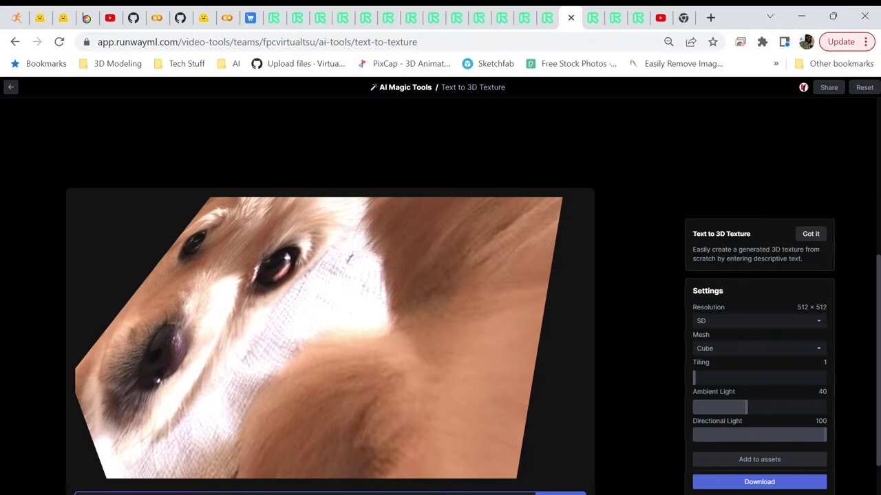
pyautogui.click(593, 17)
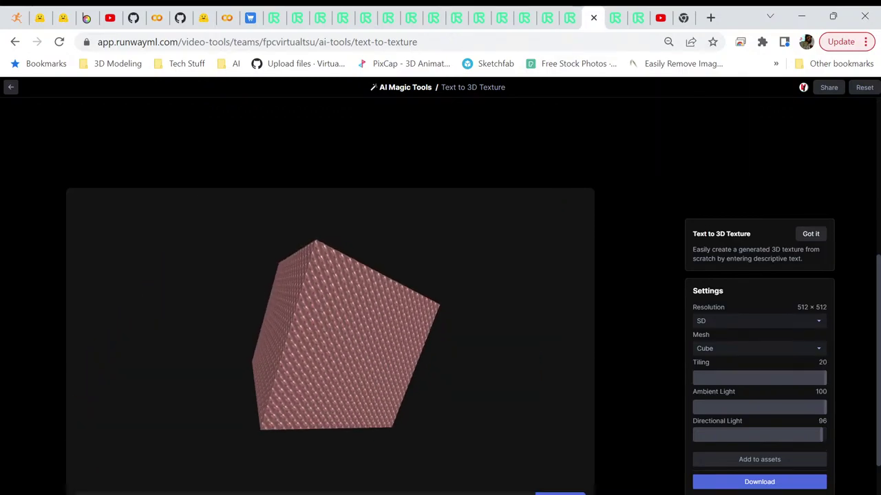
pyautogui.click(616, 17)
pyautogui.click(637, 17)
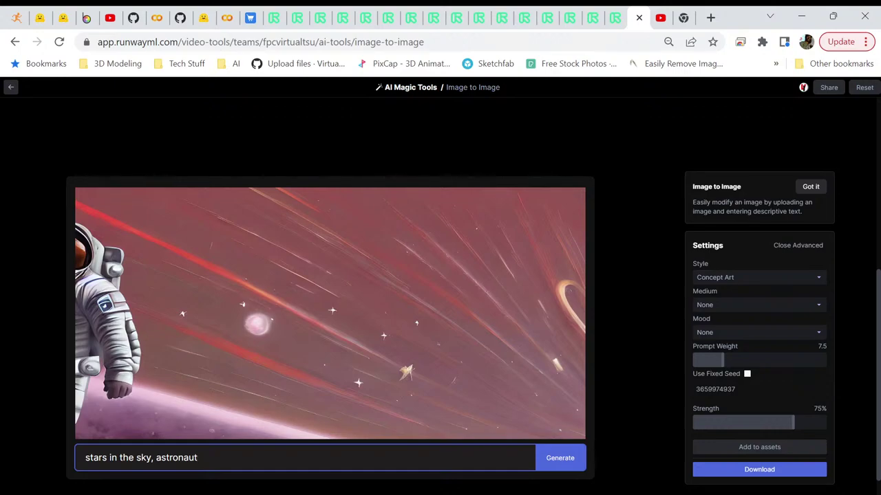
# Step: Turn on Use Fixed Seed for the astronaut star image in Image to Image
pyautogui.click(746, 374)
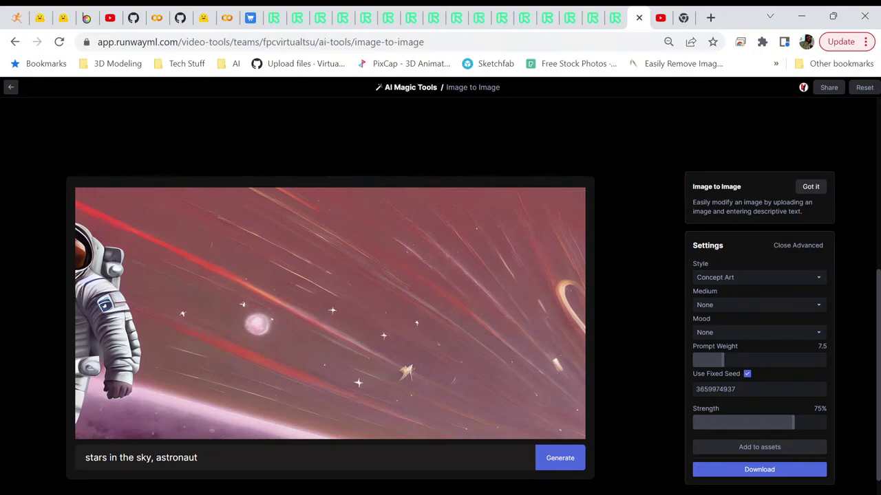
pyautogui.rightClick(381, 284)
pyautogui.press('Escape')
pyautogui.click(198, 458)
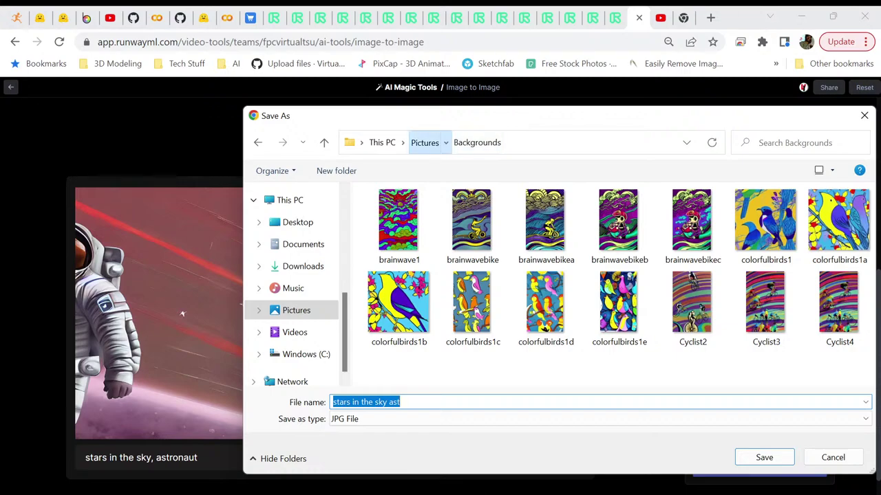
# Step: Save the generated astronaut image as the JPG file stars1 in the Pictures > Backgrounds folder
pyautogui.click(424, 142)
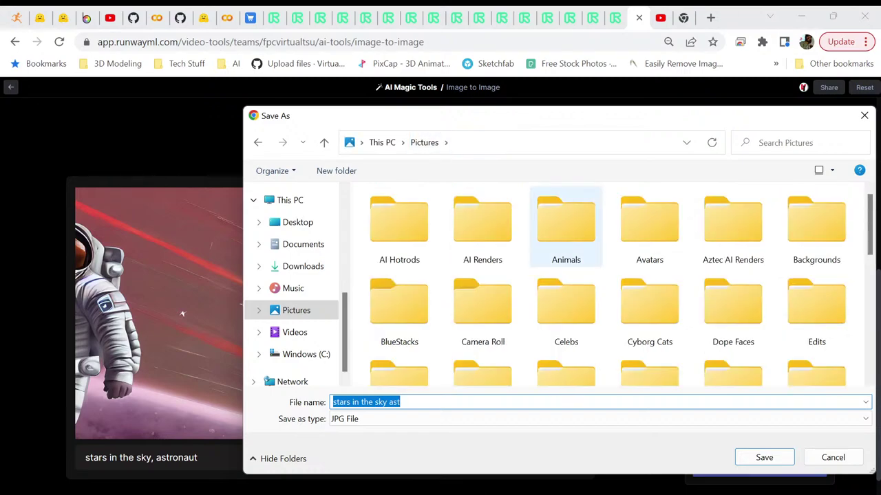
pyautogui.doubleClick(816, 220)
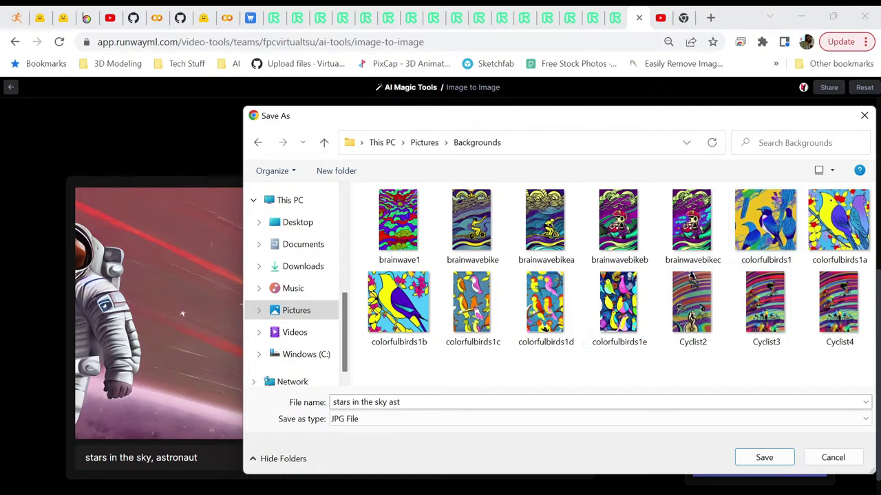
pyautogui.press('Tab')
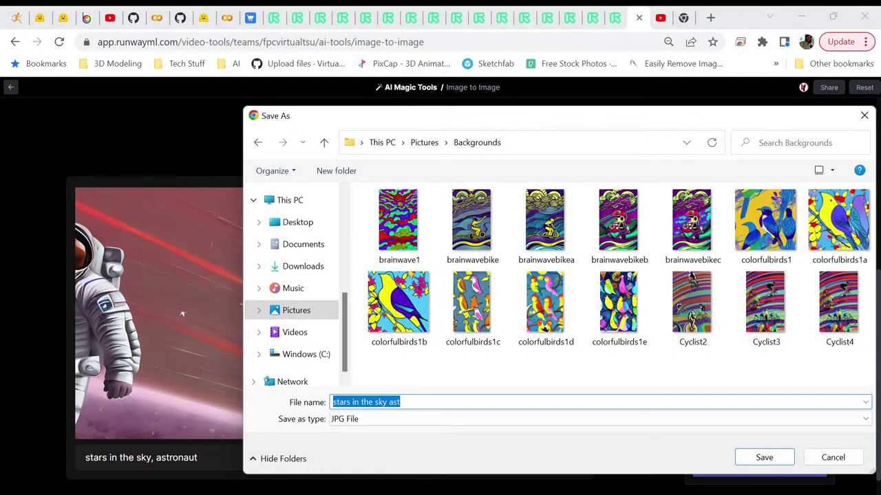
pyautogui.click(349, 402)
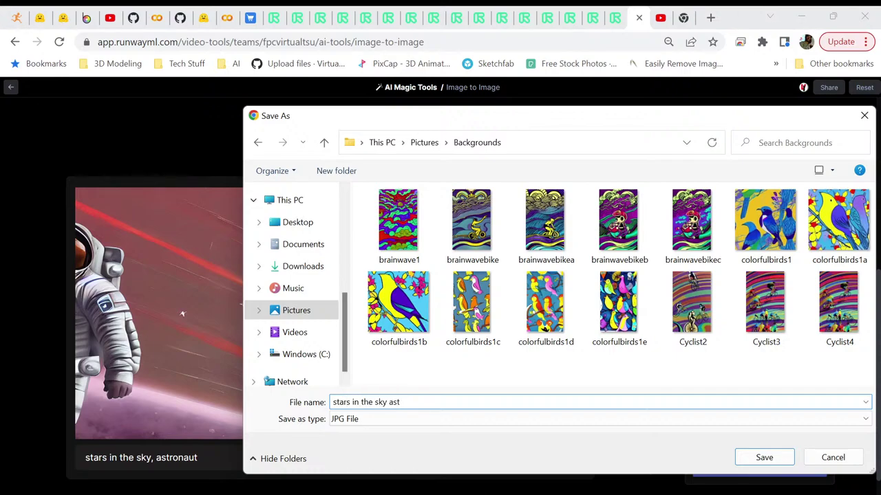
pyautogui.doubleClick(350, 402)
pyautogui.hotkey('shift', 'End')
pyautogui.press('End')
pyautogui.keyDown('shift'); pyautogui.click(351, 401); pyautogui.keyUp('shift')
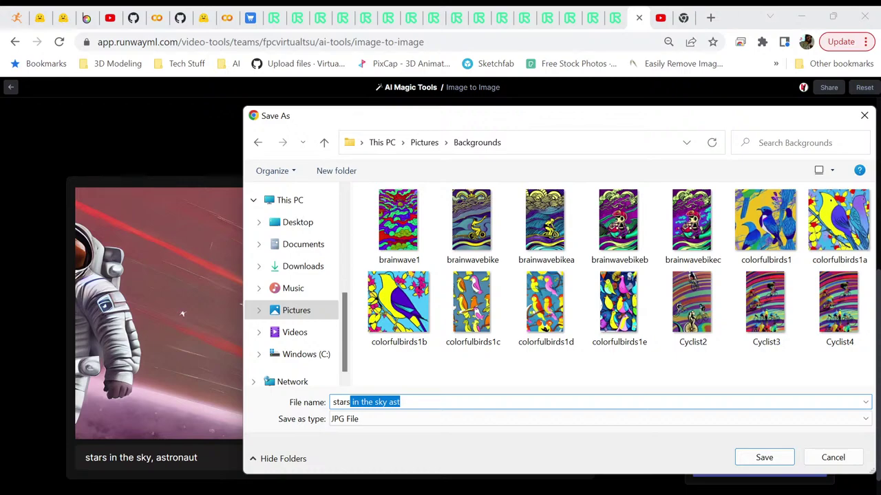
pyautogui.write('1')
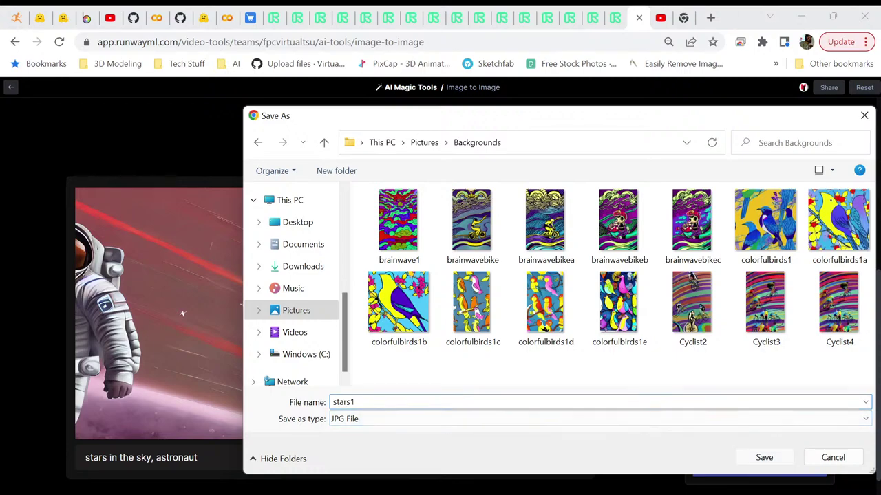
pyautogui.click(763, 457)
# Step: Duplicate a Runway browser tab to get a fresh Image to Image session
pyautogui.scroll(2, 441, 289)
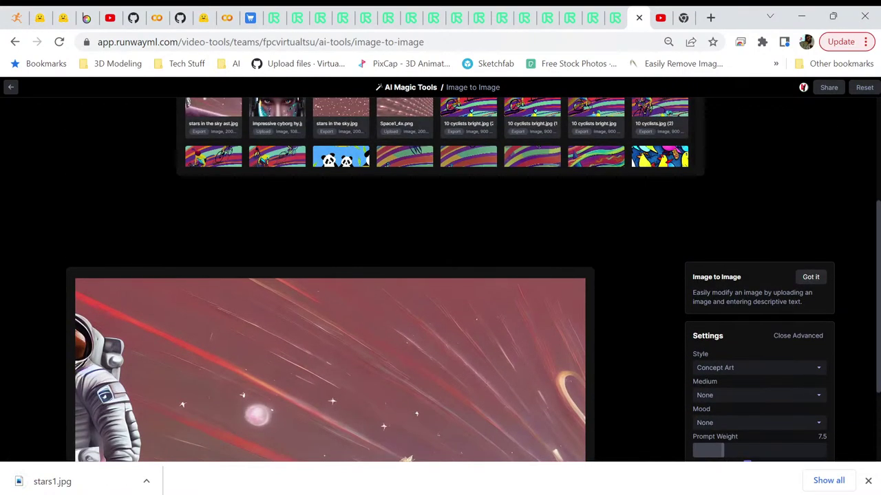
pyautogui.scroll(-1, 440, 289)
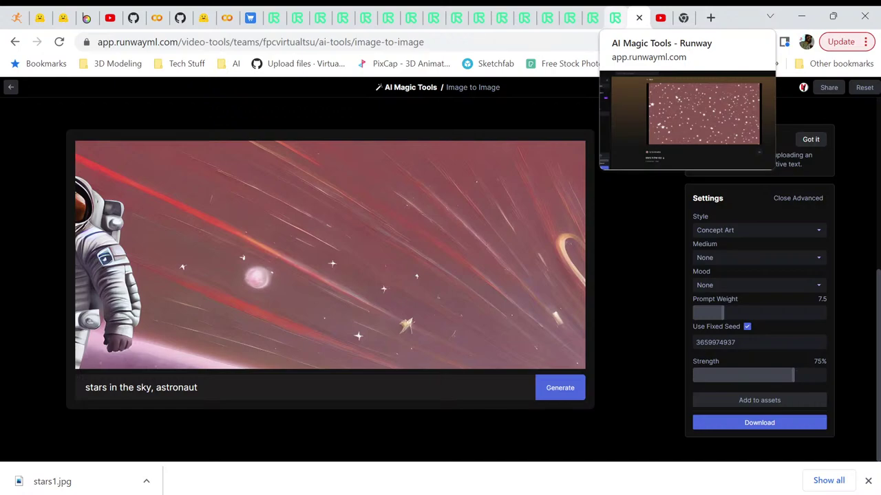
pyautogui.rightClick(627, 18)
pyautogui.click(661, 126)
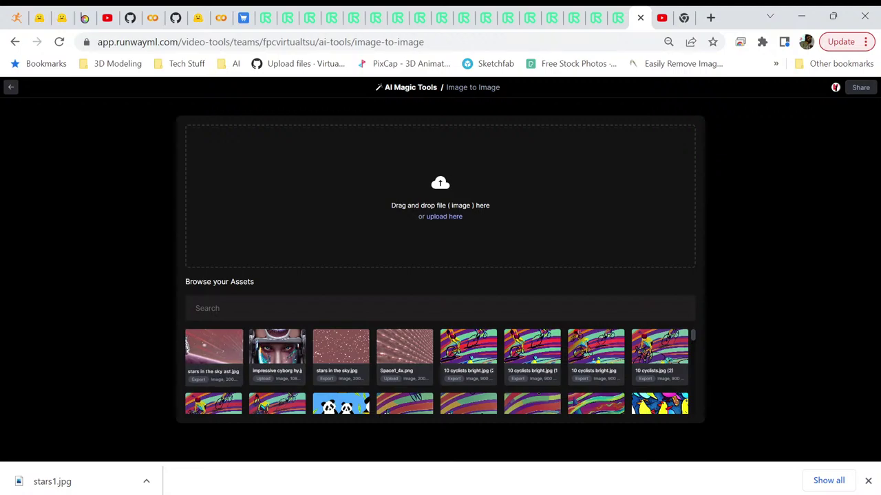
# Step: Leave Image to Image for the Erase and Replace tool and load the "stars in the sky ast.jpg" asset there
pyautogui.click(213, 351)
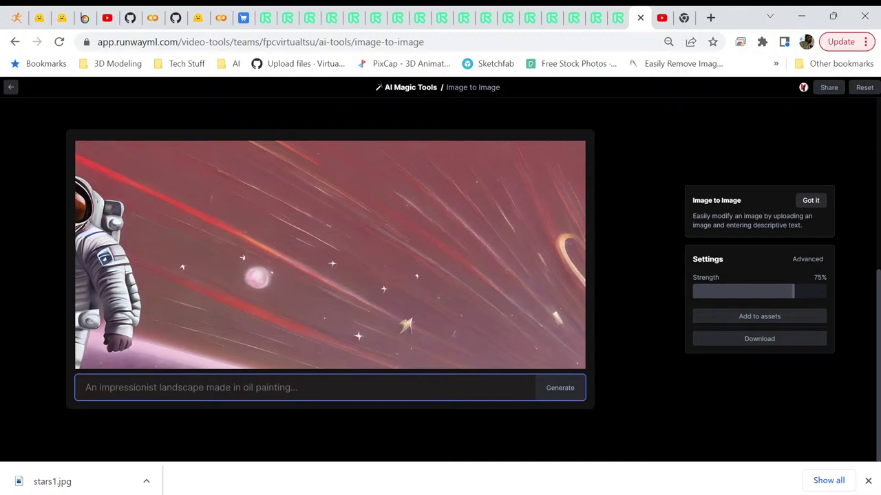
pyautogui.hotkey('alt', 'Left')
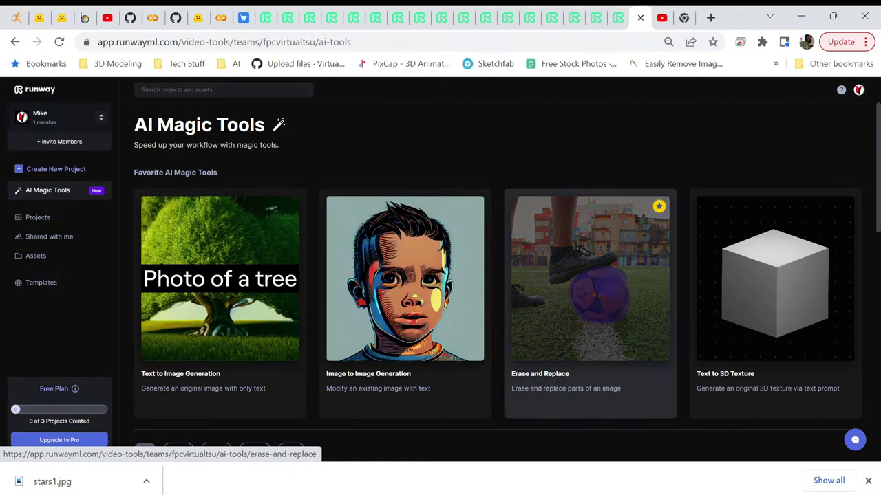
pyautogui.click(590, 279)
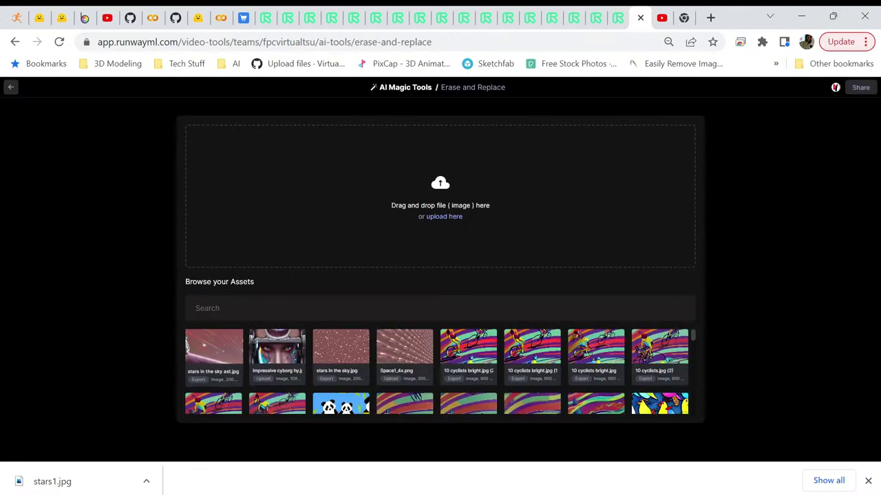
pyautogui.click(213, 348)
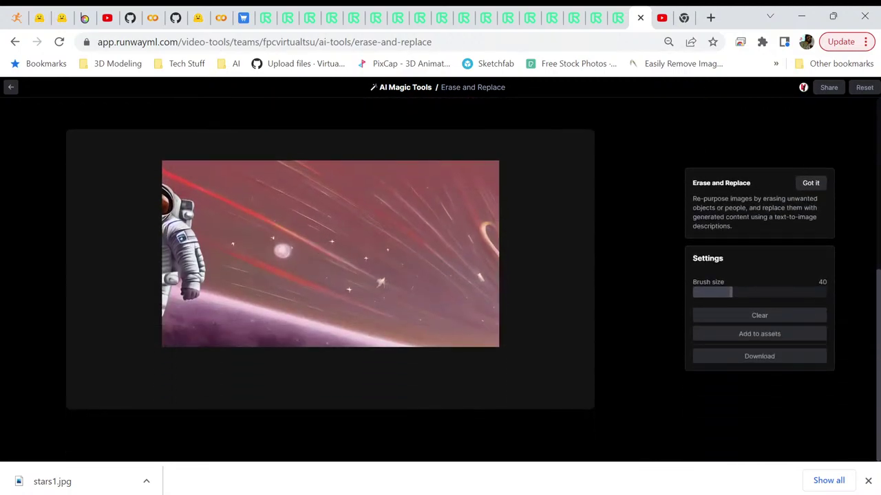
# Step: Paint an erase mask over the whole astronaut at the image's left edge with brush size 40
pyautogui.moveTo(194, 256)
pyautogui.mouseDown()
pyautogui.moveTo(168, 190)
pyautogui.moveTo(168, 262)
pyautogui.mouseUp()
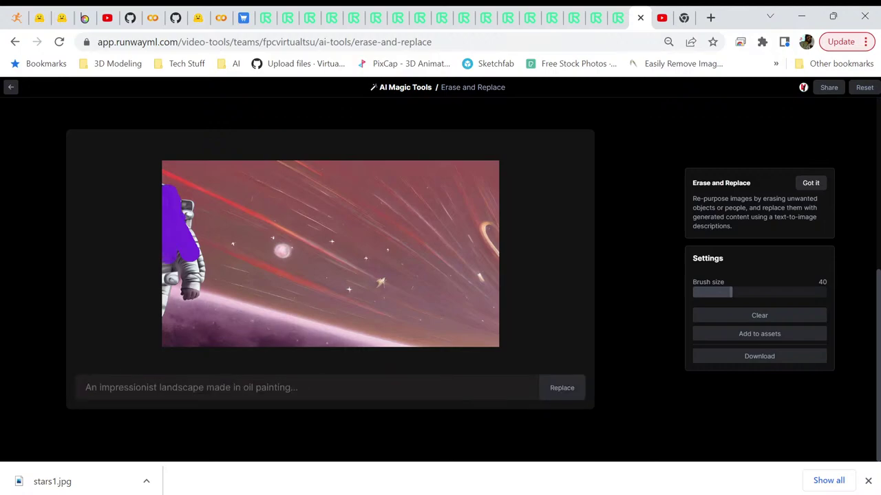
pyautogui.moveTo(185, 203)
pyautogui.mouseDown()
pyautogui.moveTo(197, 288)
pyautogui.moveTo(190, 297)
pyautogui.moveTo(166, 276)
pyautogui.moveTo(165, 318)
pyautogui.mouseUp()
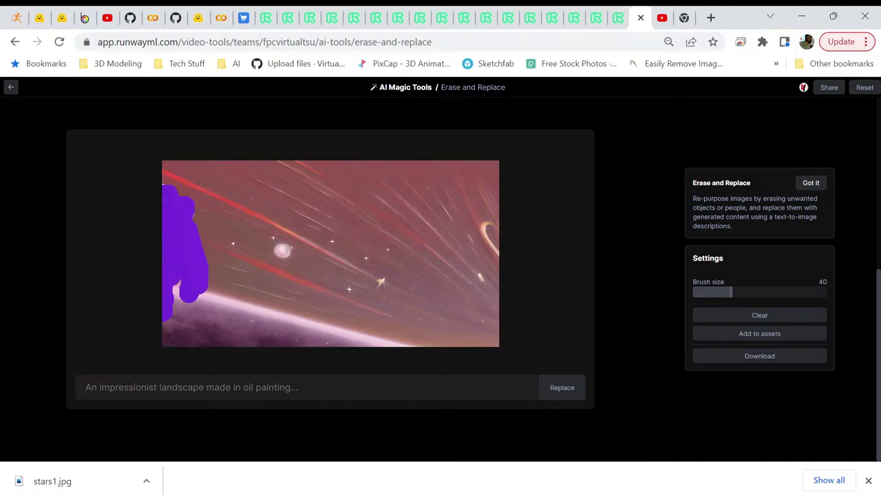
pyautogui.click(167, 182)
pyautogui.click(194, 215)
# Step: Switch to OBS, toggle the Mic/Aux mute, and return to the Erase and Replace session in Runway
pyautogui.click(429, 486)
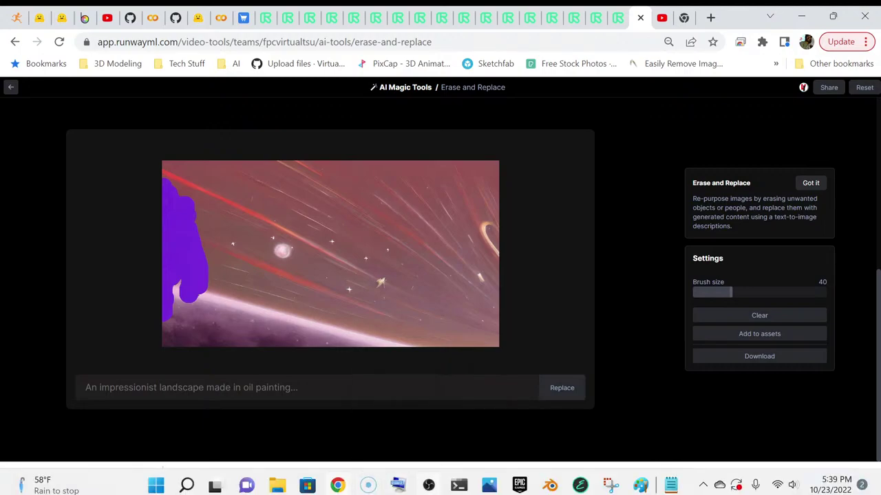
pyautogui.click(516, 395)
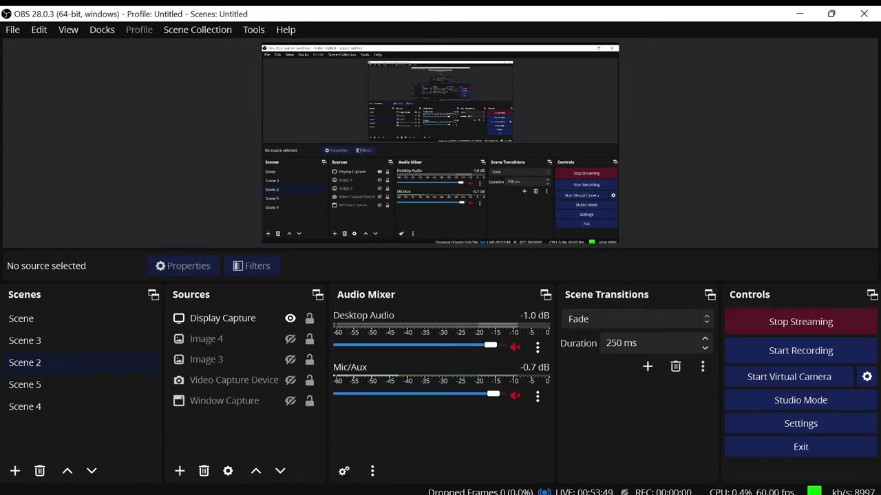
pyautogui.hotkey('alt', 'Tab')
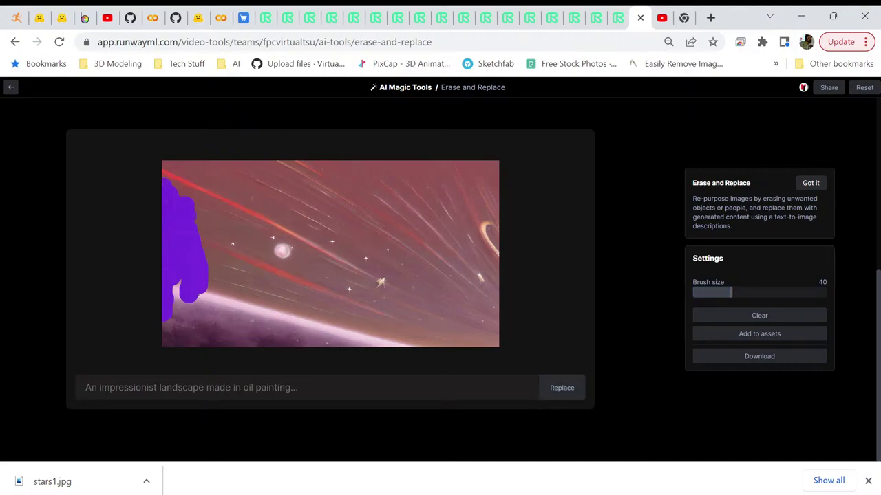
# Step: Open the replacement prompt for the masked astronaut area for editing
pyautogui.click(86, 387)
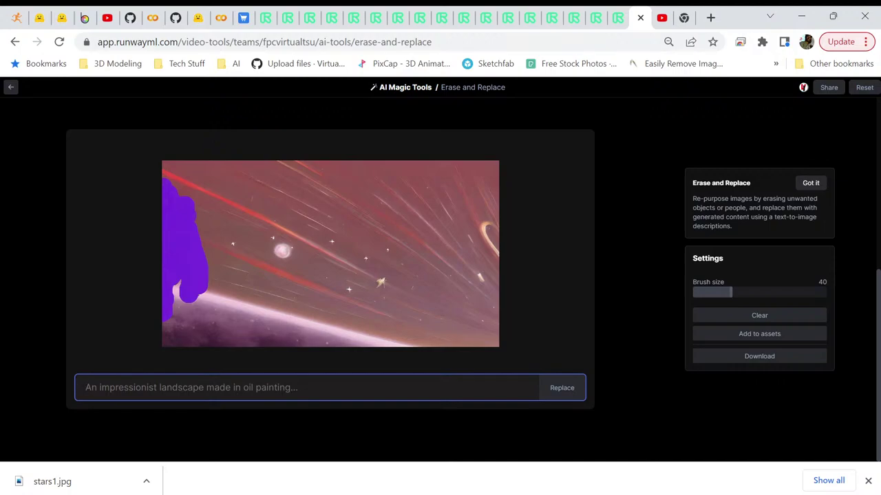
# Step: Enter "erase" as the replacement prompt for the masked astronaut
pyautogui.write('era')
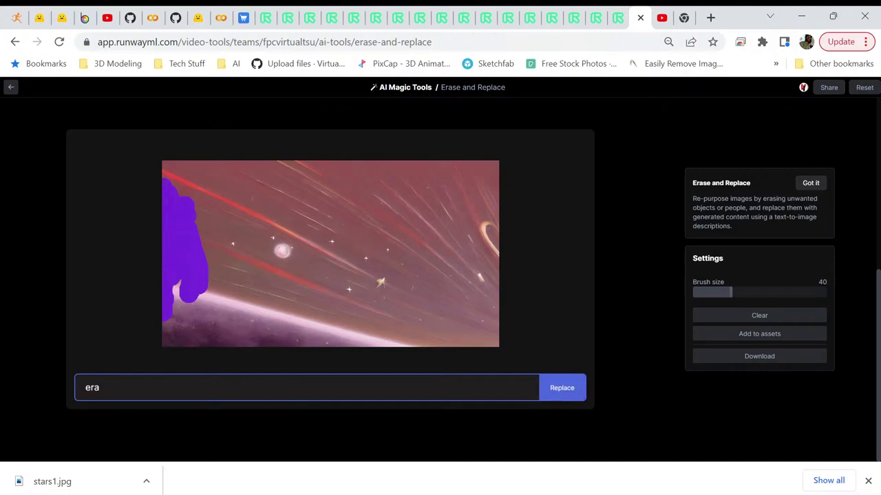
pyautogui.write('se')
pyautogui.click(428, 486)
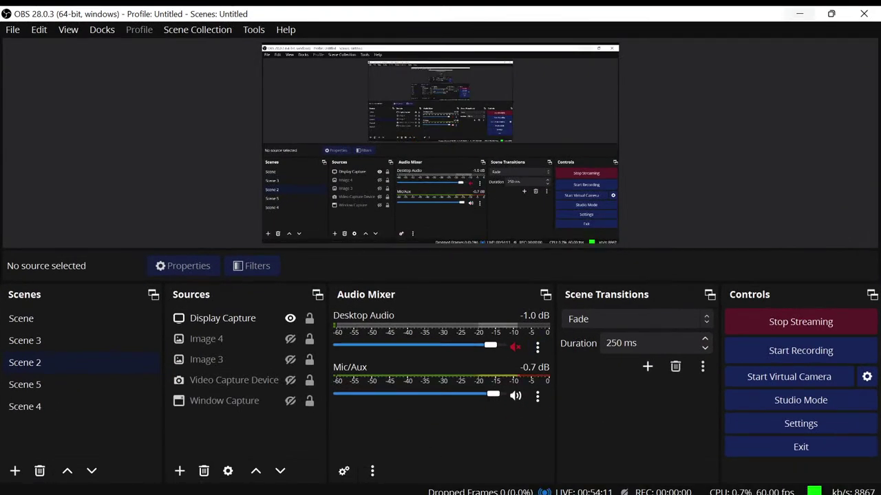
pyautogui.click(799, 13)
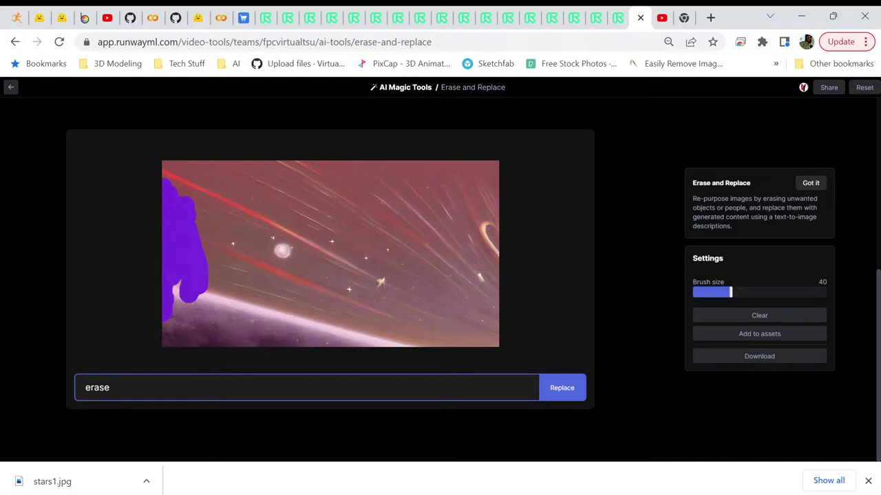
pyautogui.moveTo(730, 292)
pyautogui.mouseDown()
pyautogui.moveTo(692, 292)
pyautogui.moveTo(826, 293)
pyautogui.mouseUp()
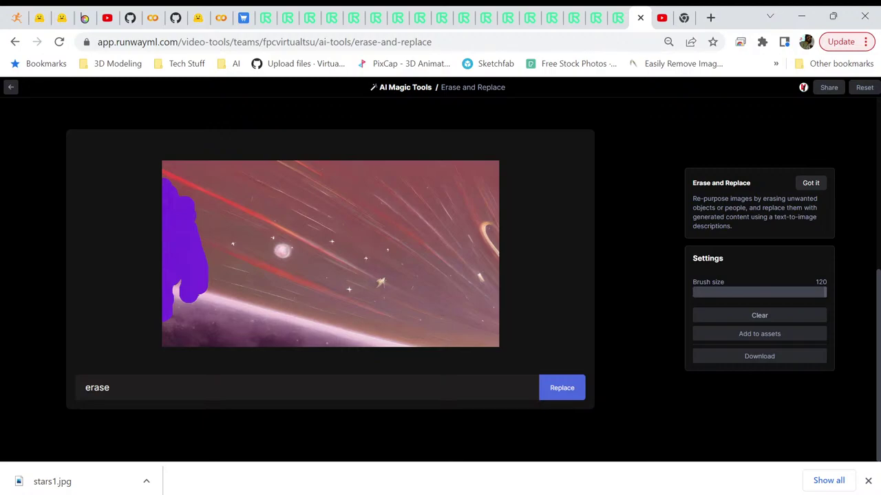
pyautogui.moveTo(826, 293); pyautogui.dragTo(709, 292)
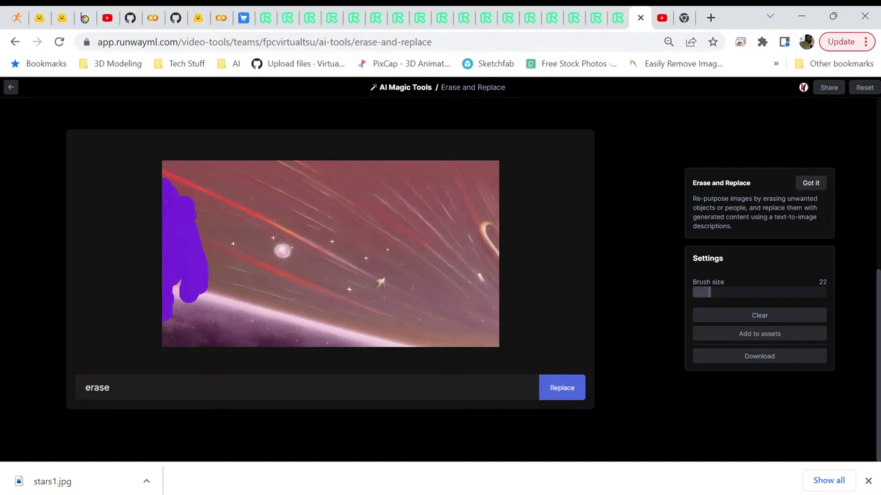
pyautogui.moveTo(177, 282)
pyautogui.mouseDown()
pyautogui.moveTo(175, 300)
pyautogui.moveTo(185, 308)
pyautogui.moveTo(173, 314)
pyautogui.mouseUp()
pyautogui.click(179, 192)
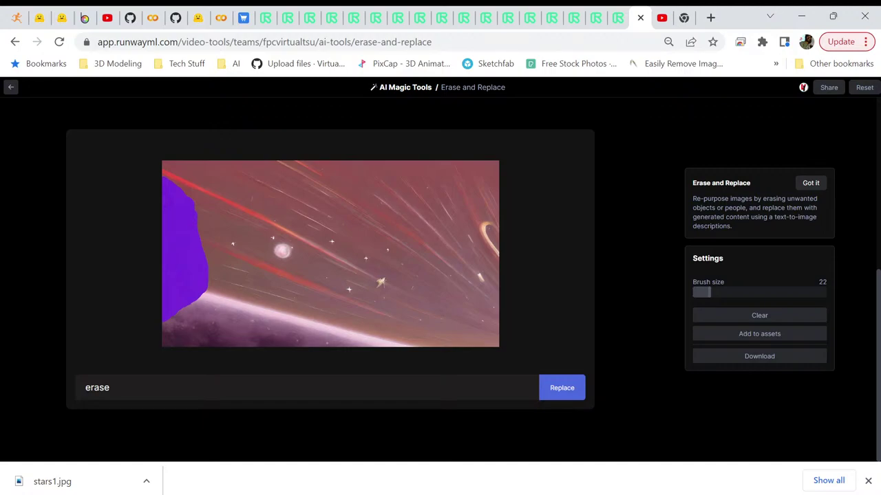
pyautogui.moveTo(206, 301); pyautogui.dragTo(206, 336)
# Step: Clear the existing mask and replace the astronaut using a fresh mask painted over it at brush size 80
pyautogui.click(759, 316)
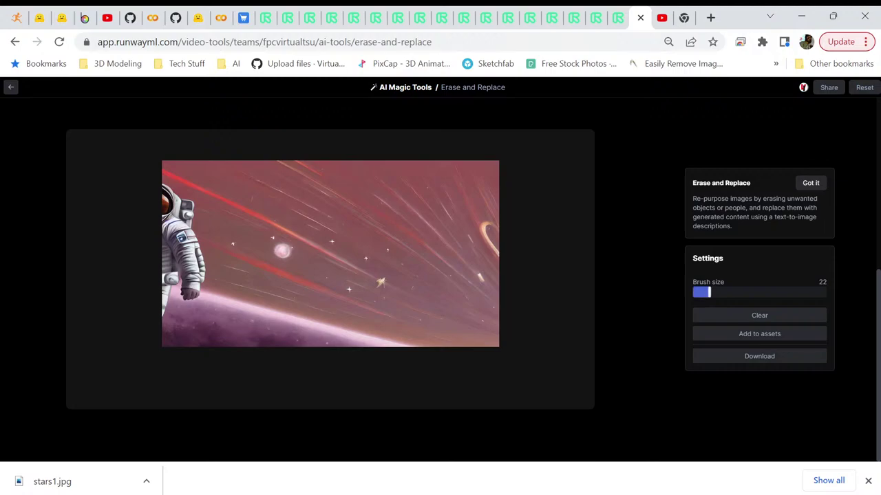
pyautogui.moveTo(710, 292); pyautogui.dragTo(779, 292)
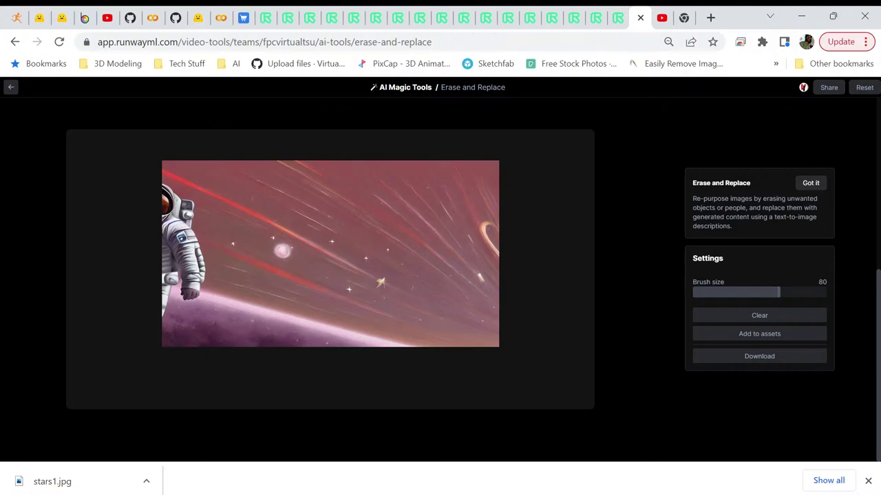
pyautogui.moveTo(175, 237)
pyautogui.mouseDown()
pyautogui.moveTo(176, 256)
pyautogui.moveTo(172, 230)
pyautogui.moveTo(172, 300)
pyautogui.moveTo(198, 259)
pyautogui.mouseUp()
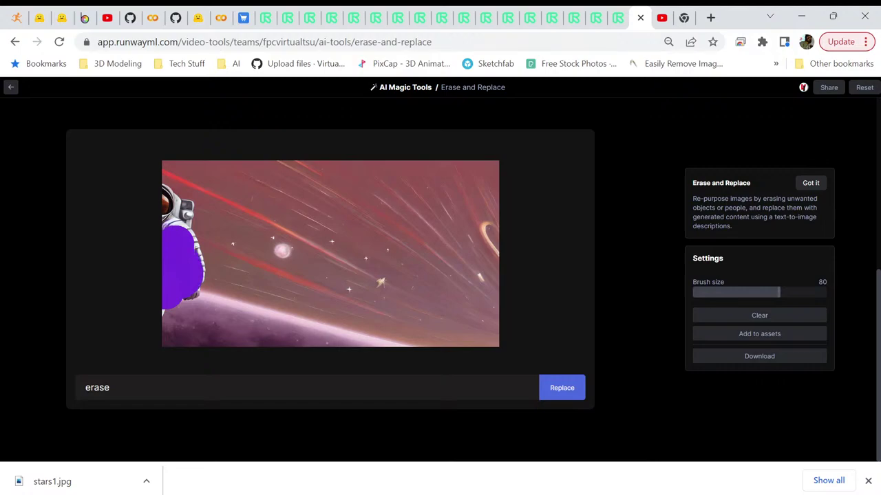
pyautogui.moveTo(192, 261)
pyautogui.mouseDown()
pyautogui.moveTo(172, 219)
pyautogui.moveTo(199, 258)
pyautogui.moveTo(194, 234)
pyautogui.moveTo(168, 187)
pyautogui.moveTo(191, 221)
pyautogui.moveTo(193, 200)
pyautogui.mouseUp()
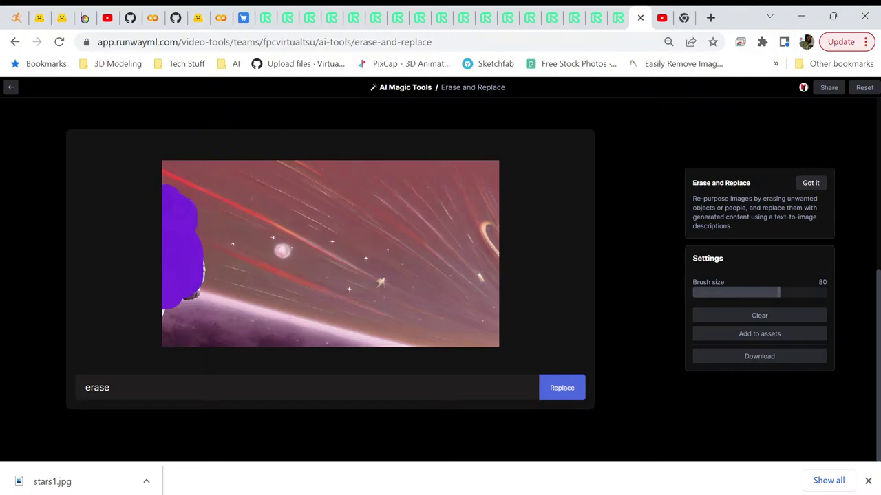
pyautogui.moveTo(199, 247)
pyautogui.mouseDown()
pyautogui.moveTo(203, 272)
pyautogui.moveTo(164, 317)
pyautogui.mouseUp()
pyautogui.moveTo(172, 180); pyautogui.dragTo(169, 189)
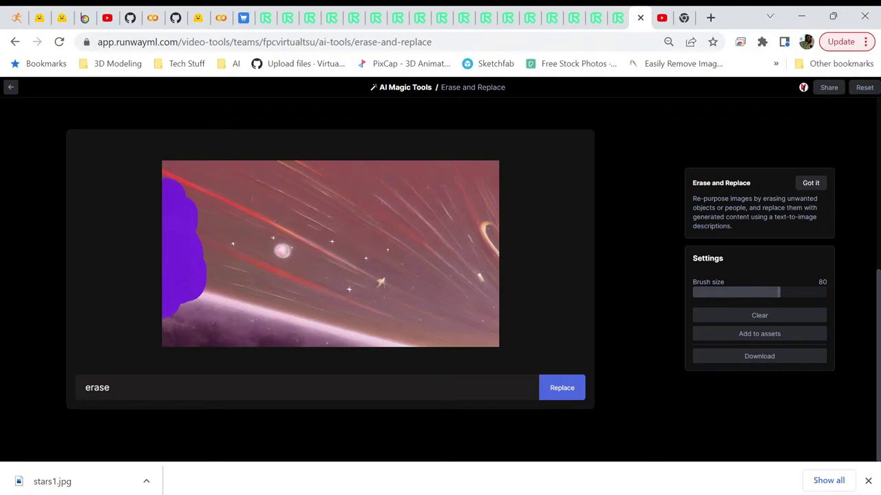
pyautogui.press('Return')
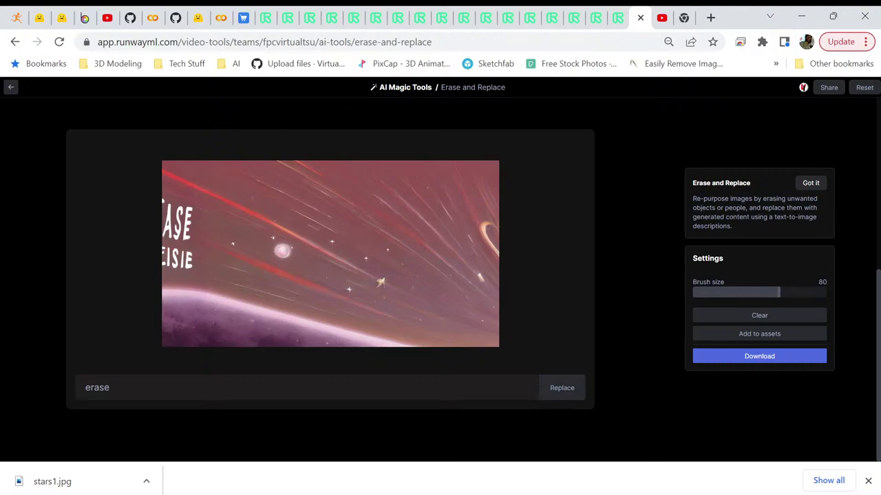
# Step: Mask the white lettering at the image's left edge with brush size 28 and run the "erase" replacement
pyautogui.moveTo(778, 292); pyautogui.dragTo(717, 292)
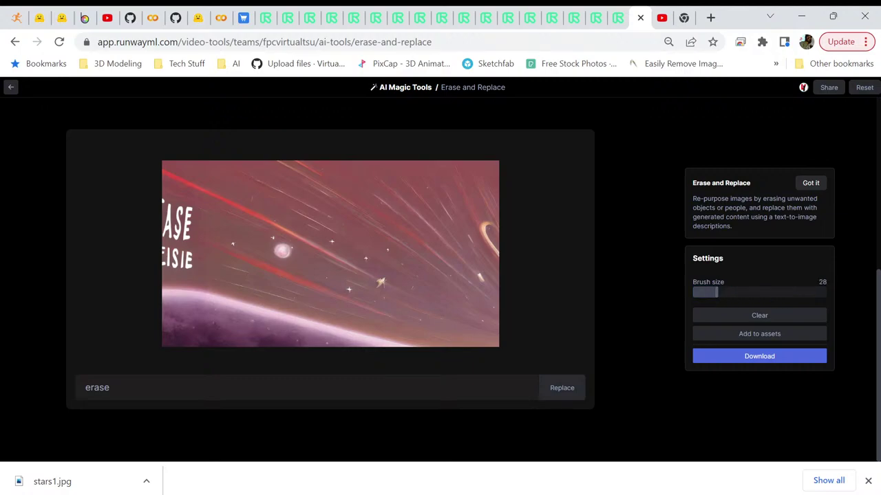
pyautogui.moveTo(191, 261)
pyautogui.mouseDown()
pyautogui.moveTo(165, 251)
pyautogui.moveTo(180, 263)
pyautogui.moveTo(165, 264)
pyautogui.moveTo(192, 270)
pyautogui.moveTo(176, 269)
pyautogui.mouseUp()
pyautogui.moveTo(184, 235)
pyautogui.mouseDown()
pyautogui.moveTo(169, 234)
pyautogui.moveTo(170, 244)
pyautogui.moveTo(189, 228)
pyautogui.moveTo(187, 211)
pyautogui.moveTo(170, 205)
pyautogui.moveTo(180, 220)
pyautogui.moveTo(165, 221)
pyautogui.mouseUp()
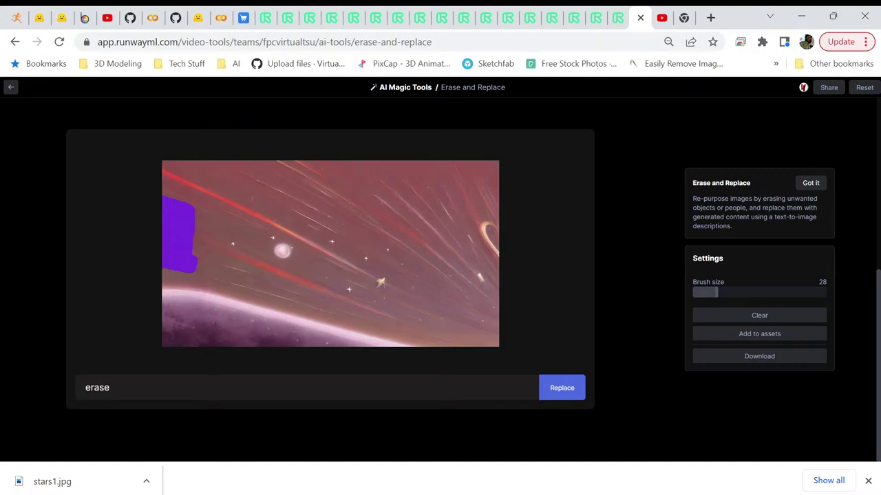
pyautogui.press('Return')
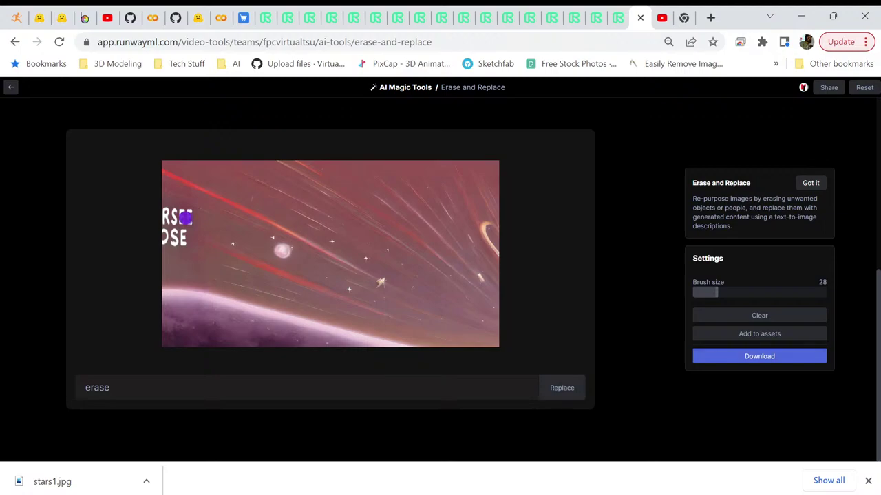
# Step: Paint over the remaining lettering and run the replacement with the prompt "erase text"
pyautogui.moveTo(187, 217)
pyautogui.mouseDown()
pyautogui.moveTo(165, 218)
pyautogui.moveTo(167, 239)
pyautogui.moveTo(184, 232)
pyautogui.moveTo(182, 248)
pyautogui.mouseUp()
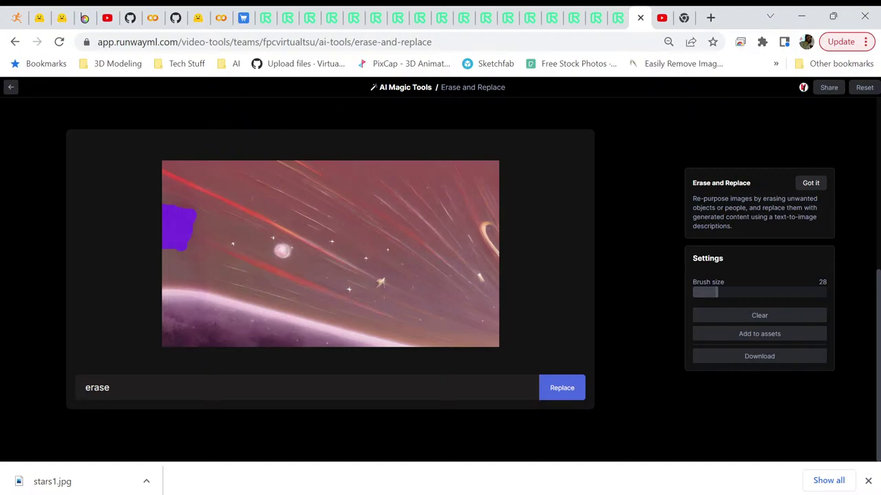
pyautogui.click(110, 388)
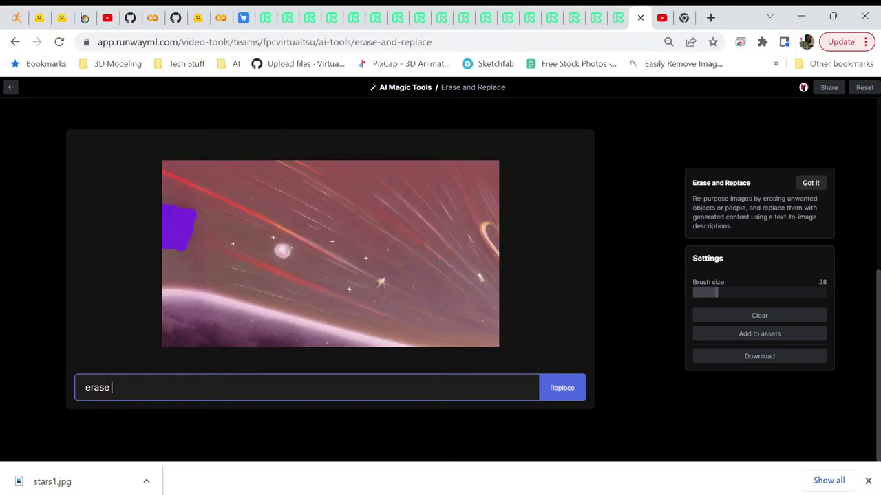
pyautogui.write('text')
pyautogui.press('Return')
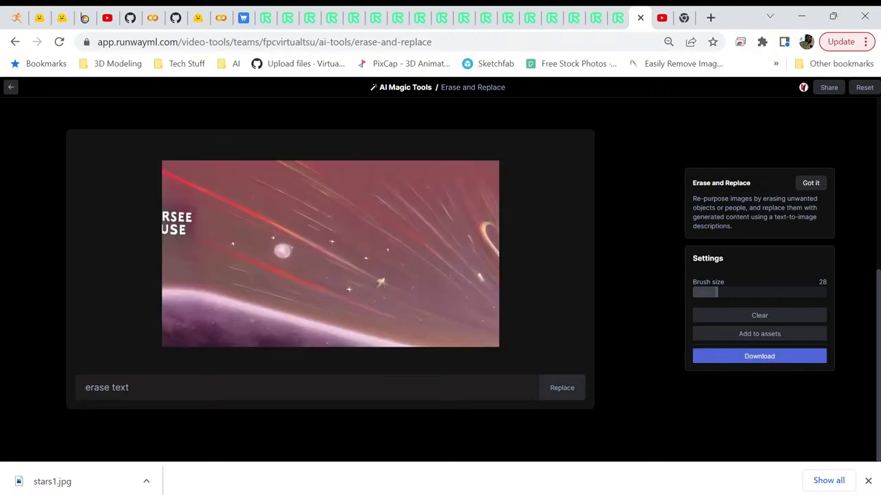
# Step: Mask the leftover lettering again and run the replacement with the prompt "erase background"
pyautogui.moveTo(181, 218)
pyautogui.mouseDown()
pyautogui.moveTo(192, 217)
pyautogui.moveTo(169, 216)
pyautogui.moveTo(179, 216)
pyautogui.moveTo(183, 230)
pyautogui.moveTo(166, 231)
pyautogui.moveTo(195, 227)
pyautogui.mouseUp()
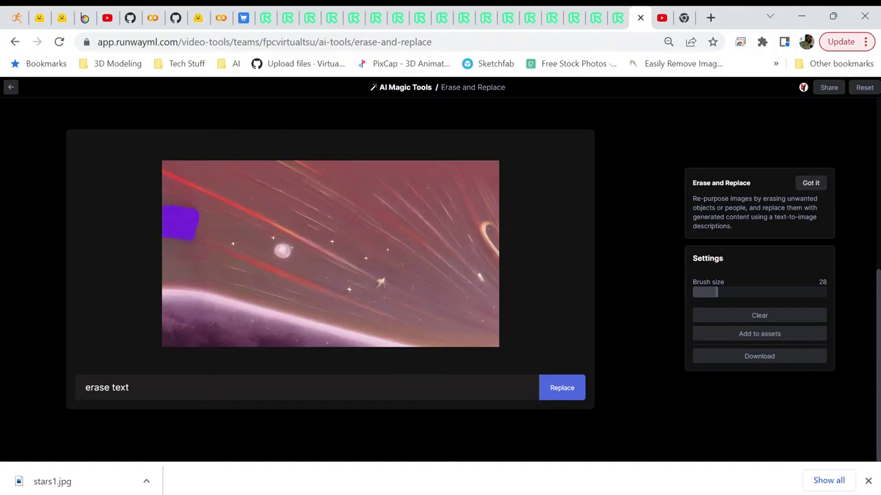
pyautogui.click(129, 387)
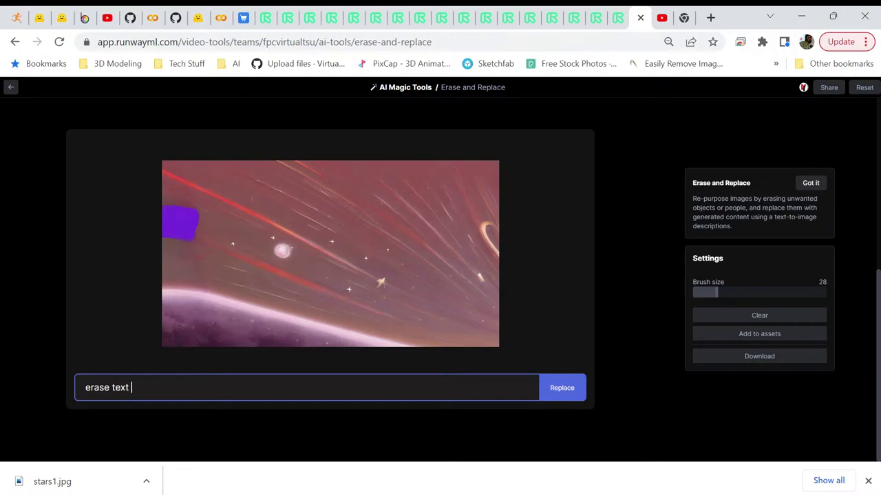
pyautogui.press('BackSpace')
pyautogui.press('BackSpace')
pyautogui.press('BackSpace')
pyautogui.press('BackSpace')
pyautogui.write('background,')
pyautogui.press('BackSpace')
pyautogui.press('Return')
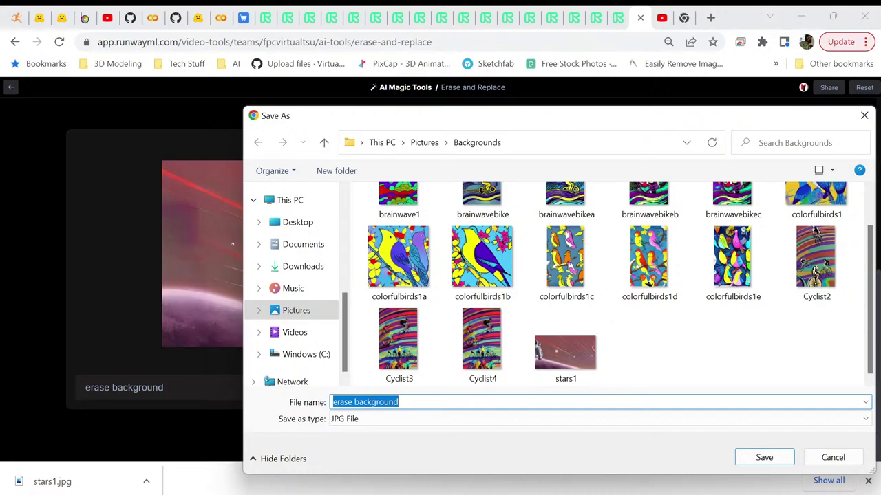
# Step: Save the edited image as stars1a in the Backgrounds folder
pyautogui.click(565, 353)
pyautogui.press('Tab')
pyautogui.click(355, 402)
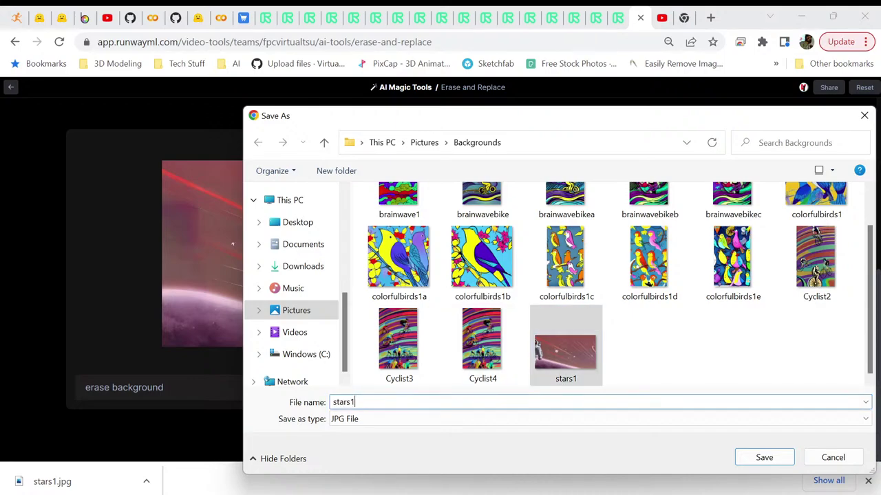
pyautogui.write('a')
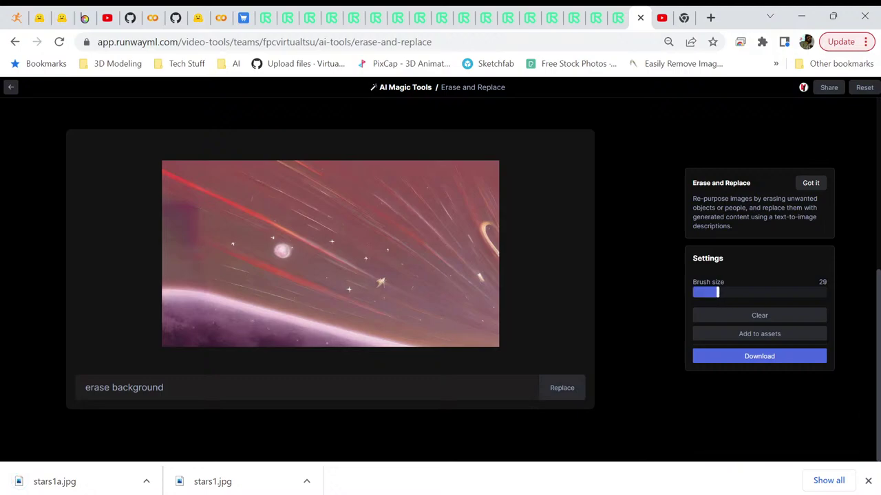
# Step: Mask the dark patch at the image's left edge down to the planet's rim with brush size 44
pyautogui.moveTo(716, 293); pyautogui.dragTo(736, 293)
pyautogui.moveTo(198, 242)
pyautogui.mouseDown()
pyautogui.moveTo(177, 212)
pyautogui.moveTo(170, 237)
pyautogui.moveTo(182, 235)
pyautogui.moveTo(180, 256)
pyautogui.mouseUp()
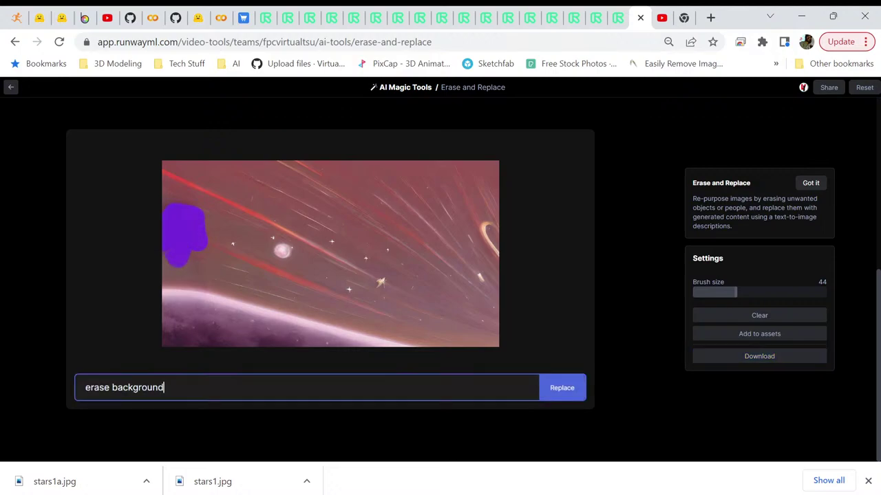
pyautogui.moveTo(170, 202)
pyautogui.mouseDown()
pyautogui.moveTo(190, 201)
pyautogui.moveTo(198, 260)
pyautogui.moveTo(172, 270)
pyautogui.moveTo(176, 283)
pyautogui.moveTo(204, 278)
pyautogui.moveTo(169, 286)
pyautogui.moveTo(165, 268)
pyautogui.mouseUp()
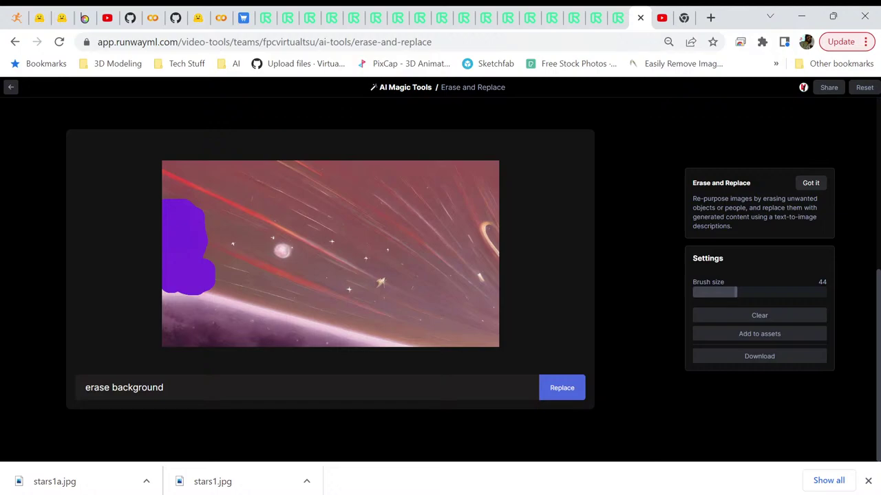
# Step: Reword the replacement prompt as "correct background and match it"
pyautogui.moveTo(86, 388); pyautogui.dragTo(110, 387)
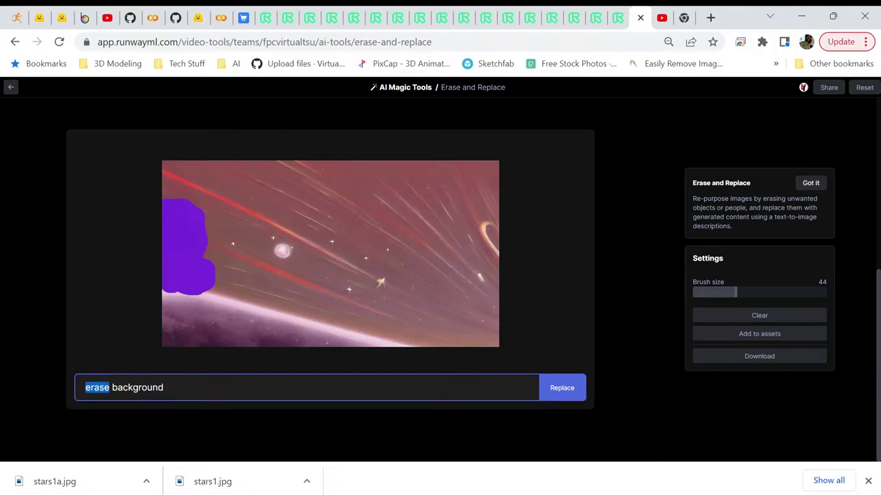
pyautogui.write('correct')
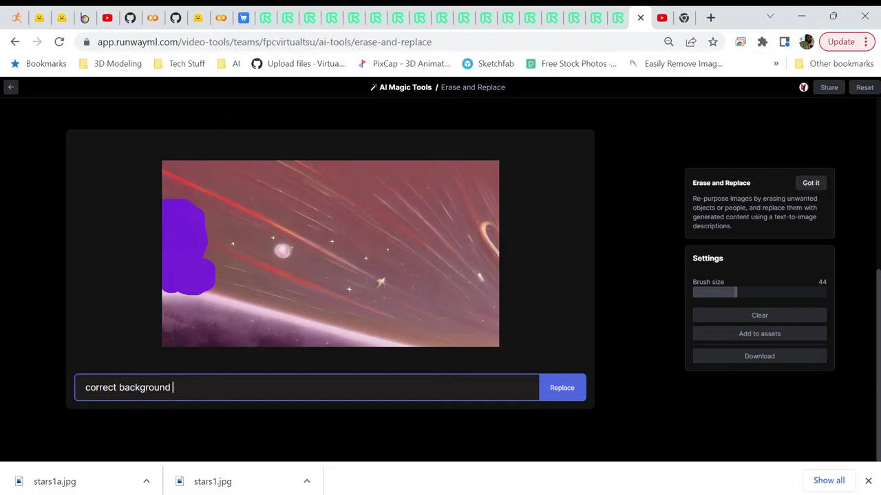
pyautogui.write('and match it')
# Step: Rearrange the prompt to read "correct and match background" and run the replacement on the masked patch
pyautogui.hotkey('ctrl', 'Left')
pyautogui.hotkey('ctrl', 'Left')
pyautogui.hotkey('shift', 'Right')
pyautogui.hotkey('shift', 'Right')
pyautogui.hotkey('shift', 'Right')
pyautogui.hotkey('shift', 'Right')
pyautogui.hotkey('shift', 'Right')
pyautogui.hotkey('ctrl', 'c')
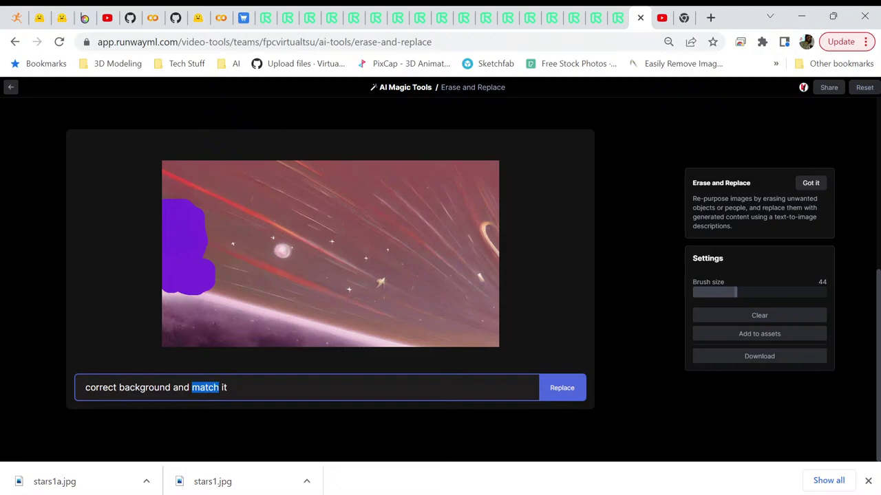
pyautogui.rightClick(216, 388)
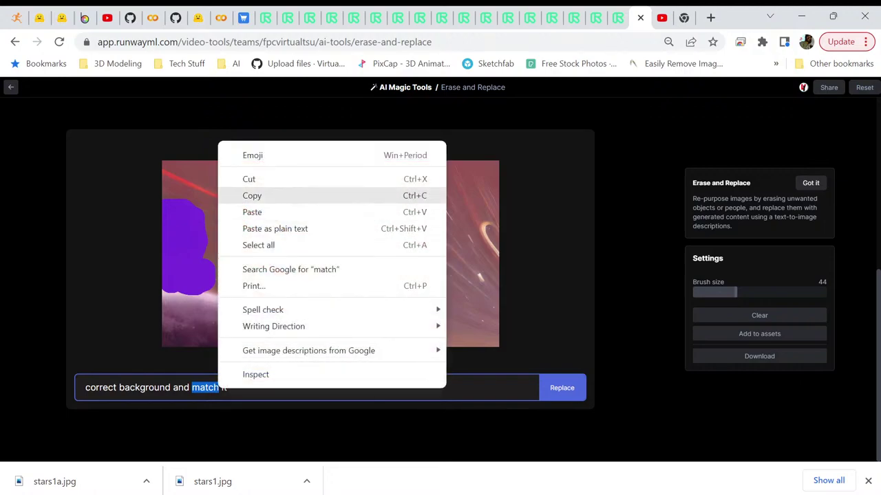
pyautogui.click(237, 178)
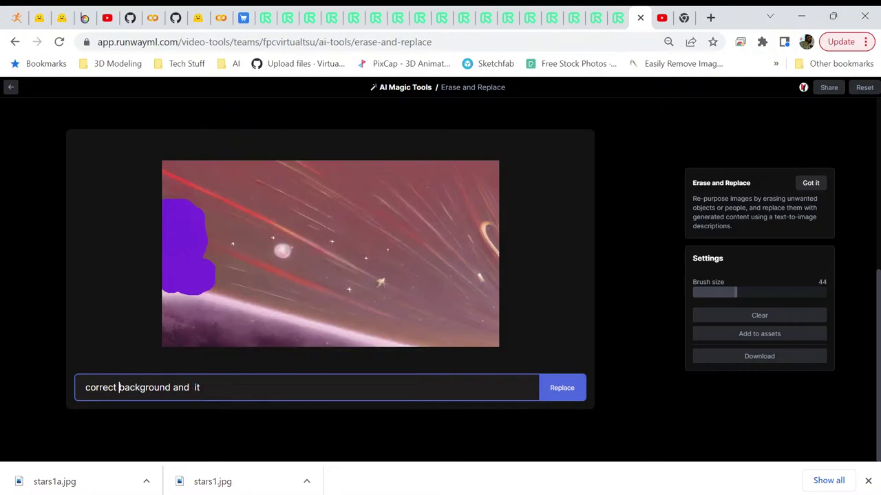
pyautogui.write('and')
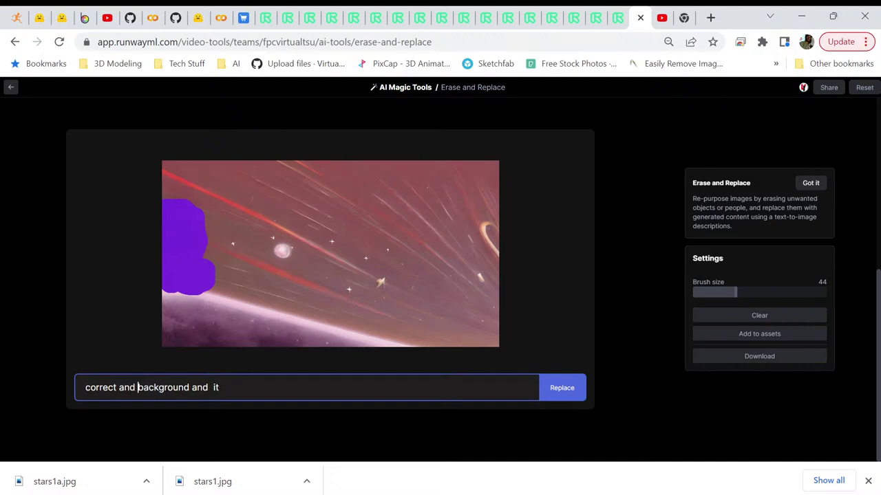
pyautogui.rightClick(137, 387)
pyautogui.click(170, 255)
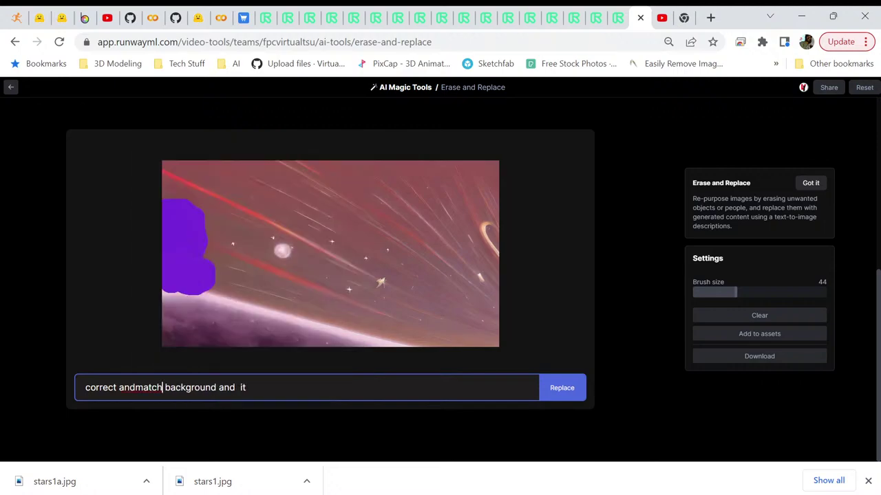
pyautogui.click(135, 387)
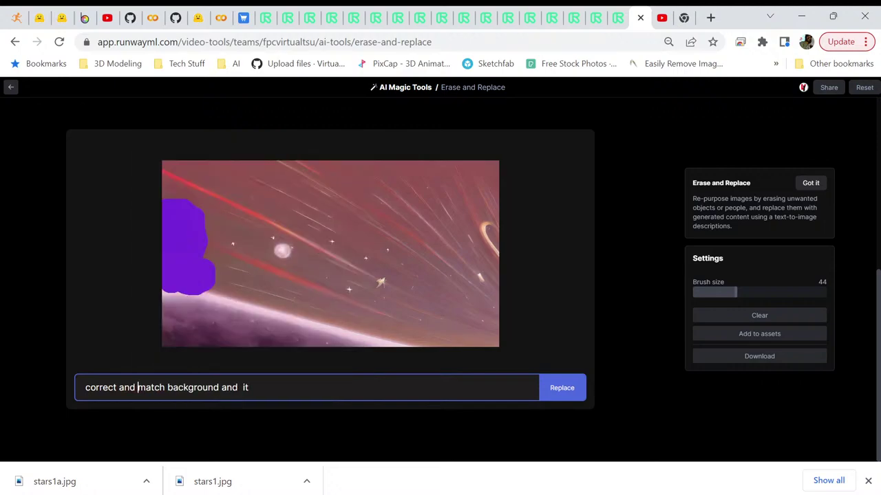
pyautogui.moveTo(219, 388); pyautogui.dragTo(249, 387)
pyautogui.press('BackSpace')
pyautogui.press('Return')
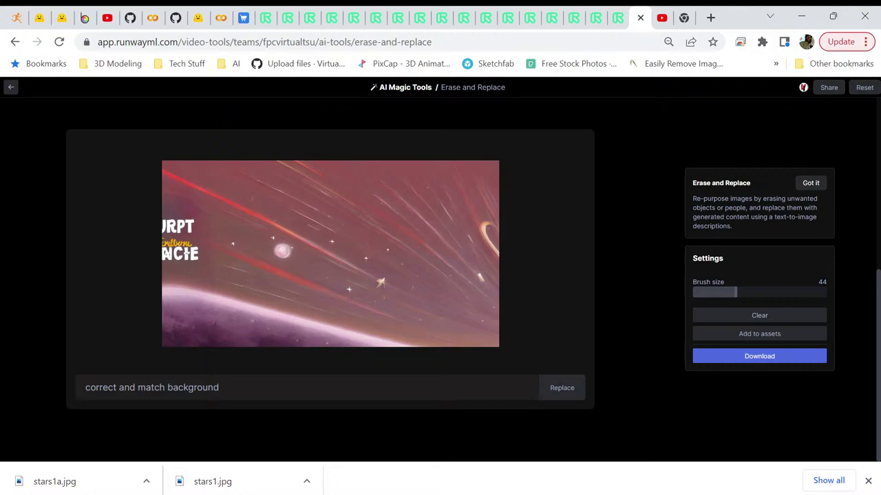
# Step: Mask the leftover lettering at the image's left edge and run the replacement with the prompt "correct and match background, erase background"
pyautogui.moveTo(206, 254); pyautogui.dragTo(168, 253)
pyautogui.moveTo(198, 223)
pyautogui.mouseDown()
pyautogui.moveTo(169, 222)
pyautogui.moveTo(165, 259)
pyautogui.mouseUp()
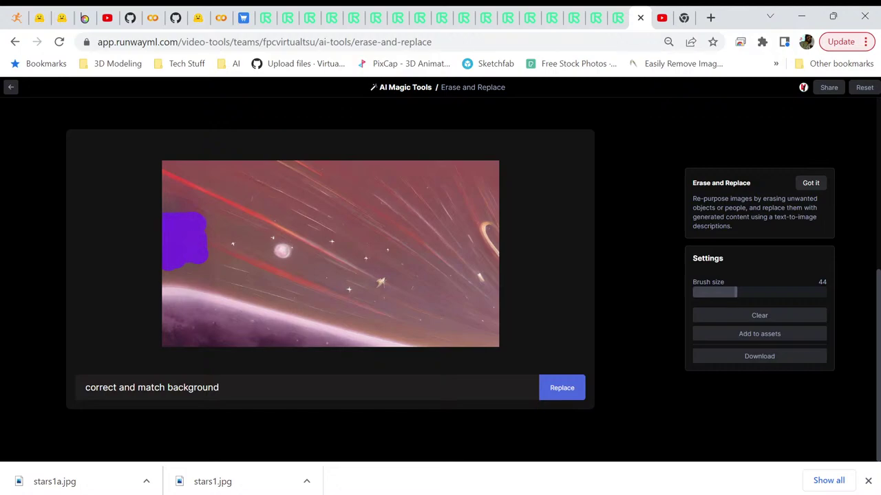
pyautogui.click(219, 387)
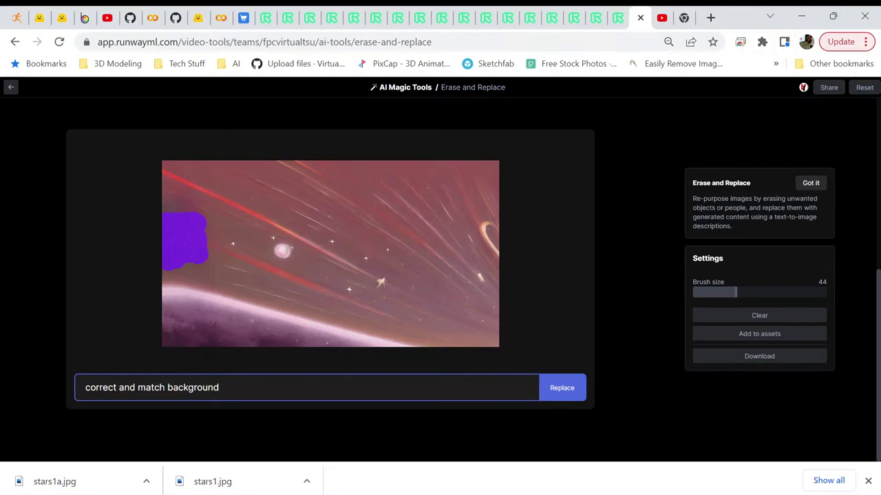
pyautogui.write(', erase background')
pyautogui.press('Return')
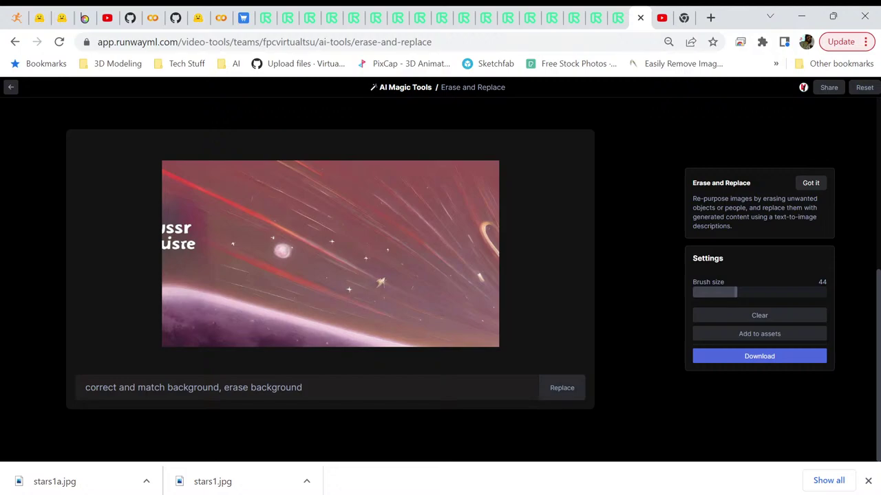
# Step: Switch to the Image to Image tool holding the astronaut picture and copy its fixed seed number
pyautogui.hotkey('ctrl', 'shift', 'Tab')
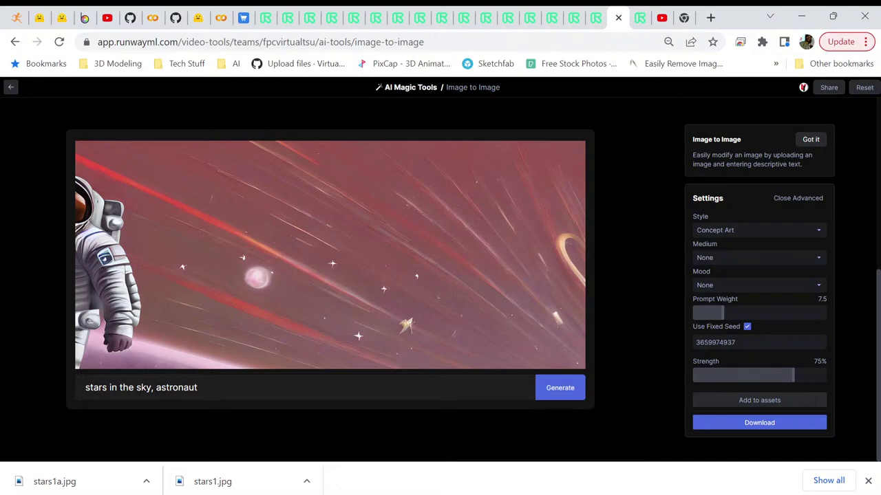
pyautogui.scroll(4, 441, 275)
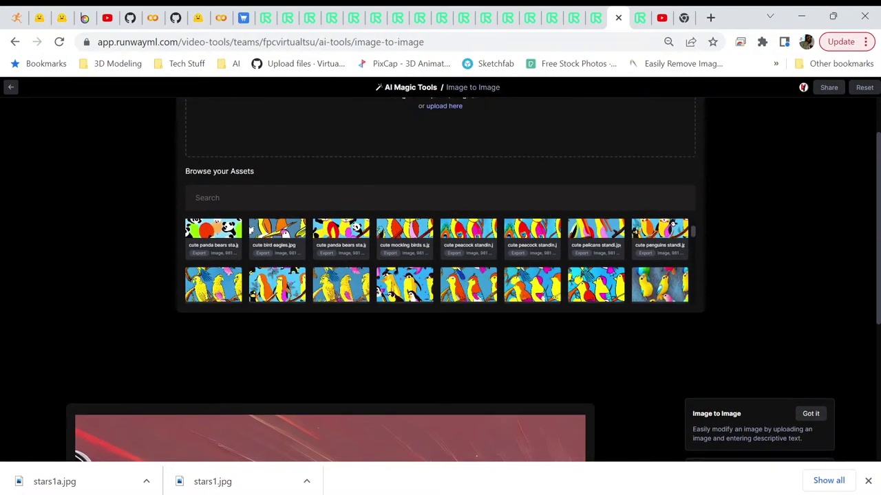
pyautogui.scroll(-2, 440, 275)
pyautogui.scroll(-2, 441, 275)
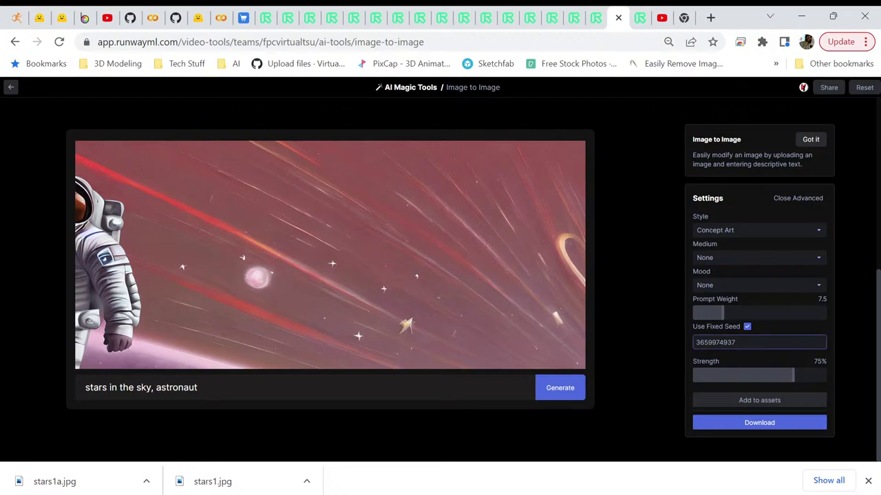
pyautogui.hotkey('ctrl', 'a')
pyautogui.rightClick(737, 344)
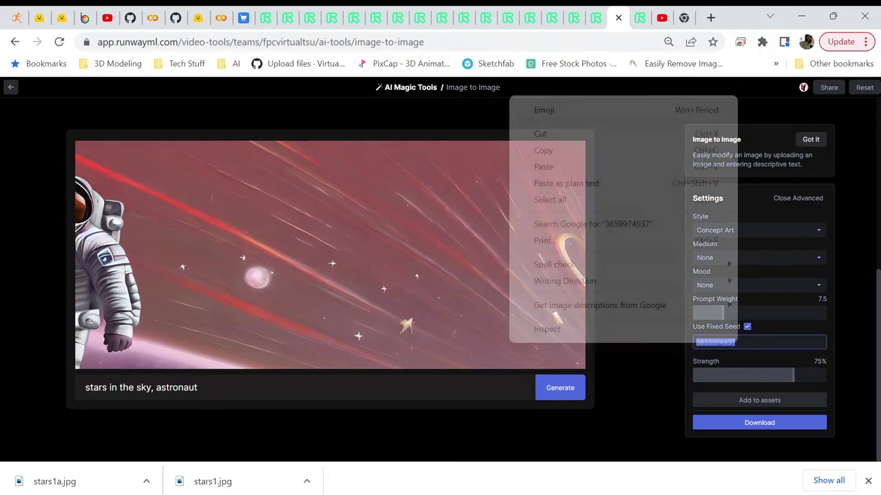
pyautogui.click(550, 150)
# Step: Turn off the fixed seed and regenerate the image from the prompt "stars in the sky, astronaut"
pyautogui.scroll(3, 441, 275)
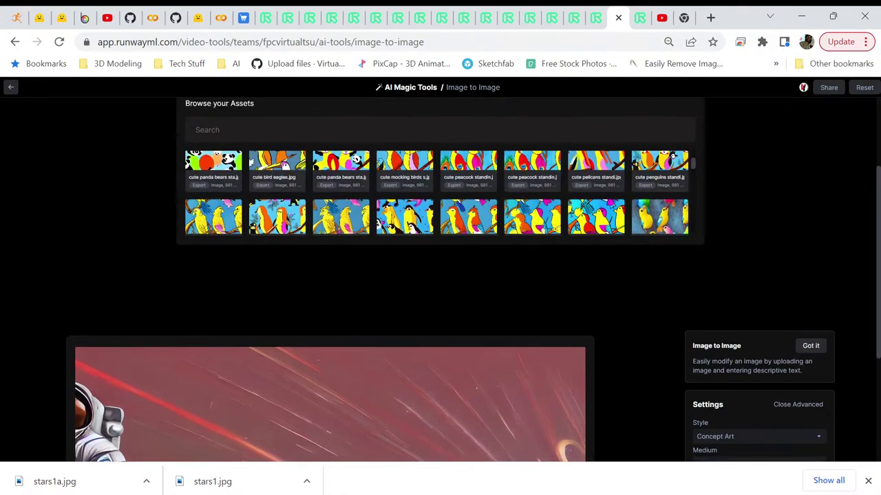
pyautogui.scroll(3, 440, 275)
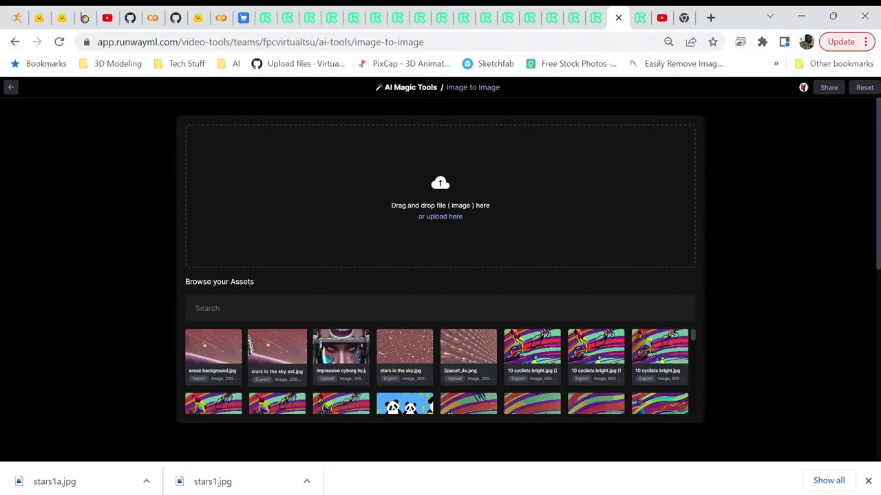
pyautogui.scroll(-3, 440, 275)
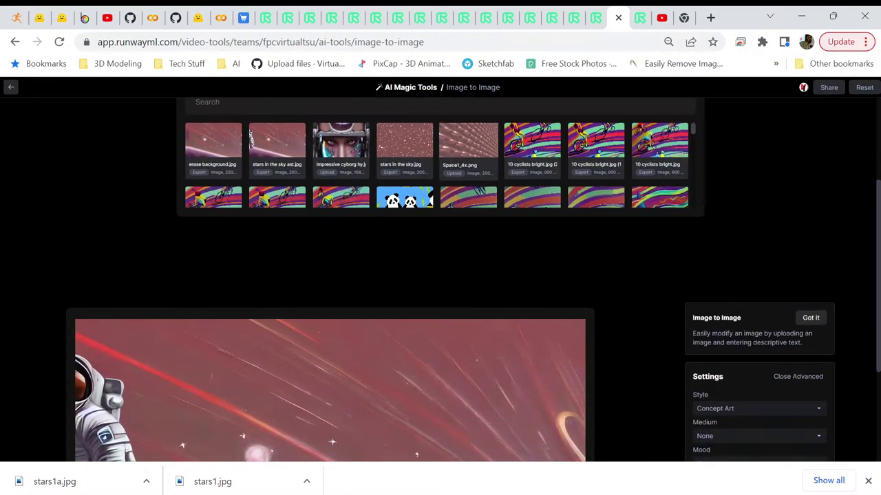
pyautogui.scroll(1, 440, 275)
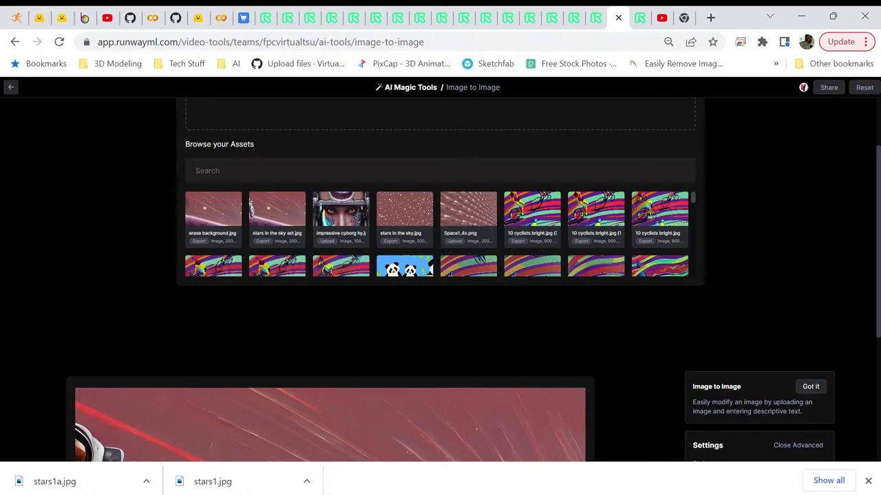
pyautogui.scroll(-3, 440, 276)
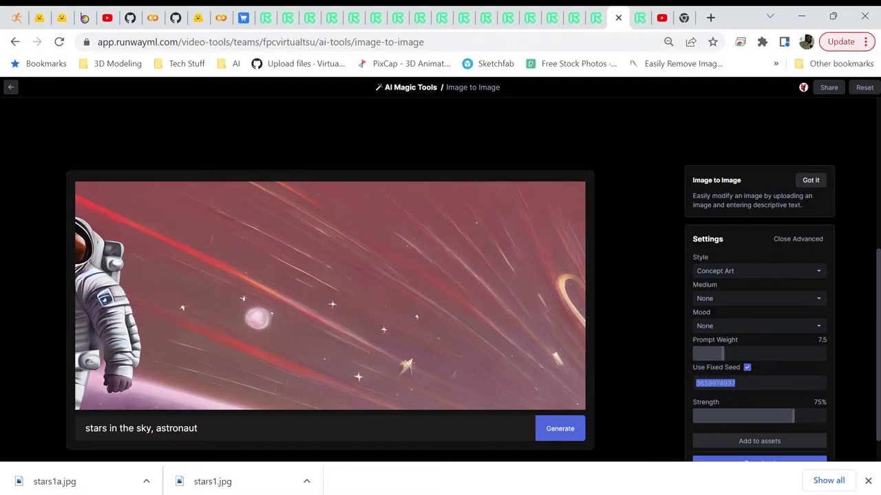
pyautogui.click(747, 368)
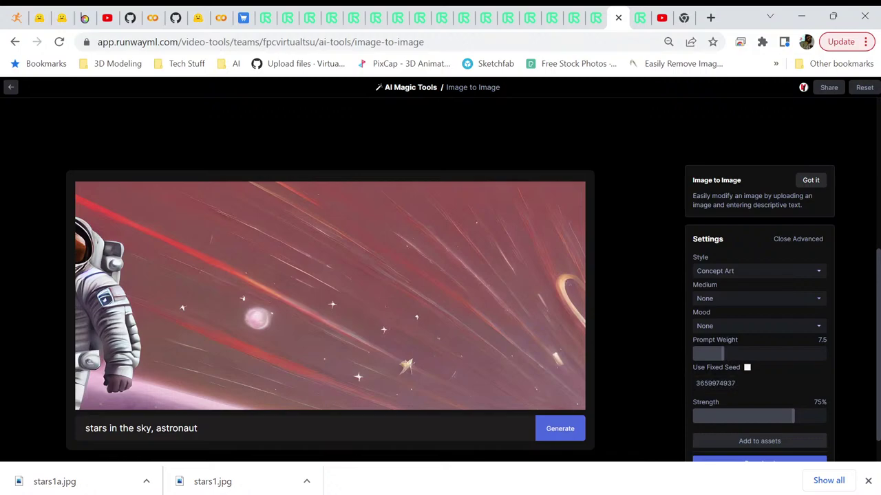
pyautogui.click(559, 429)
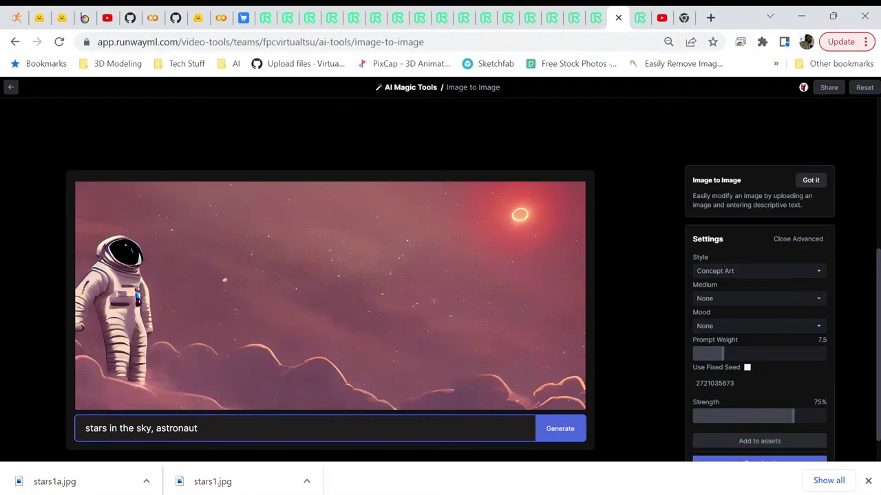
# Step: Open the generated astronaut image in its own tab, examine it enlarged, and return to Image to Image
pyautogui.rightClick(398, 280)
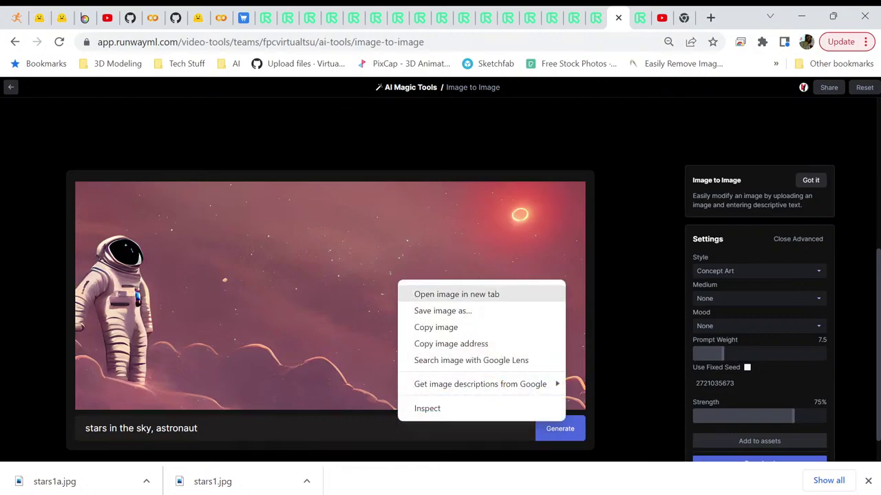
pyautogui.click(456, 294)
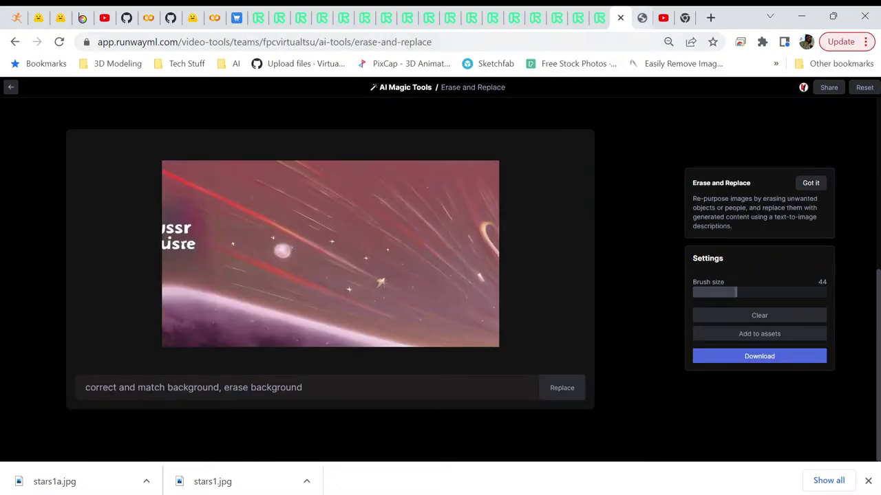
pyautogui.click(642, 18)
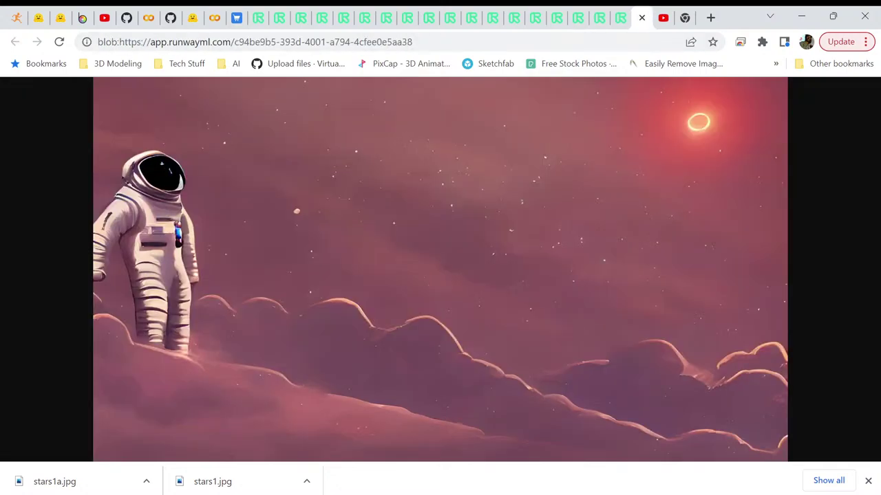
pyautogui.click(868, 480)
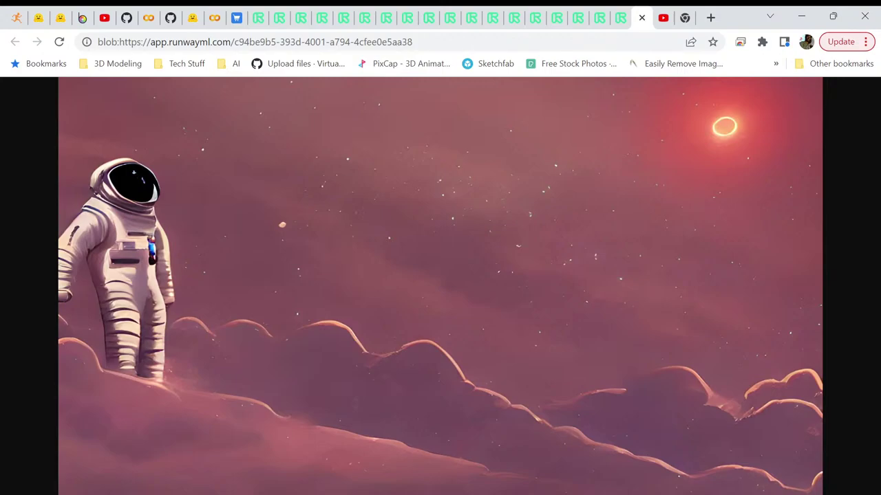
pyautogui.click(620, 17)
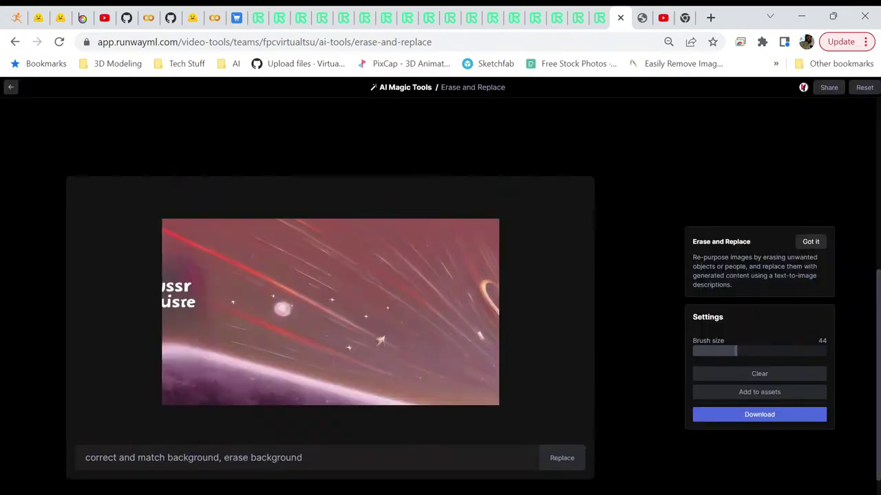
pyautogui.click(597, 17)
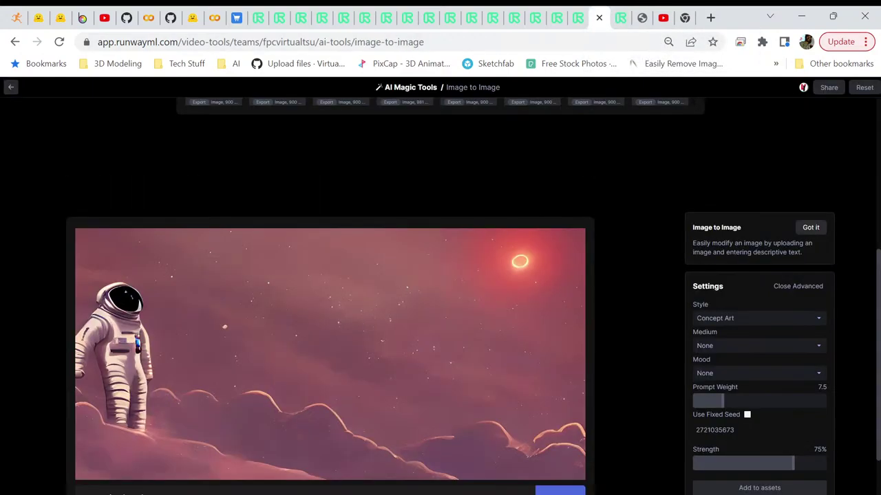
pyautogui.scroll(-1, 440, 296)
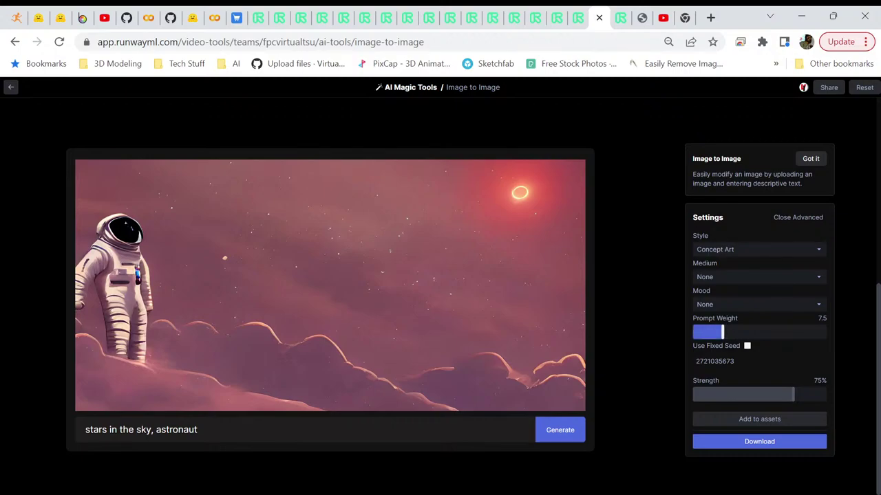
# Step: Add the generated astronaut image to the assets and download it as stars1b into the Backgrounds folder
pyautogui.moveTo(714, 318)
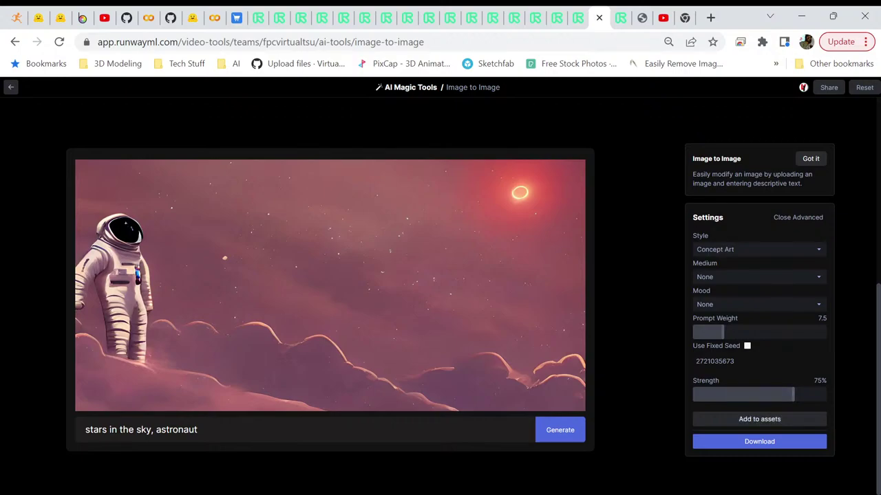
pyautogui.click(759, 419)
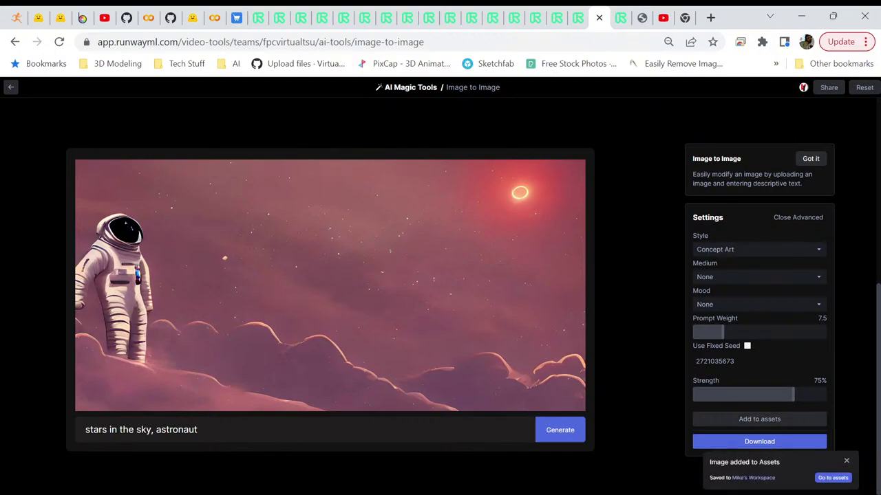
pyautogui.click(759, 441)
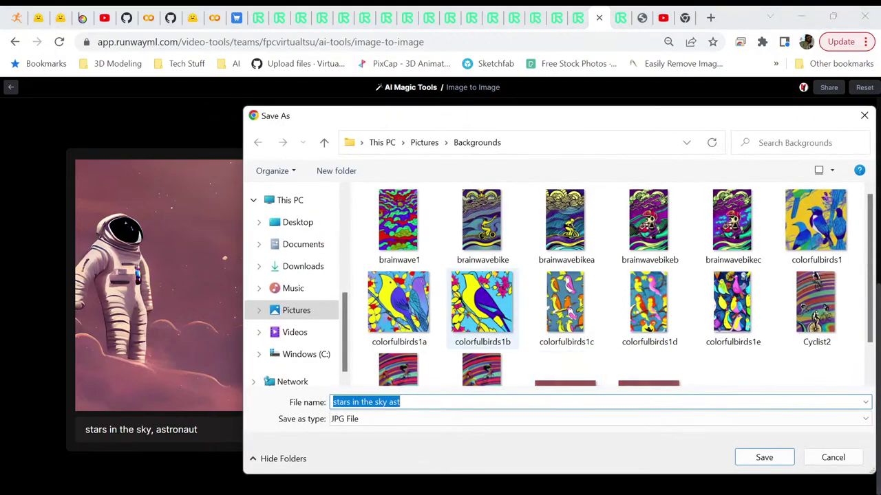
pyautogui.scroll(-1, 619, 282)
pyautogui.click(649, 354)
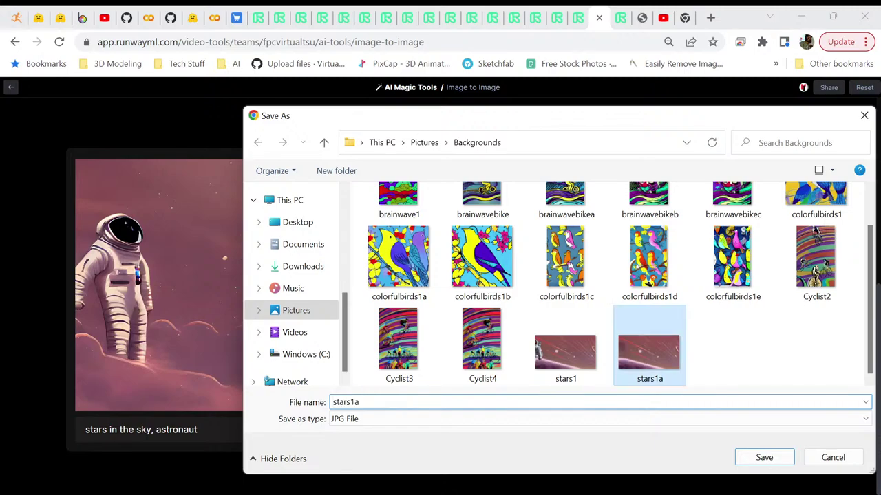
pyautogui.click(357, 402)
pyautogui.click(359, 402)
pyautogui.hotkey('shift', 'Left')
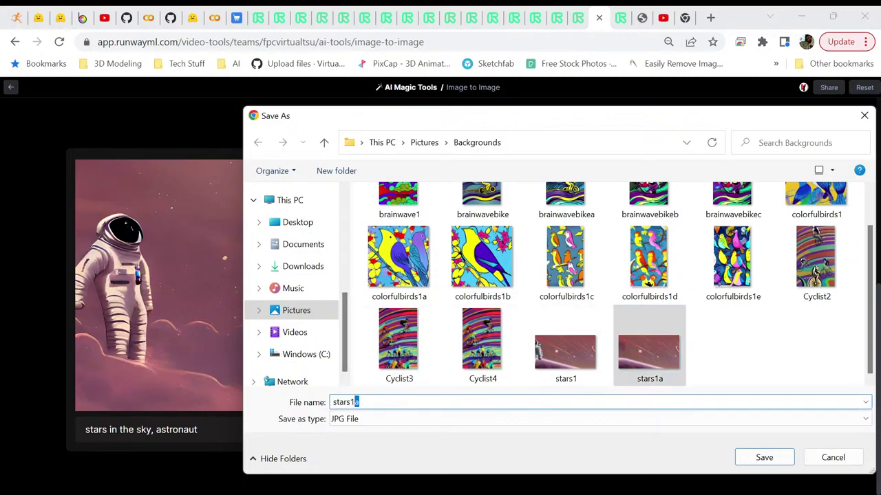
pyautogui.write('b')
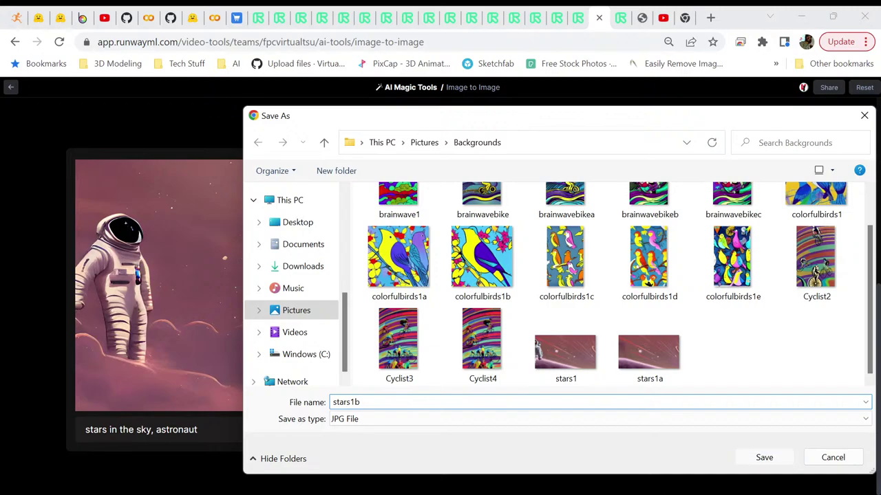
pyautogui.press('Return')
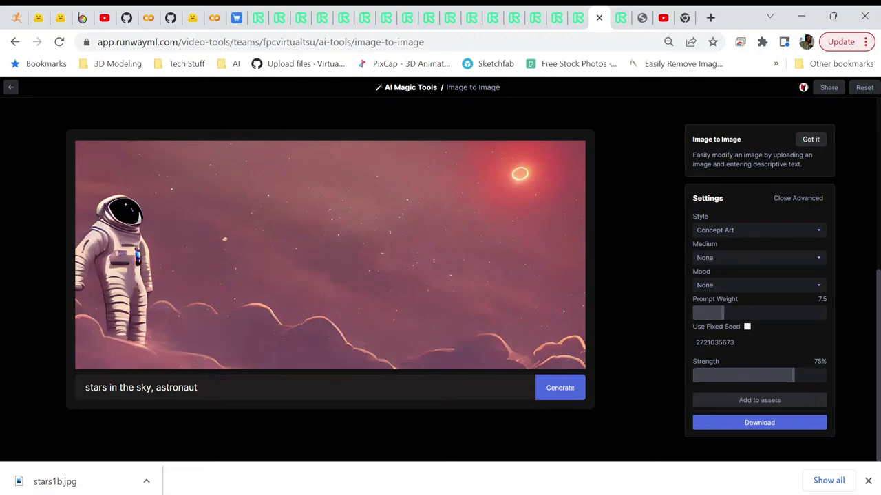
# Step: Change the prompt to "stars in the sky, 10 astronauts"
pyautogui.click(198, 388)
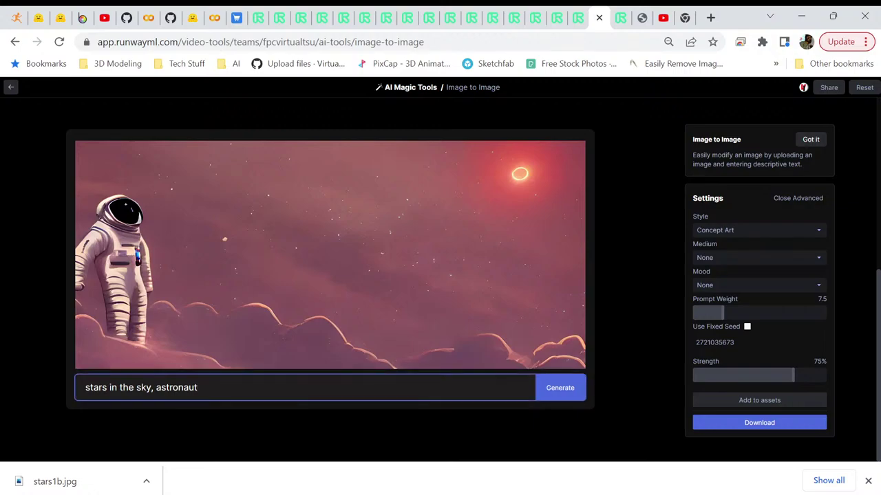
pyautogui.write('s')
pyautogui.click(152, 388)
pyautogui.write('10')
pyautogui.click(746, 326)
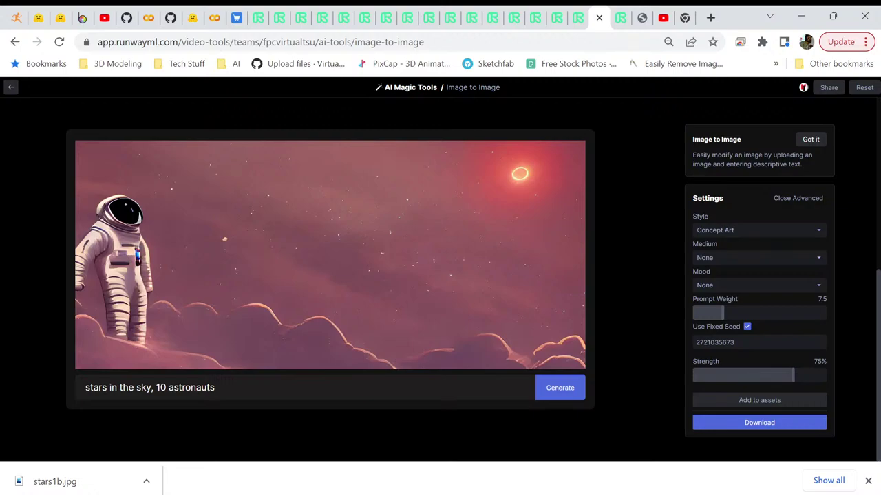
pyautogui.click(757, 342)
pyautogui.click(757, 342)
pyautogui.click(757, 342)
pyautogui.moveTo(715, 326)
pyautogui.click(757, 342)
pyautogui.press('Tab')
pyautogui.press('Return')
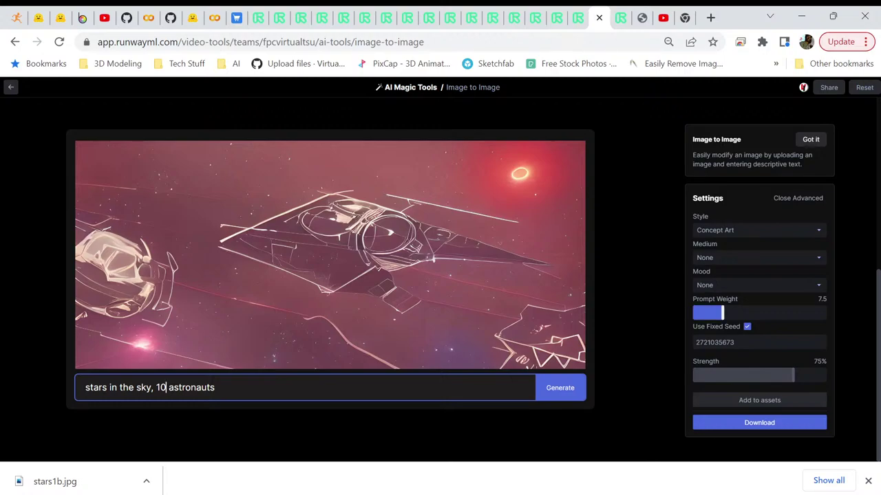
# Step: Regenerate the ten-astronaut image with the prompt weight at 18.6 and again at 23.4
pyautogui.moveTo(723, 313); pyautogui.dragTo(775, 313)
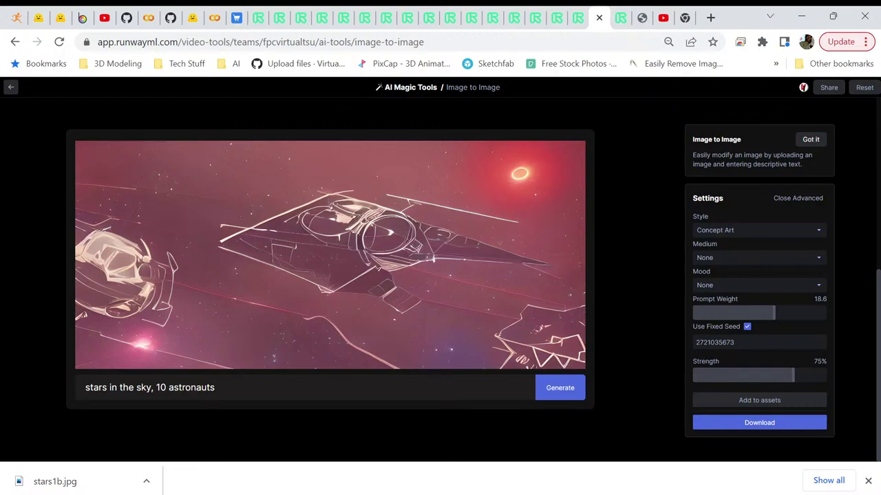
pyautogui.click(560, 388)
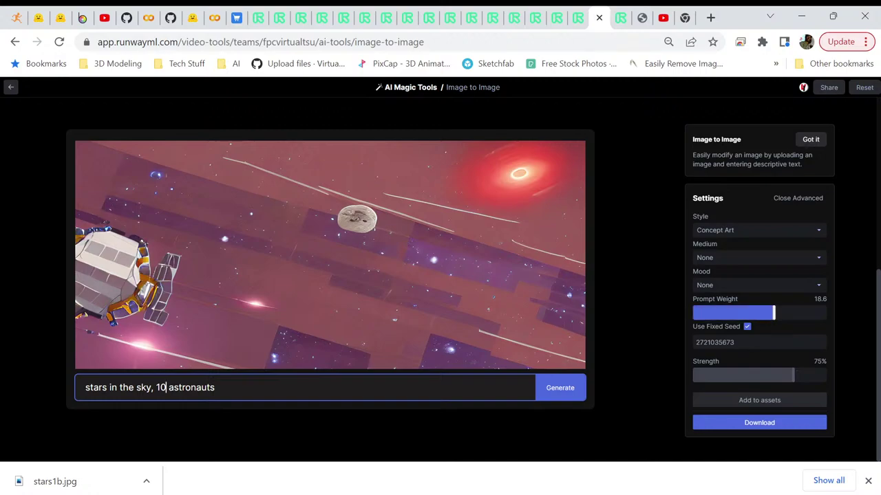
pyautogui.moveTo(774, 313); pyautogui.dragTo(796, 313)
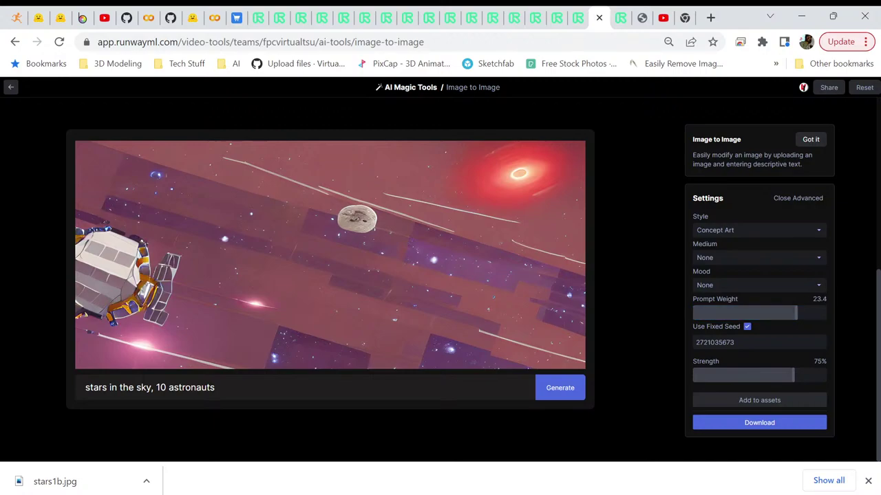
pyautogui.press('Return')
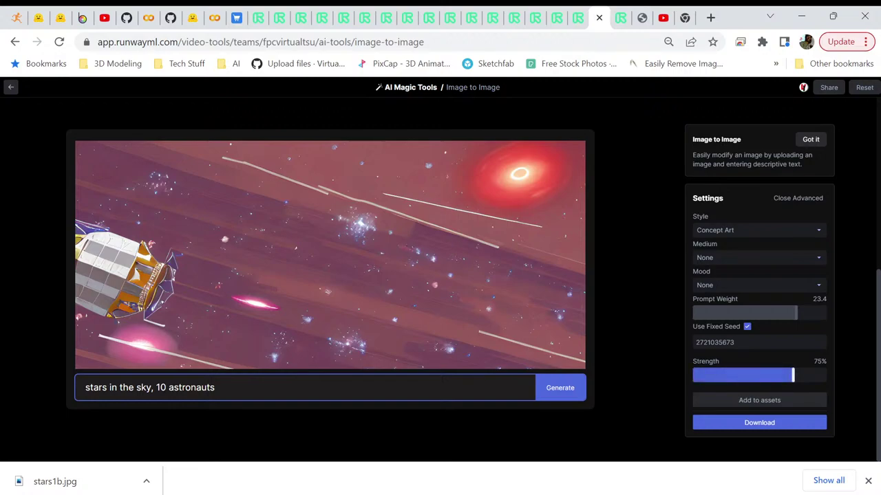
# Step: Regenerate the ten-astronaut image with the strength at 85%
pyautogui.moveTo(793, 375); pyautogui.dragTo(806, 375)
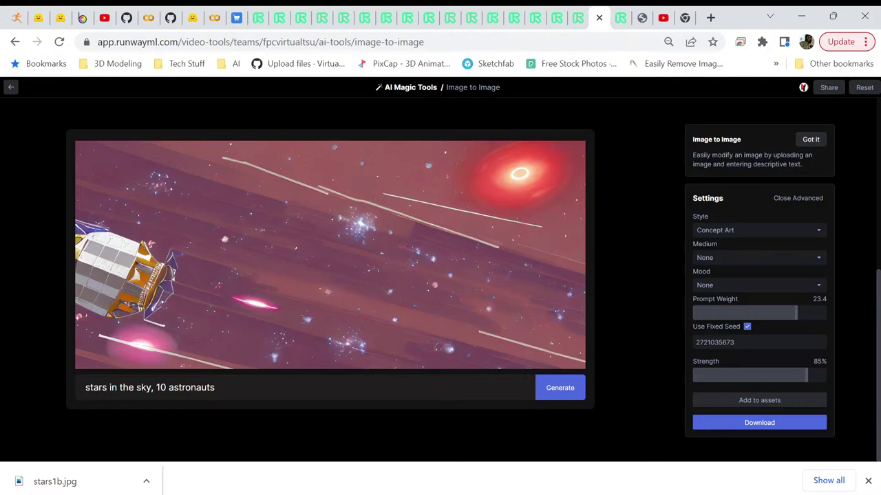
pyautogui.press('Return')
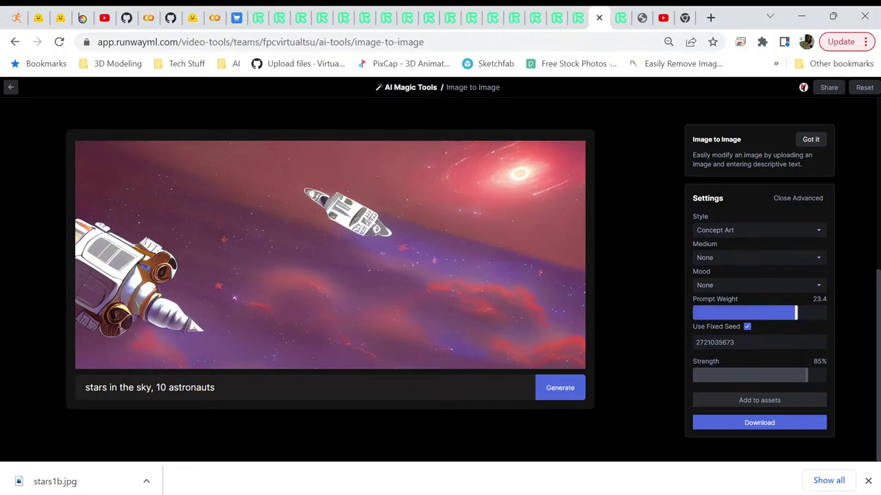
# Step: Regenerate the ten-astronaut image with the prompt weight at 25 and add the result to the assets
pyautogui.moveTo(796, 313); pyautogui.dragTo(803, 313)
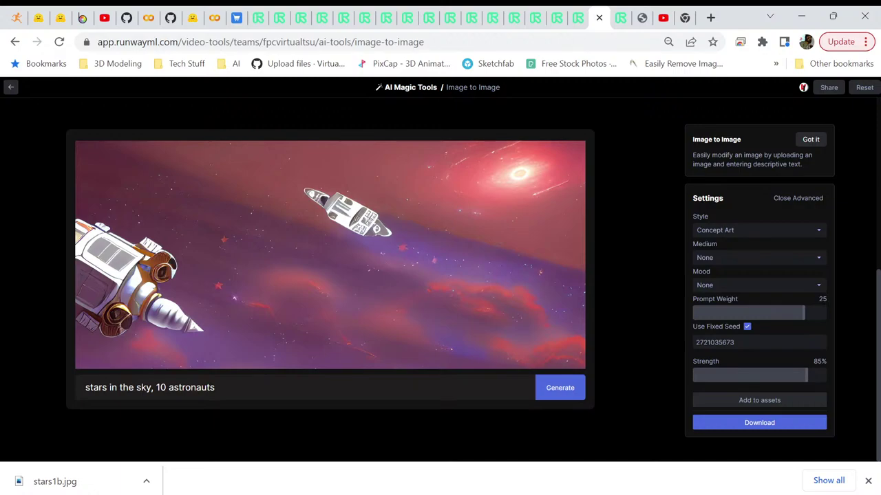
pyautogui.press('Return')
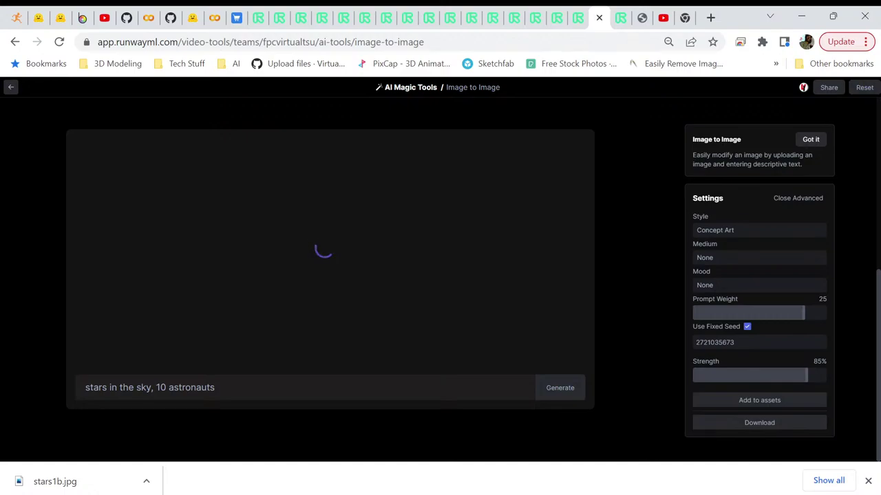
pyautogui.click(166, 387)
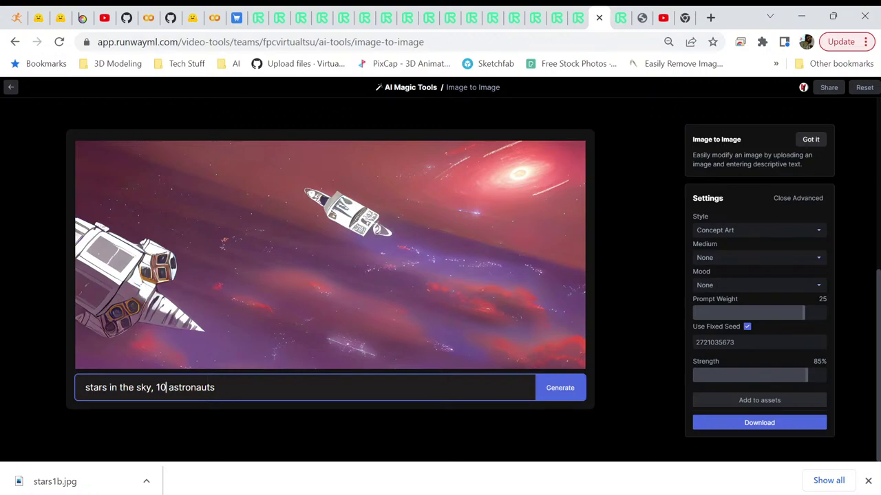
pyautogui.click(759, 422)
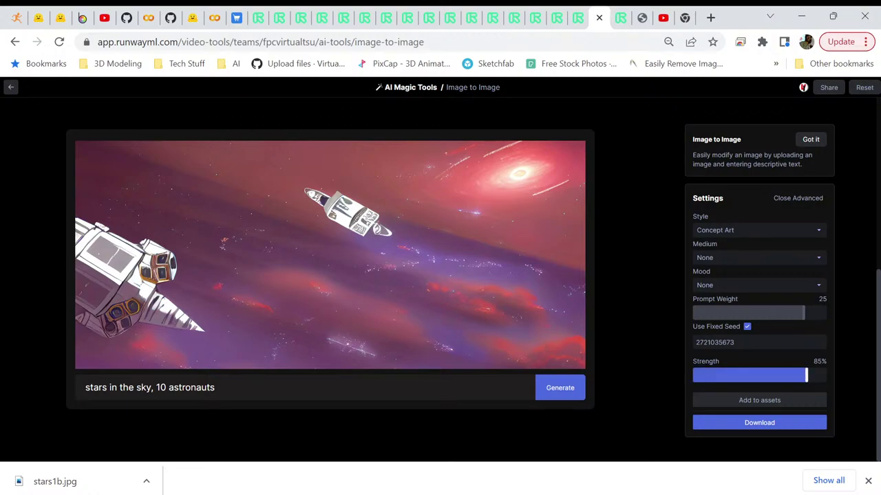
# Step: Try the ten-astronaut image at 90% strength, then return the strength to 85% and regenerate it
pyautogui.moveTo(805, 375); pyautogui.dragTo(813, 375)
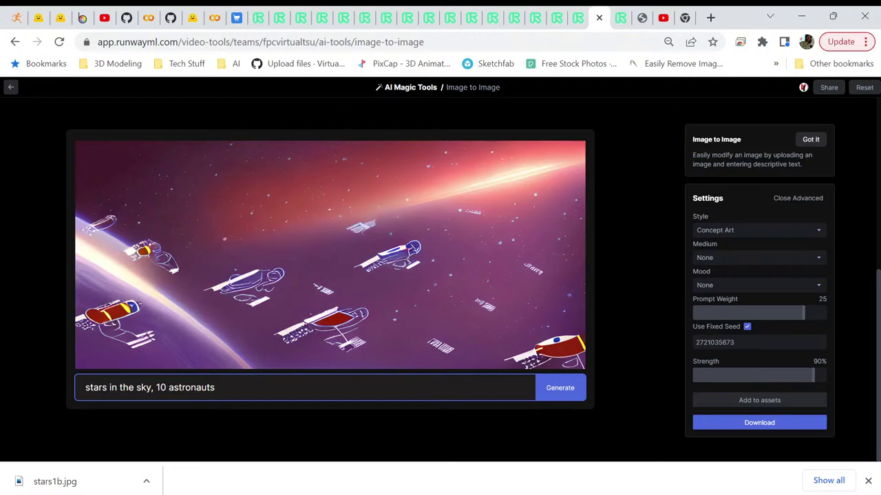
pyautogui.click(817, 375)
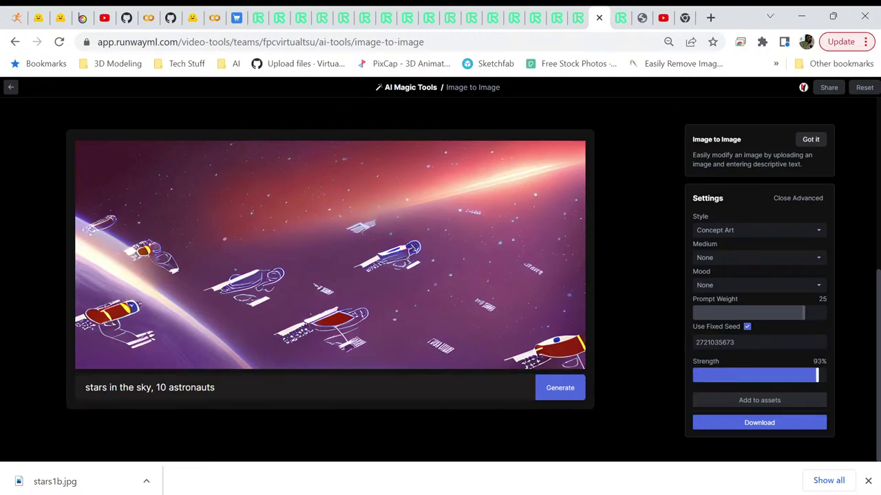
pyautogui.press('Left')
pyautogui.press('Left')
pyautogui.press('Left')
pyautogui.press('Left')
pyautogui.press('Left')
pyautogui.press('Left')
pyautogui.press('Left')
pyautogui.press('Left')
pyautogui.click(166, 387)
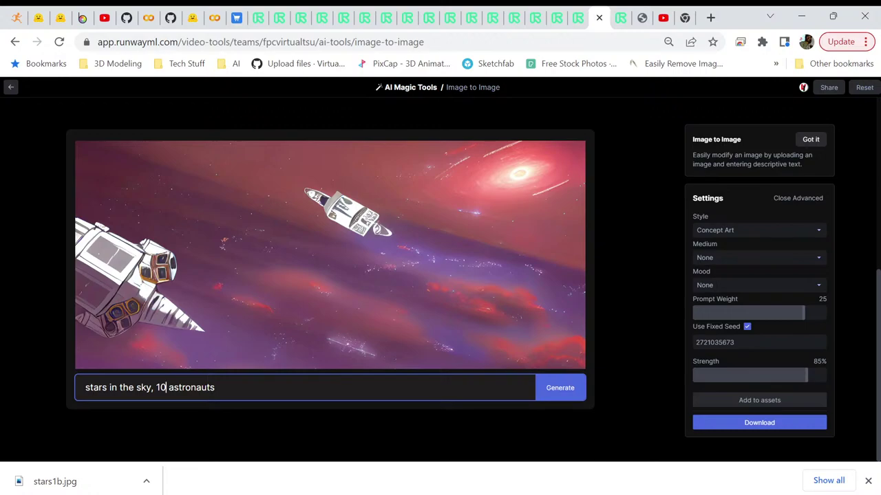
# Step: Regenerate the ten-astronaut image with the prompt weight at 30, using the same fixed seed and 85% strength
pyautogui.click(757, 342)
pyautogui.click(803, 313)
pyautogui.click(806, 375)
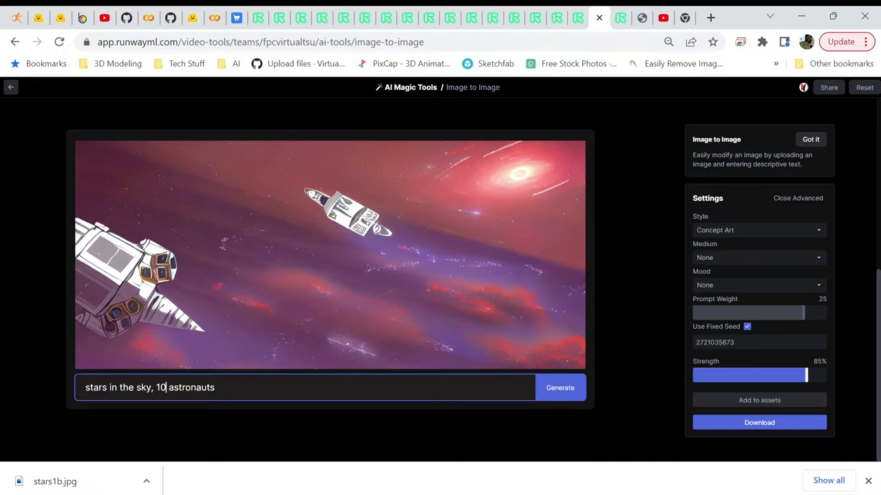
pyautogui.moveTo(803, 313); pyautogui.dragTo(825, 313)
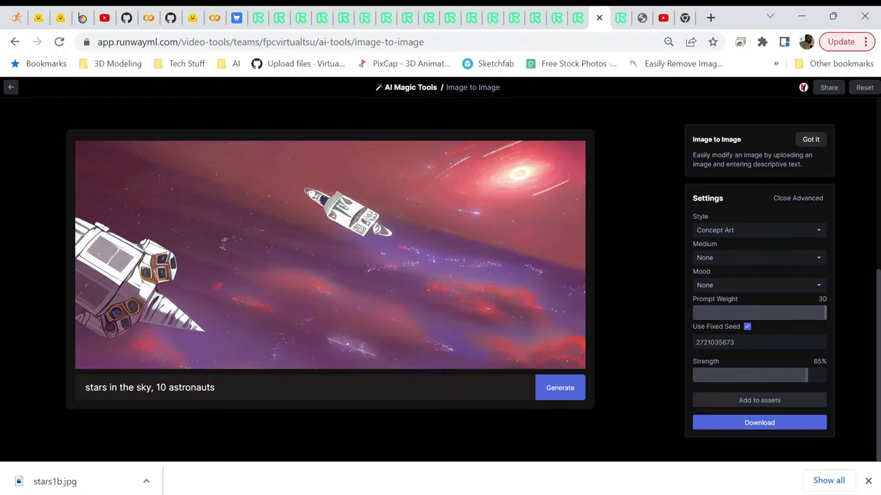
pyautogui.moveTo(715, 299)
pyautogui.press('Return')
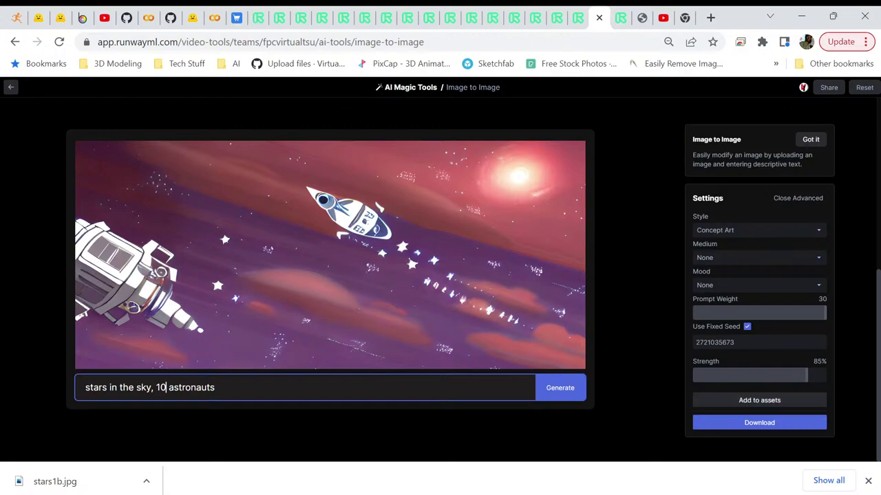
# Step: Add the generated spaceship image to the assets and download it as stars1c into the Backgrounds folder
pyautogui.click(759, 422)
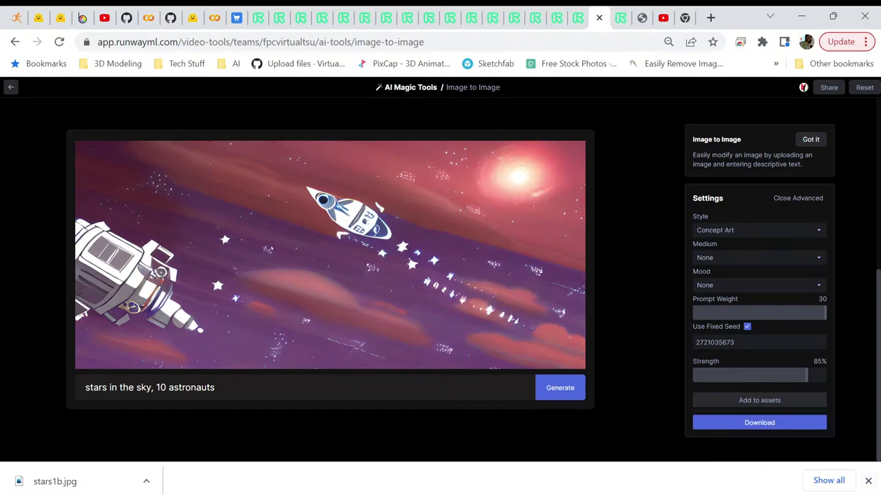
pyautogui.click(867, 480)
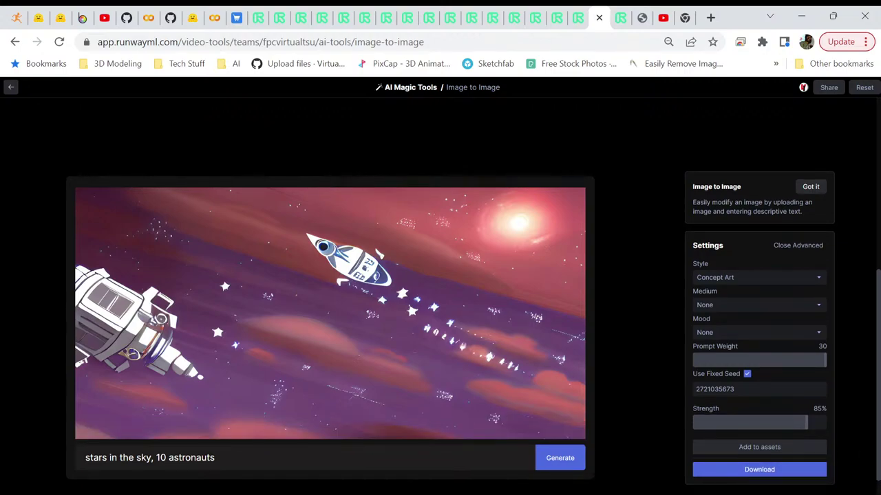
pyautogui.click(759, 469)
pyautogui.scroll(-1, 566, 309)
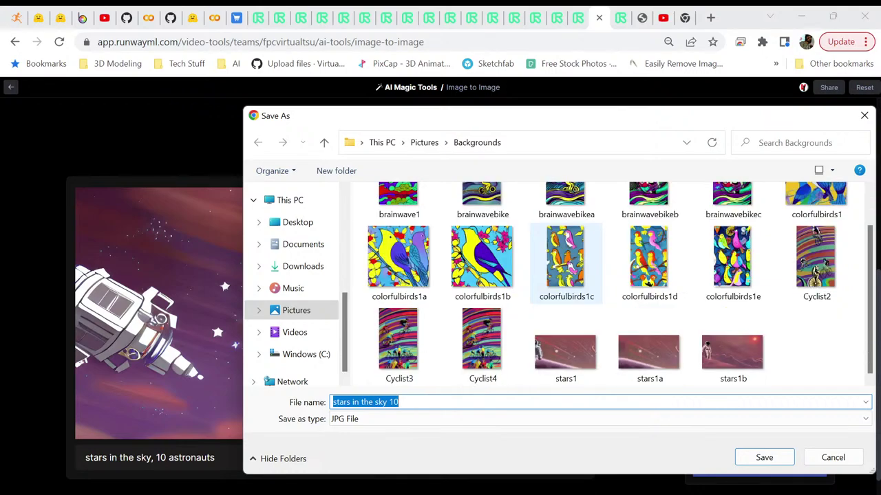
pyautogui.click(733, 351)
pyautogui.click(364, 402)
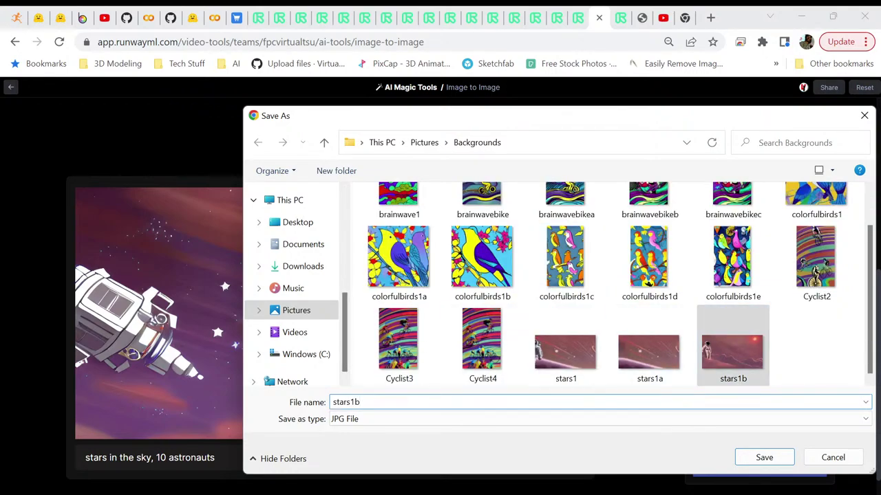
pyautogui.hotkey('shift', 'Left')
pyautogui.write('c')
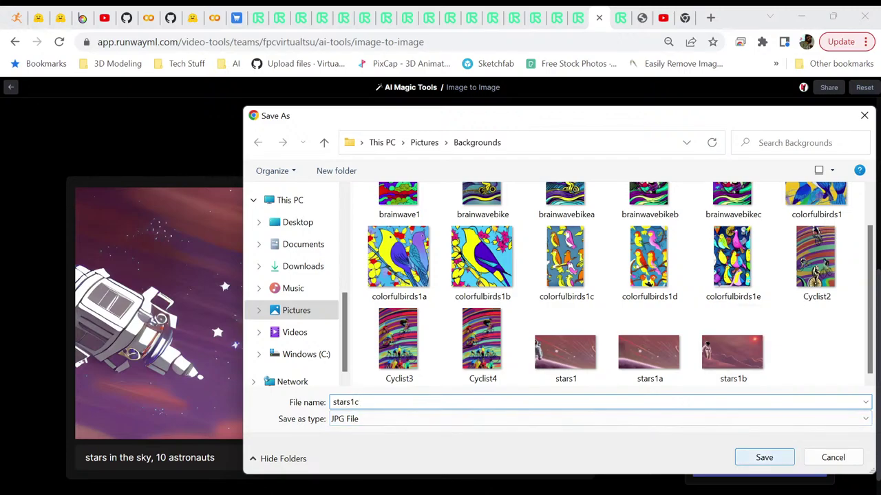
pyautogui.press('Return')
pyautogui.scroll(2, 440, 275)
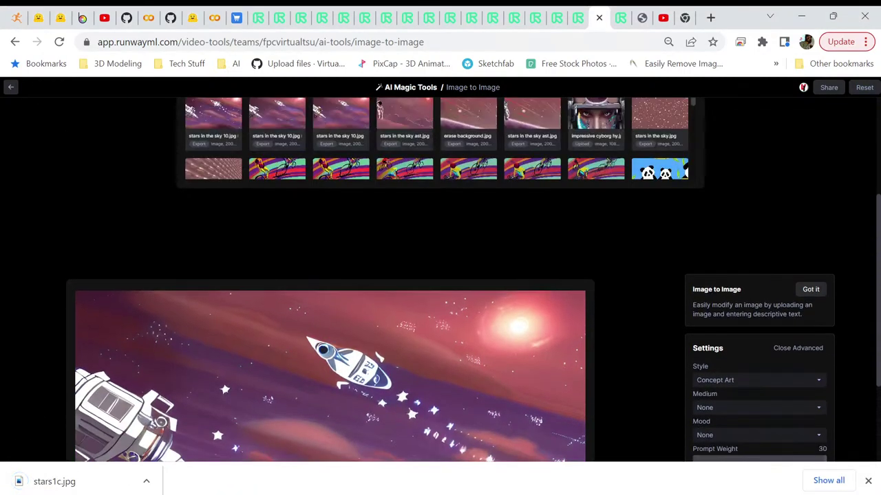
pyautogui.scroll(-3, 649, 210)
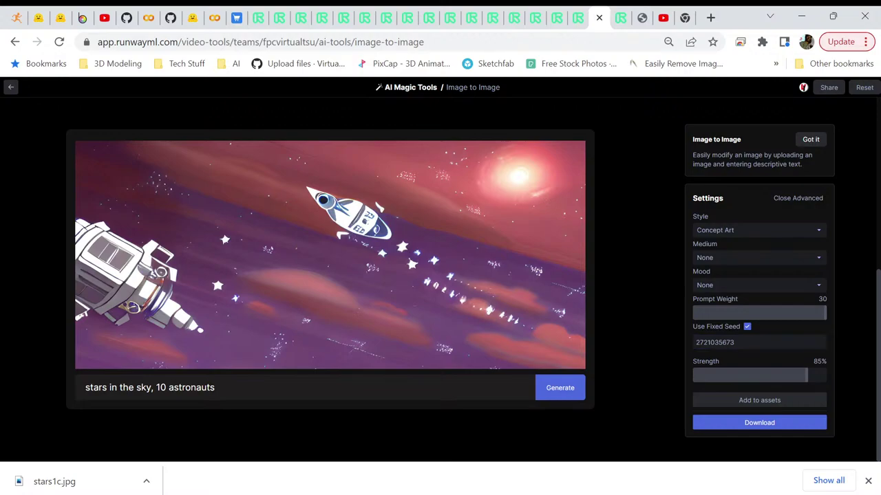
# Step: Move "10 astronauts" to the start of the prompt in place of "stars" so it reads "10 astronauts in the sky,"
pyautogui.click(757, 342)
pyautogui.moveTo(155, 387); pyautogui.dragTo(214, 387)
pyautogui.rightClick(207, 387)
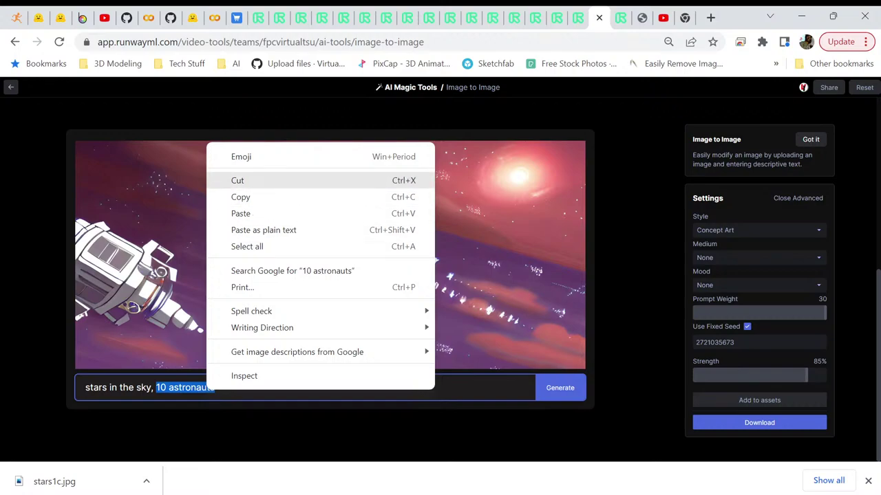
pyautogui.click(233, 180)
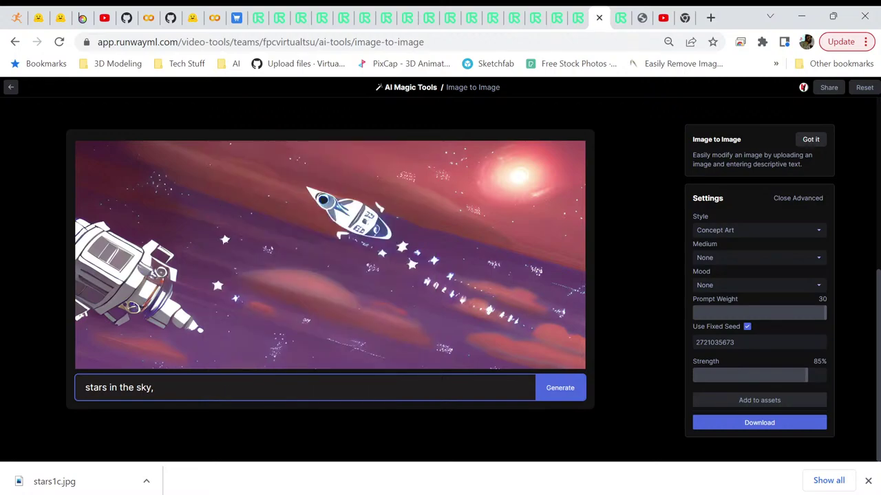
pyautogui.moveTo(108, 387); pyautogui.dragTo(85, 387)
pyautogui.rightClick(99, 389)
pyautogui.click(133, 215)
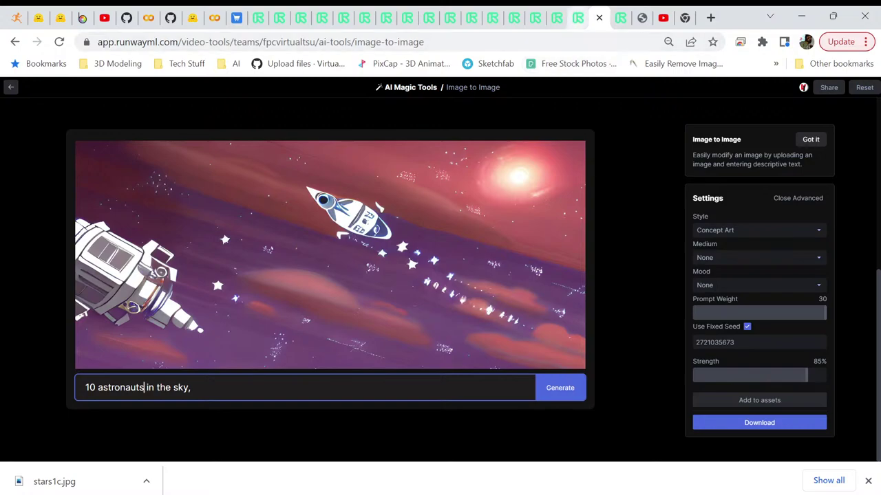
# Step: Open the Assets library in place of the Erase and Replace tool and view the saved images as a grid
pyautogui.click(598, 17)
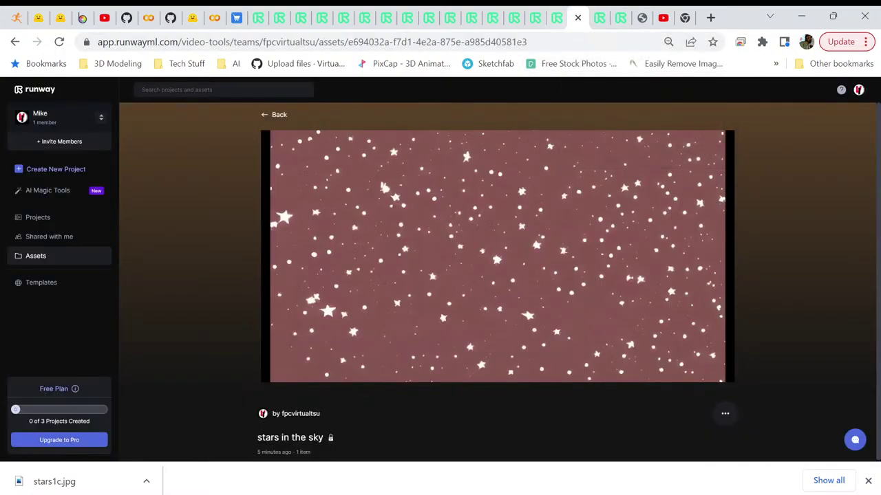
pyautogui.click(600, 18)
pyautogui.click(621, 17)
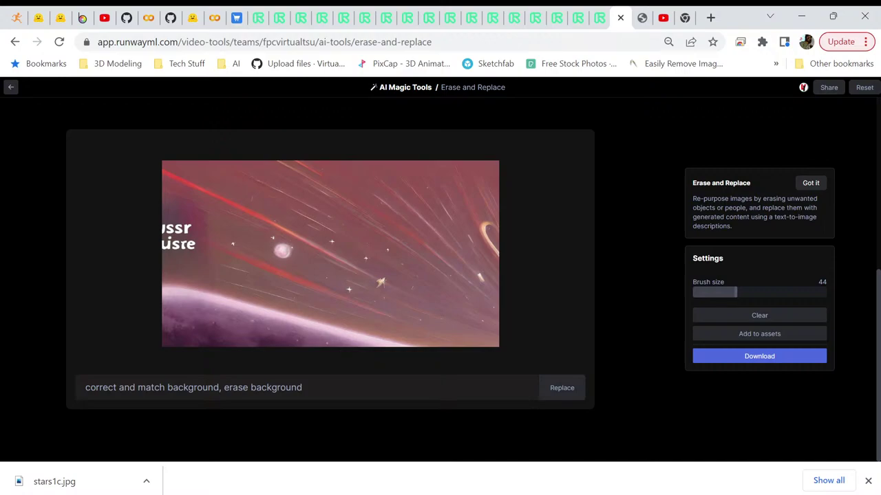
pyautogui.click(10, 87)
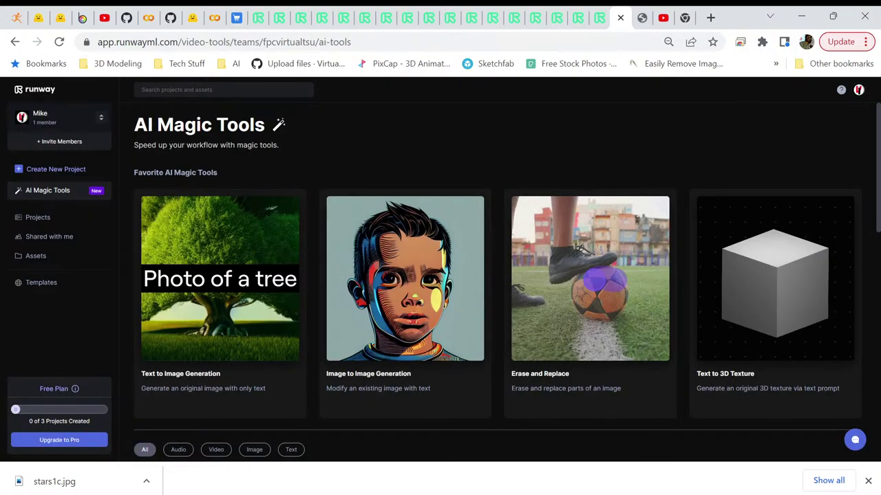
pyautogui.click(36, 255)
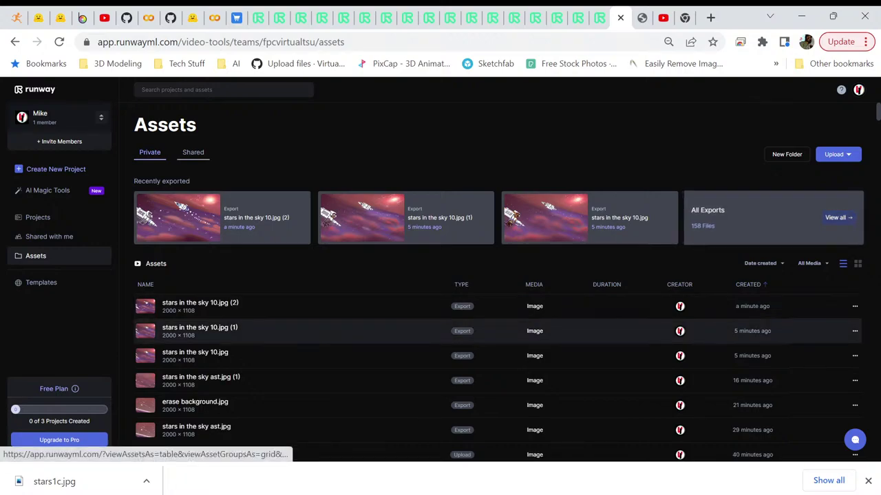
pyautogui.click(857, 264)
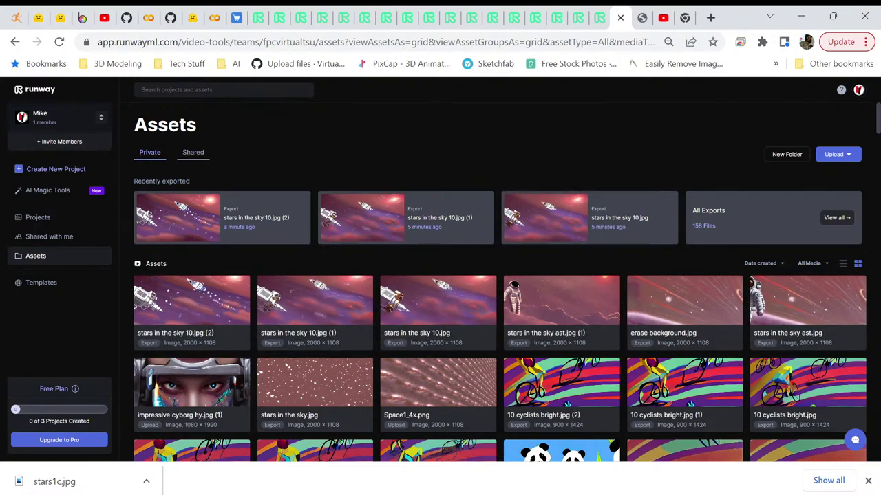
# Step: Return to the Image to Image tool and shorten the prompt to "10 astronauts"
pyautogui.click(598, 17)
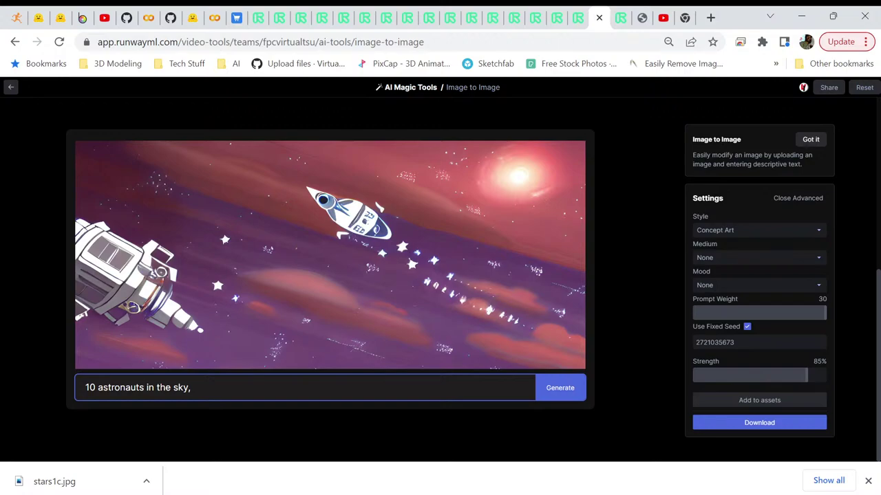
pyautogui.write(',')
pyautogui.press('BackSpace')
pyautogui.hotkey('ctrl', 'Left')
pyautogui.hotkey('ctrl', 'Left')
pyautogui.hotkey('ctrl', 'Left')
pyautogui.hotkey('shift', 'End')
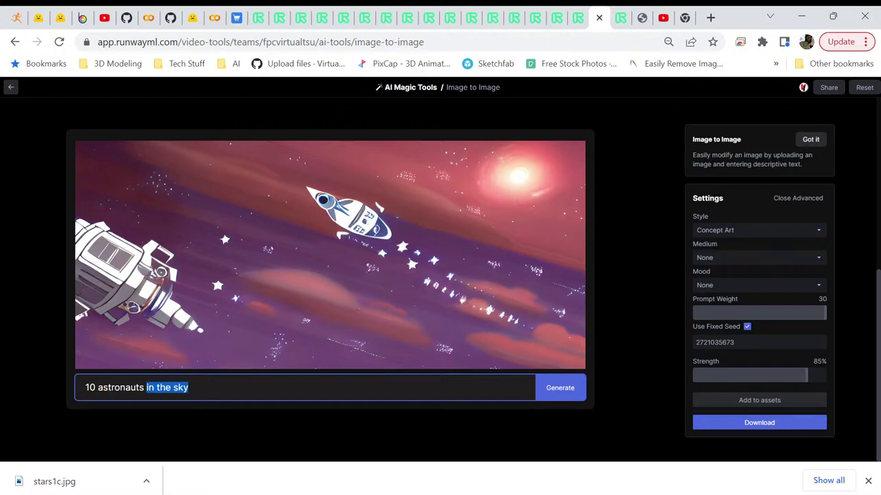
pyautogui.press('BackSpace')
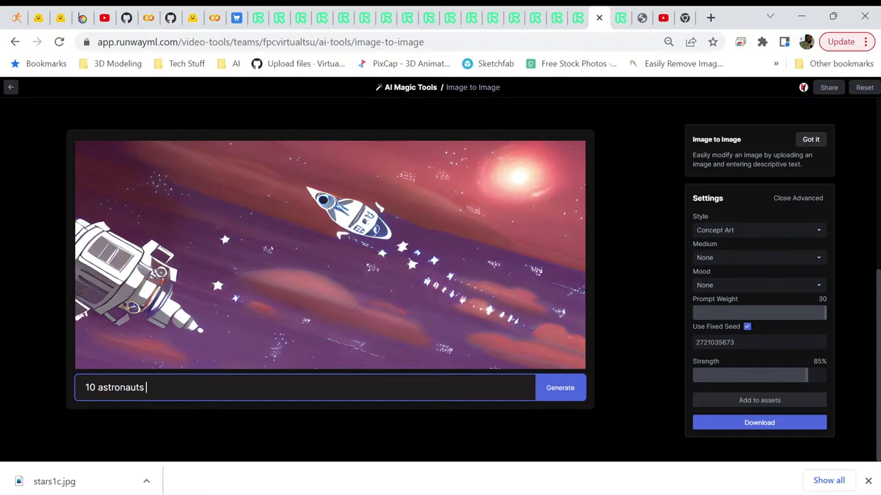
# Step: Copy the "10 astronauts" prompt and duplicate the Image to Image browser tab
pyautogui.hotkey('ctrl', 'a')
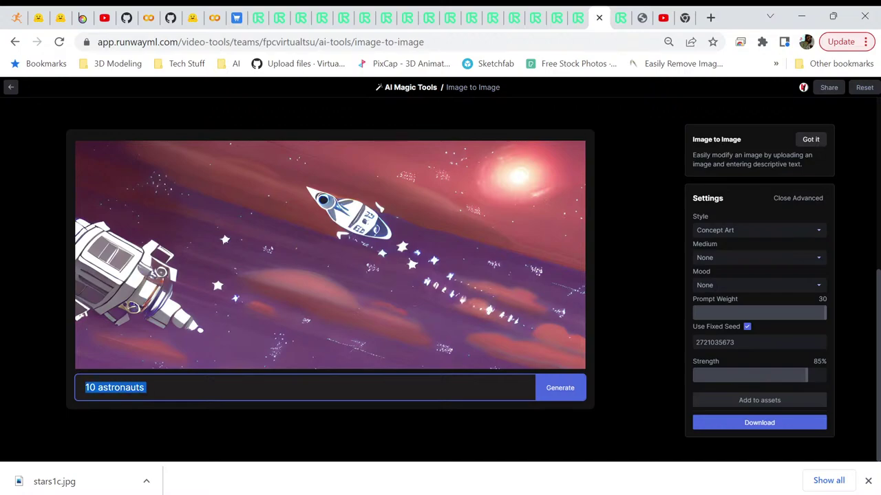
pyautogui.rightClick(105, 139)
pyautogui.click(130, 194)
pyautogui.rightClick(596, 25)
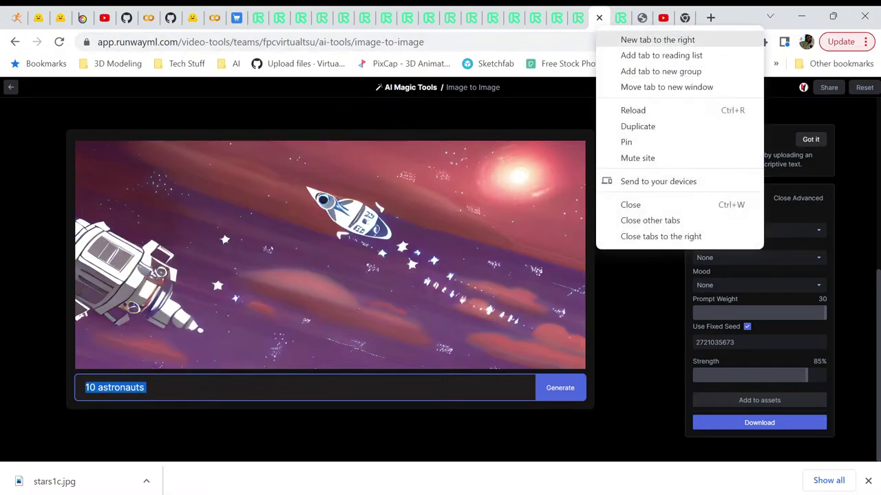
pyautogui.click(637, 126)
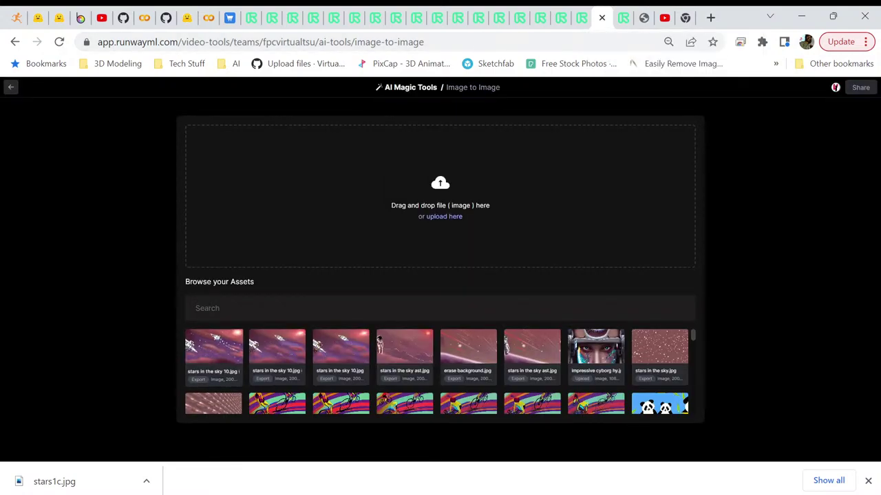
# Step: Load the newest "stars in the sky 10" asset as the source image and paste "10 astronauts" as its prompt
pyautogui.click(216, 338)
pyautogui.scroll(-1, 330, 296)
pyautogui.rightClick(205, 390)
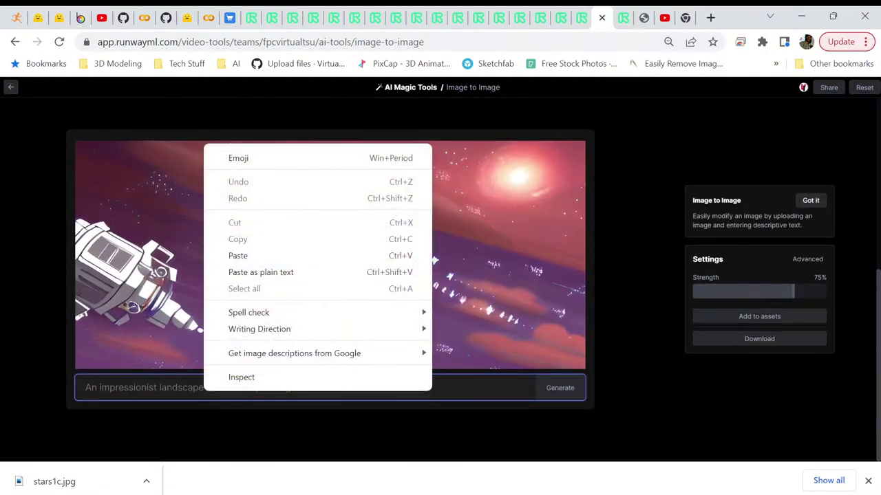
pyautogui.click(426, 256)
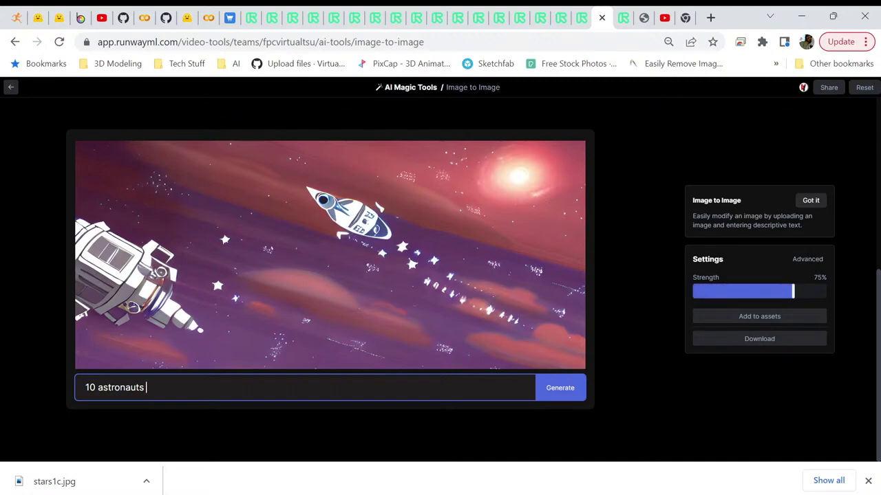
# Step: Show the advanced settings for the "10 astronauts" image and set Style to Concept Art and Prompt Weight to 30
pyautogui.click(807, 258)
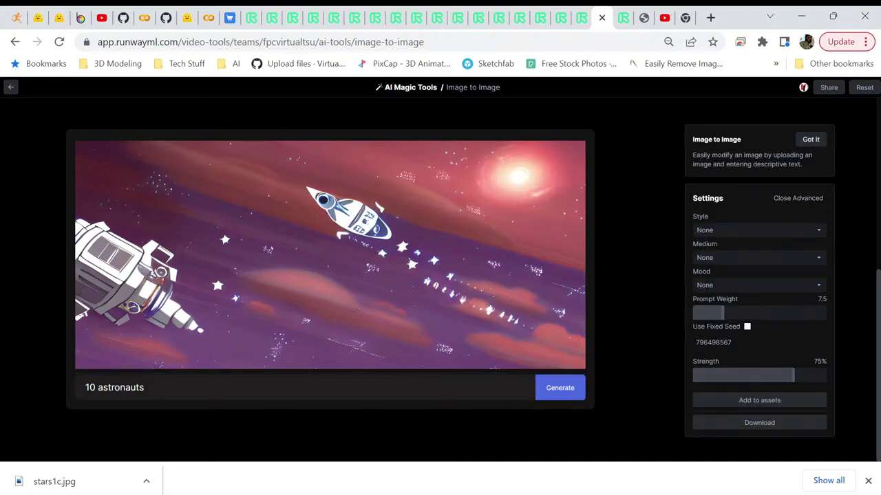
pyautogui.click(759, 229)
pyautogui.click(582, 17)
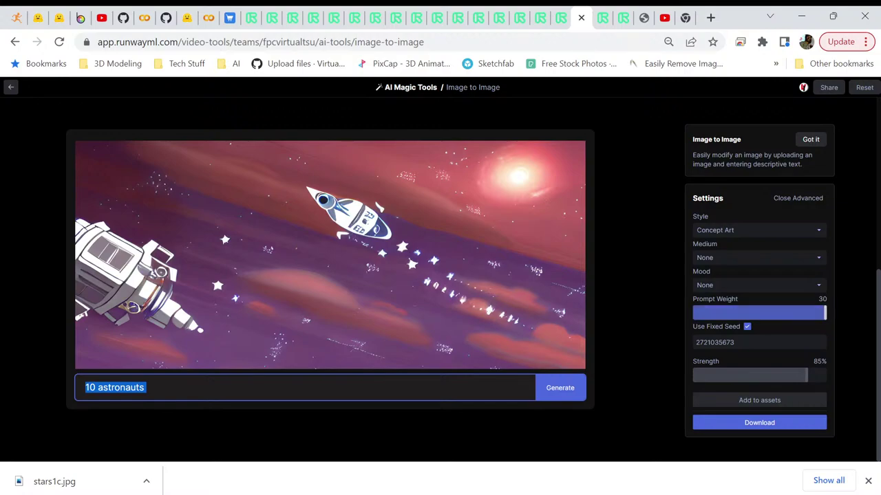
pyautogui.click(602, 18)
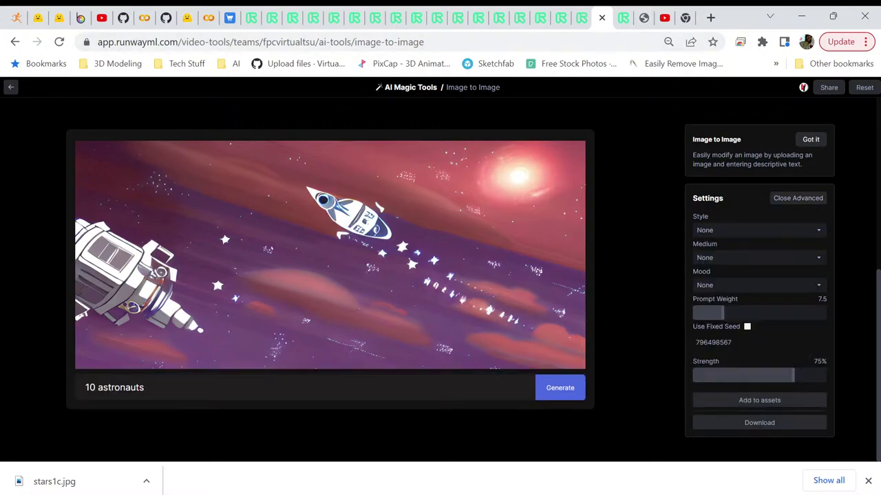
pyautogui.click(757, 230)
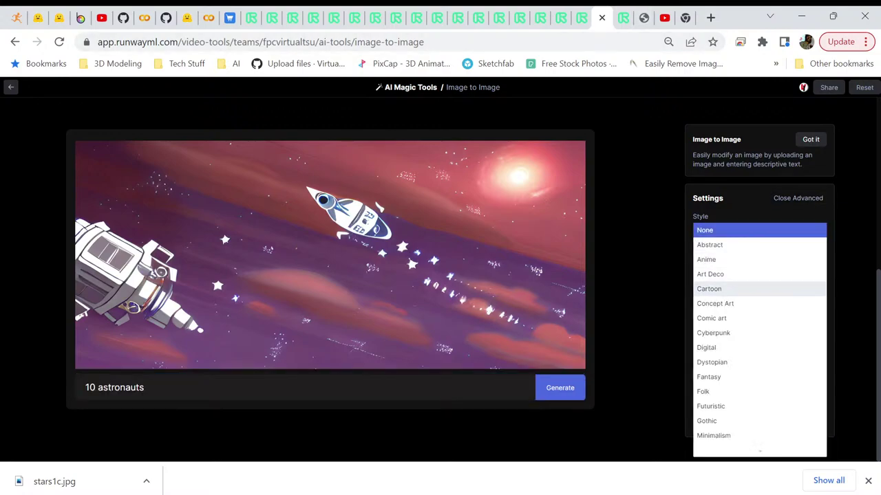
pyautogui.click(716, 304)
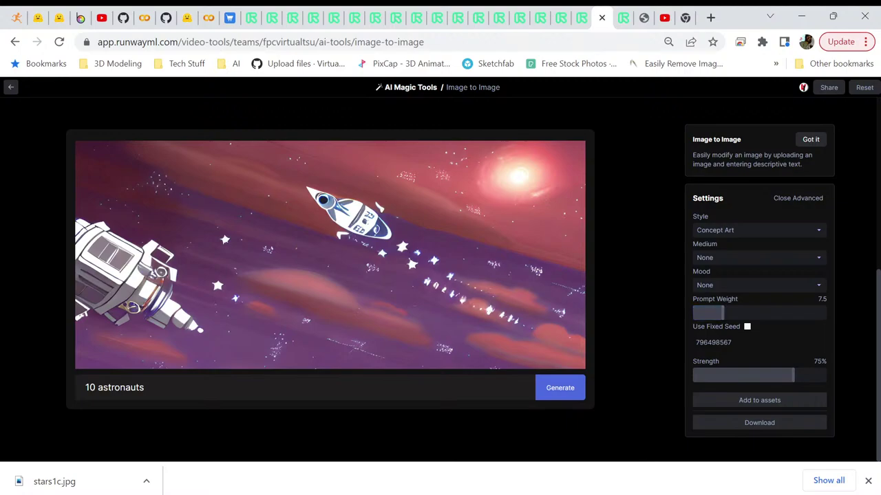
pyautogui.moveTo(724, 313); pyautogui.dragTo(826, 313)
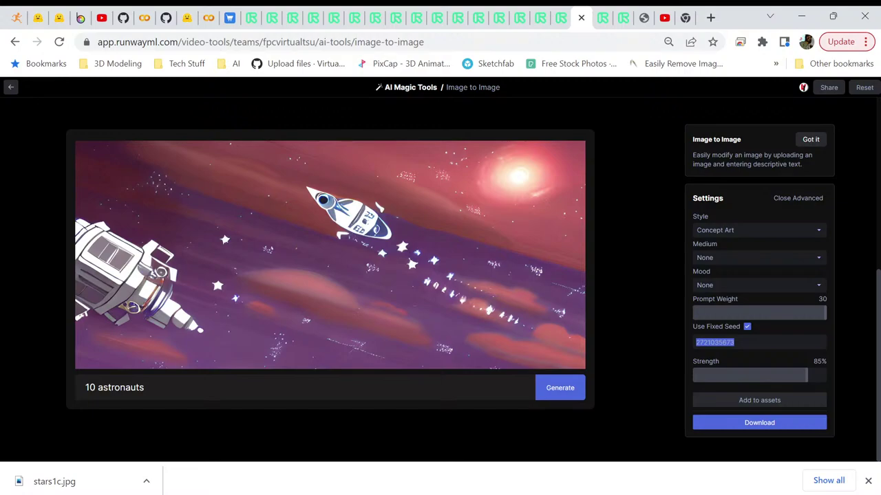
pyautogui.rightClick(730, 343)
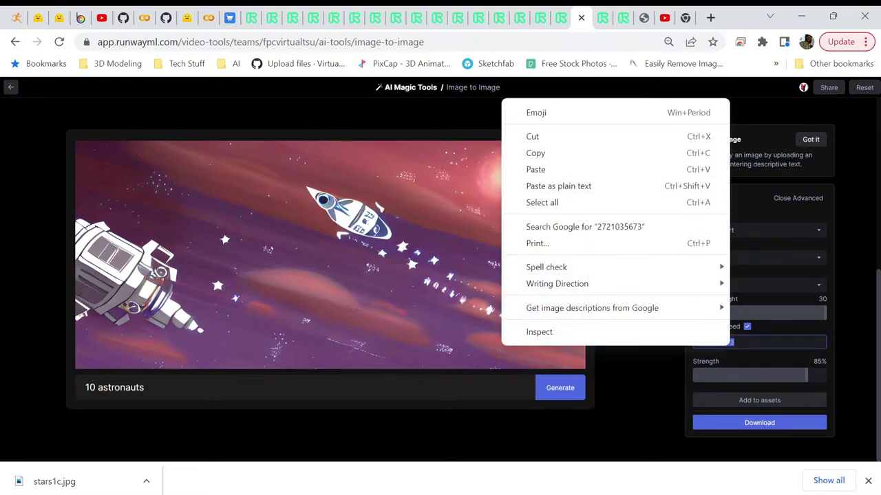
pyautogui.click(685, 18)
pyautogui.click(534, 42)
pyautogui.rightClick(533, 41)
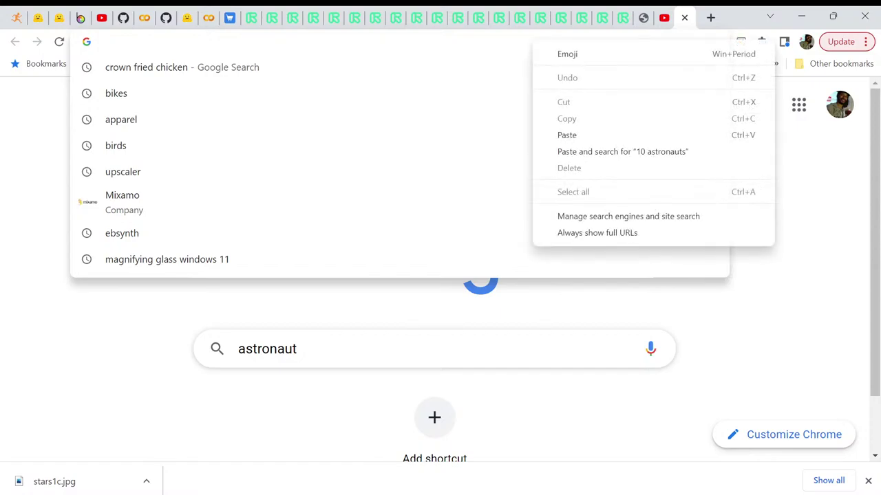
pyautogui.click(566, 134)
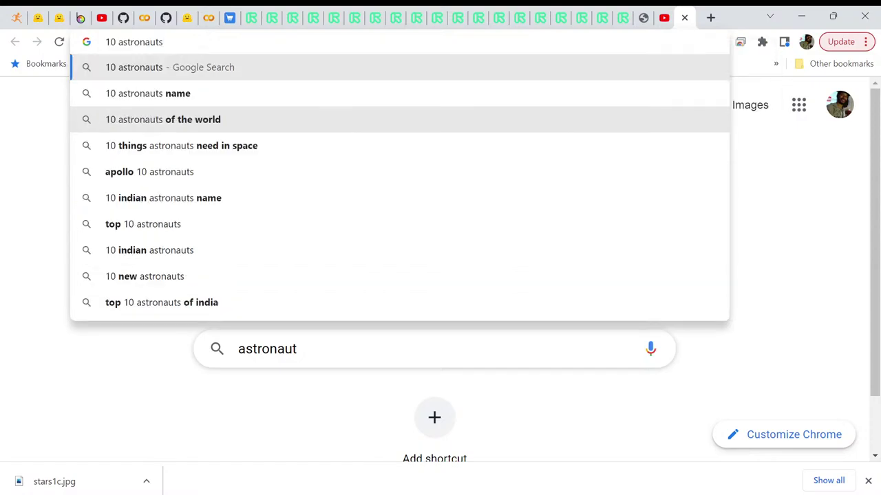
pyautogui.click(644, 17)
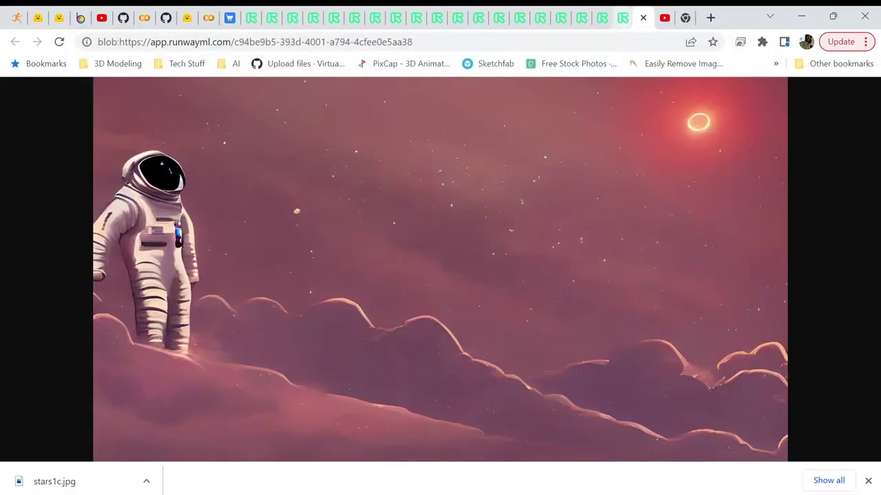
pyautogui.click(605, 18)
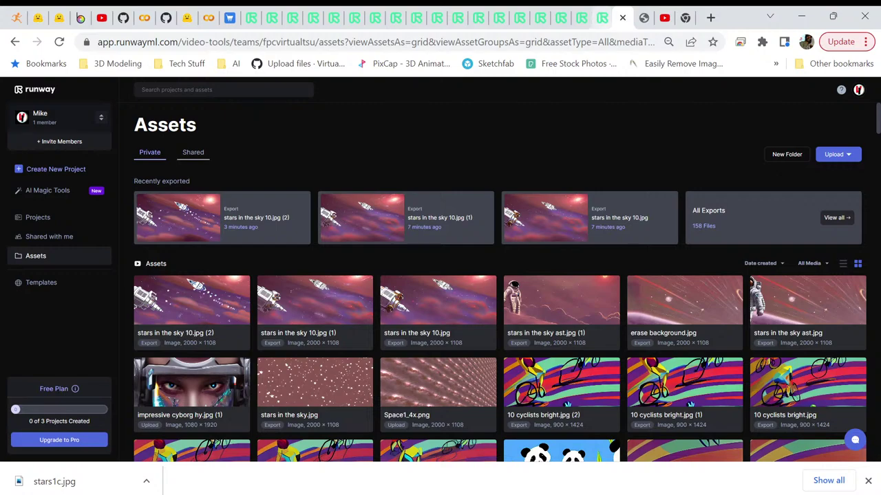
pyautogui.hotkey('ctrl', 'shift', 'Tab')
pyautogui.hotkey('ctrl', 'shift', 'Tab')
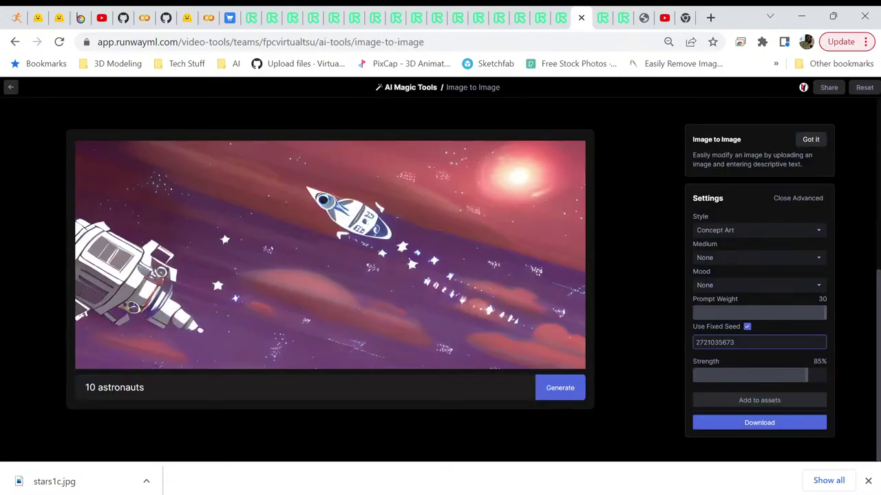
pyautogui.hotkey('ctrl', 'a')
pyautogui.rightClick(735, 344)
pyautogui.click(550, 152)
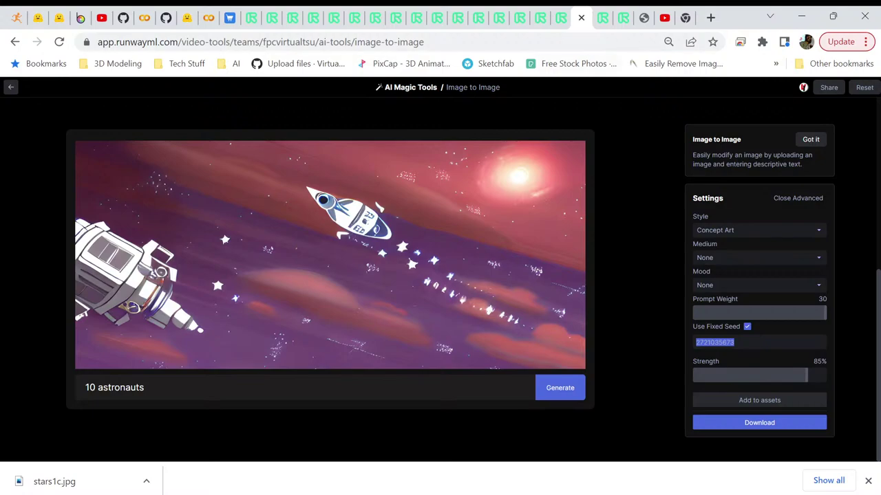
pyautogui.click(602, 17)
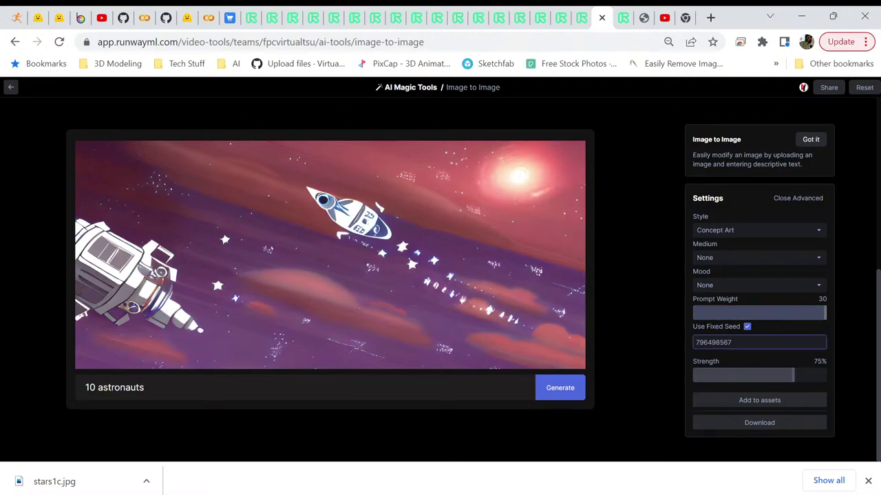
pyautogui.rightClick(732, 342)
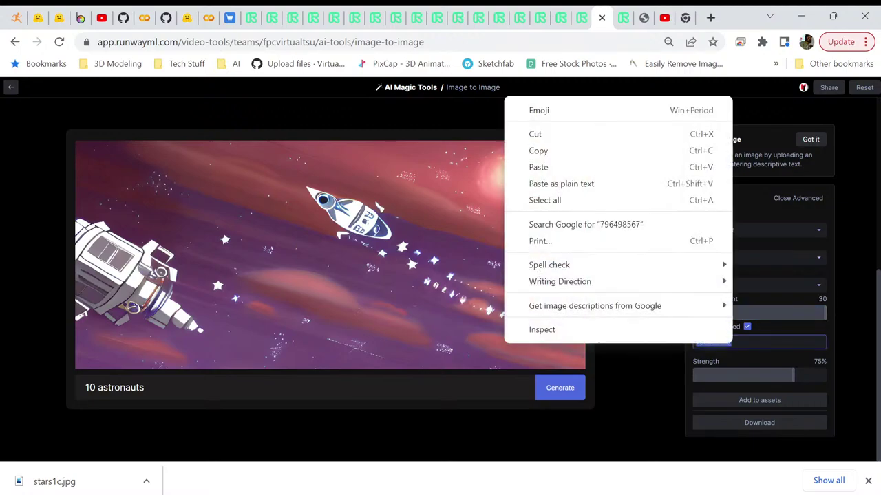
pyautogui.click(538, 167)
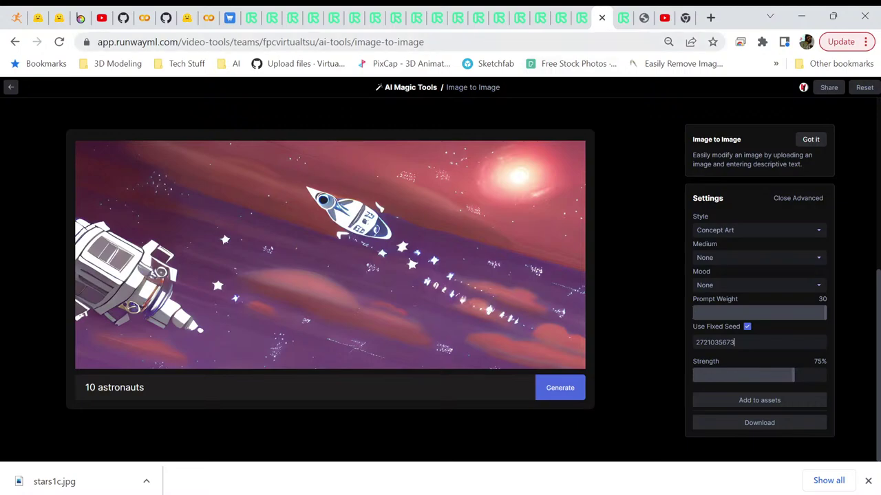
# Step: Match the strength of the earlier tab by setting it to 85%, and generate the "10 astronauts" image
pyautogui.click(806, 375)
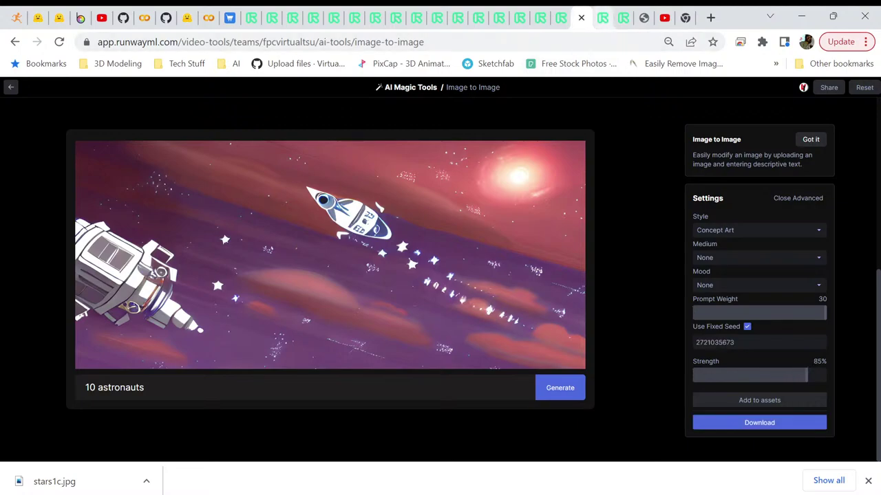
pyautogui.click(602, 18)
pyautogui.moveTo(793, 375); pyautogui.dragTo(808, 375)
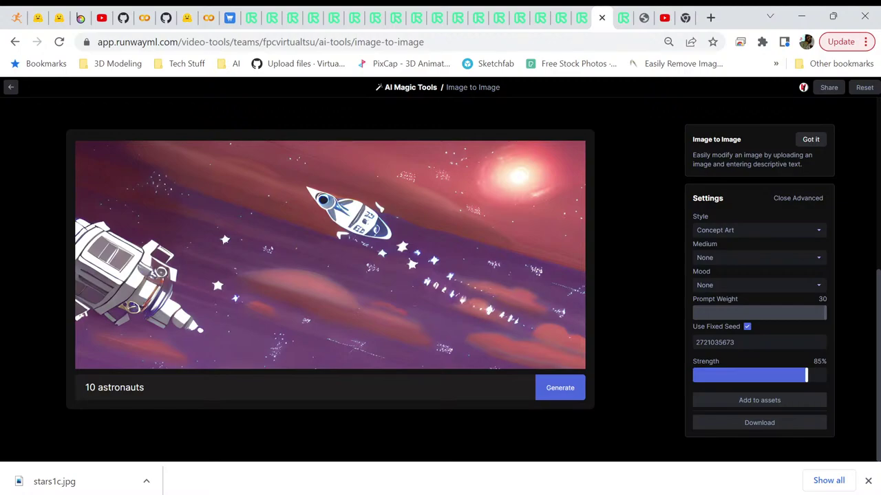
pyautogui.press('Left')
pyautogui.press('Right')
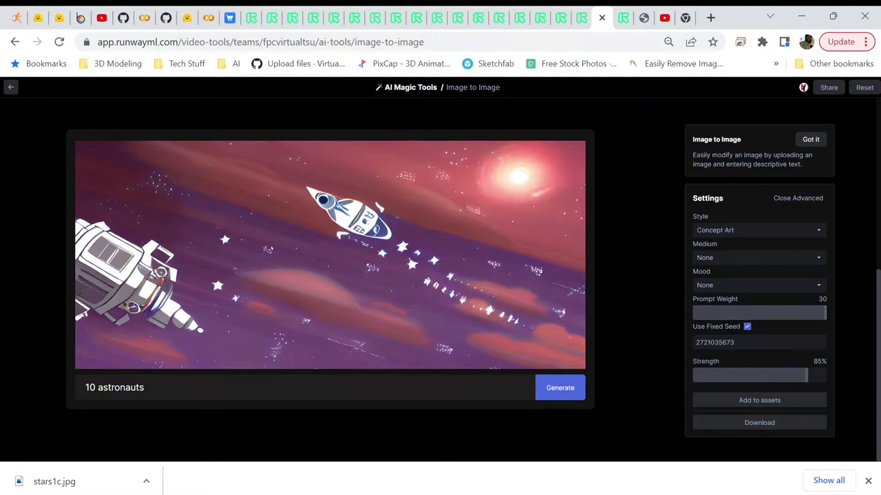
pyautogui.scroll(1, 440, 275)
pyautogui.scroll(-1, 441, 275)
pyautogui.press('Return')
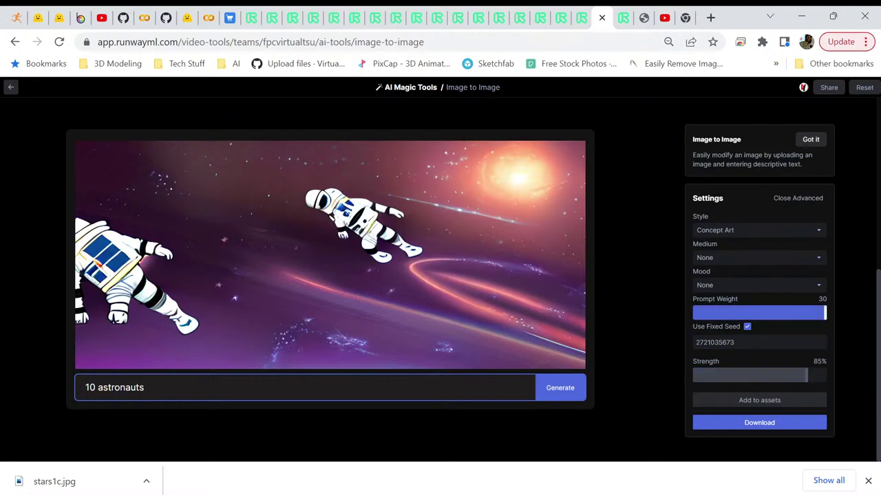
# Step: Lower the Prompt Weight to 9.3, regenerate the "10 astronauts" image and download the result
pyautogui.click(731, 313)
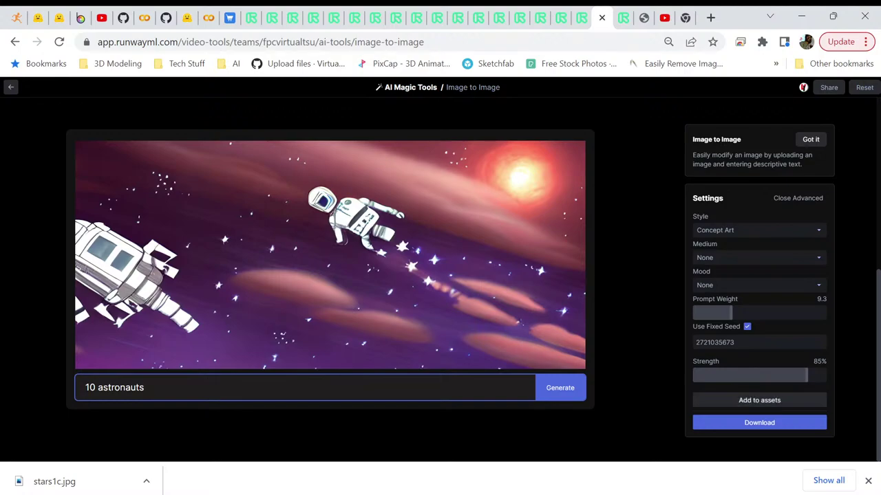
pyautogui.click(759, 423)
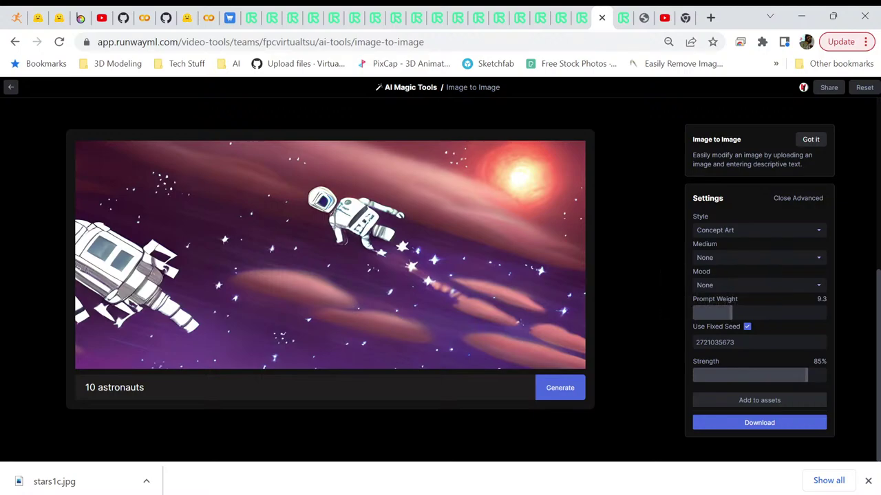
# Step: Turn off the fixed seed, set the Prompt Weight to 30 and regenerate the "10 astronauts" image
pyautogui.click(747, 327)
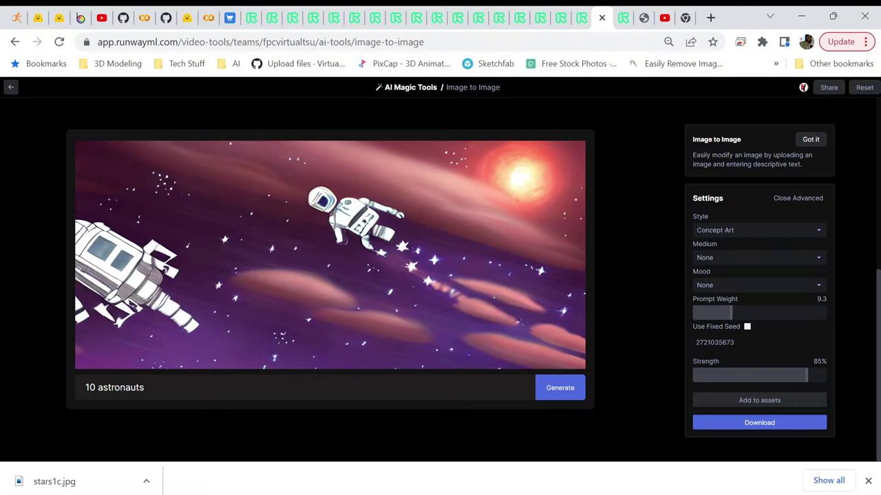
pyautogui.moveTo(731, 312); pyautogui.dragTo(827, 312)
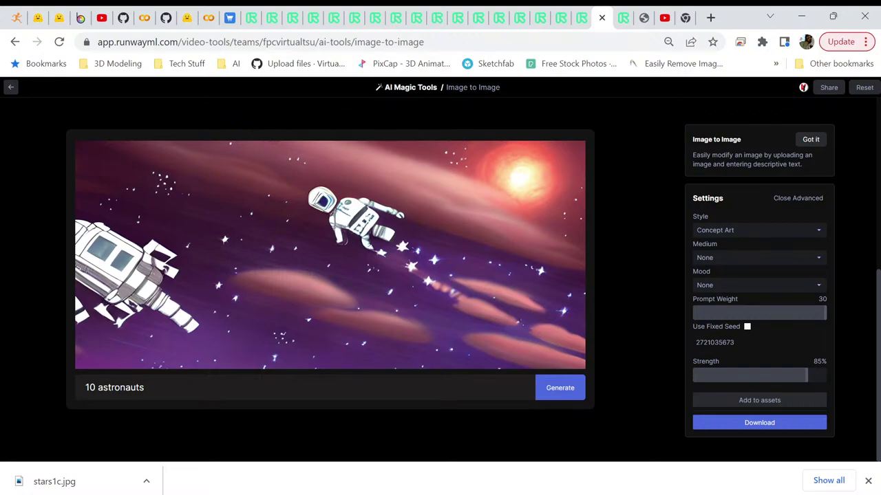
pyautogui.press('Return')
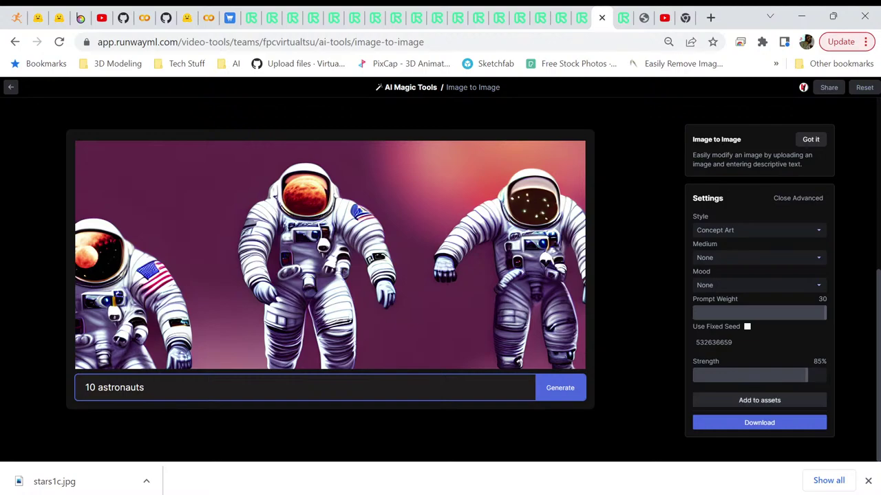
# Step: Download the new astronauts image and add it to the assets, and dismiss the browser's downloads bar
pyautogui.click(759, 422)
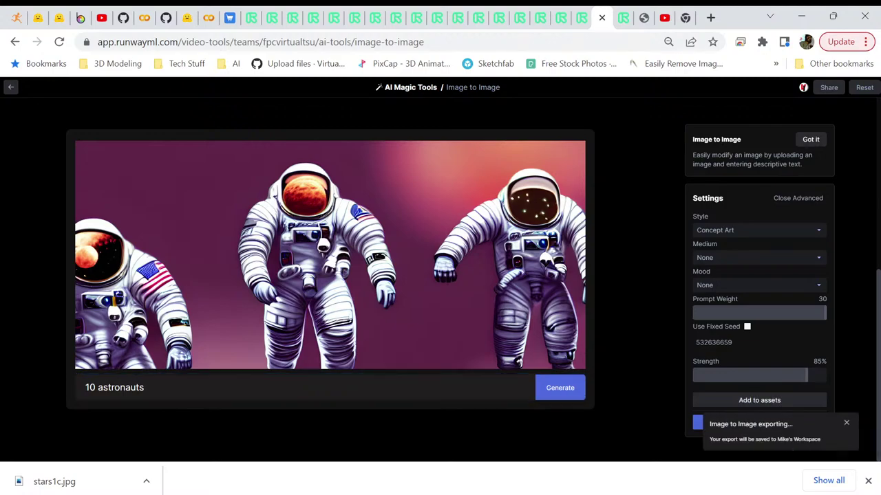
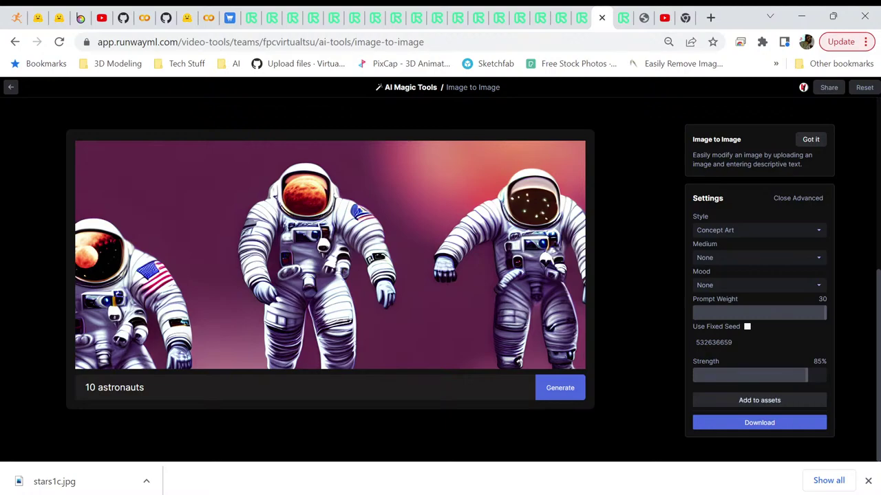
pyautogui.click(760, 400)
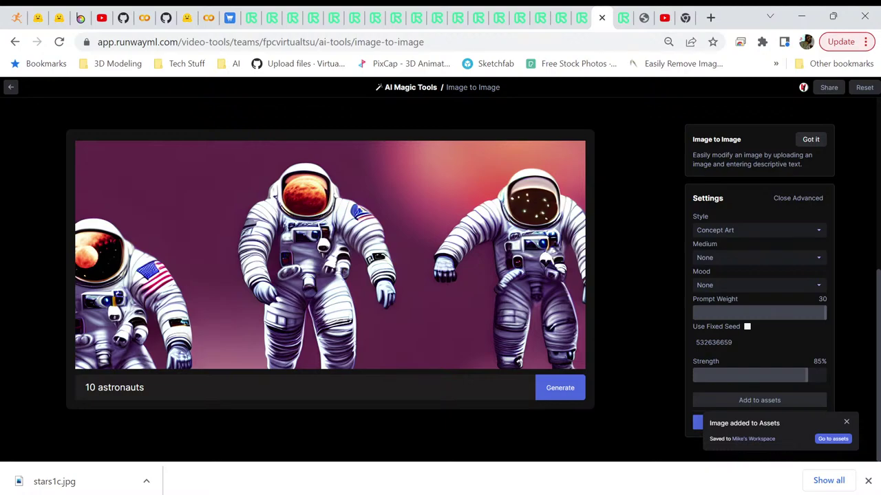
pyautogui.click(867, 481)
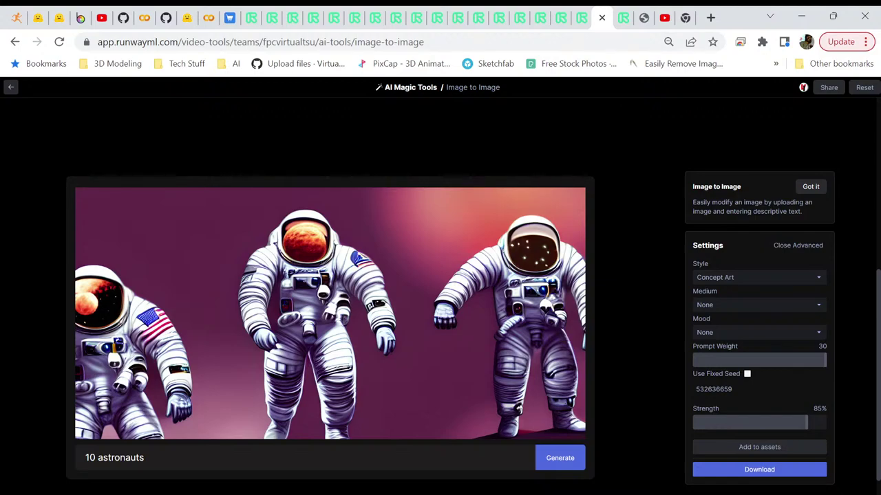
# Step: Open the generated astronauts image in a new browser tab and view it at full size
pyautogui.rightClick(449, 215)
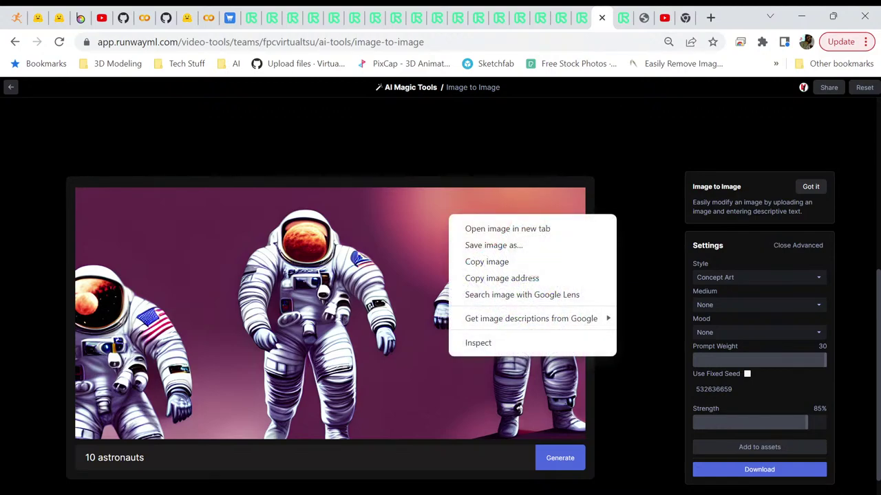
pyautogui.click(507, 228)
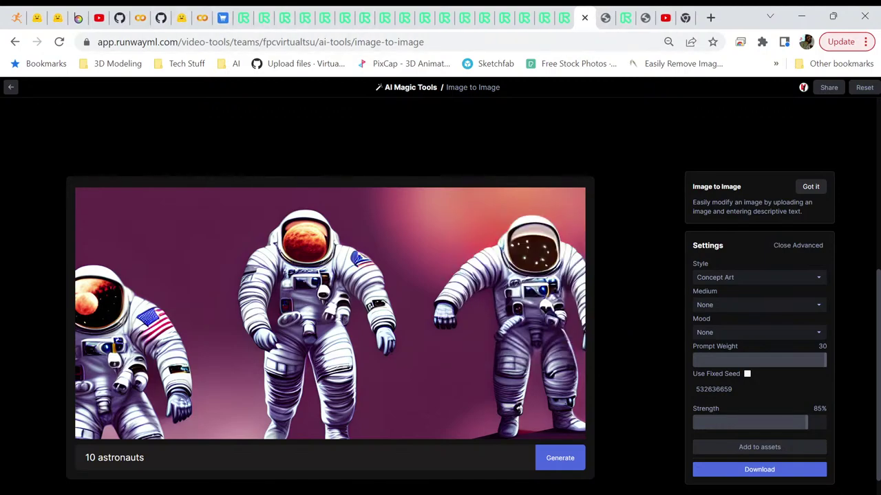
pyautogui.hotkey('ctrl', 'Tab')
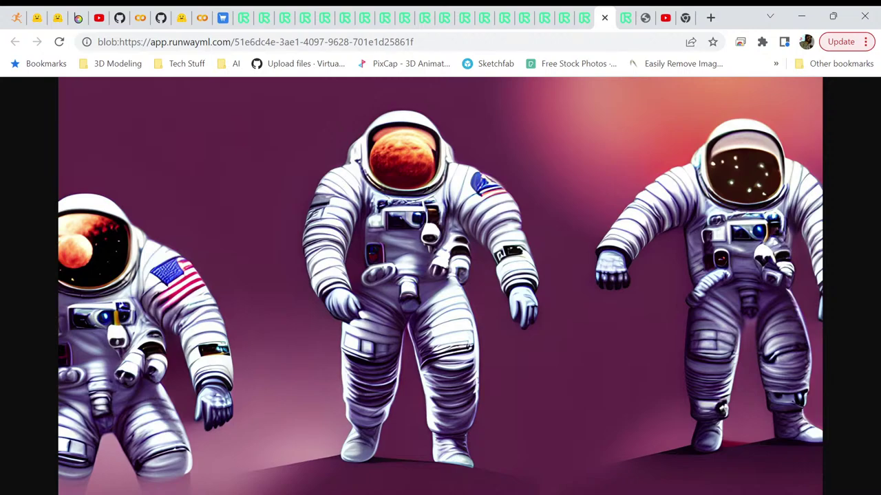
# Step: Return to Image to Image and check the newly saved astronaut images in its source grid and the Assets library
pyautogui.click(584, 17)
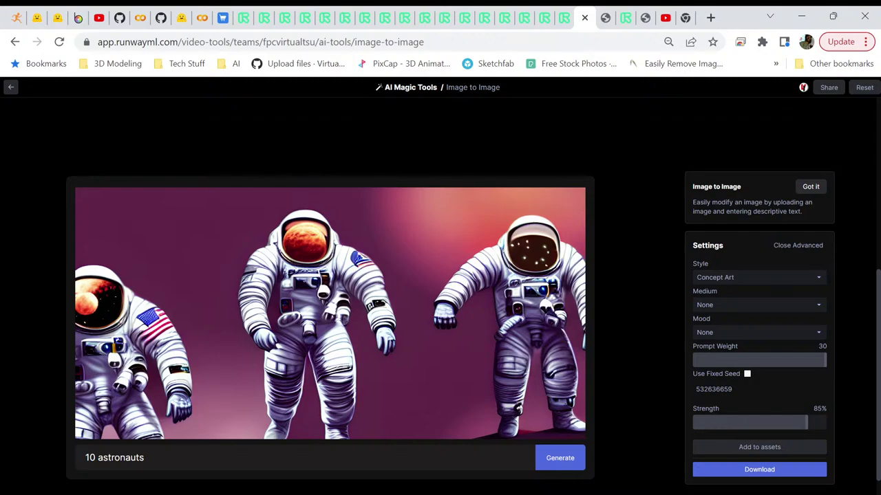
pyautogui.scroll(-1, 441, 310)
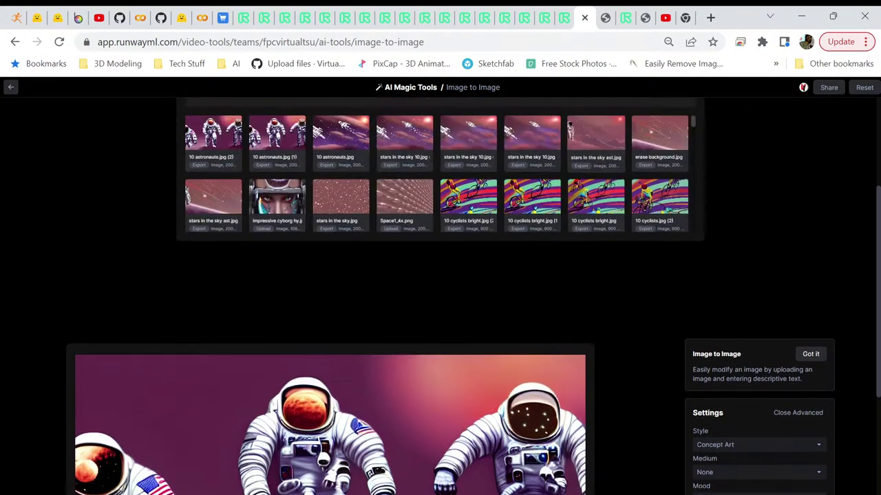
pyautogui.hotkey('ctrl', 'Tab')
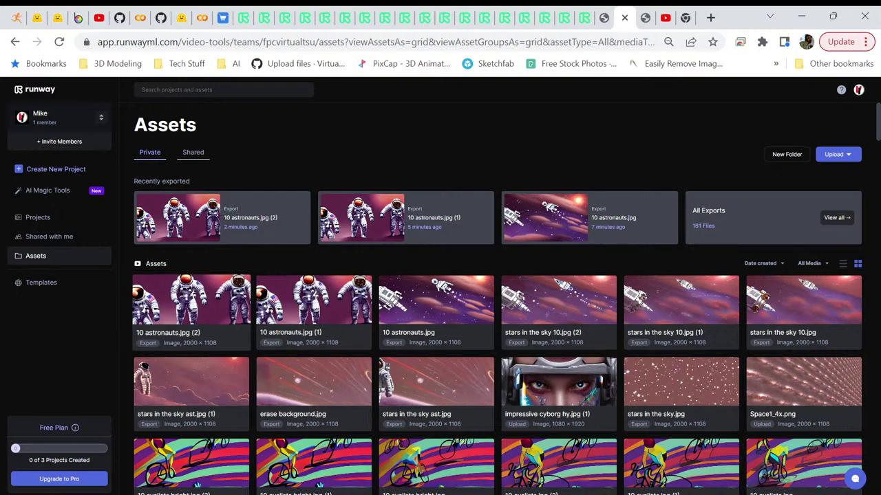
# Step: Regenerate the "10 astronauts" image in Image to Image with a fixed seed of 532636660 and add the result to the assets
pyautogui.click(604, 17)
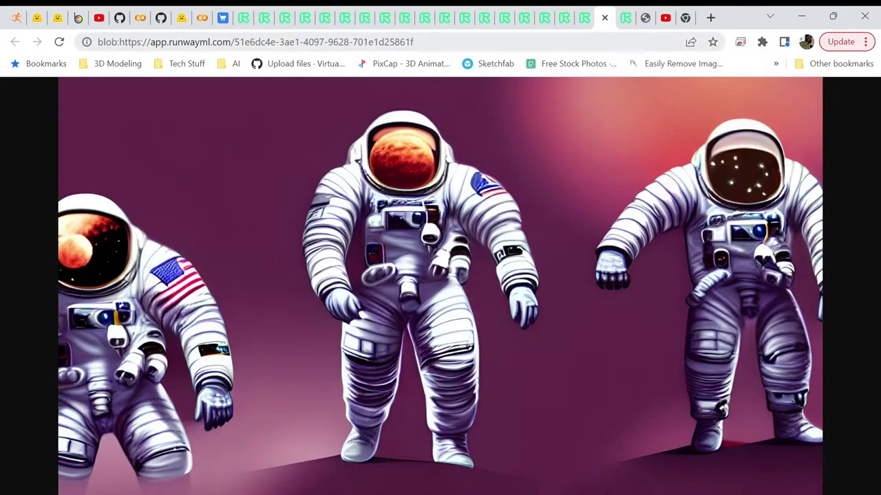
pyautogui.click(574, 18)
pyautogui.scroll(-3, 441, 296)
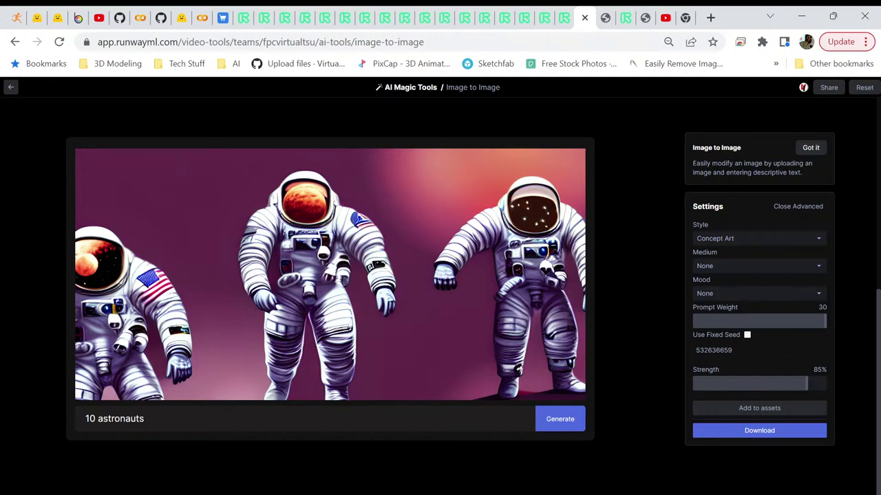
pyautogui.click(747, 335)
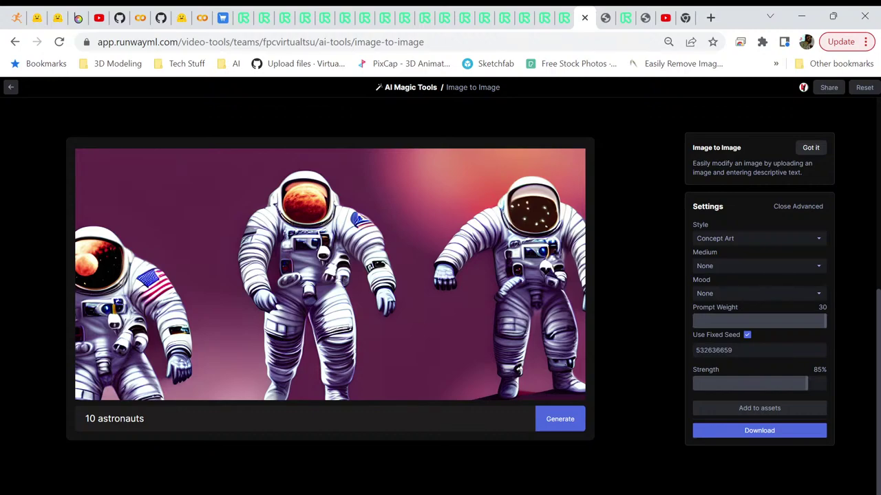
pyautogui.click(759, 350)
pyautogui.press('Return')
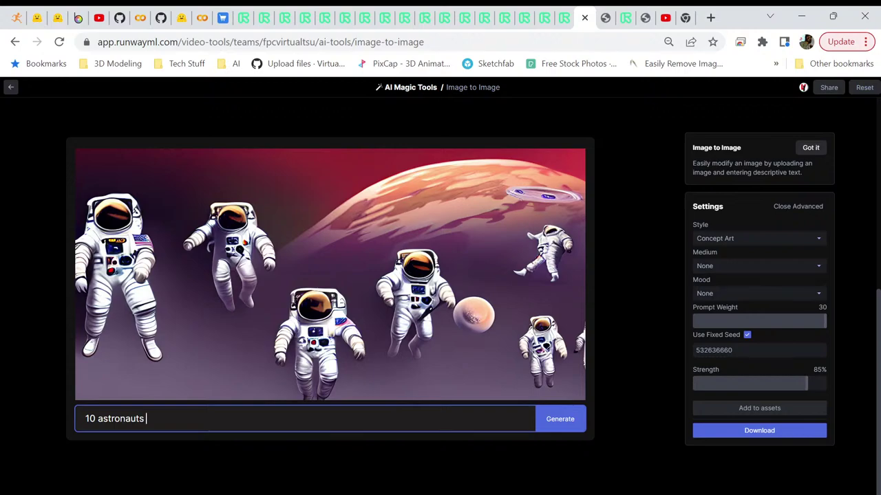
pyautogui.click(759, 408)
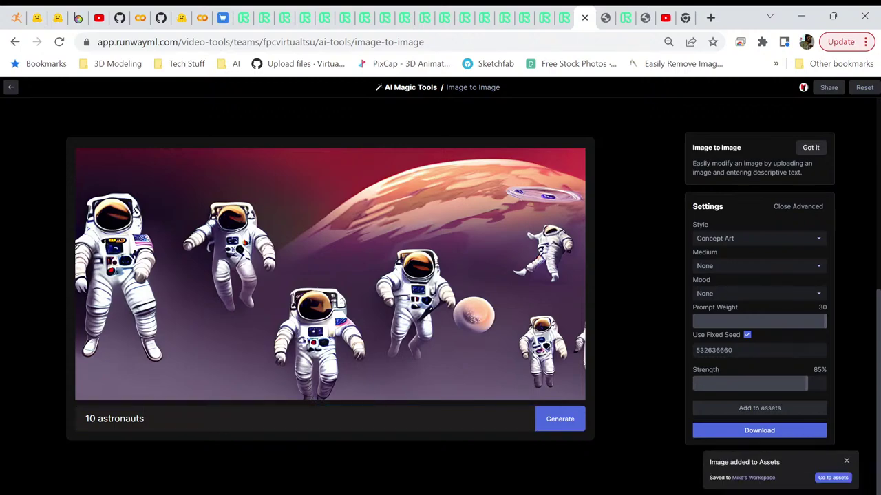
# Step: Regenerate the "10 astronauts" image with the fixed seed set to 532636659, and again with 532636658
pyautogui.click(146, 419)
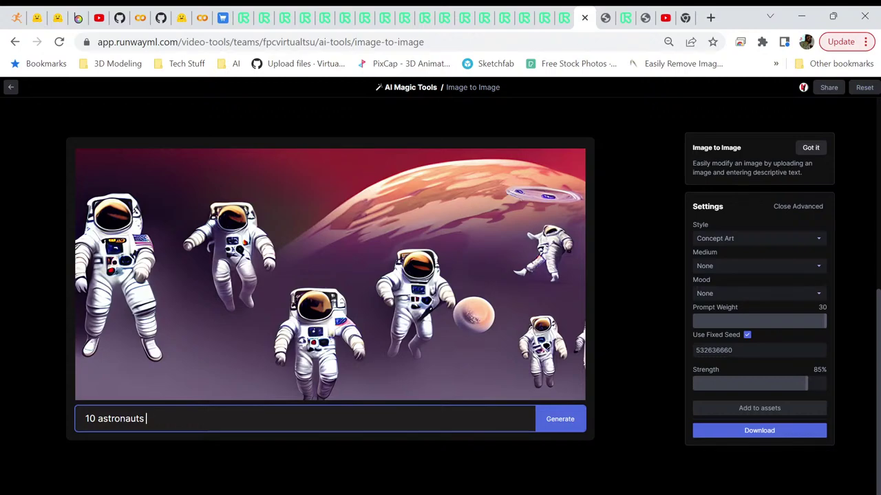
pyautogui.click(759, 350)
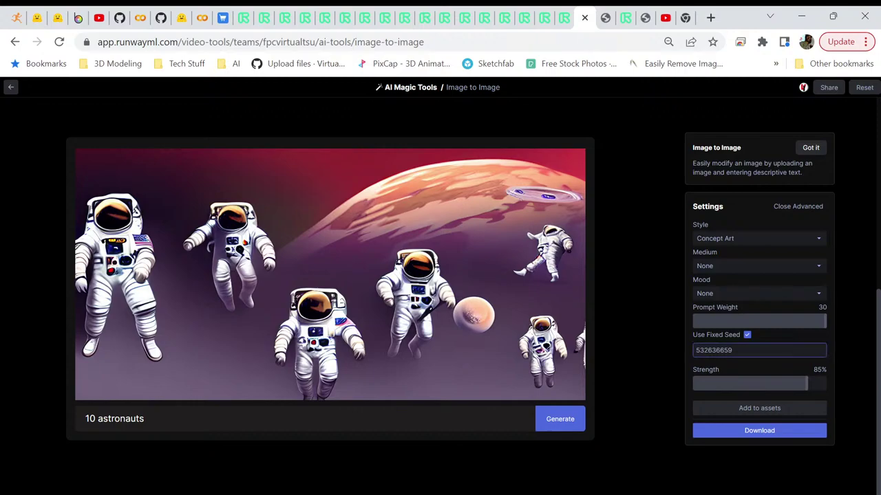
pyautogui.click(146, 419)
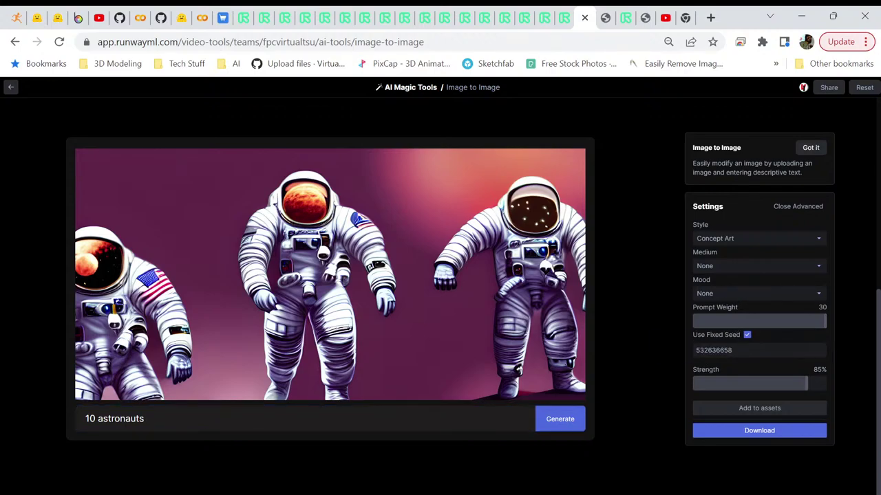
pyautogui.press('Return')
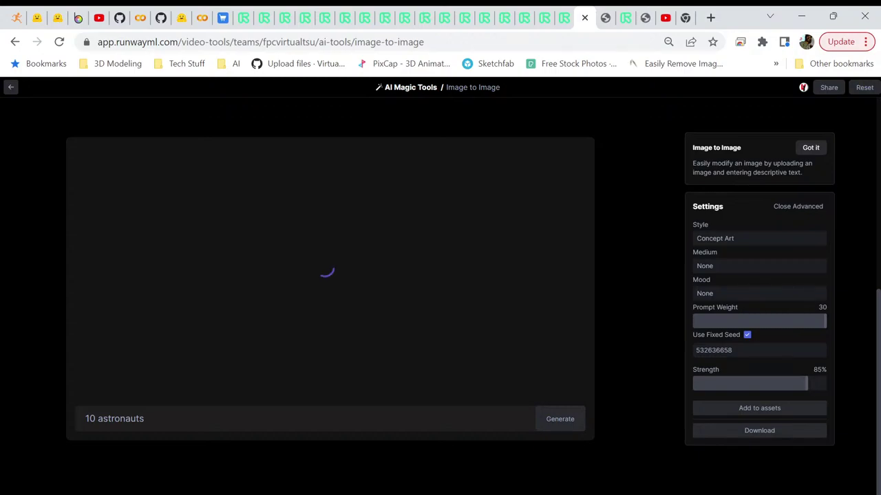
pyautogui.click(146, 418)
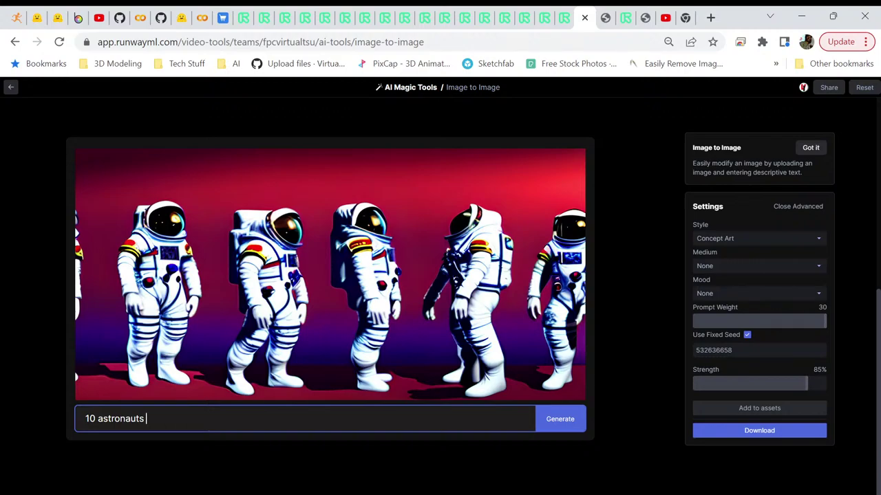
# Step: Set the fixed seed to 532636643
pyautogui.click(759, 350)
pyautogui.click(732, 351)
pyautogui.press('BackSpace')
pyautogui.press('BackSpace')
pyautogui.write('43')
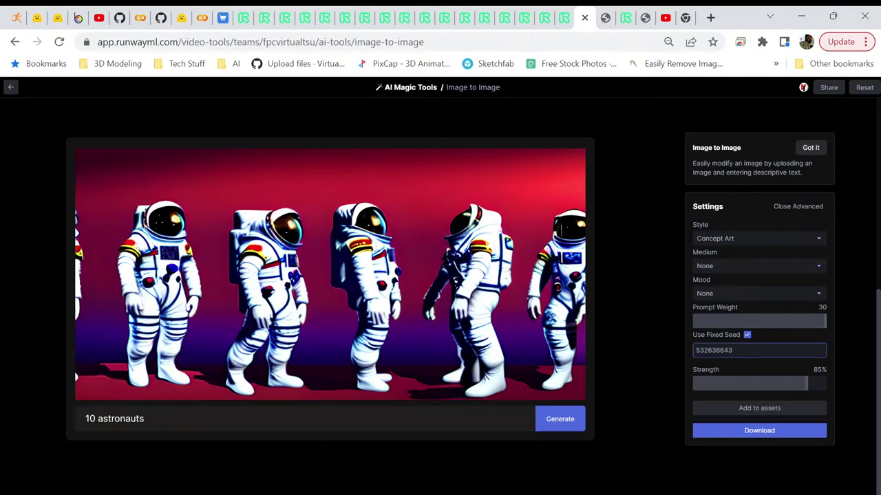
# Step: Change the fixed seed to 532636649 and select the whole seed value
pyautogui.hotkey('ctrl', 'a')
pyautogui.click(732, 351)
pyautogui.hotkey('ctrl', 'a')
pyautogui.rightClick(741, 355)
pyautogui.click(541, 157)
pyautogui.click(732, 350)
pyautogui.press('Up')
pyautogui.hotkey('ctrl', 'a')
pyautogui.rightClick(723, 351)
pyautogui.click(528, 156)
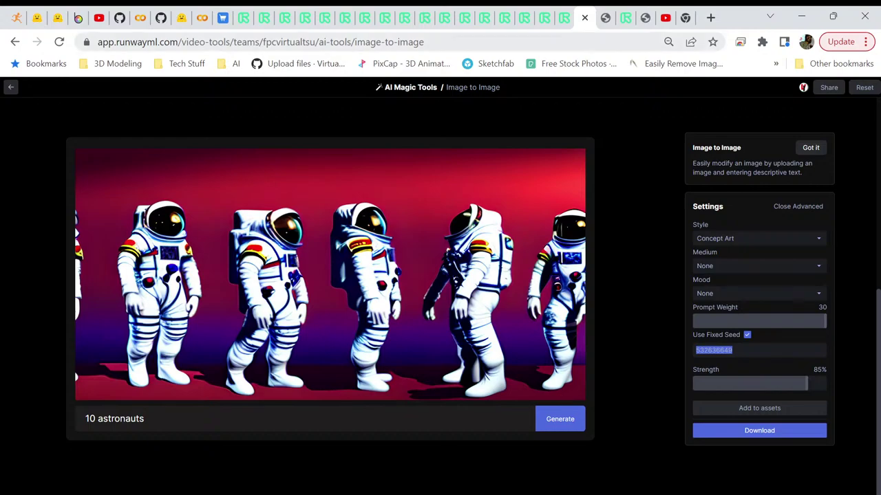
# Step: Switch to the MotionDiffuse notebook in Google Colab and examine its preparation and visualization cells and their outputs
pyautogui.click(201, 17)
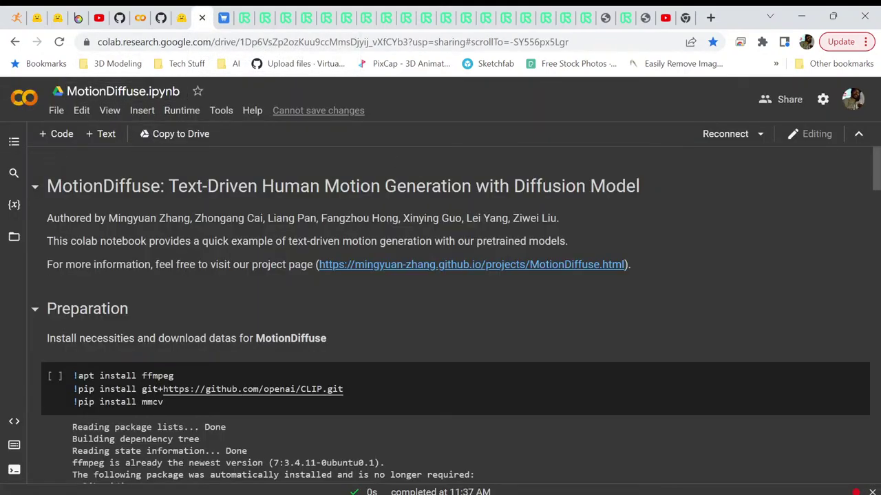
pyautogui.scroll(-5, 275, 310)
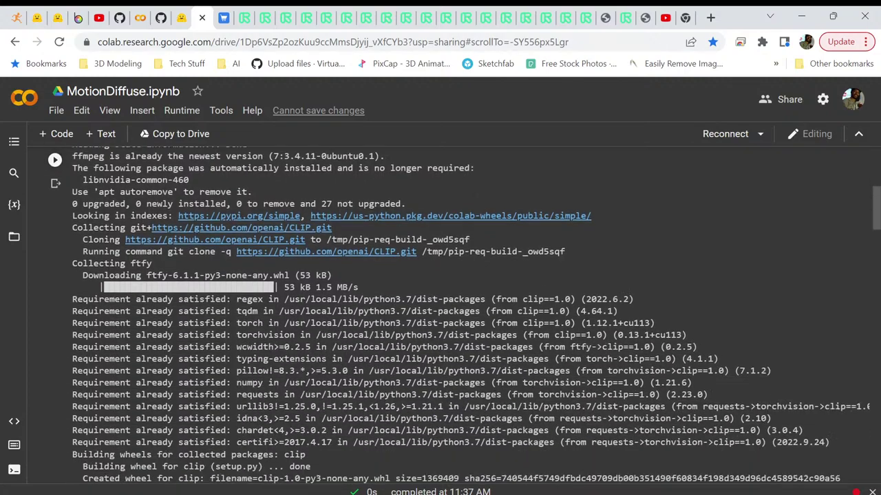
pyautogui.scroll(2, 440, 310)
pyautogui.scroll(-15, 454, 316)
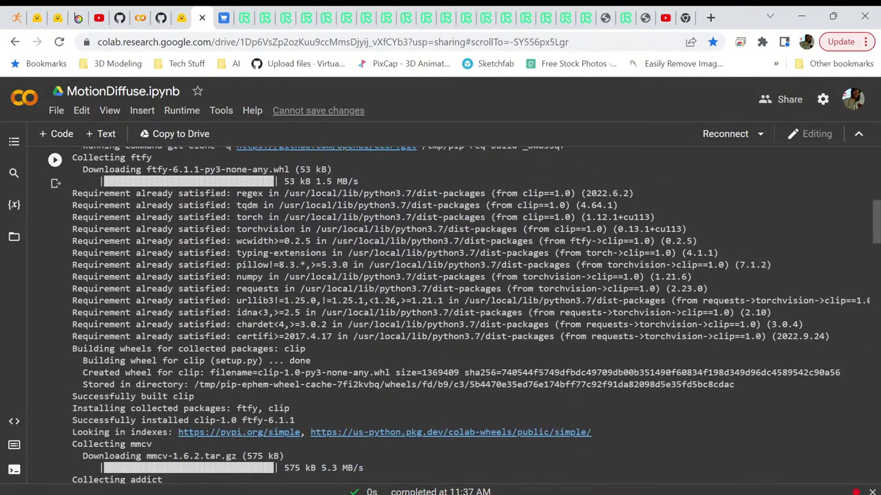
pyautogui.scroll(-4, 454, 317)
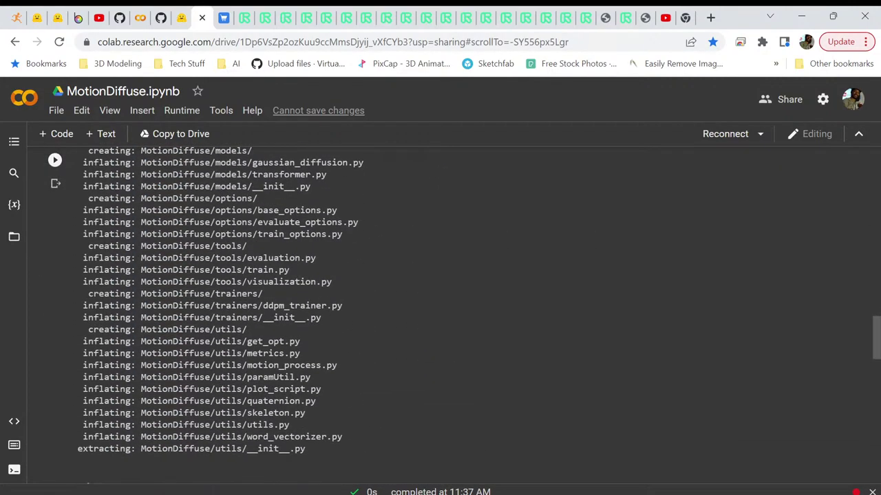
pyautogui.scroll(4, 454, 317)
pyautogui.scroll(2, 455, 317)
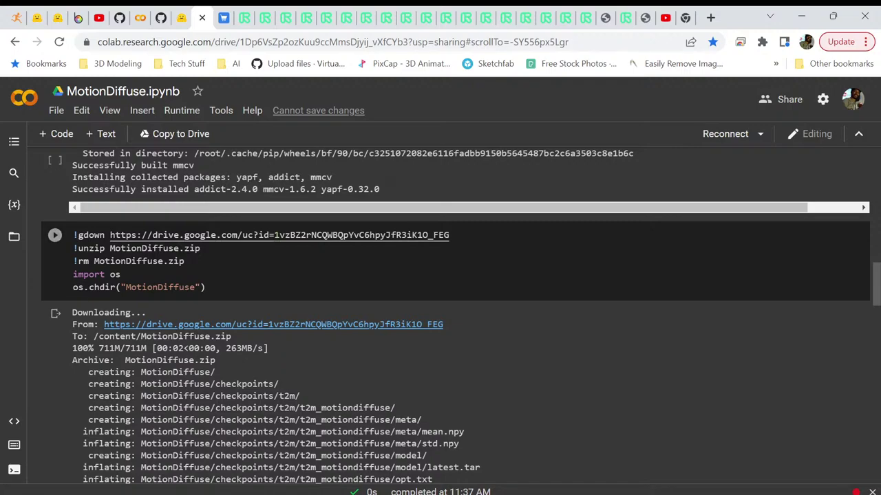
pyautogui.scroll(-12, 454, 316)
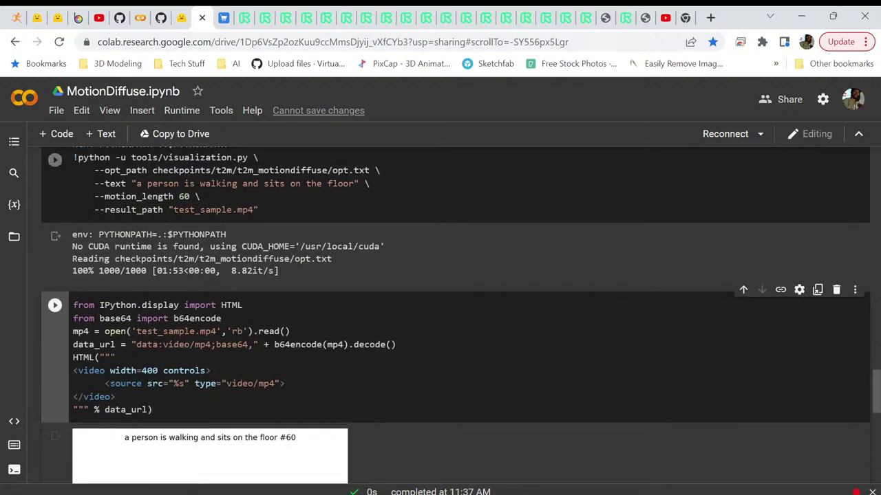
pyautogui.scroll(3, 454, 316)
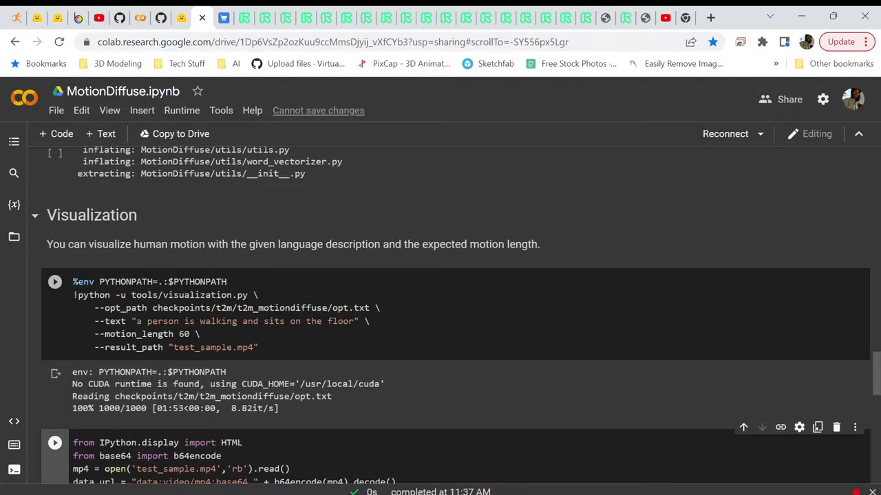
pyautogui.scroll(-7, 454, 317)
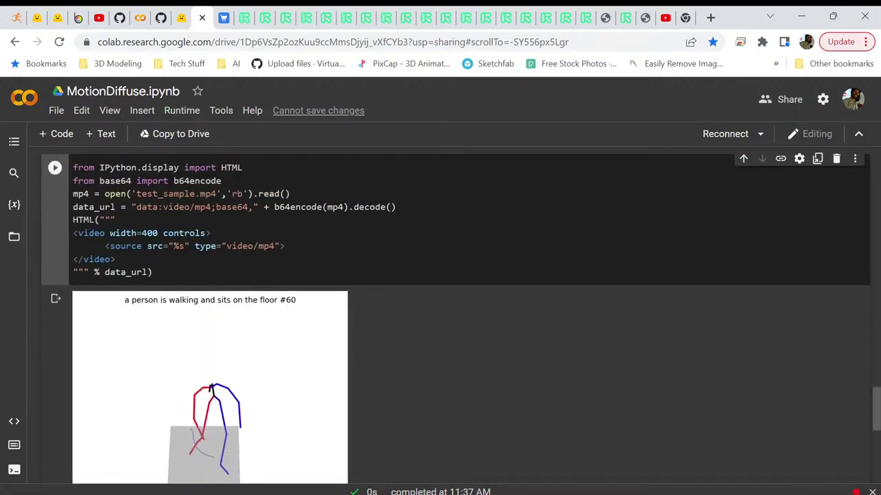
pyautogui.scroll(12, 454, 316)
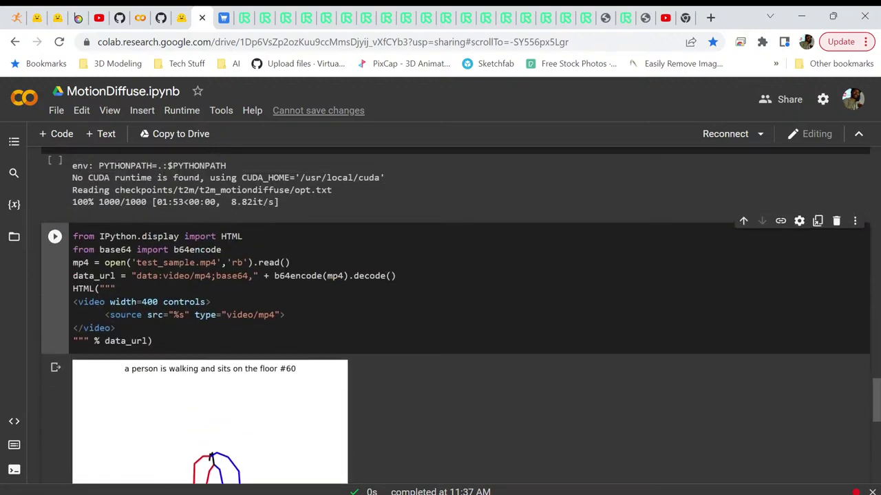
pyautogui.scroll(3, 454, 316)
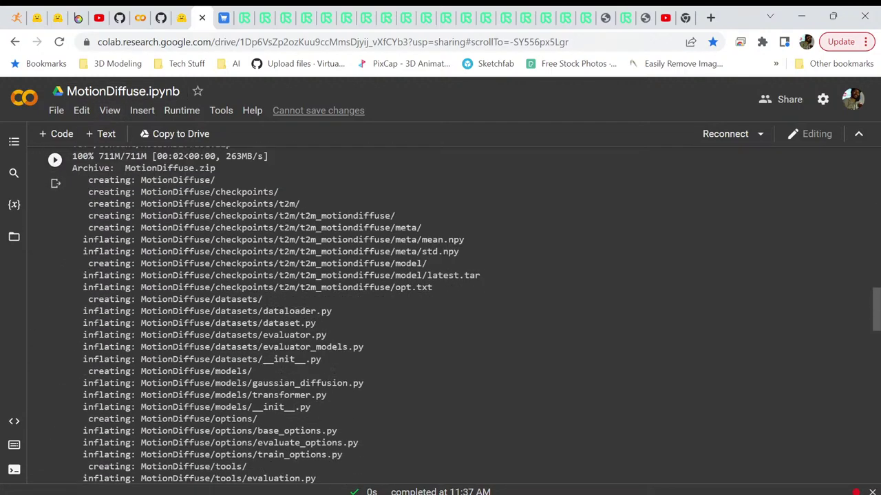
# Step: Play the notebook's output video for "a person is walking and sits on the floor"
pyautogui.scroll(-12, 454, 316)
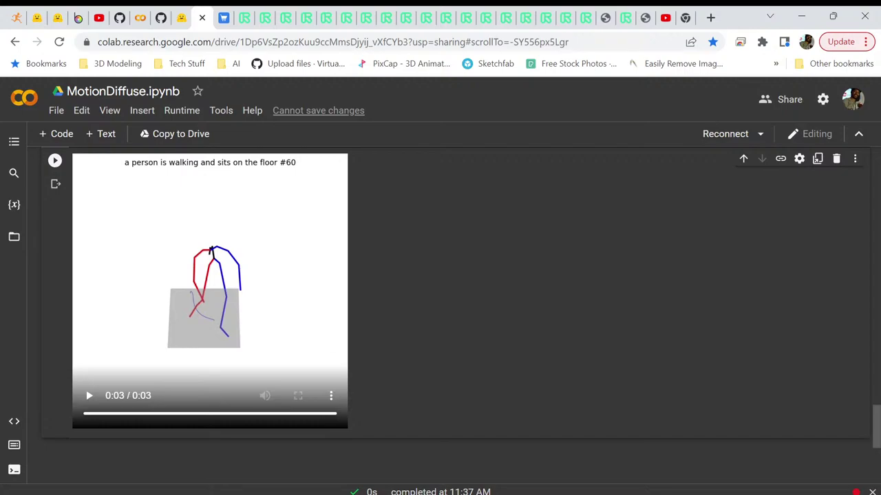
pyautogui.click(89, 395)
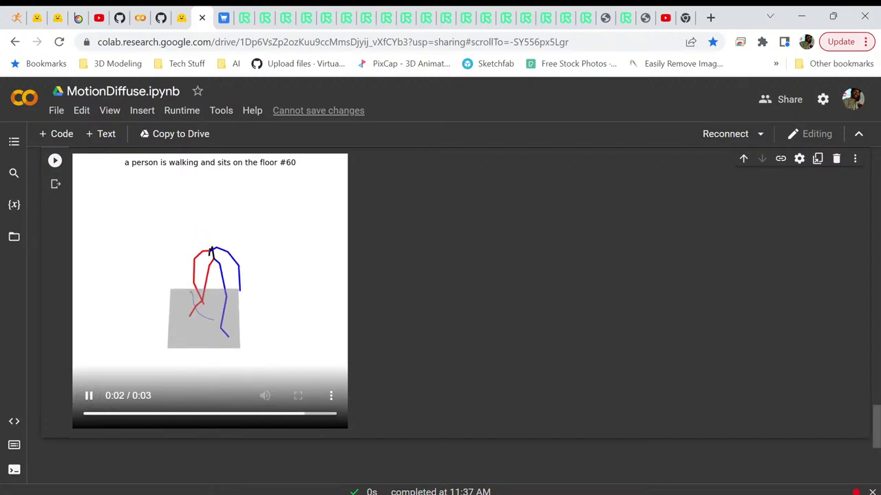
pyautogui.click(89, 396)
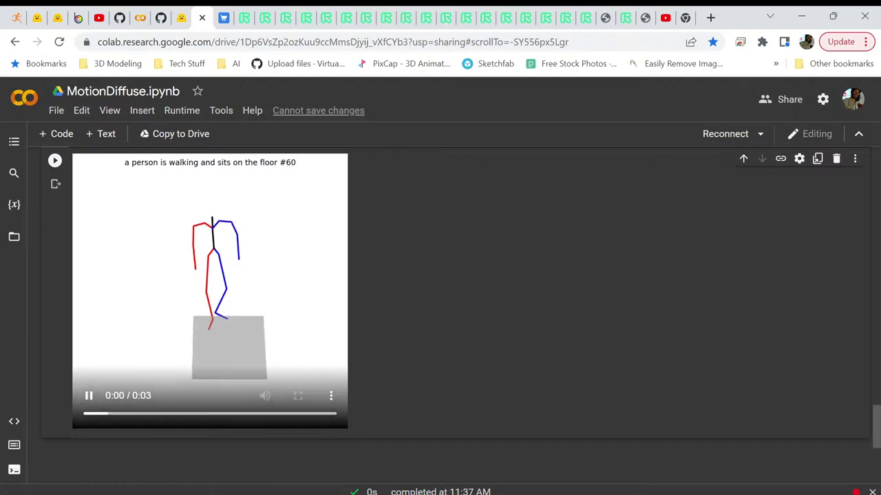
# Step: Go back to the start of the MotionDiffuse notebook, and open the Video2X Colab notebook to view its introduction
pyautogui.scroll(15, 454, 316)
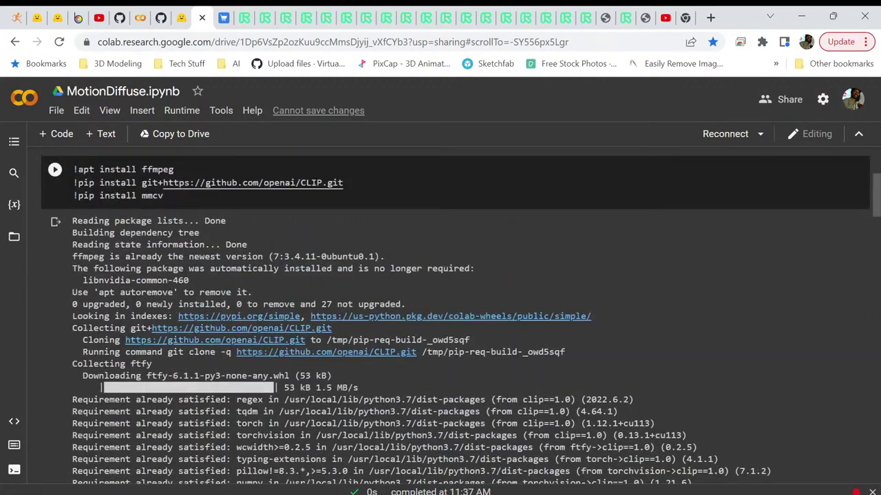
pyautogui.scroll(3, 454, 317)
pyautogui.click(137, 17)
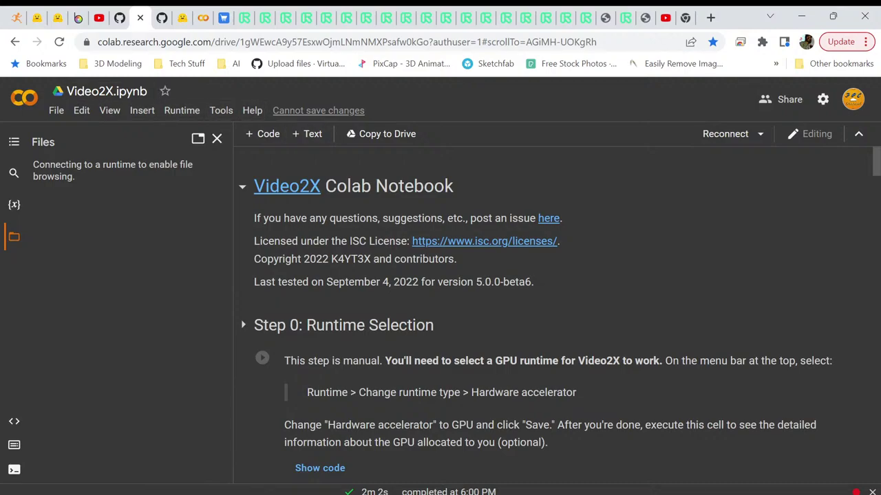
pyautogui.click(551, 234)
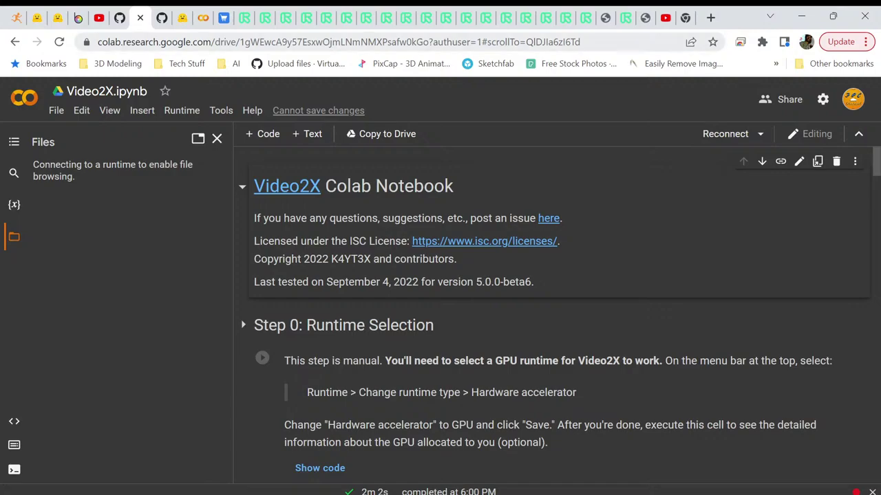
# Step: Return to Runway's Assets library and browse the earlier exported and uploaded images
pyautogui.click(614, 17)
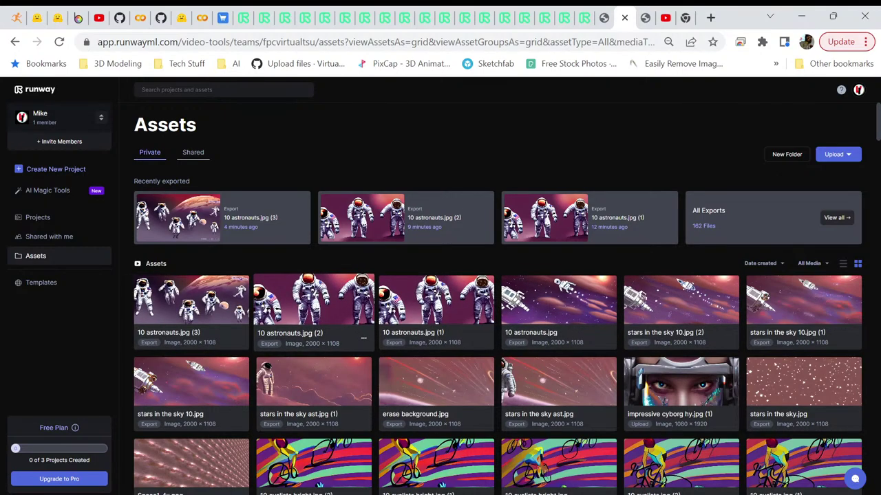
pyautogui.scroll(-1, 433, 316)
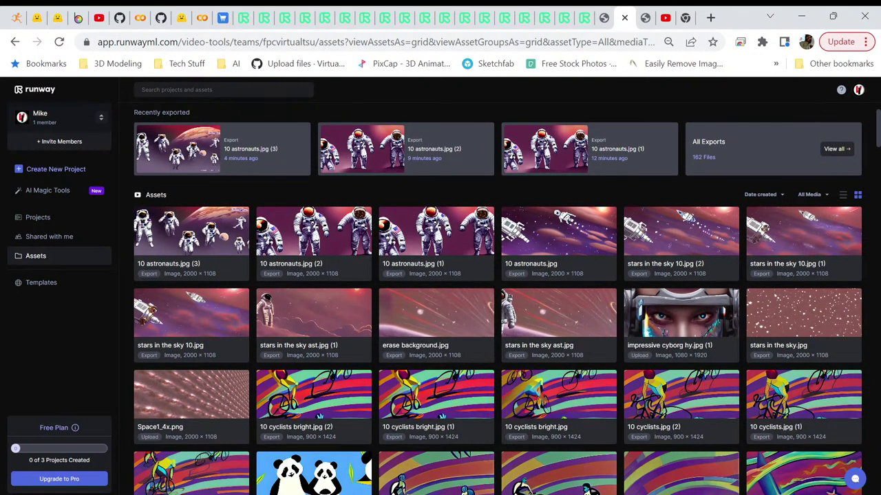
pyautogui.scroll(-10, 497, 298)
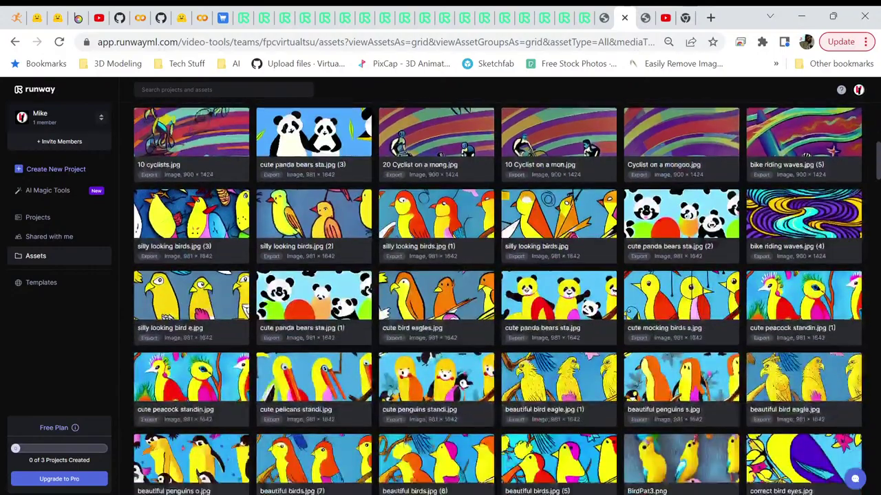
pyautogui.scroll(-10, 497, 298)
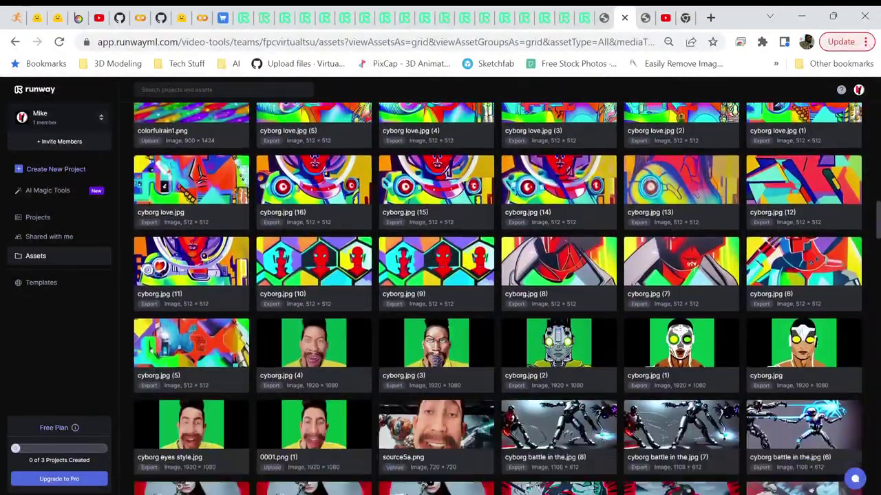
pyautogui.scroll(-10, 497, 298)
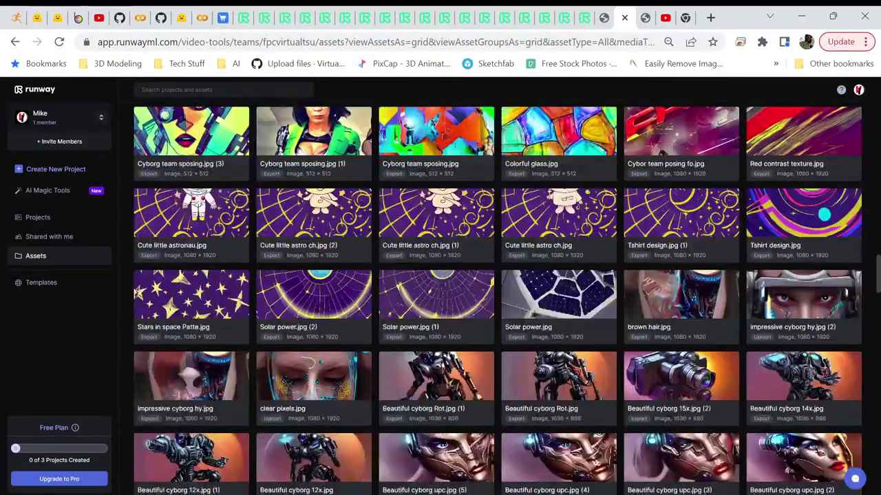
pyautogui.scroll(-5, 498, 299)
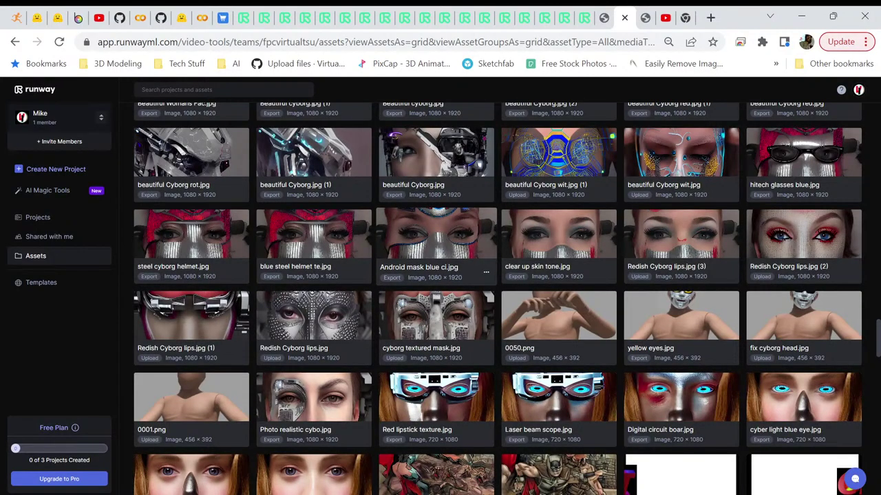
pyautogui.scroll(-10, 497, 299)
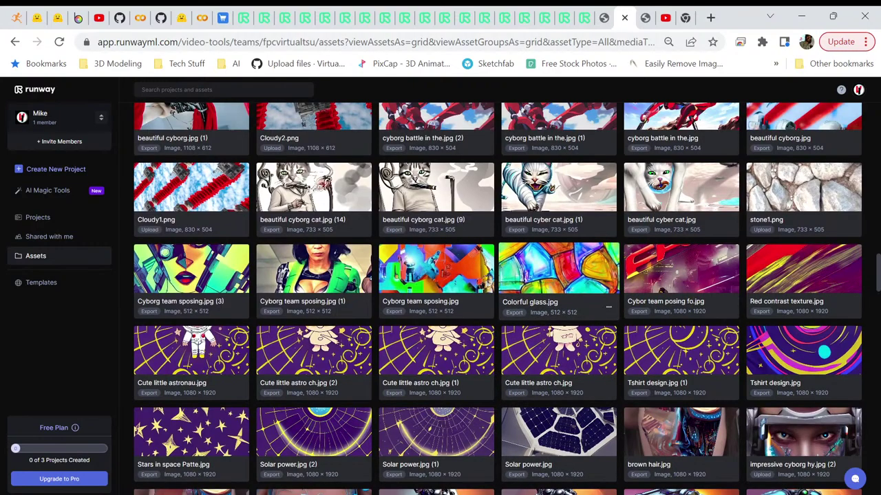
# Step: Browse Runway's Assets library from the older cyborg images back to the most recent astronaut exports
pyautogui.scroll(3, 558, 276)
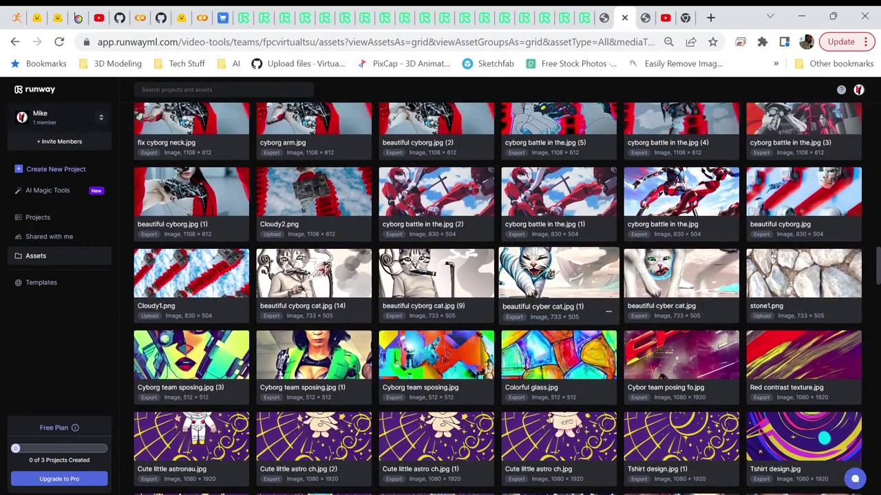
pyautogui.scroll(10, 559, 275)
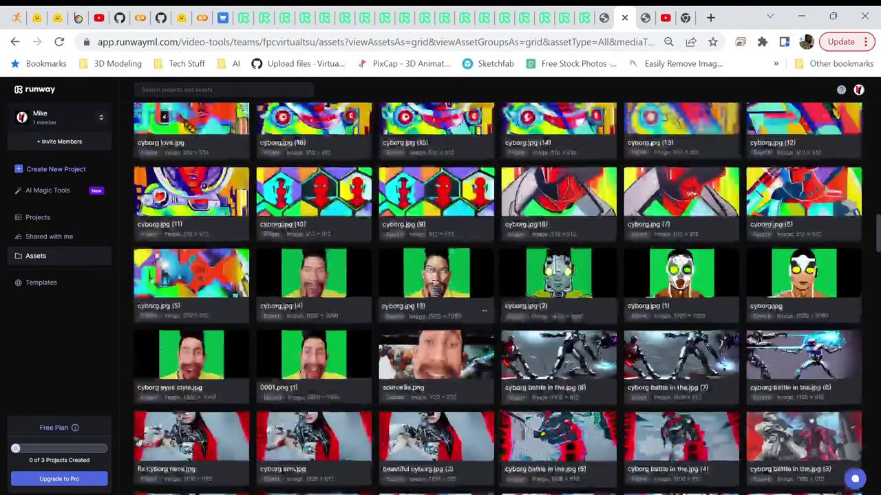
pyautogui.scroll(-2, 558, 275)
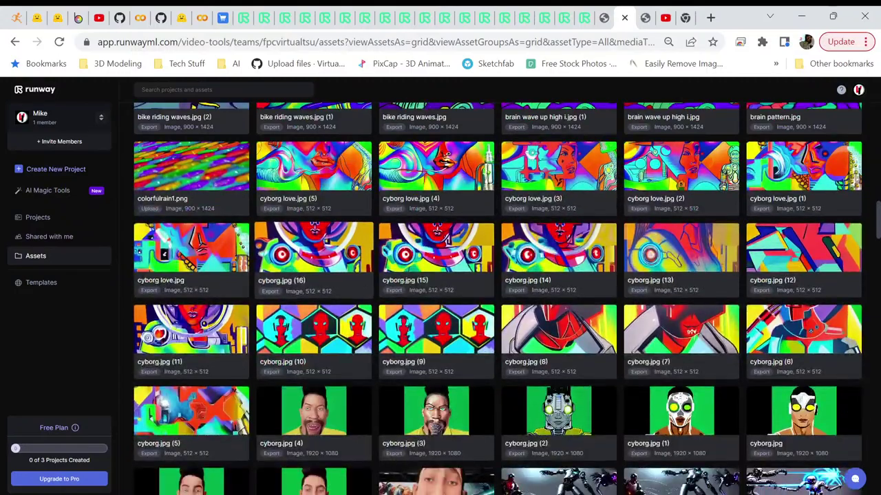
pyautogui.scroll(4, 559, 275)
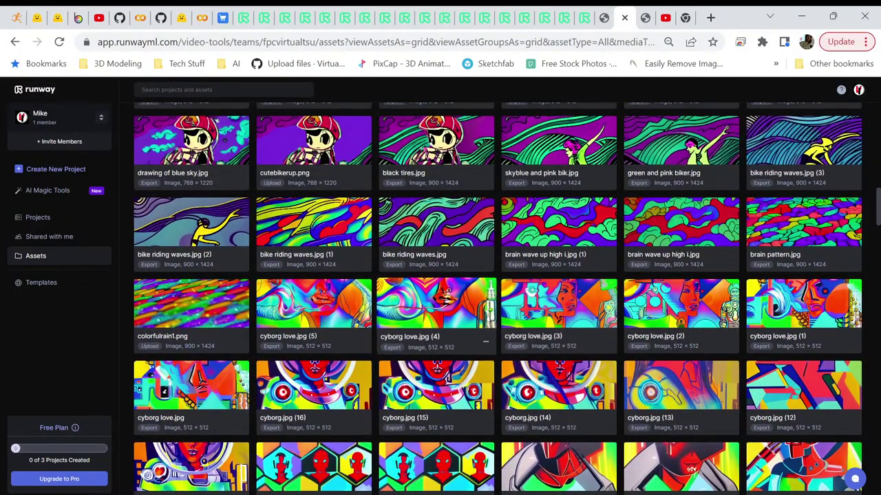
pyautogui.scroll(4, 436, 289)
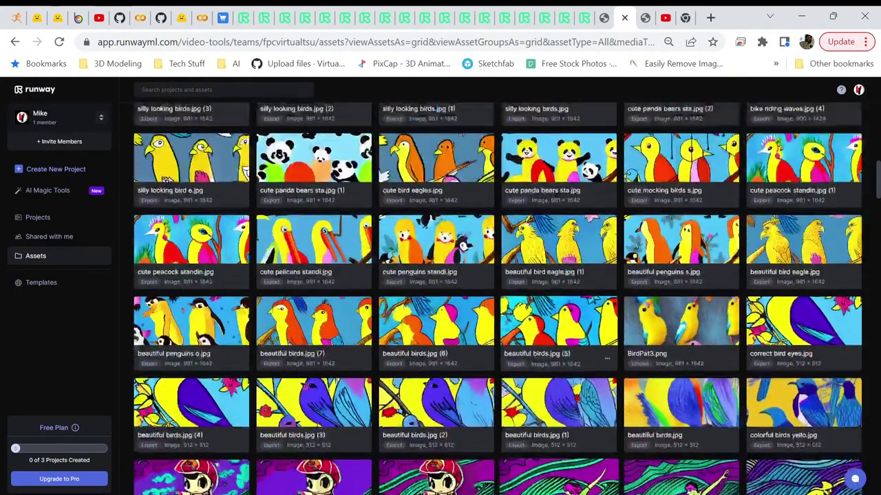
pyautogui.scroll(3, 436, 399)
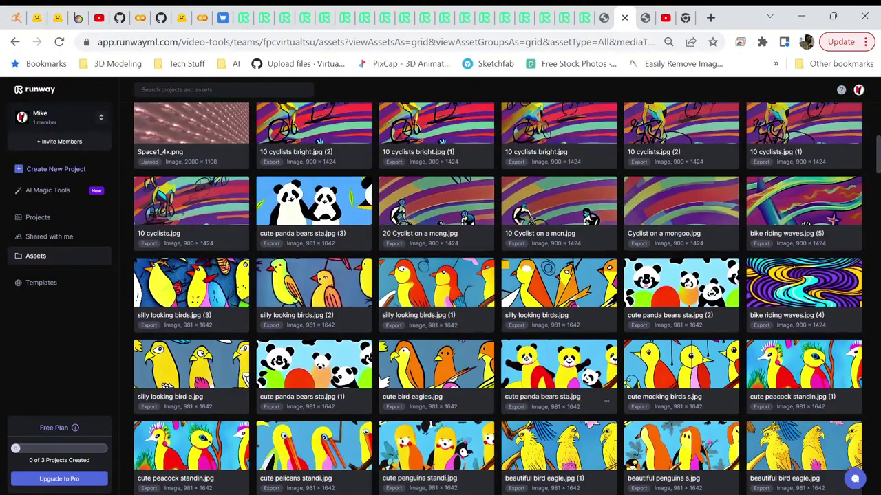
pyautogui.scroll(3, 558, 289)
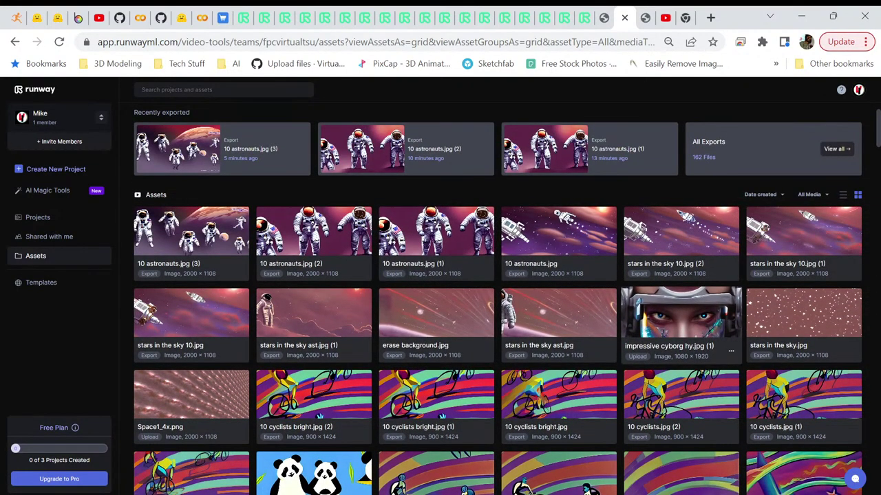
pyautogui.scroll(1, 436, 240)
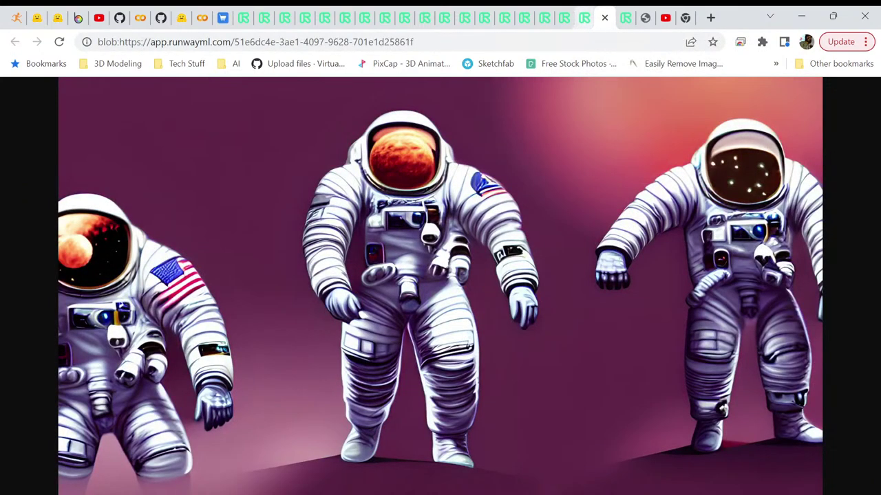
# Step: Switch to the Virtual_Intel Spring store and browse the first page of its Apparel products
pyautogui.moveTo(584, 18)
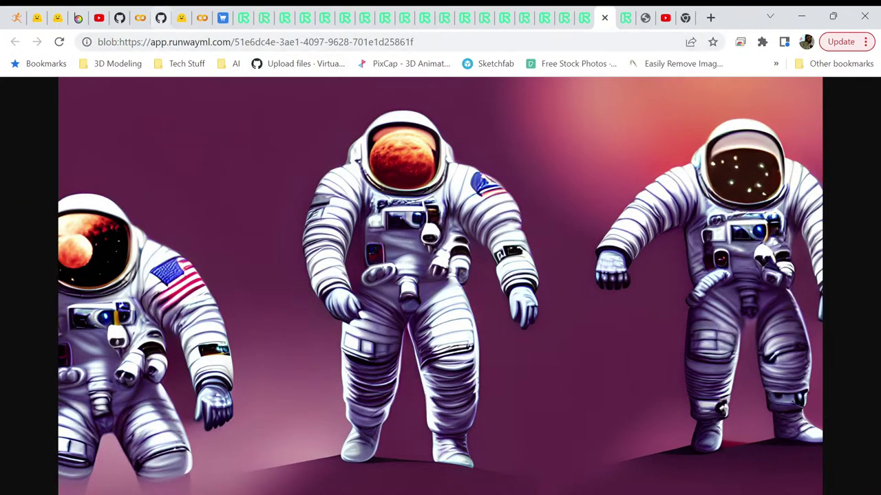
pyautogui.click(209, 18)
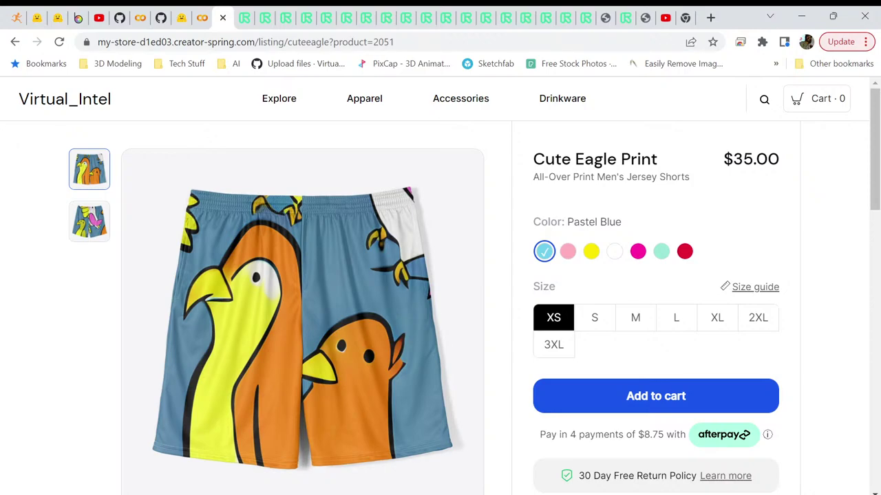
pyautogui.click(364, 98)
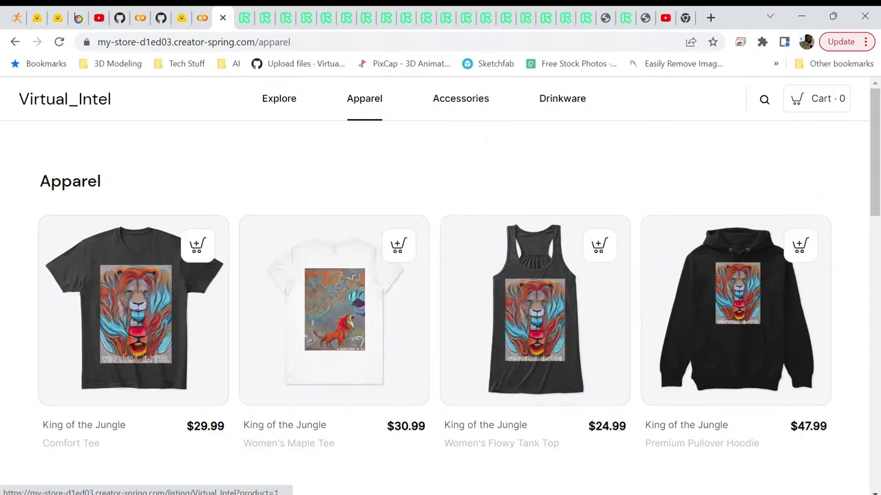
pyautogui.scroll(-2, 440, 309)
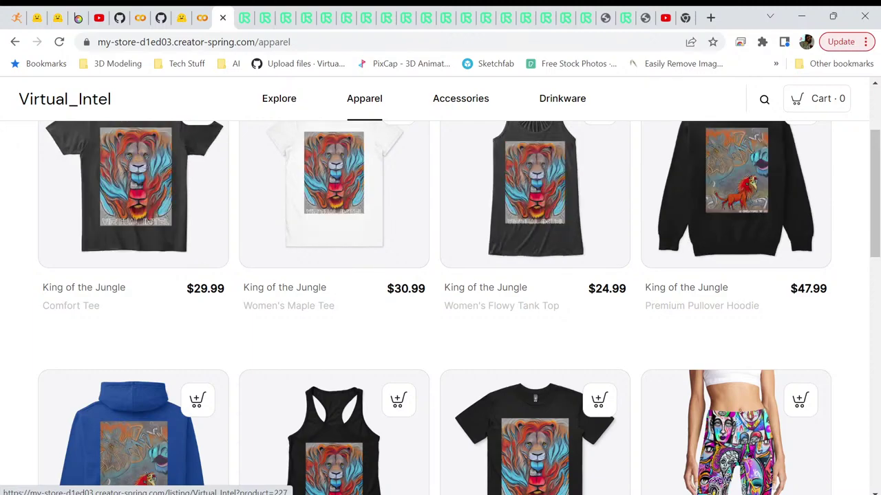
pyautogui.scroll(-2, 440, 310)
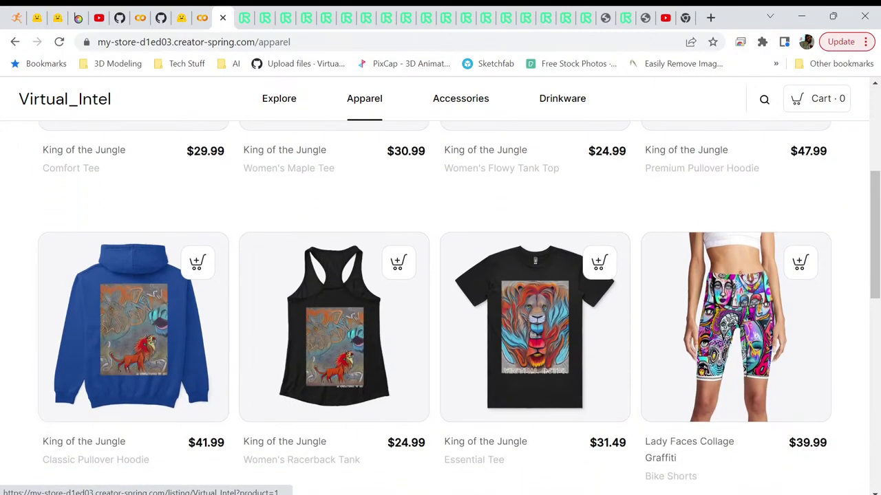
pyautogui.scroll(-1, 440, 310)
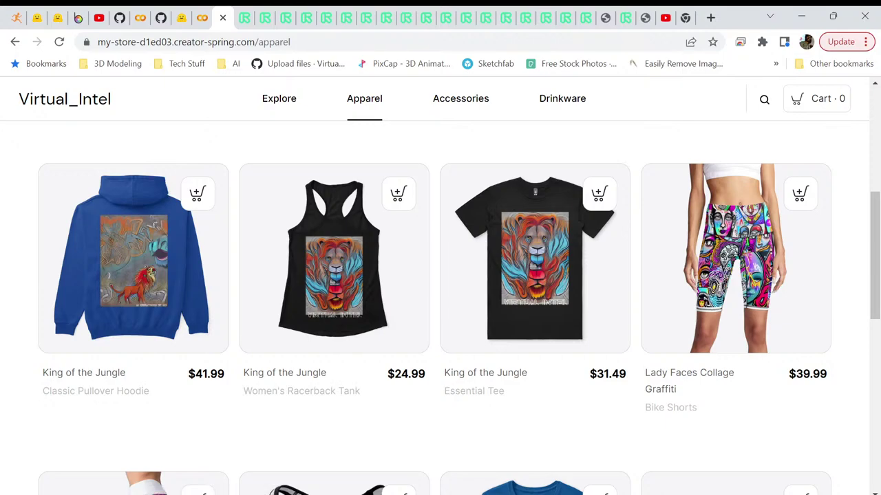
pyautogui.scroll(-2, 138, 406)
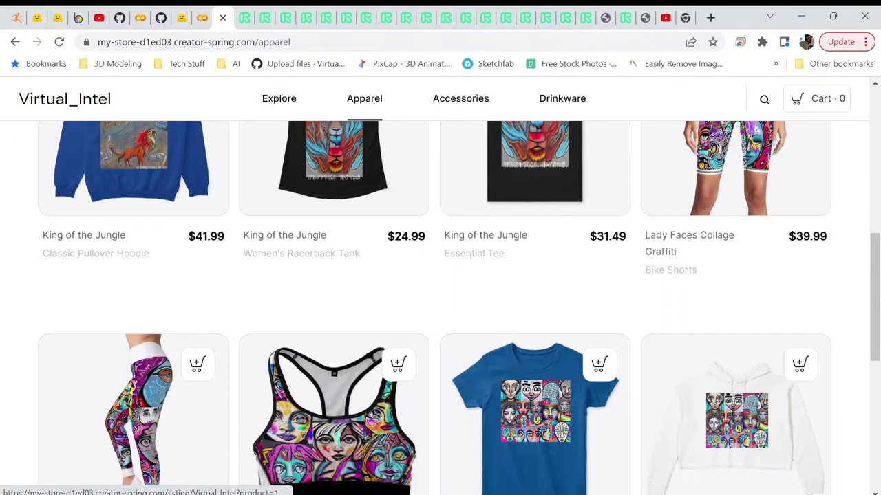
pyautogui.scroll(1, 138, 406)
pyautogui.scroll(-4, 138, 406)
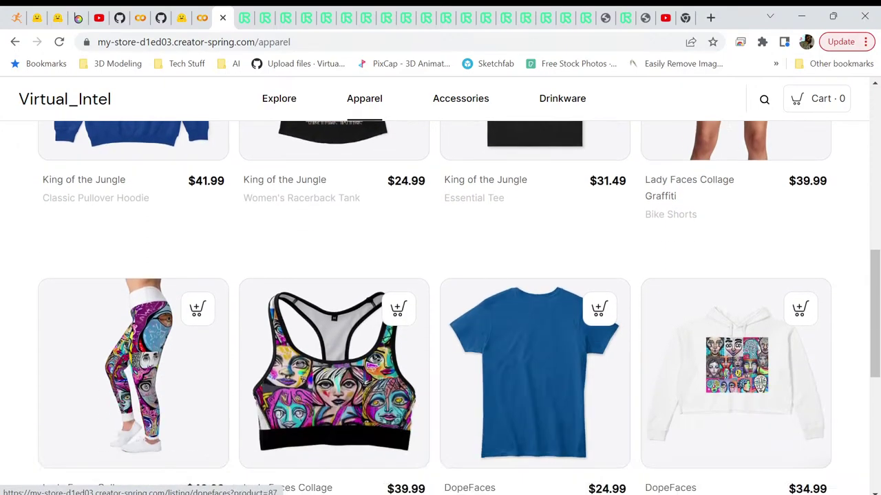
pyautogui.scroll(-2, 138, 406)
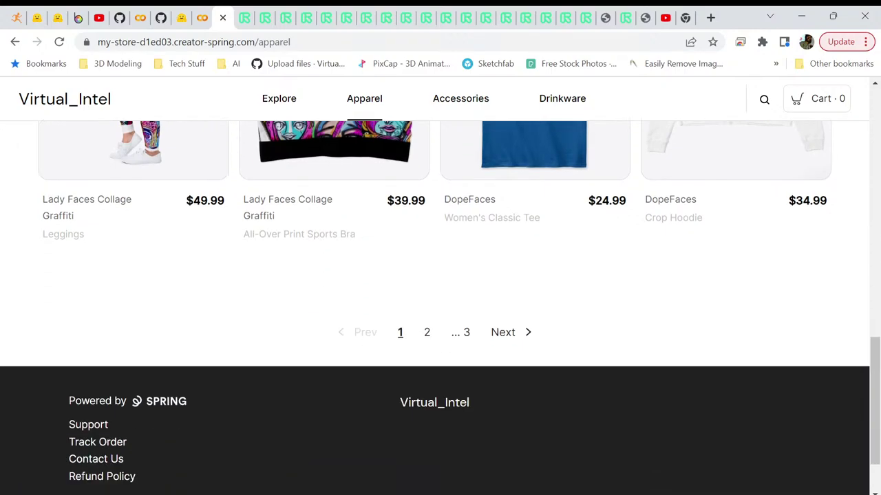
pyautogui.scroll(1, 441, 308)
# Step: Go to page 2 of the store's apparel and look through the DopeFaces, Lady Faces Collage Graffiti and Cute Eagle Print products
pyautogui.scroll(15, 440, 308)
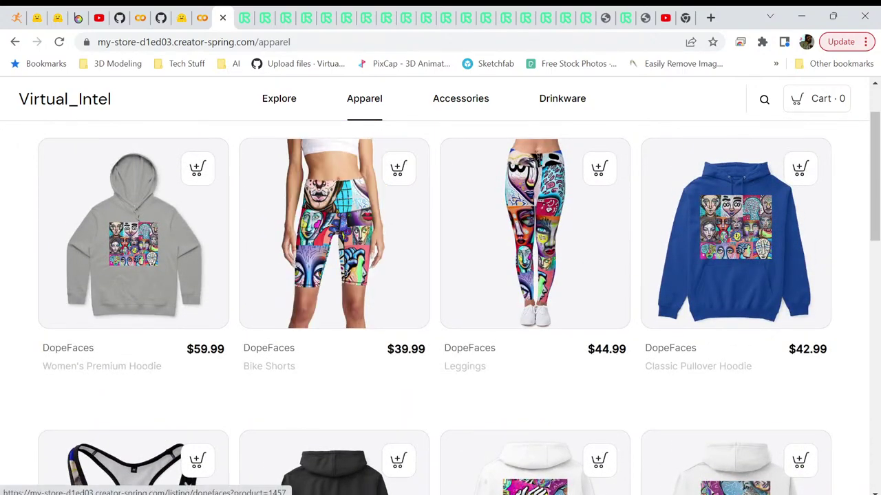
pyautogui.scroll(-2, 133, 461)
pyautogui.scroll(-2, 133, 461)
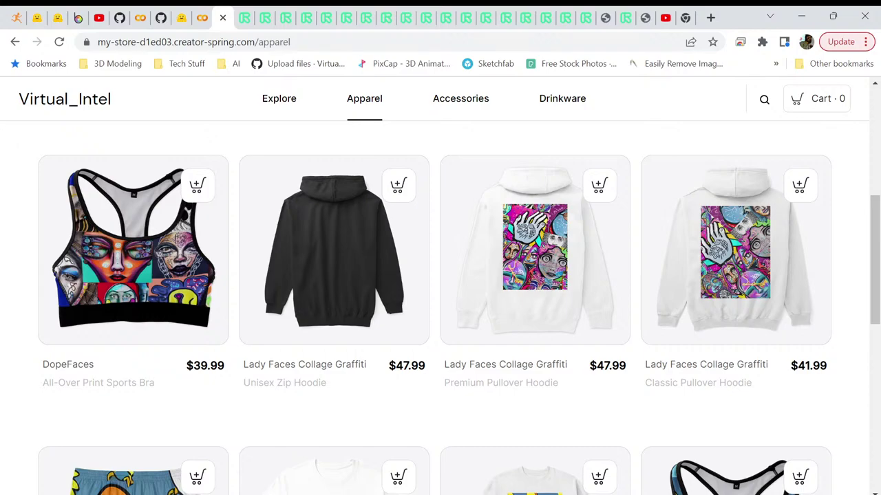
pyautogui.scroll(-4, 440, 309)
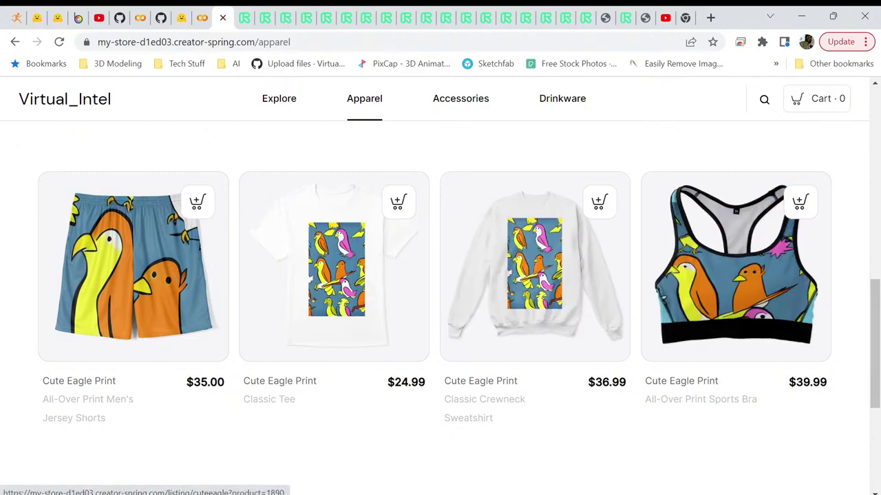
pyautogui.scroll(-1, 441, 276)
pyautogui.scroll(-4, 441, 275)
pyautogui.scroll(2, 440, 275)
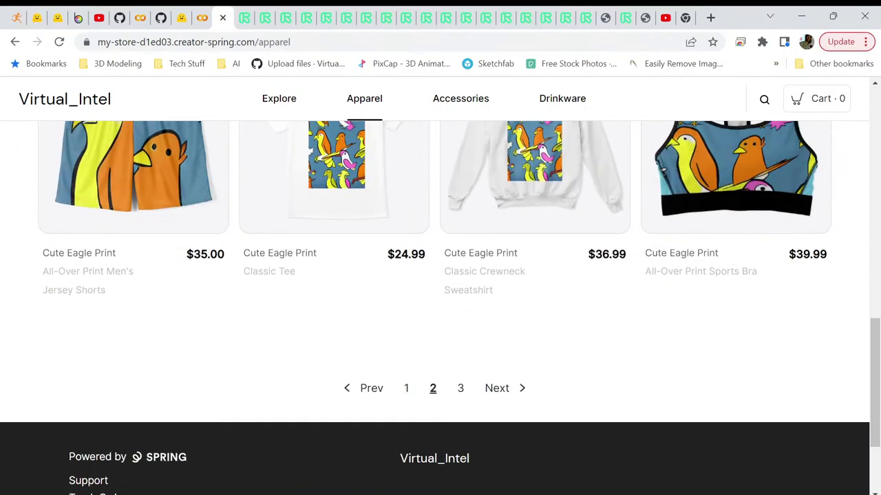
# Step: Open page 3 of the store's apparel and view the Cute Eagle Print swim trunks
pyautogui.click(461, 388)
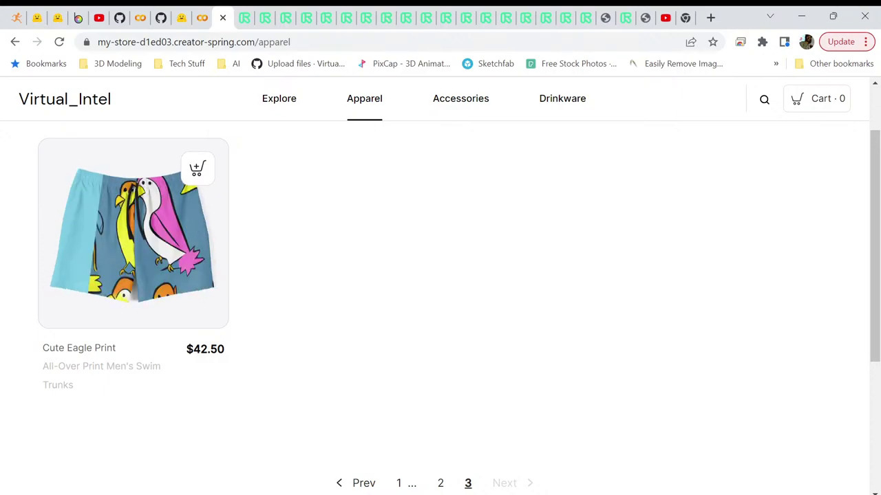
pyautogui.scroll(-3, 440, 309)
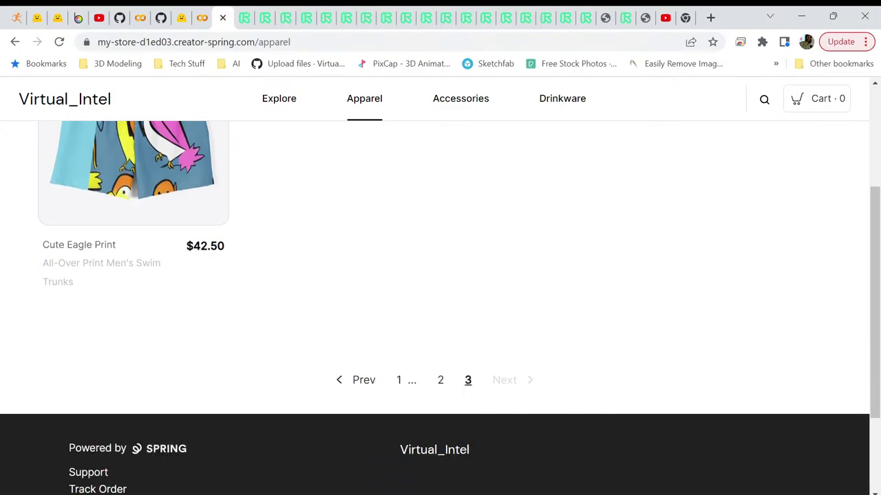
pyautogui.scroll(5, 440, 309)
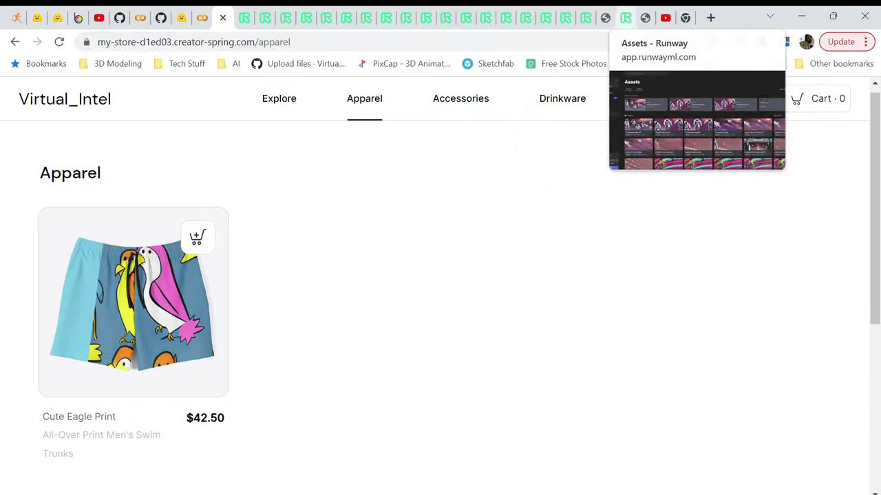
# Step: Return to Runway's Assets library and view cute panda bears sta.jpg (3) and 10 astronauts.jpg (3) individually, going back to the library after each
pyautogui.click(609, 18)
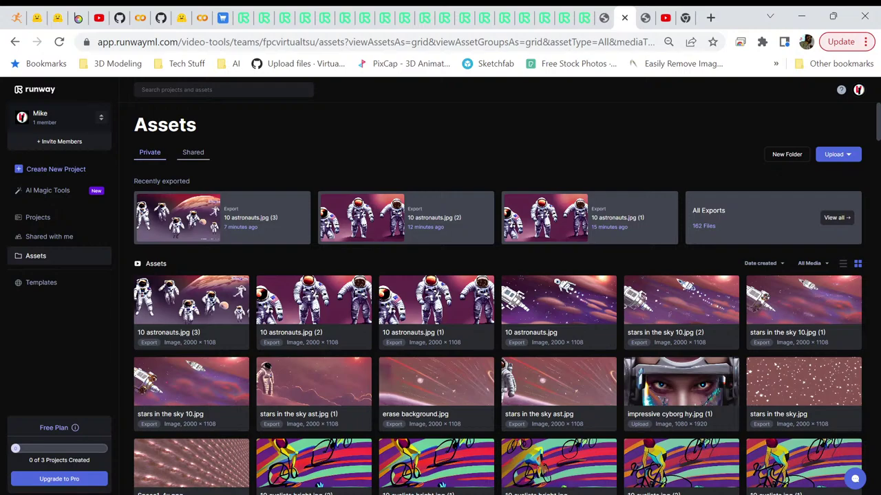
pyautogui.scroll(-4, 440, 289)
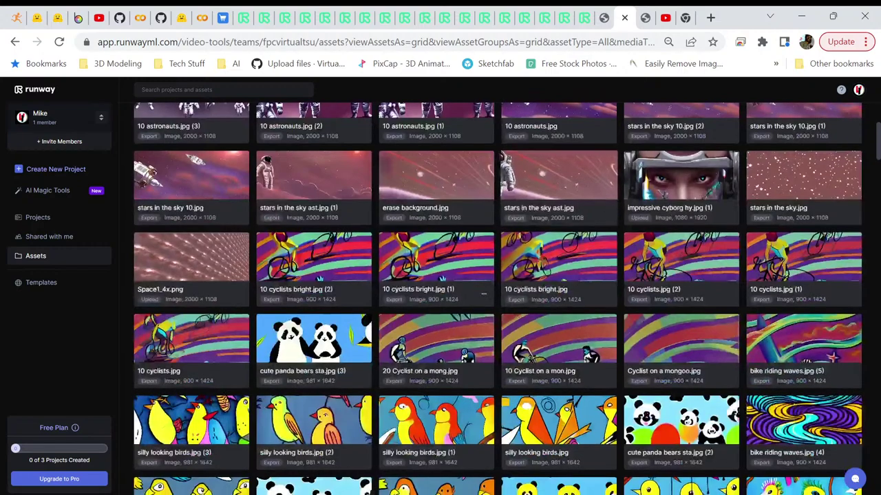
pyautogui.scroll(-1, 436, 275)
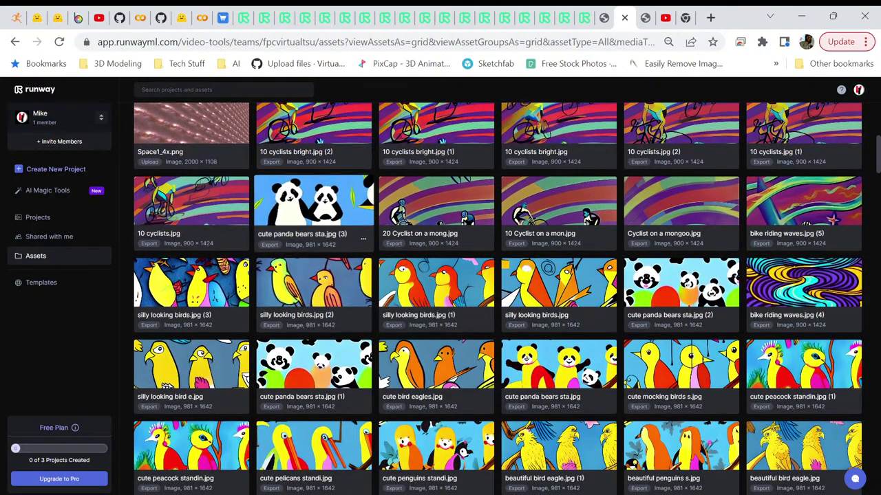
pyautogui.scroll(2, 436, 296)
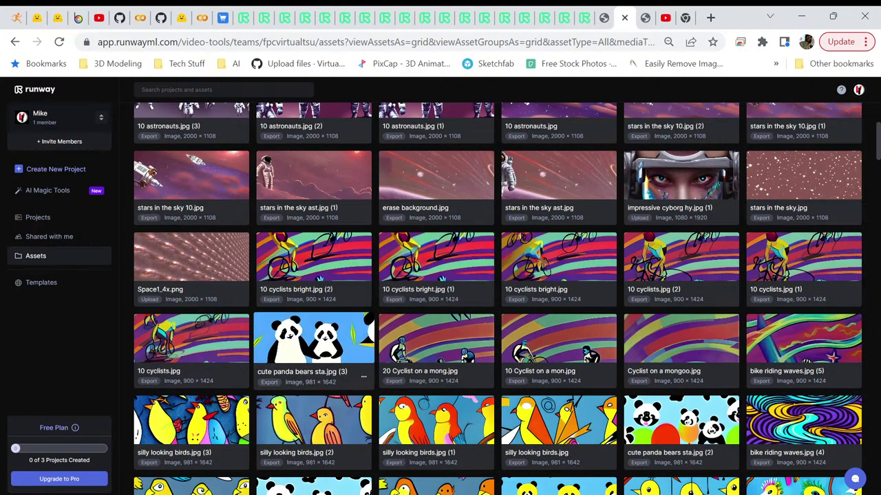
pyautogui.click(313, 341)
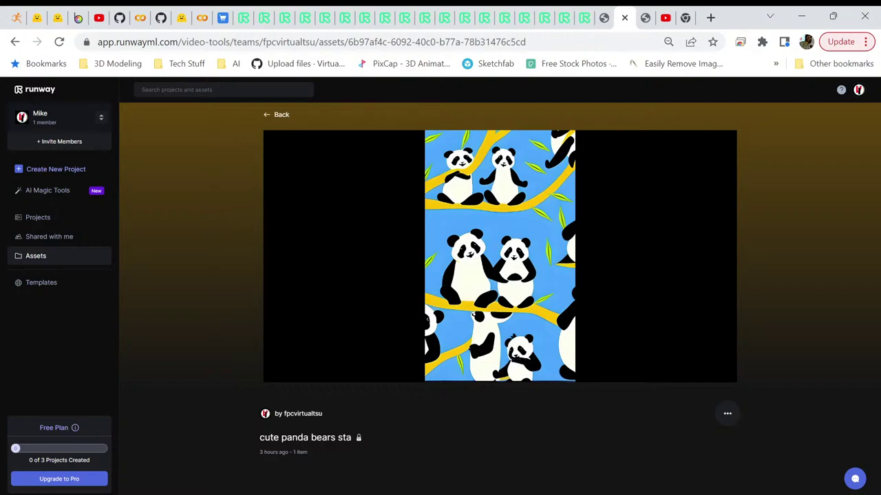
pyautogui.hotkey('alt', 'Left')
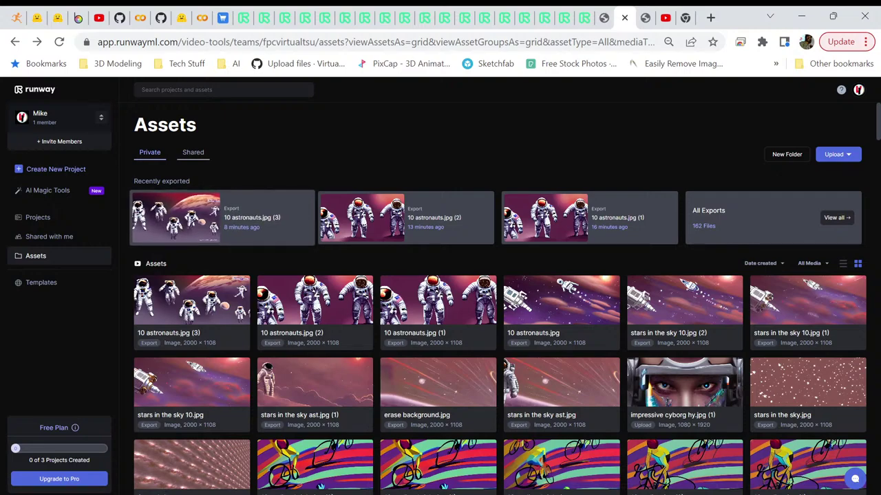
pyautogui.click(223, 218)
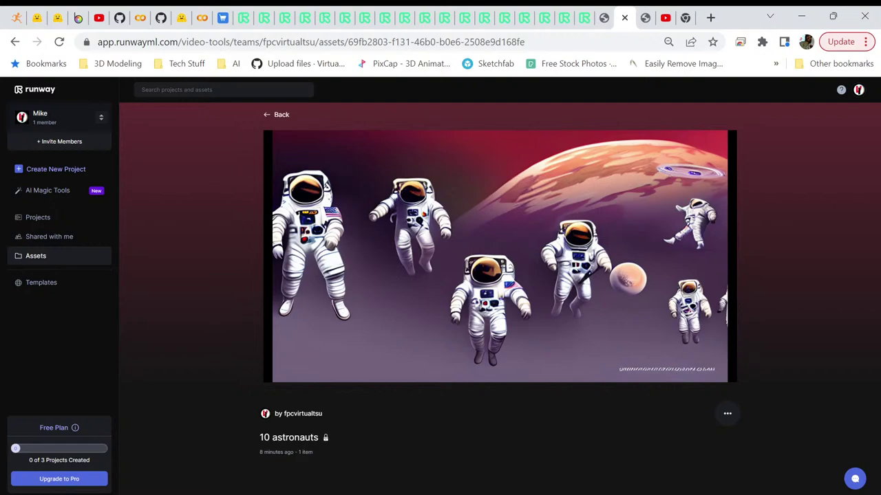
pyautogui.hotkey('alt', 'Left')
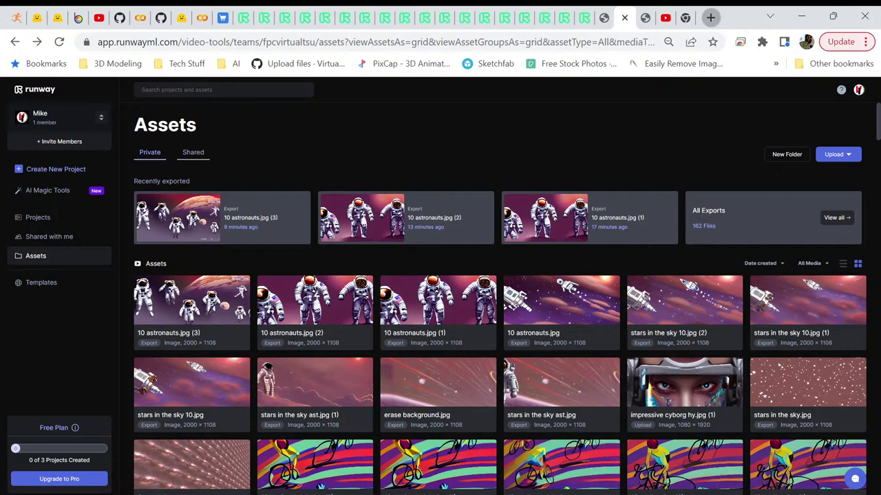
# Step: Open the Unreal Engine website, unrealengine.com, in a new browser tab
pyautogui.hotkey('ctrl', 't')
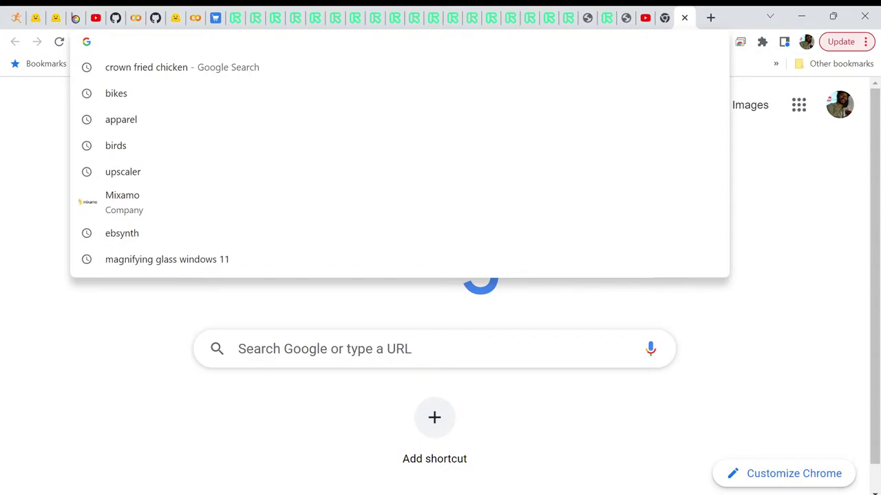
pyautogui.write('unr')
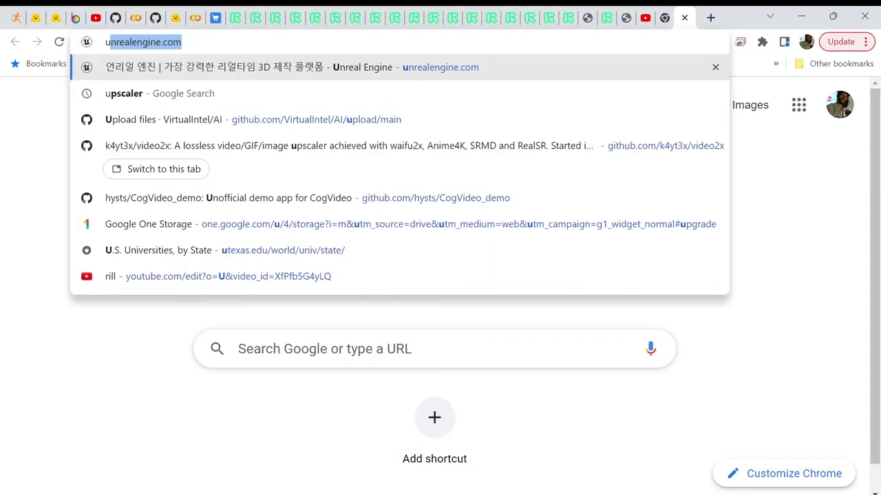
pyautogui.write('ea')
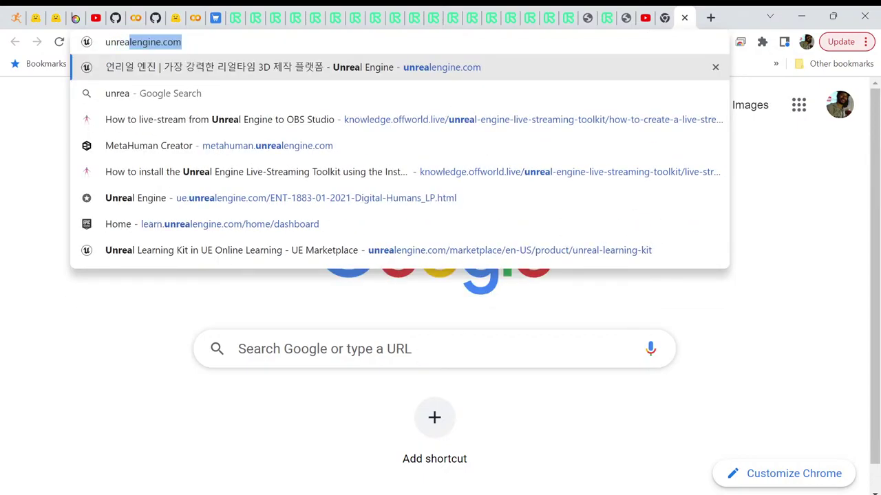
pyautogui.write('l')
pyautogui.press('Return')
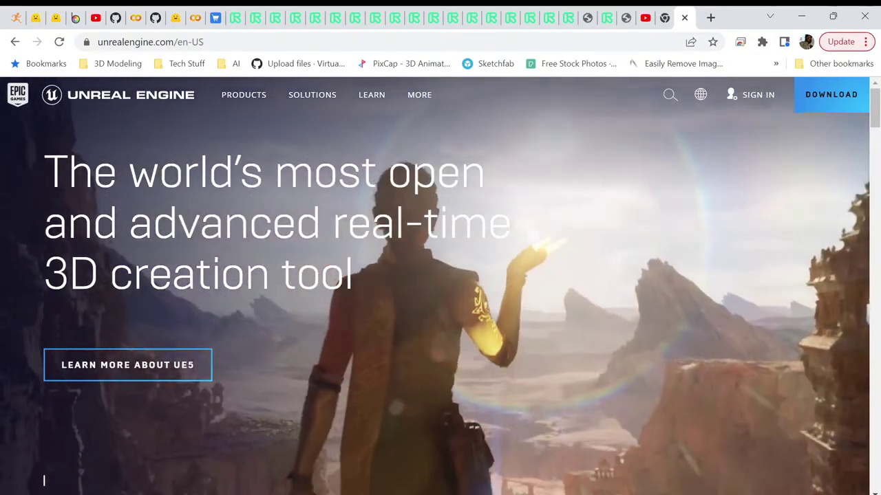
# Step: Look through the industry showcase on the Unreal Engine home page, including Games, Automotive & Transportation and Broadcast & Live Events
pyautogui.scroll(-3, 44, 454)
pyautogui.scroll(-5, 440, 289)
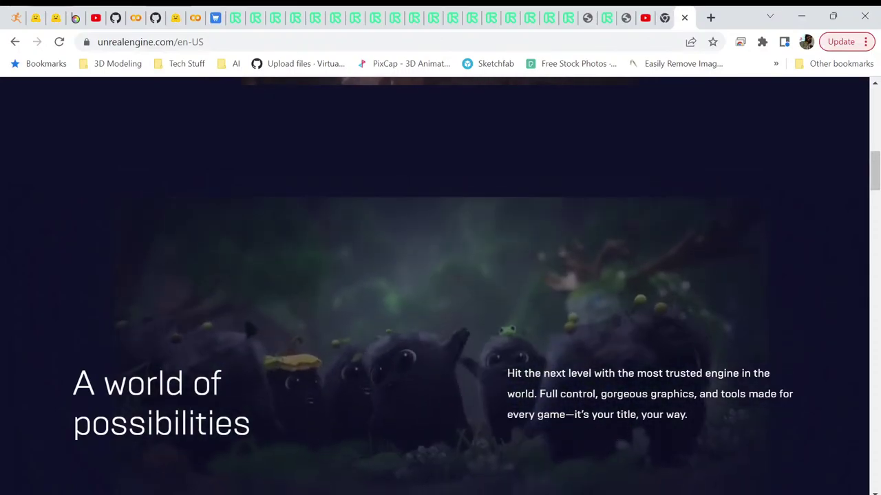
pyautogui.scroll(-1, 441, 286)
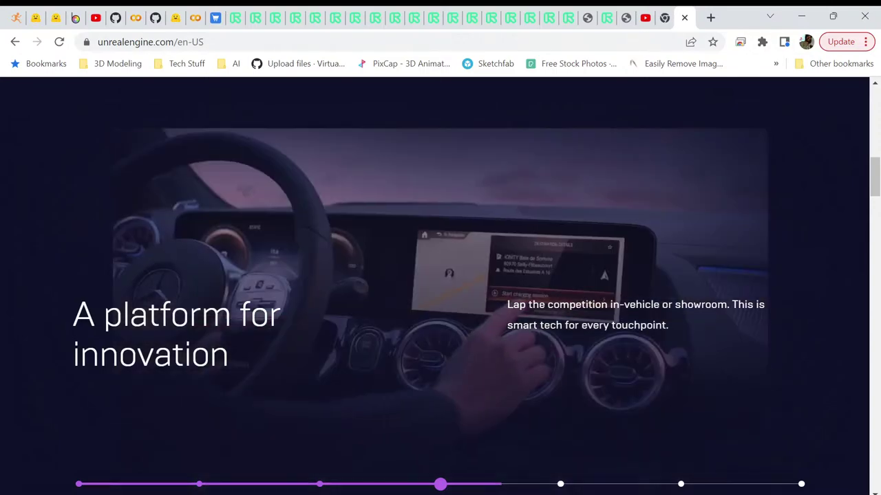
pyautogui.scroll(-1, 441, 275)
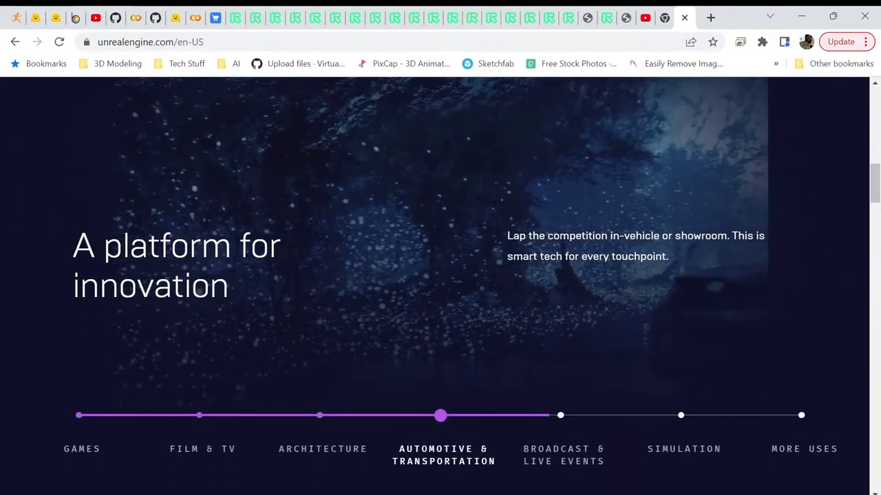
pyautogui.scroll(1, 440, 275)
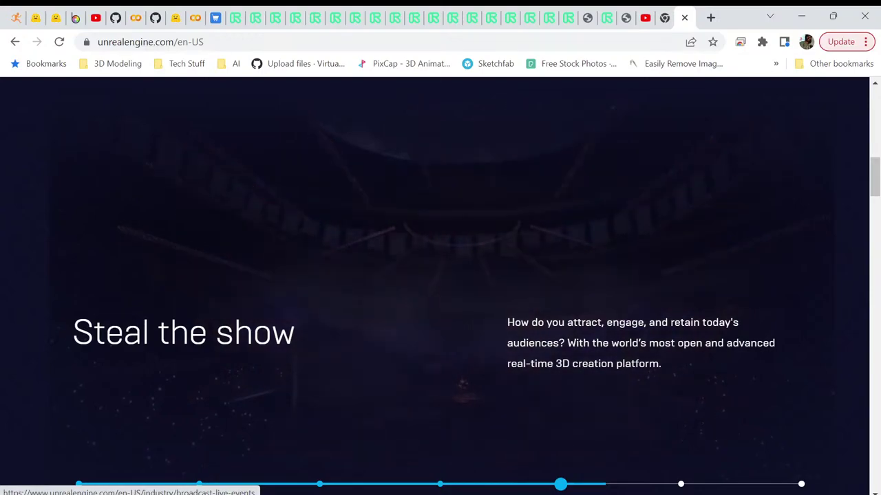
# Step: Look over the Create without limits resources and the latest Unreal Engine news on the home page
pyautogui.scroll(-3, 441, 276)
pyautogui.scroll(-6, 441, 275)
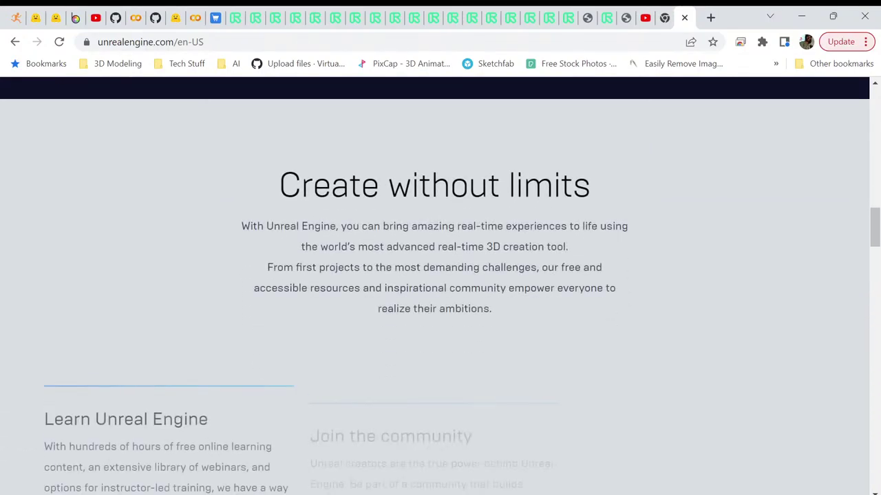
pyautogui.scroll(-2, 441, 275)
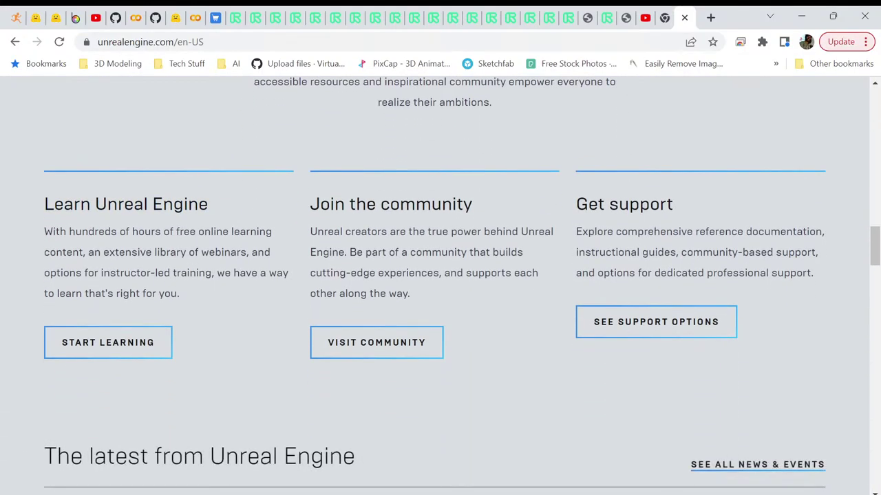
pyautogui.scroll(-2, 441, 275)
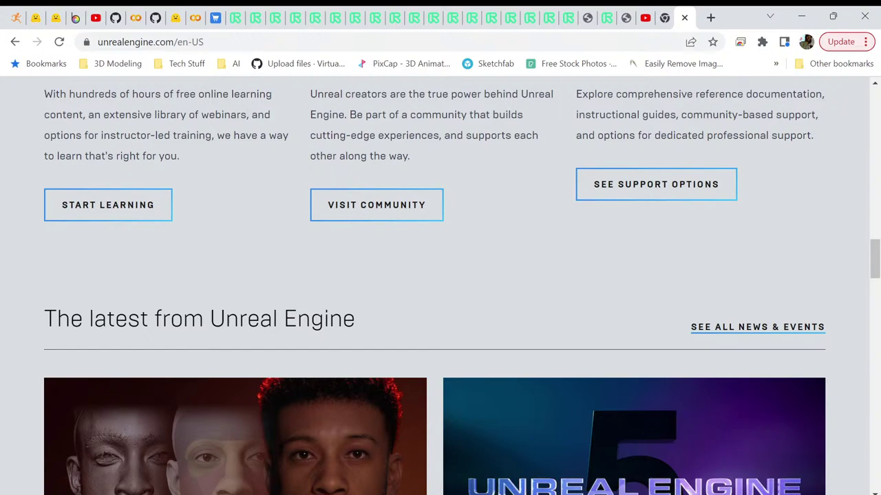
pyautogui.scroll(-3, 441, 275)
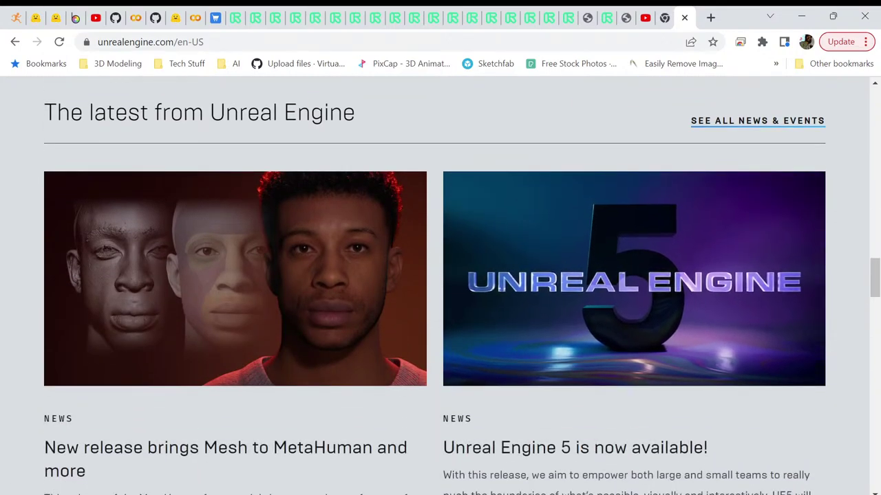
pyautogui.scroll(-6, 441, 276)
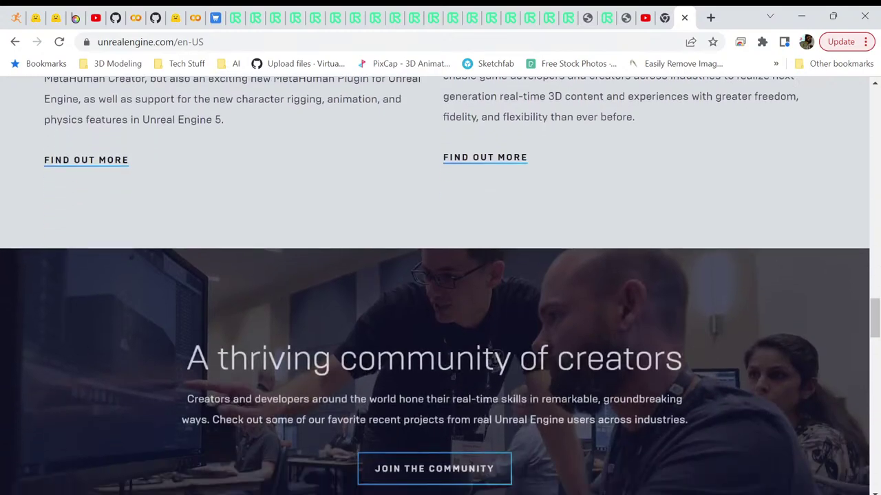
# Step: Browse the featured community projects, the free download and licensing options, and the rest of the page through the footer links
pyautogui.scroll(-7, 441, 276)
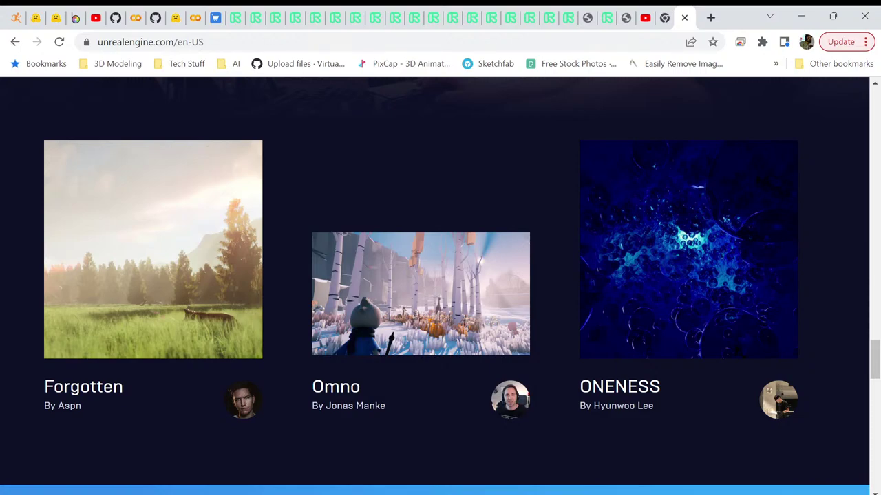
pyautogui.scroll(-1, 441, 275)
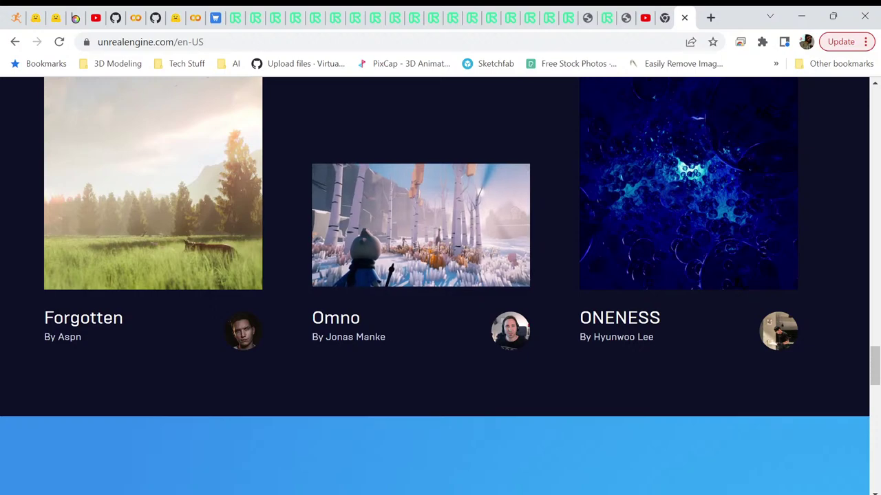
pyautogui.scroll(-1, 440, 275)
pyautogui.scroll(-3, 440, 275)
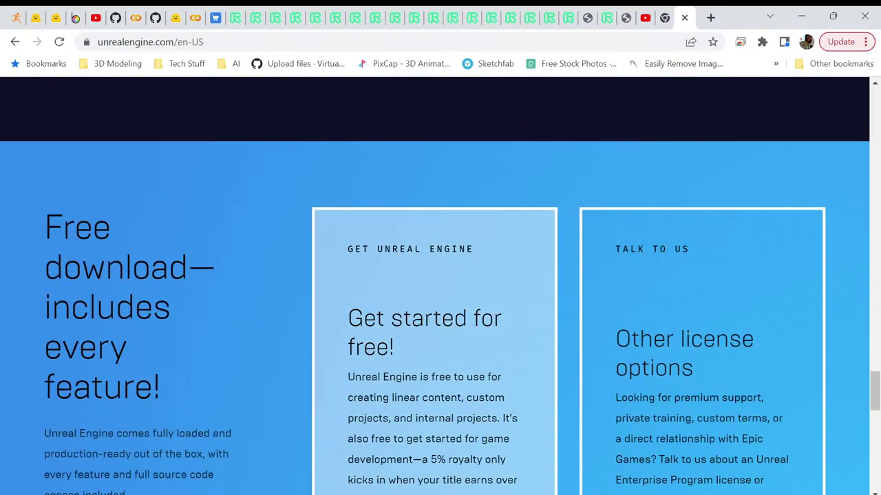
pyautogui.scroll(-2, 440, 275)
pyautogui.scroll(-5, 440, 275)
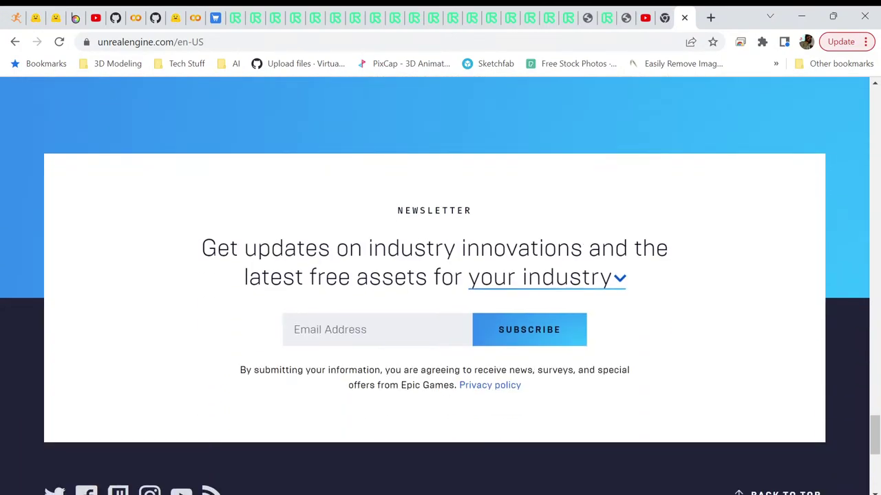
pyautogui.scroll(-5, 472, 224)
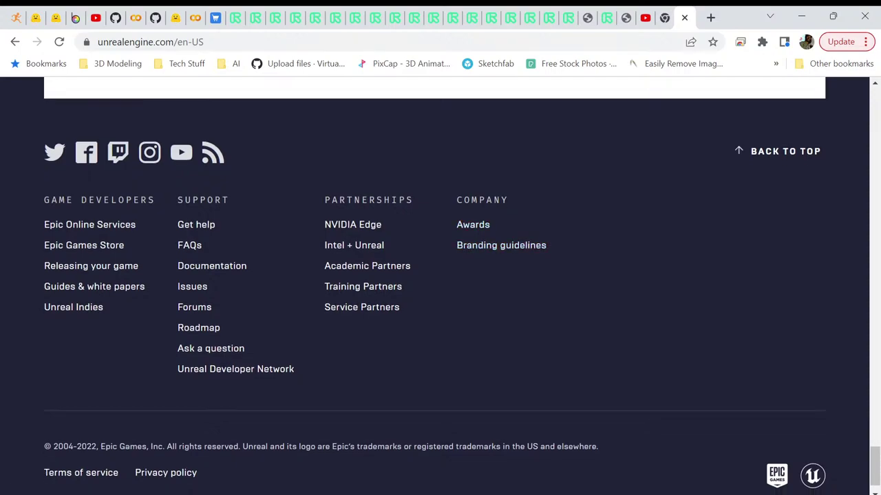
# Step: Go back to the Create without limits section and read its description, highlighting "most advanced real-time 3D creation tool"
pyautogui.scroll(20, 440, 275)
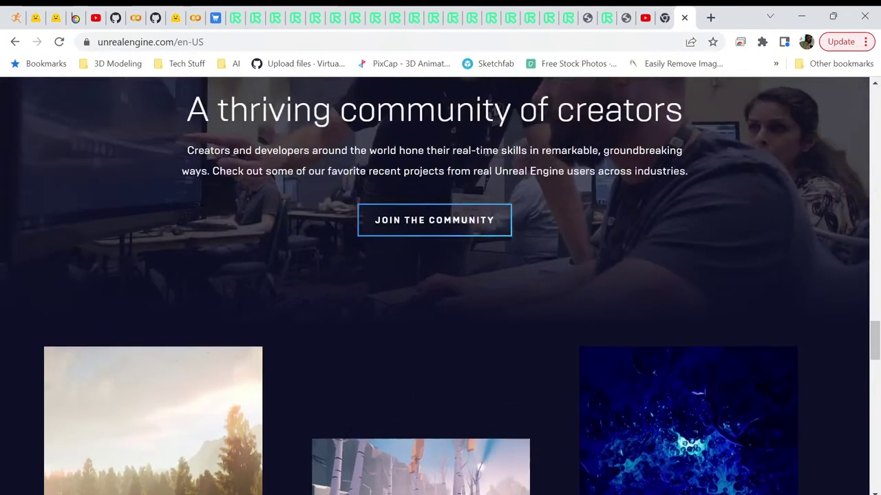
pyautogui.scroll(12, 440, 275)
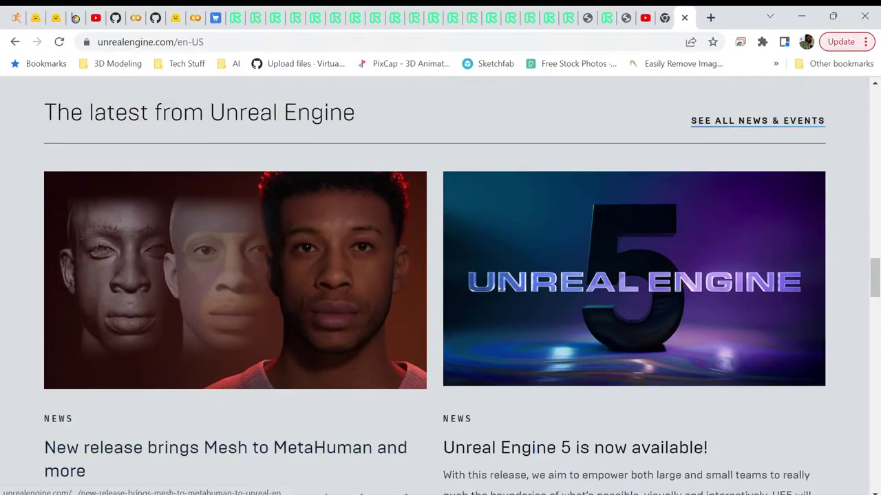
pyautogui.scroll(10, 440, 276)
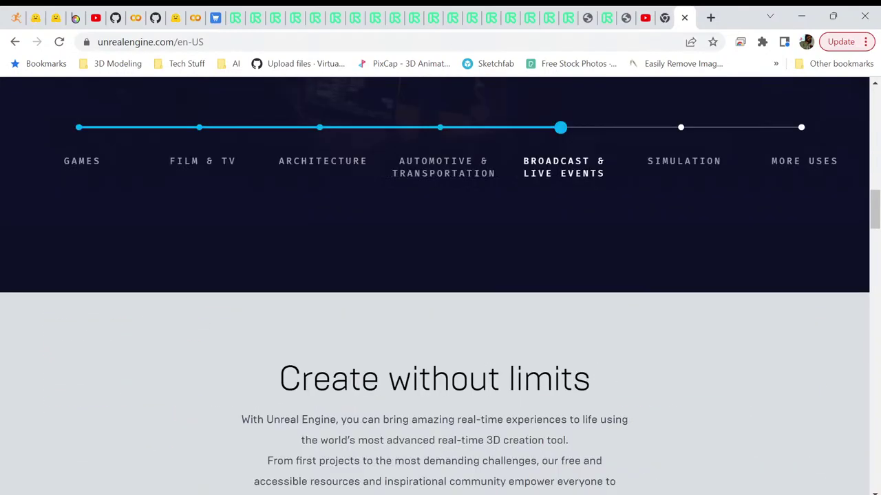
pyautogui.scroll(4, 440, 275)
pyautogui.scroll(-8, 440, 275)
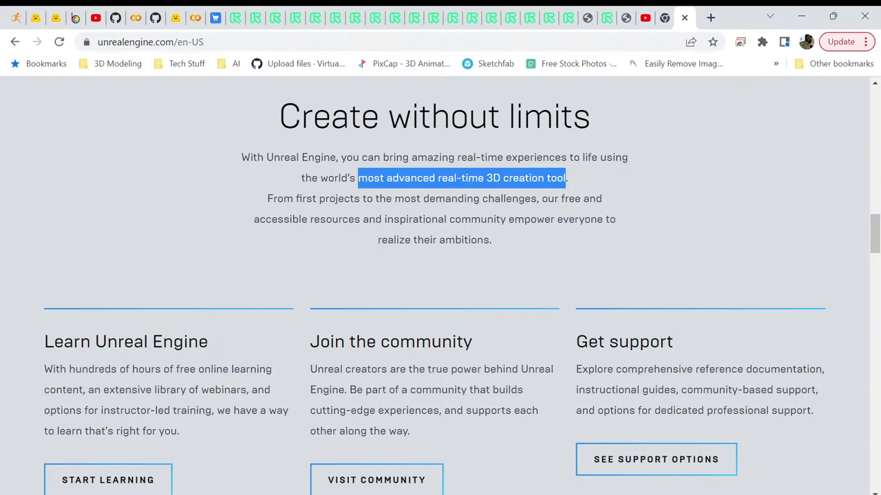
pyautogui.moveTo(296, 199); pyautogui.dragTo(276, 199)
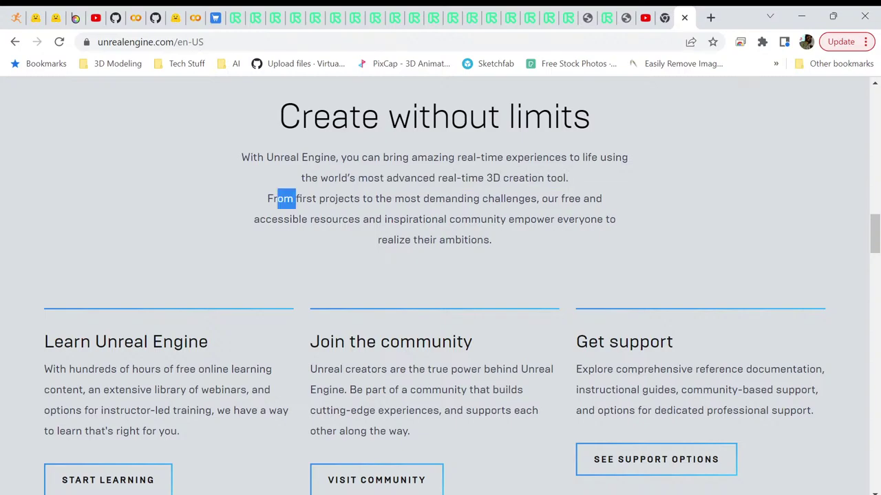
pyautogui.click(276, 199)
# Step: Revisit the industry showcase and return to the opening banner of the Unreal Engine home page
pyautogui.scroll(5, 440, 276)
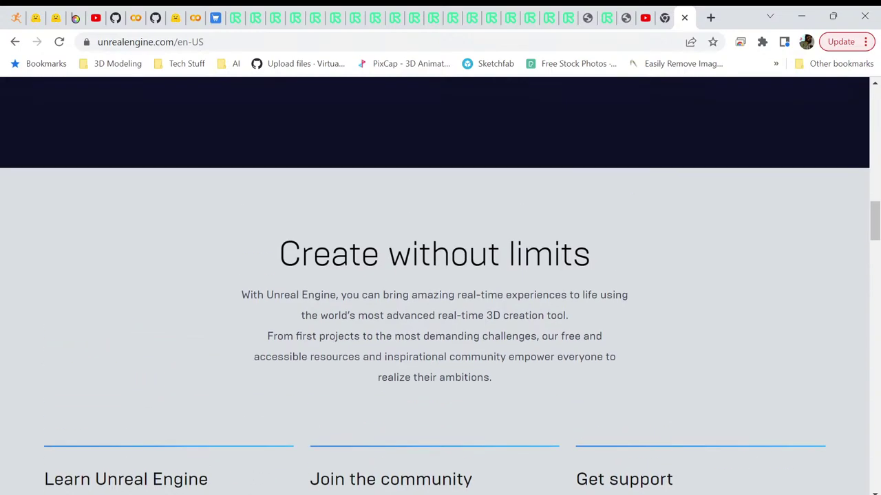
pyautogui.scroll(3, 440, 275)
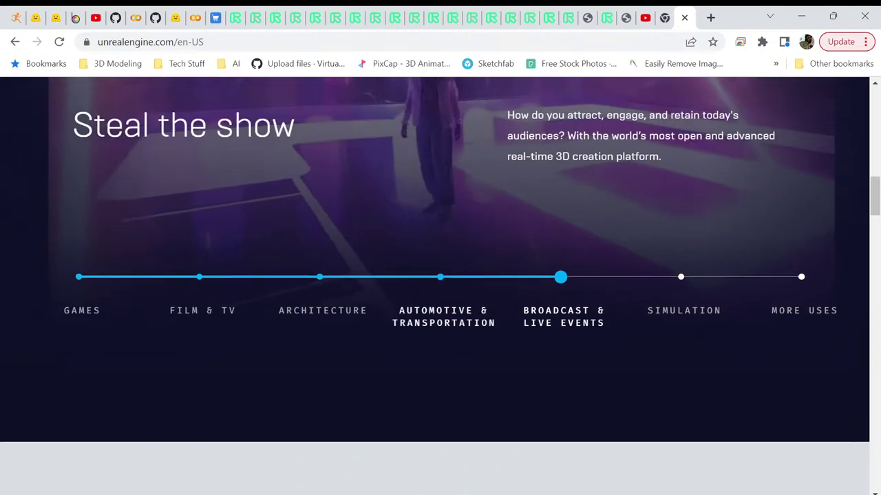
pyautogui.scroll(7, 440, 276)
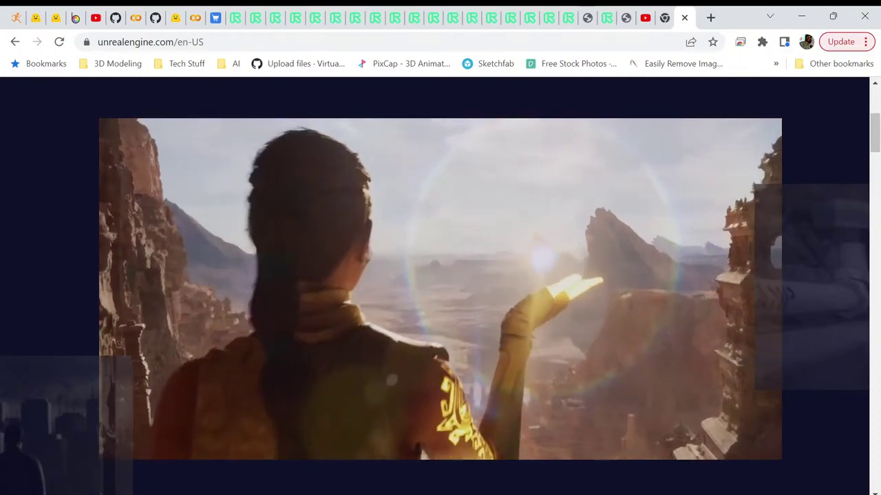
pyautogui.scroll(3, 441, 275)
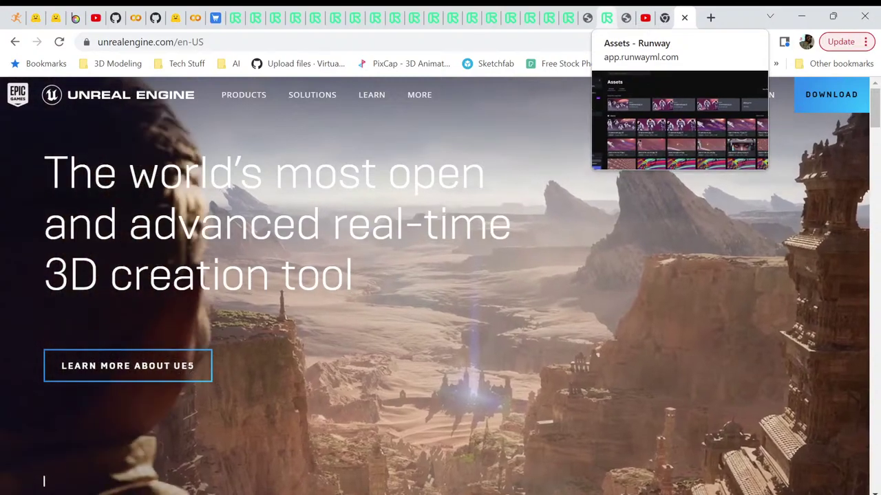
# Step: Switch back to Runway and review the open "10 astronauts" Image to Image results and the Text to 3D Texture cube
pyautogui.click(606, 17)
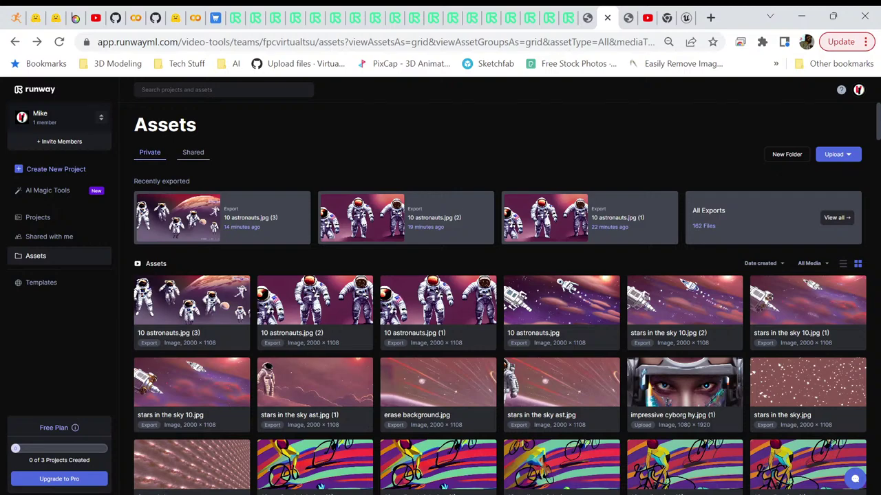
pyautogui.hotkey('ctrl', 'w')
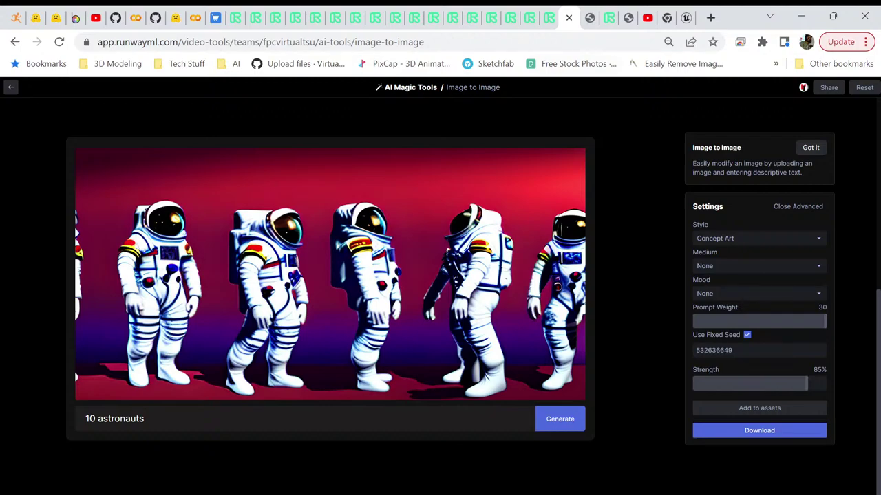
pyautogui.hotkey('ctrl', 'shift', 'Tab')
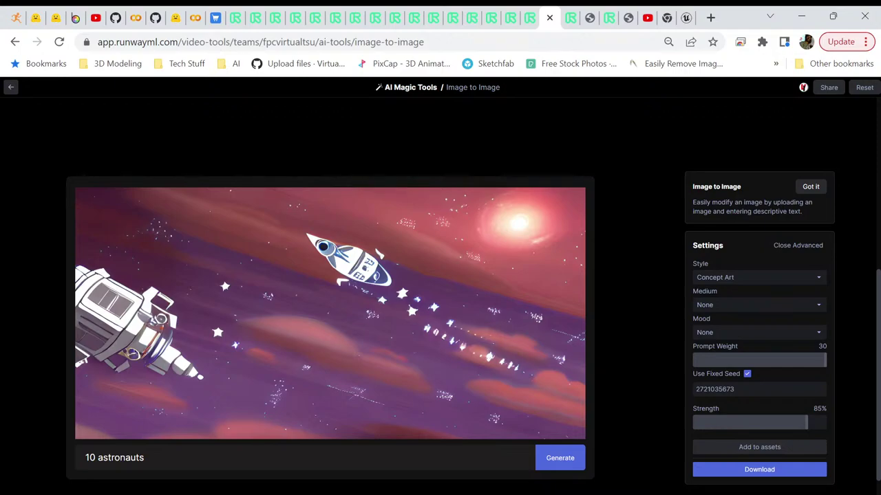
pyautogui.click(475, 17)
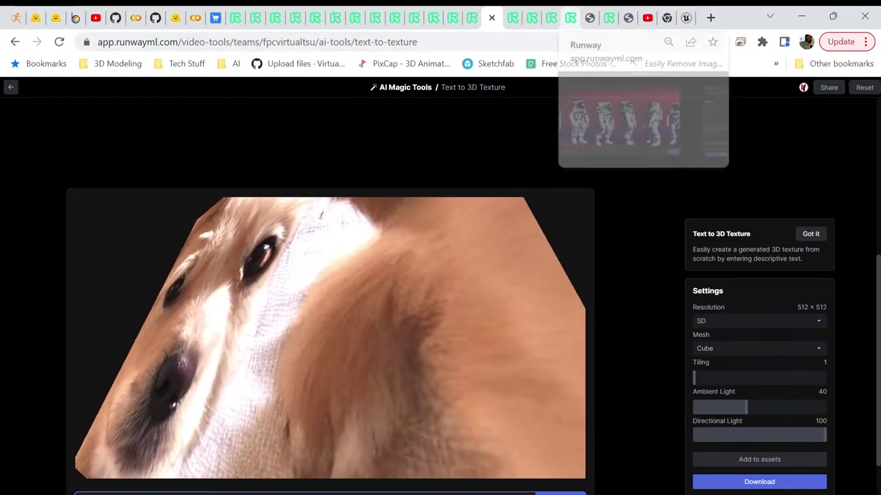
pyautogui.click(554, 17)
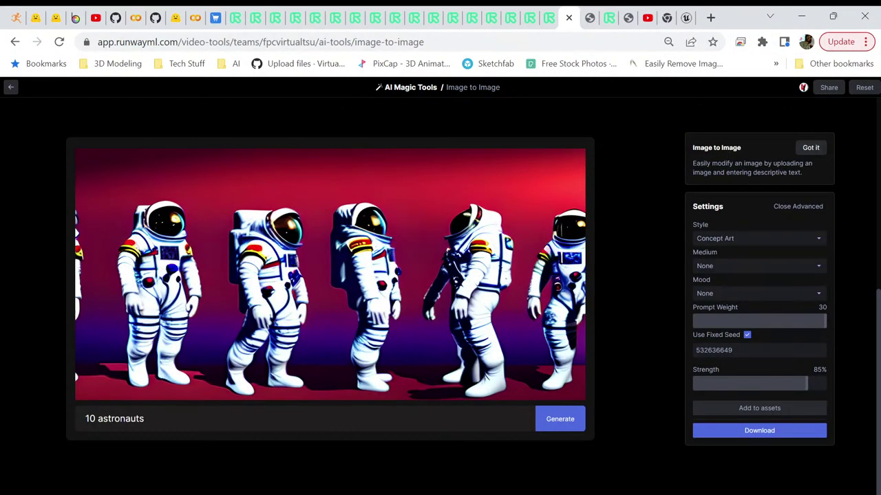
# Step: Return to Runway's Assets library and view the already open full-size image of the lone astronaut above the clouds
pyautogui.hotkey('ctrl', 'Tab')
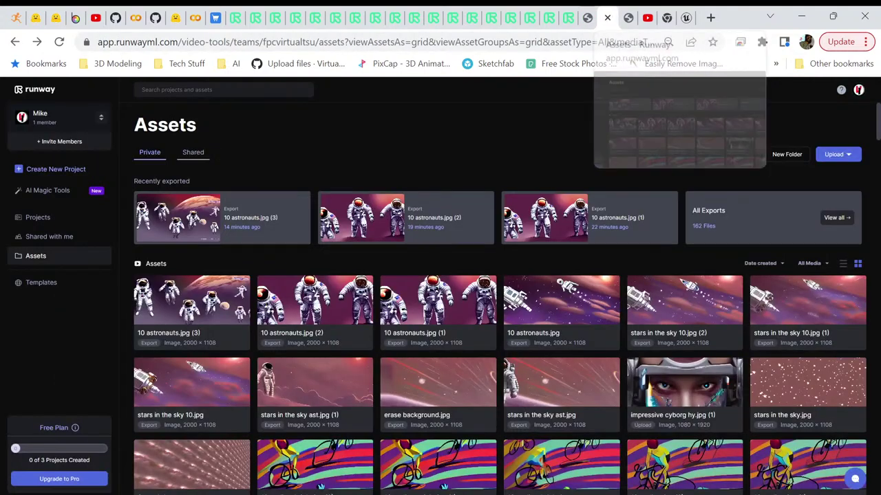
pyautogui.click(609, 17)
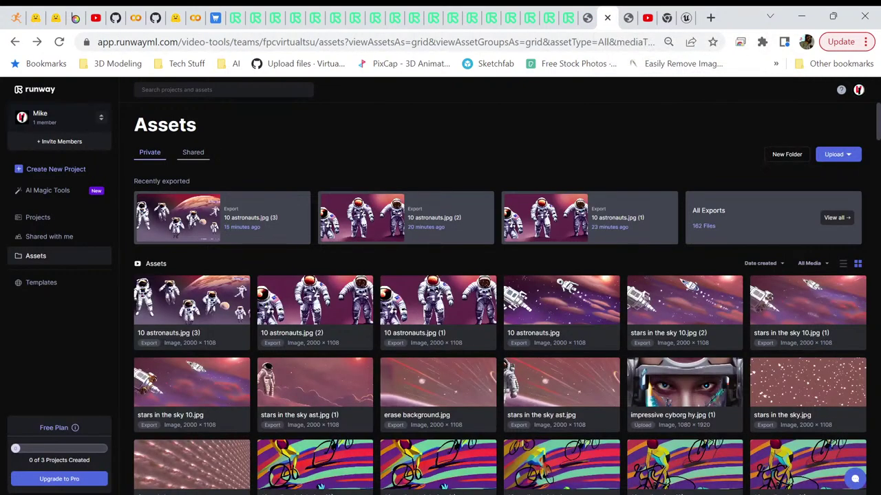
pyautogui.hotkey('ctrl', 'Tab')
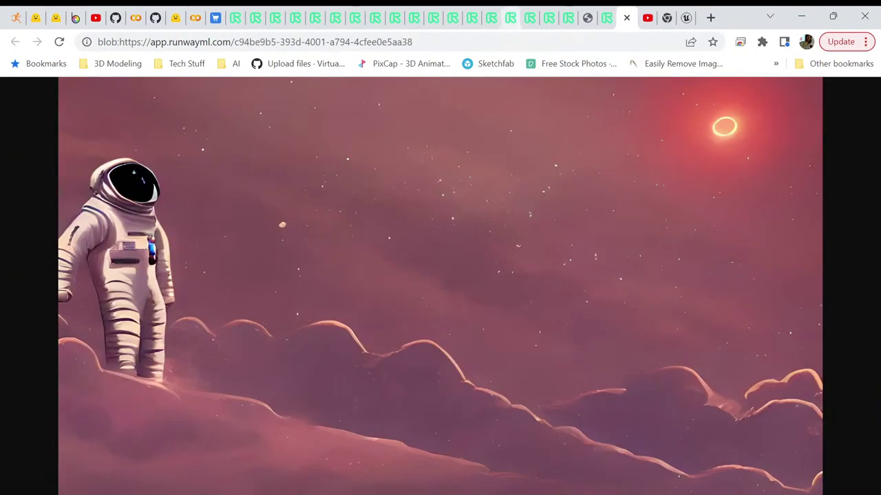
# Step: View the open "stars in the sky" asset page and the dog-textured cube in Text to 3D Texture
pyautogui.click(510, 17)
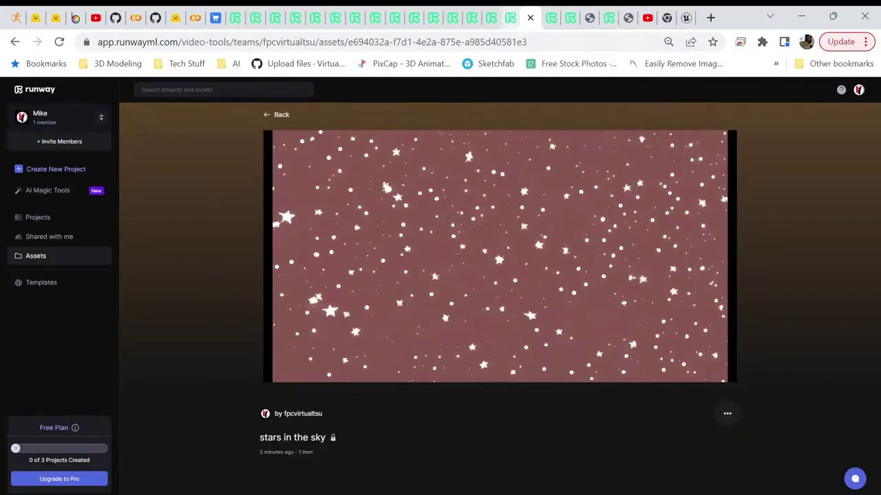
pyautogui.click(491, 17)
pyautogui.click(491, 18)
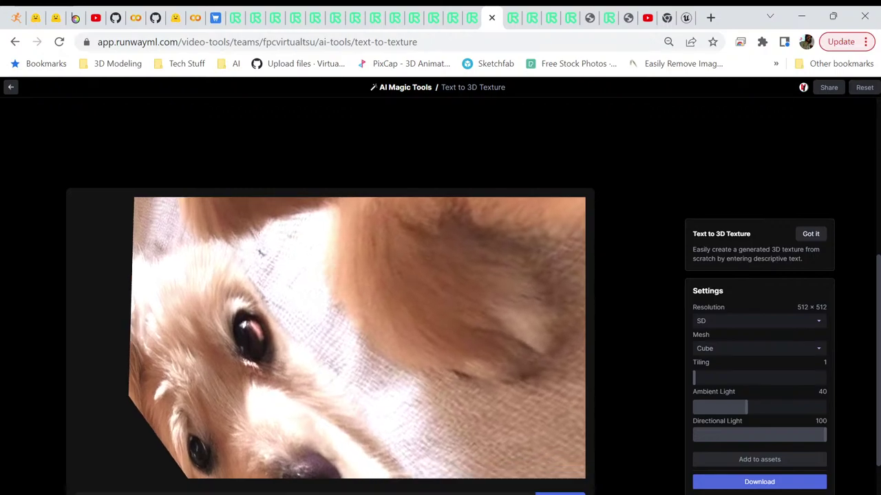
pyautogui.hotkey('alt', 'Left')
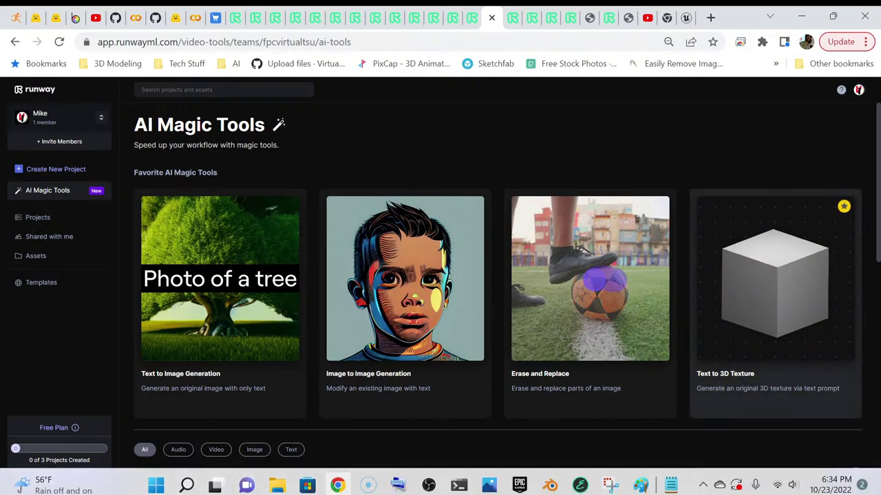
pyautogui.click(405, 289)
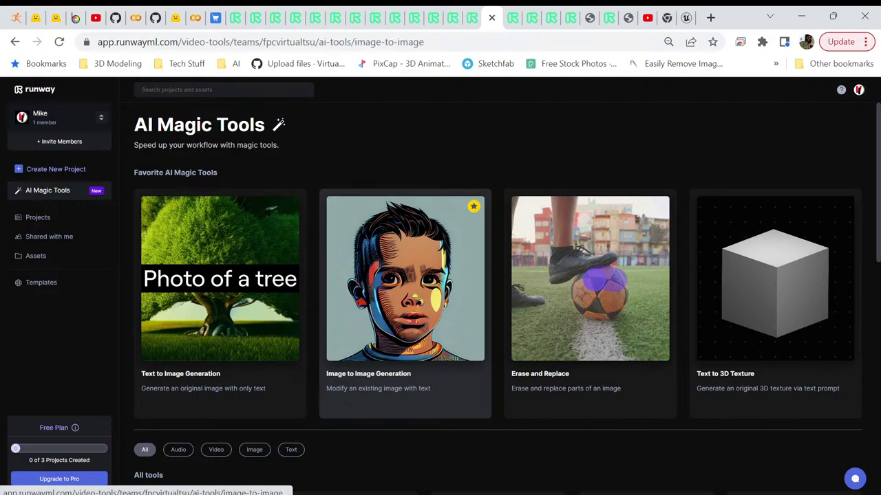
pyautogui.click(444, 220)
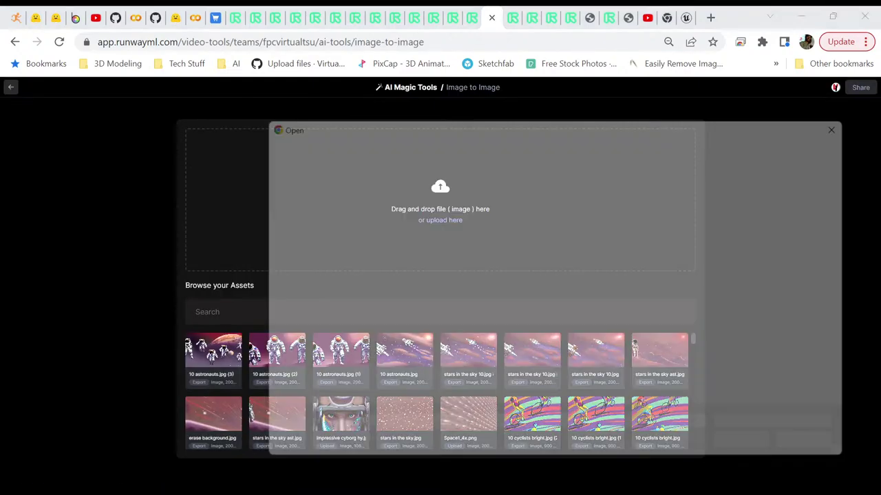
pyautogui.scroll(-5, 566, 289)
pyautogui.scroll(-1, 565, 289)
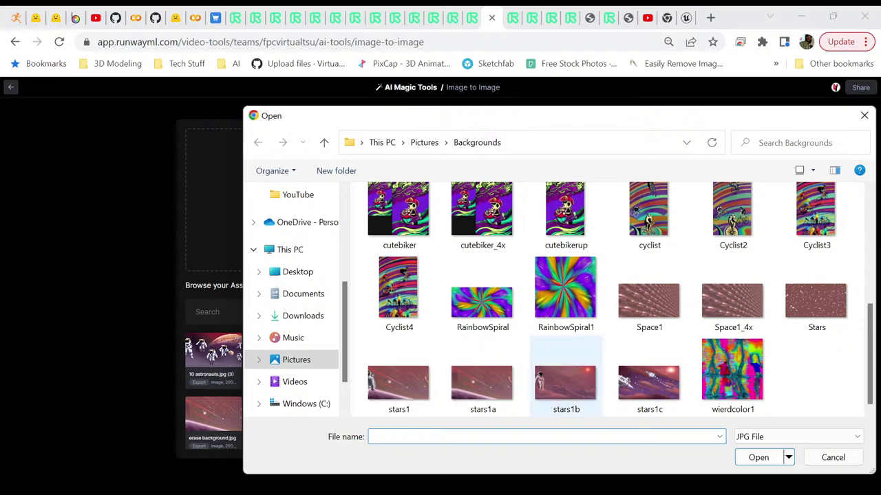
pyautogui.scroll(3, 733, 372)
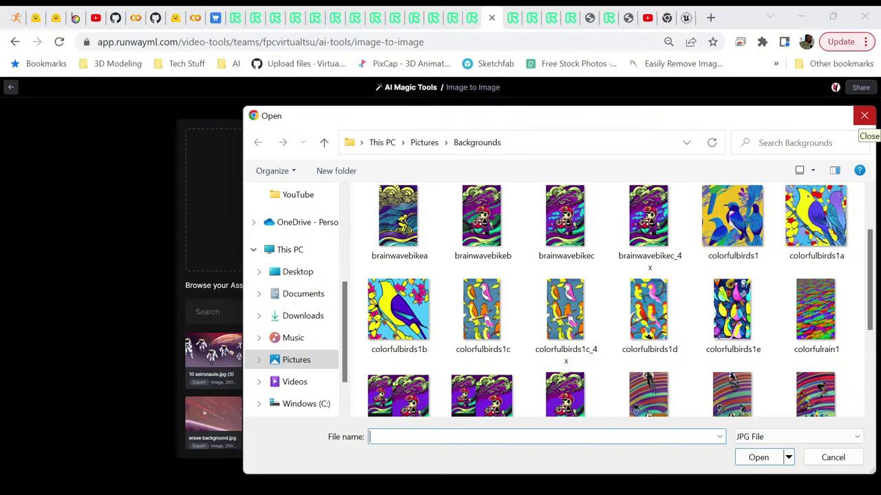
pyautogui.click(864, 116)
# Step: Generate a new 3D texture on the "stars in the sky" cube by replacing its prompt with "cute doggy"
pyautogui.hotkey('ctrl', 'Tab')
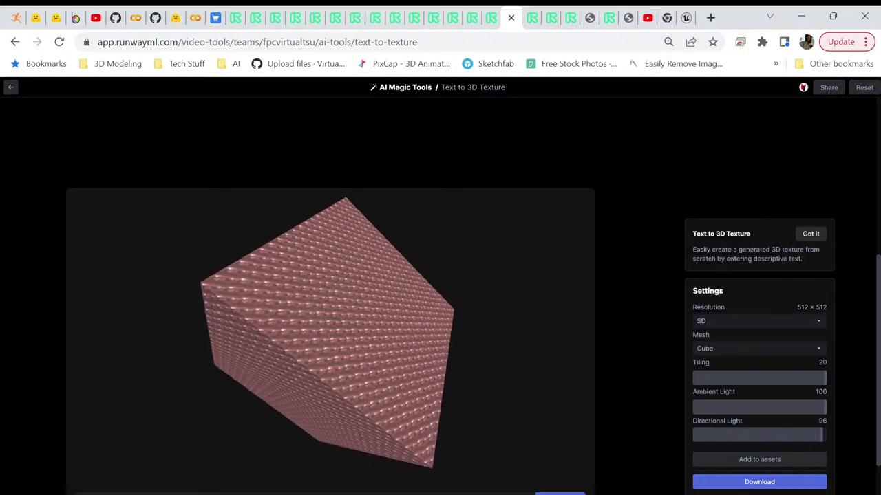
pyautogui.scroll(-1, 441, 289)
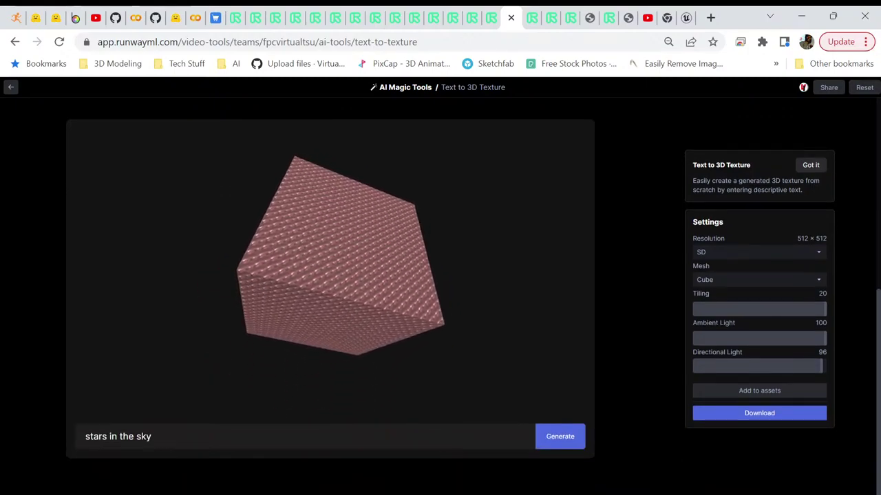
pyautogui.tripleClick(118, 436)
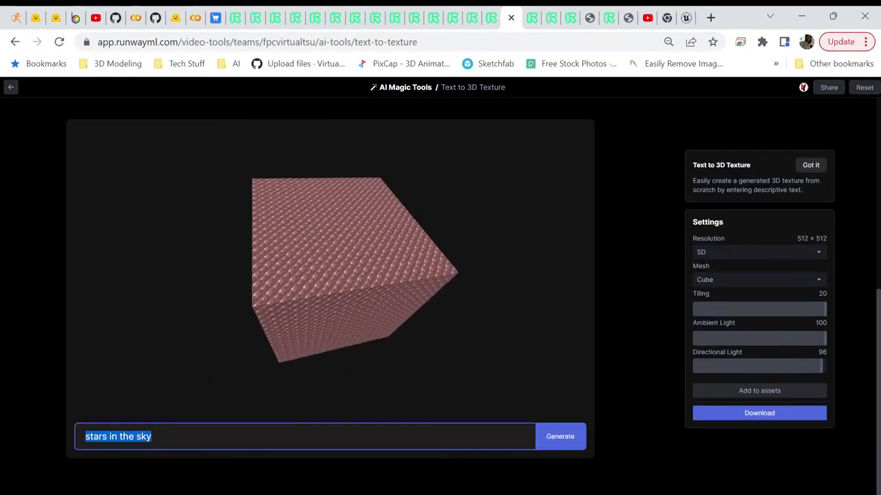
pyautogui.write('cuty')
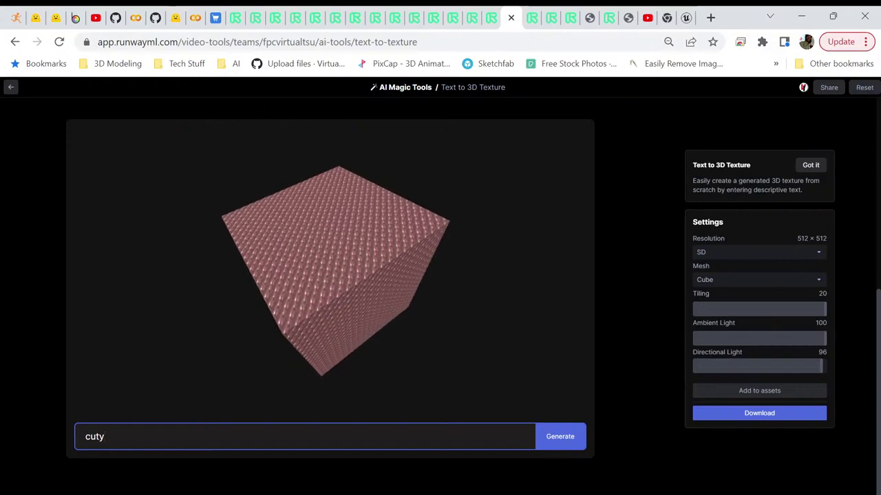
pyautogui.press('BackSpace')
pyautogui.write('e d')
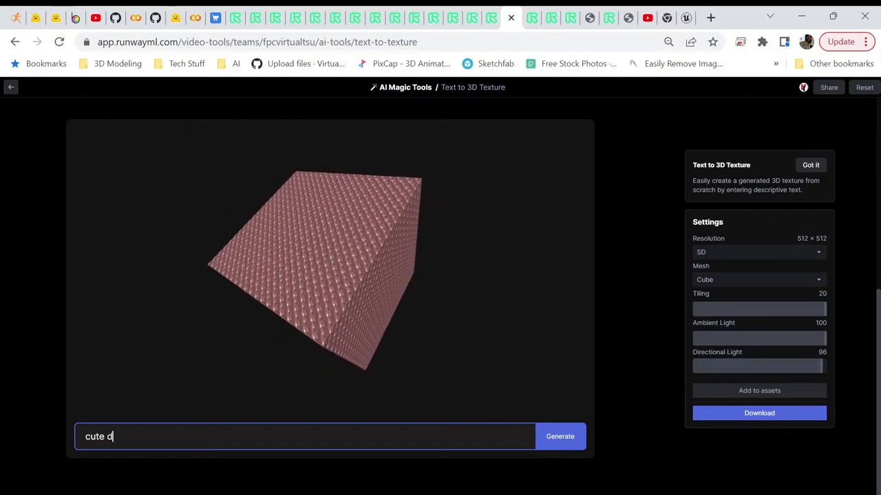
pyautogui.write('oggy')
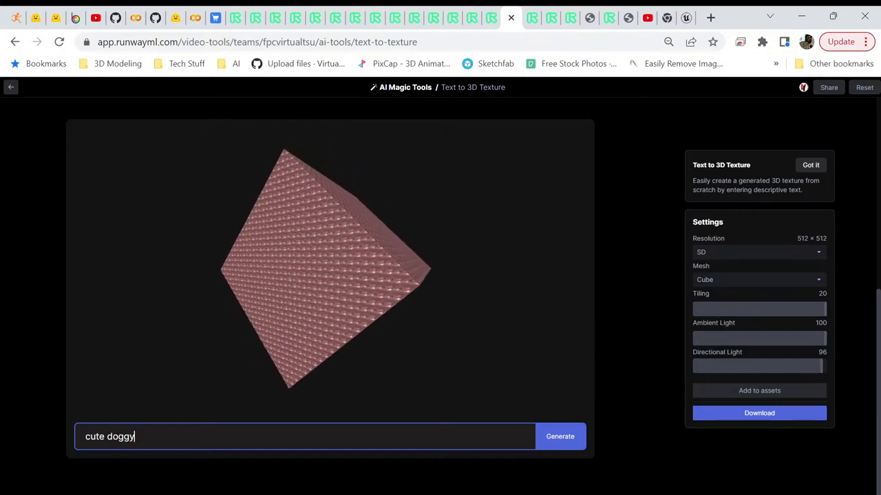
pyautogui.press('Return')
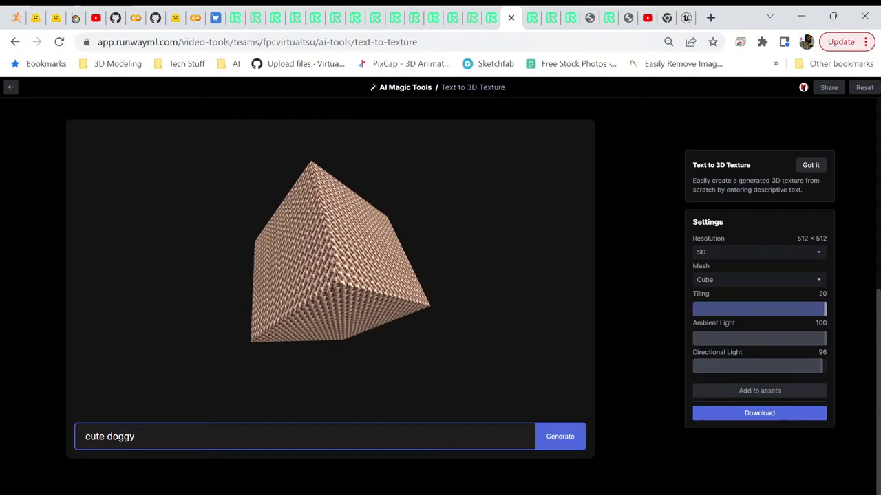
# Step: Set the dog texture's tiling to 1, preview it on the Sphere mesh, and set the mesh to Image
pyautogui.moveTo(824, 309); pyautogui.dragTo(694, 309)
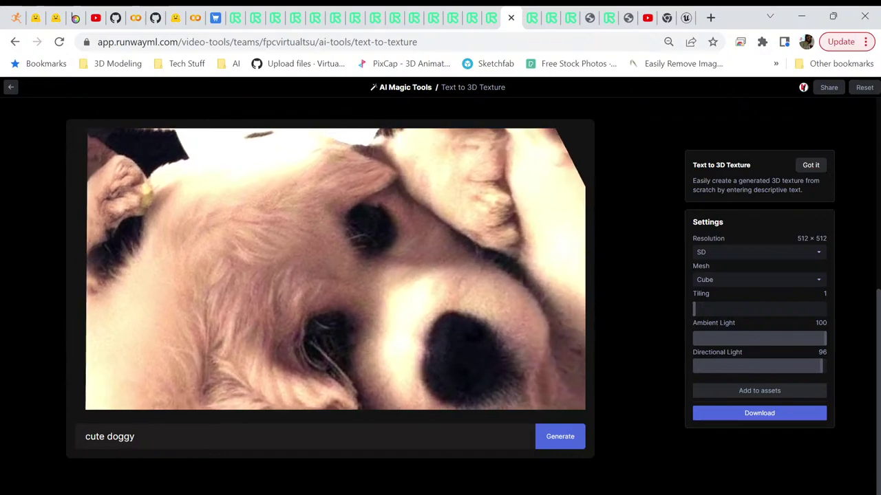
pyautogui.click(756, 280)
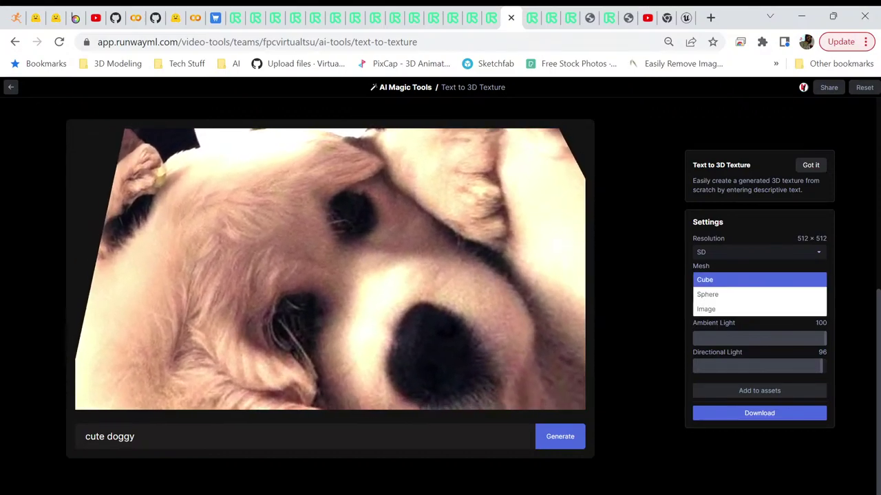
pyautogui.click(707, 294)
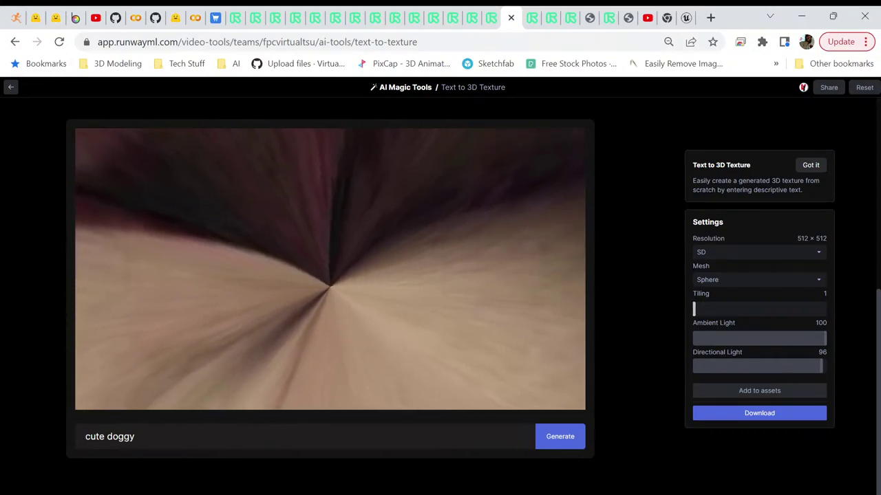
pyautogui.click(757, 280)
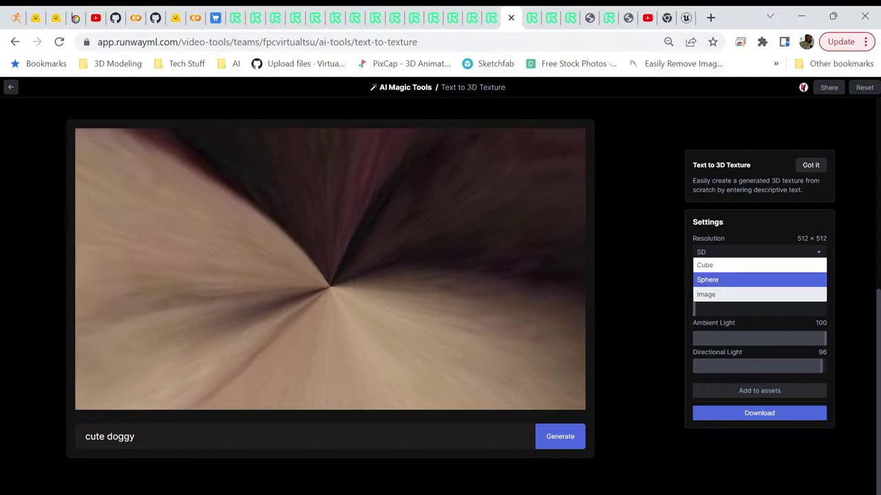
pyautogui.click(757, 294)
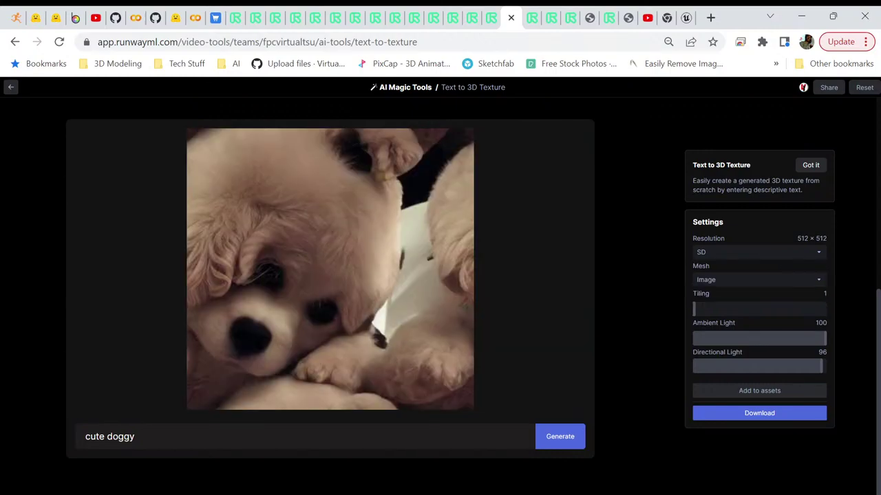
# Step: Save the generated dog picture as a JPEG image named doggy in the Backgrounds folder
pyautogui.rightClick(411, 264)
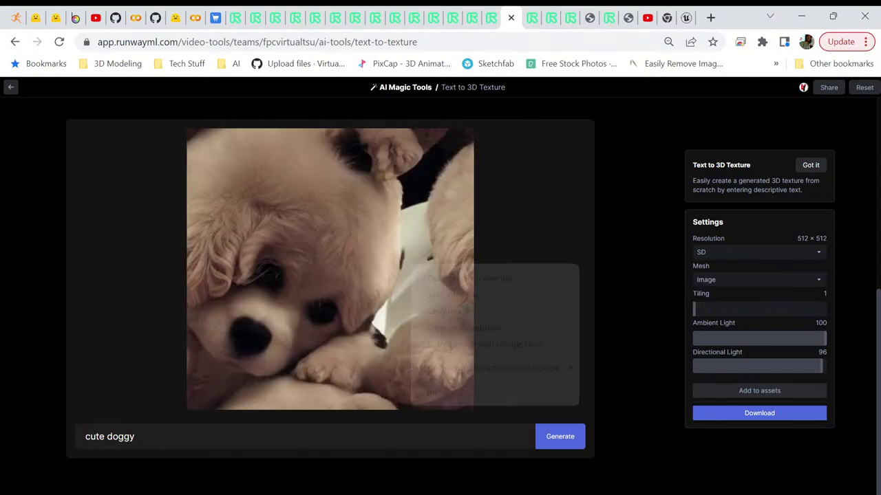
pyautogui.click(456, 294)
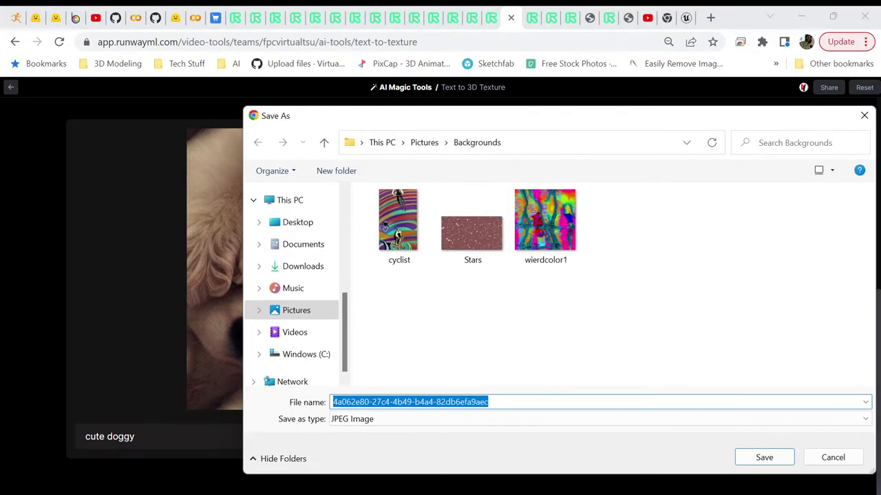
pyautogui.write('doggy')
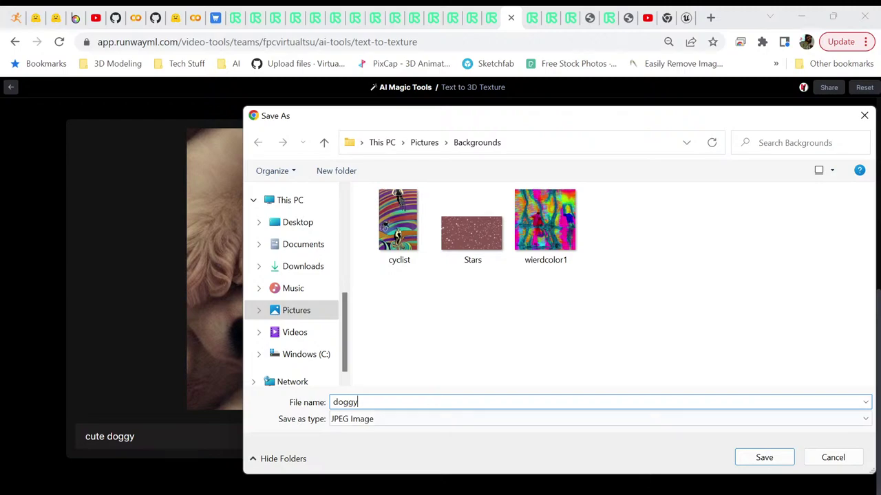
pyautogui.press('Return')
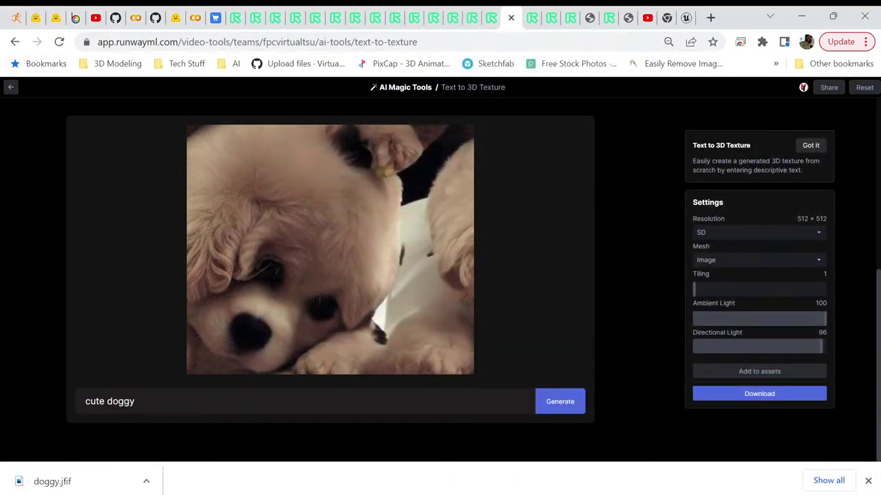
# Step: Open the Image to Image Generation tool and upload the doggy picture from the Backgrounds folder
pyautogui.hotkey('alt', 'Left')
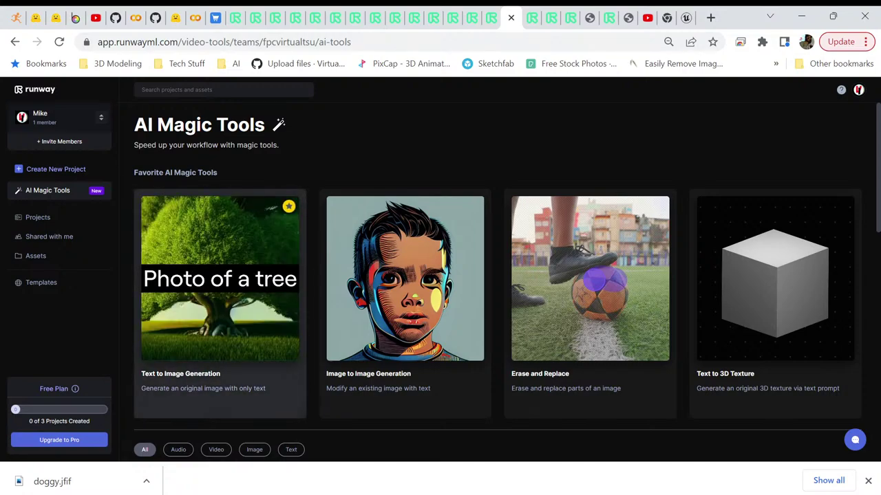
pyautogui.click(346, 247)
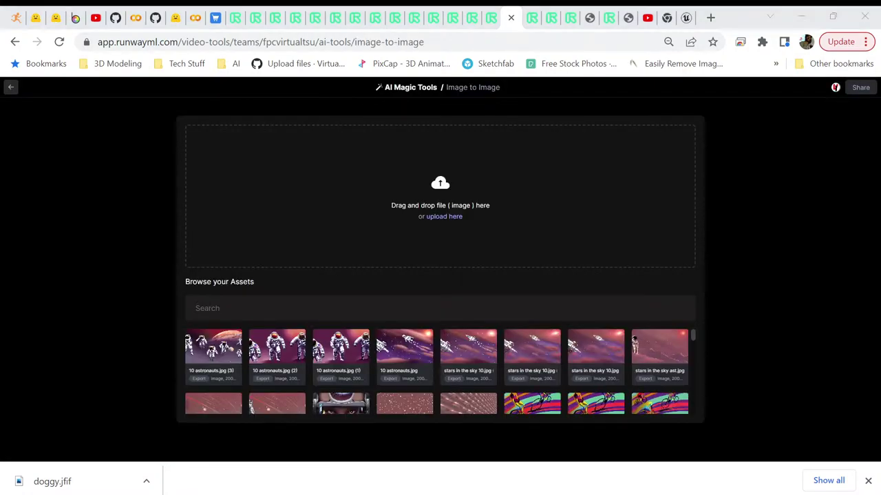
pyautogui.click(444, 216)
pyautogui.scroll(-5, 616, 296)
pyautogui.click(482, 288)
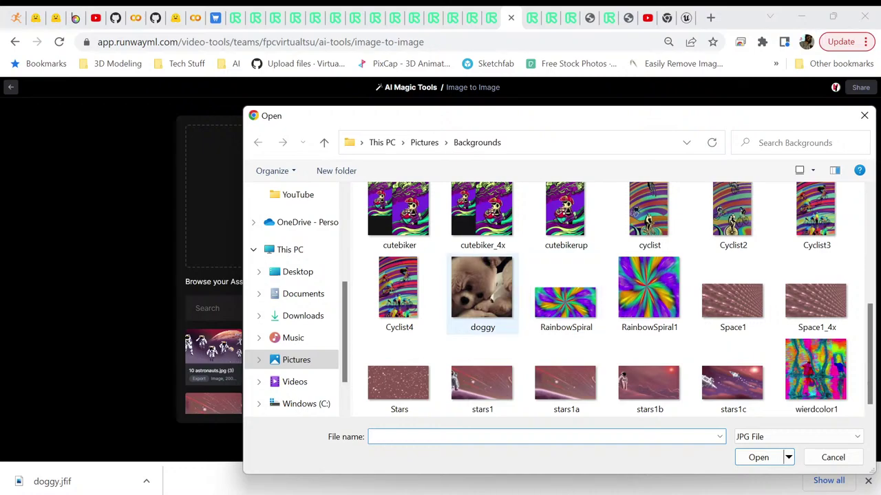
pyautogui.click(758, 457)
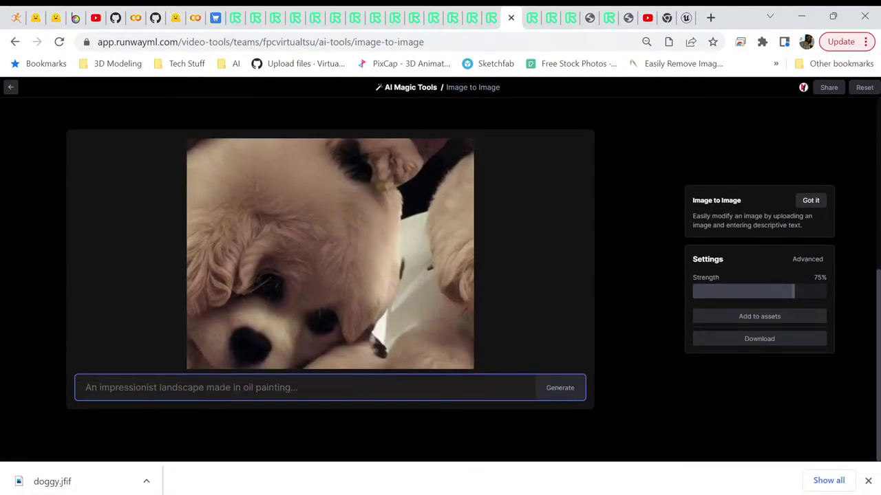
# Step: Generate a variation of the uploaded dog picture with the prompt "cute doggy"
pyautogui.write('cut')
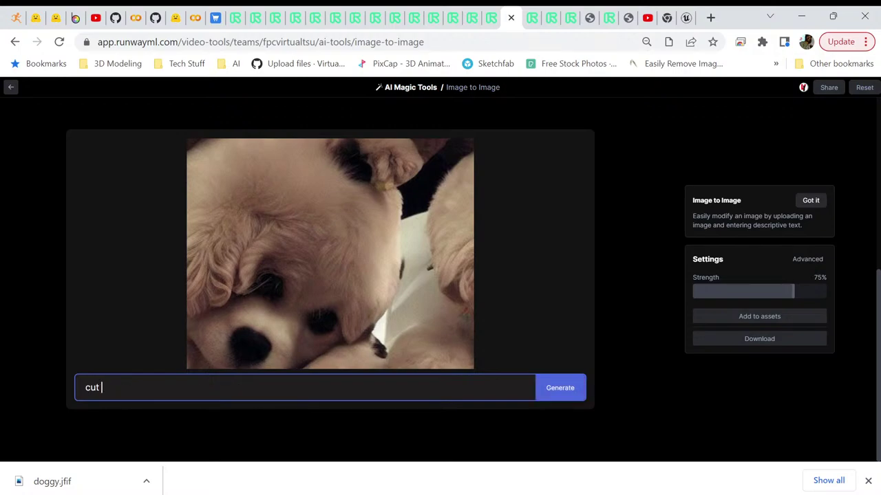
pyautogui.write('e doggy')
pyautogui.press('Return')
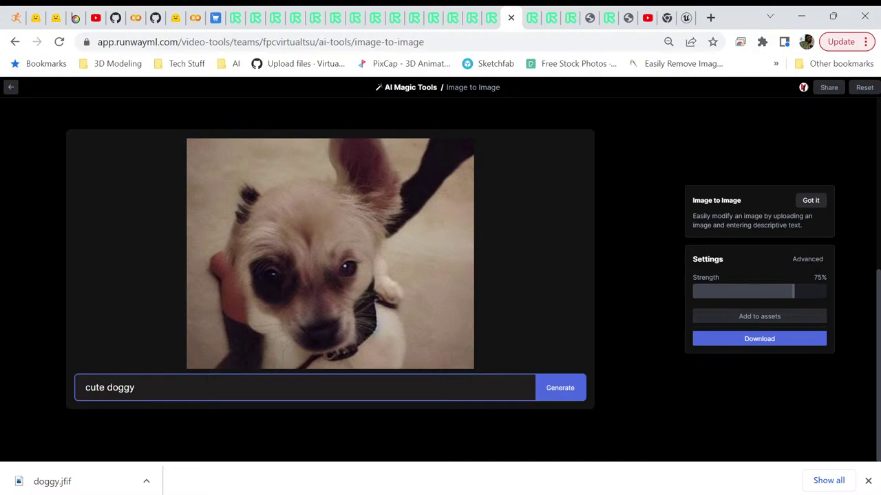
# Step: Extend the prompt to "cute doggy strolling in a park" and generate a new variation
pyautogui.write('strolli')
pyautogui.write('ng o')
pyautogui.write('n the ')
pyautogui.write('st=')
pyautogui.press('BackSpace')
pyautogui.press('BackSpace')
pyautogui.press('BackSpace')
pyautogui.press('BackSpace')
pyautogui.press('BackSpace')
pyautogui.press('BackSpace')
pyautogui.press('BackSpace')
pyautogui.press('BackSpace')
pyautogui.press('BackSpace')
pyautogui.press('BackSpace')
pyautogui.press('BackSpace')
pyautogui.write('in a park')
pyautogui.press('Return')
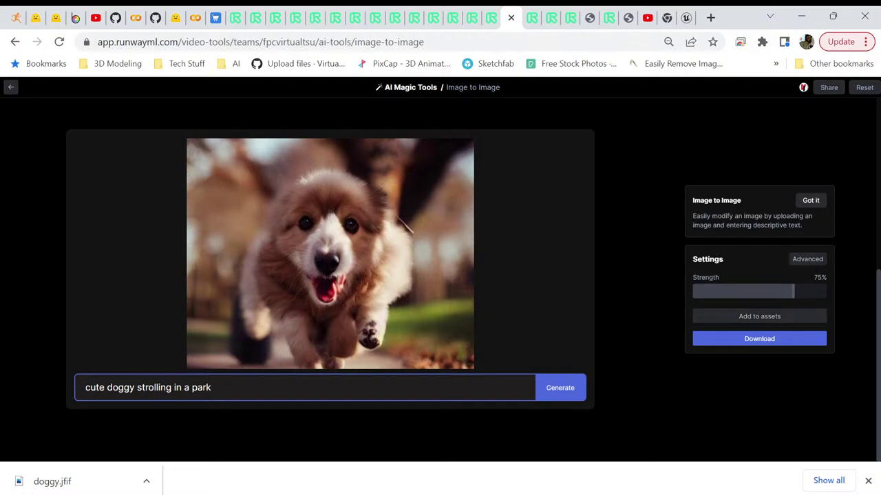
# Step: Set the prompt weight to 10.1 in the advanced settings and duplicate the Image to Image browser tab
pyautogui.click(807, 259)
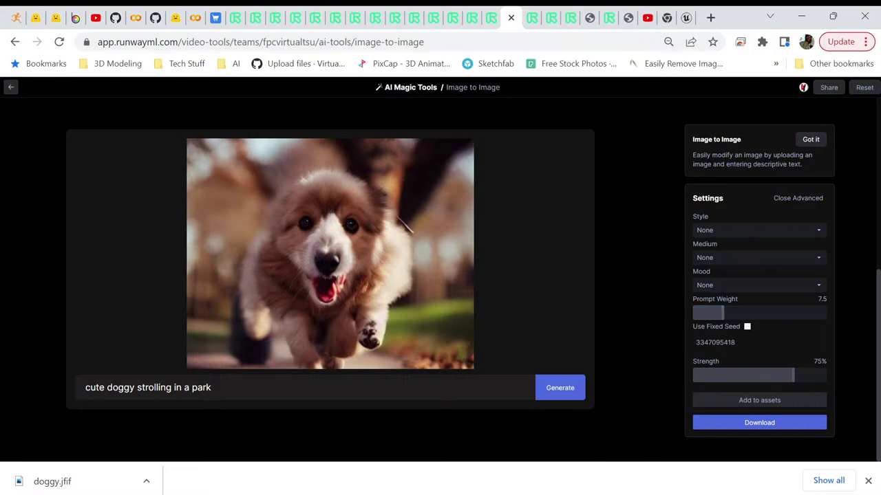
pyautogui.moveTo(722, 313); pyautogui.dragTo(735, 313)
pyautogui.rightClick(506, 26)
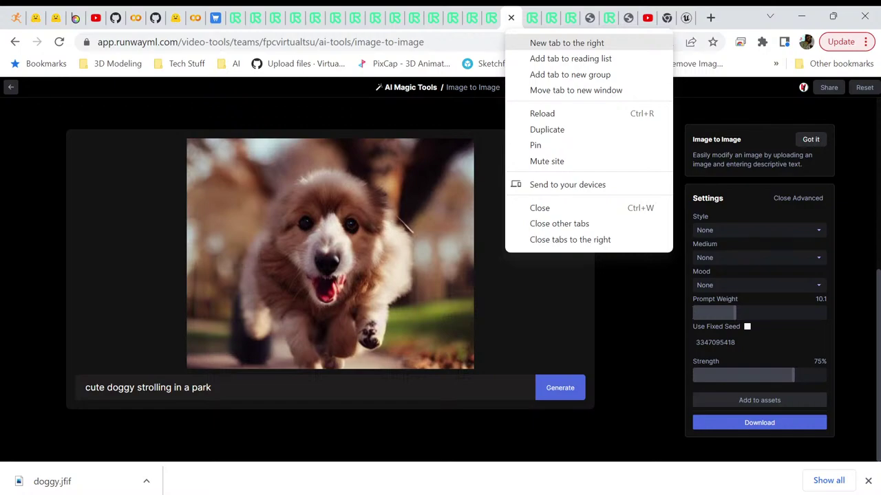
pyautogui.click(547, 129)
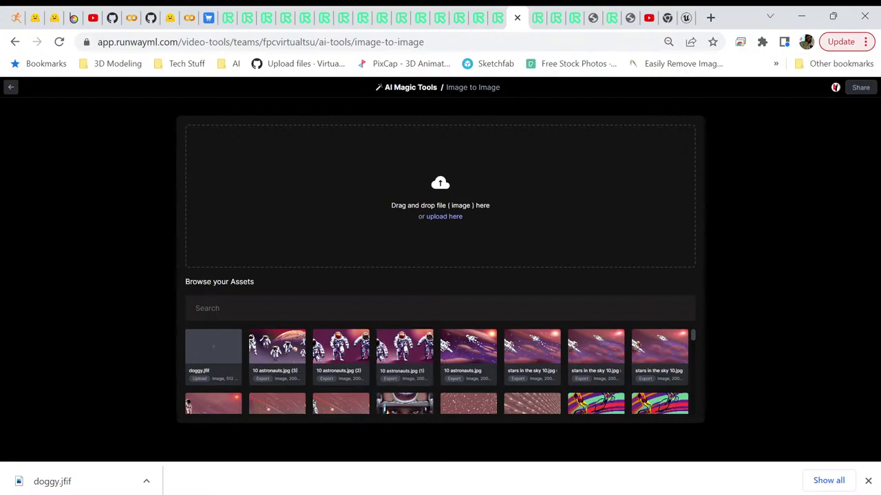
# Step: Upscale the doggy picture from the Backgrounds folder by dropping it onto the Real-ESRGAN script in the RealGan folder
pyautogui.moveTo(337, 486)
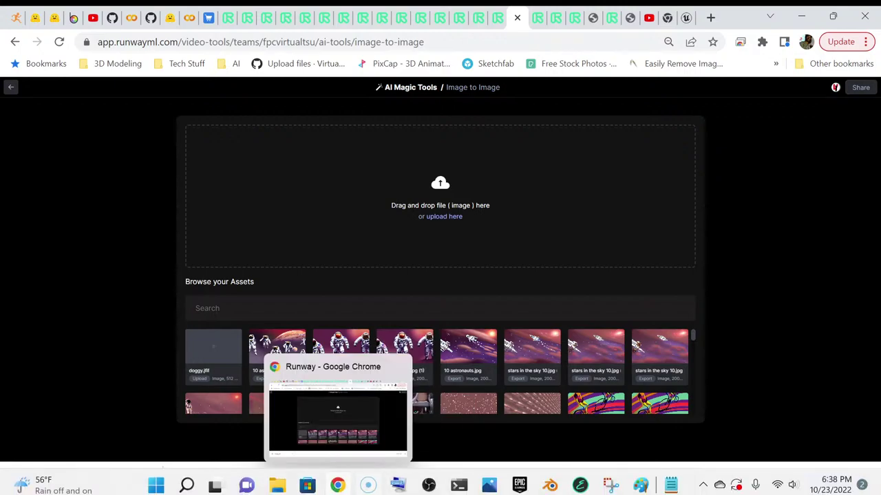
pyautogui.moveTo(277, 486)
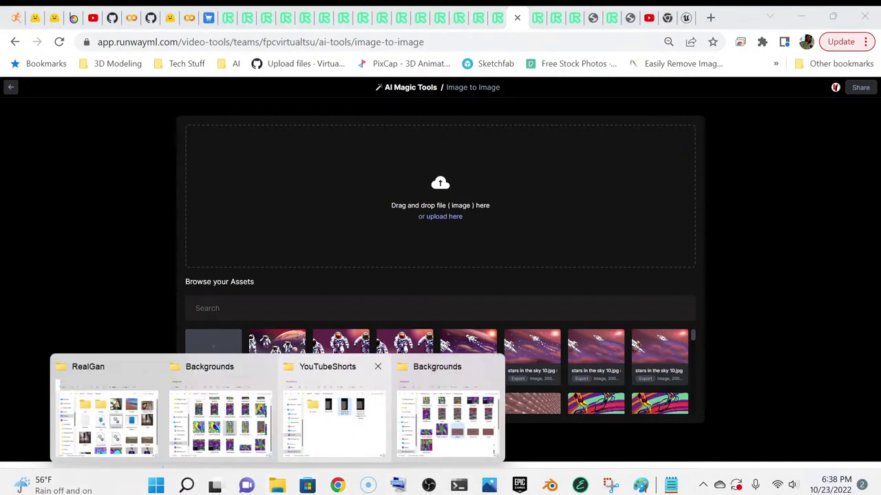
pyautogui.click(106, 412)
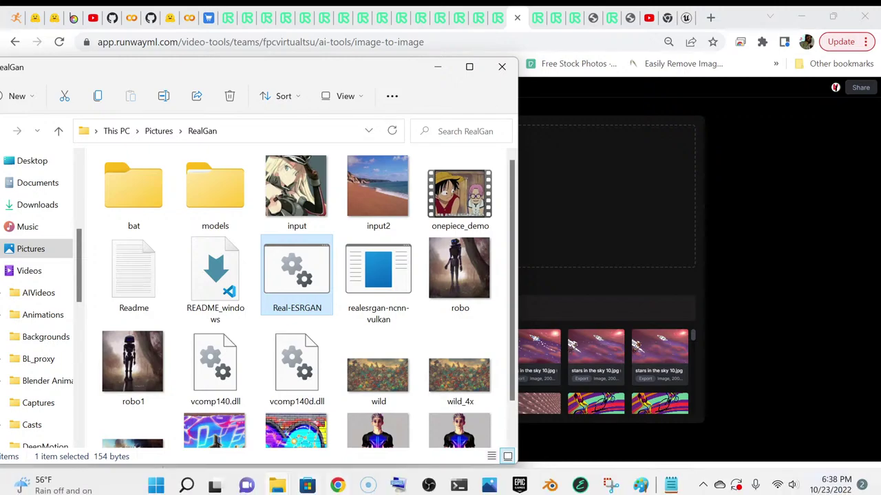
pyautogui.moveTo(276, 486)
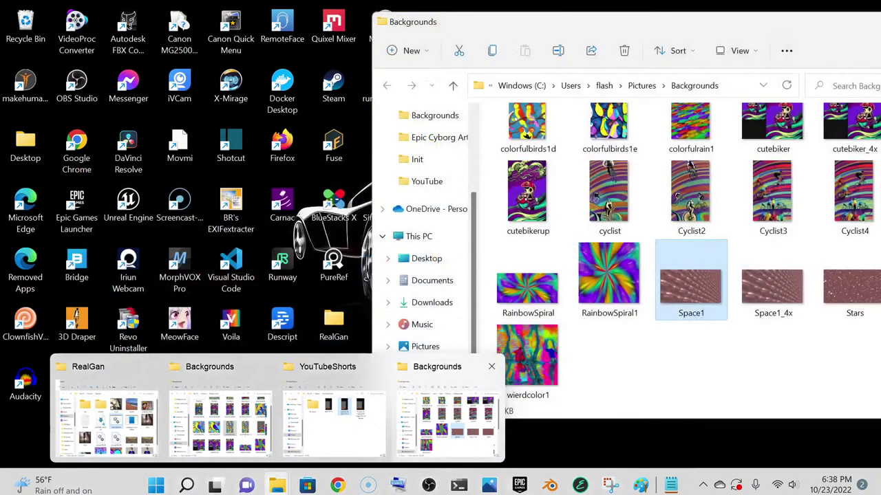
pyautogui.click(445, 420)
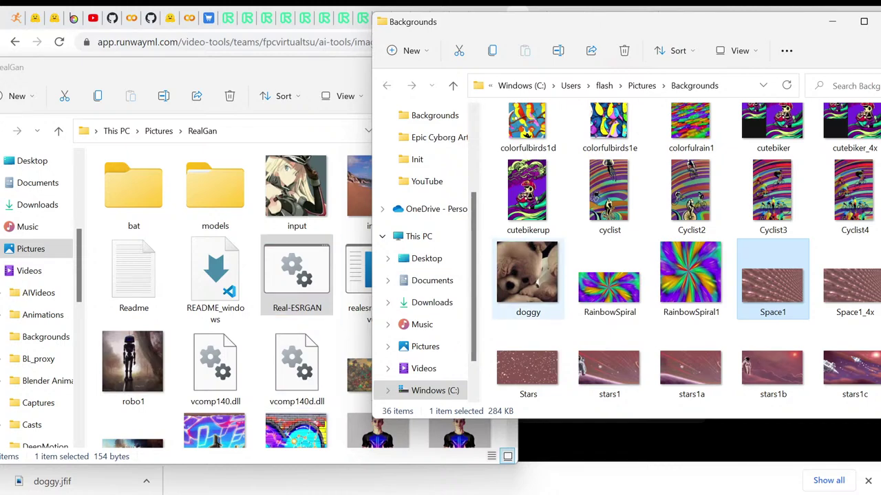
pyautogui.moveTo(528, 275); pyautogui.dragTo(313, 300)
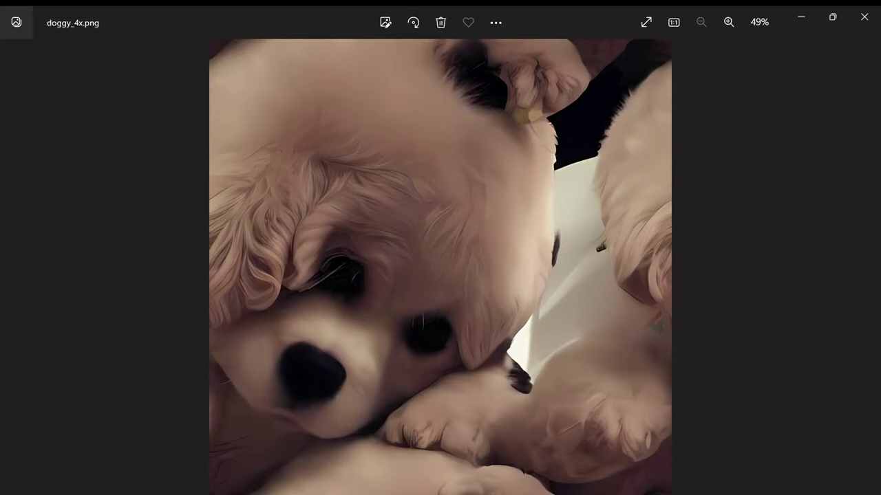
# Step: Minimize the doggy_4x.png preview and the Backgrounds and RealGan folder windows to return to Runway in Chrome
pyautogui.click(801, 17)
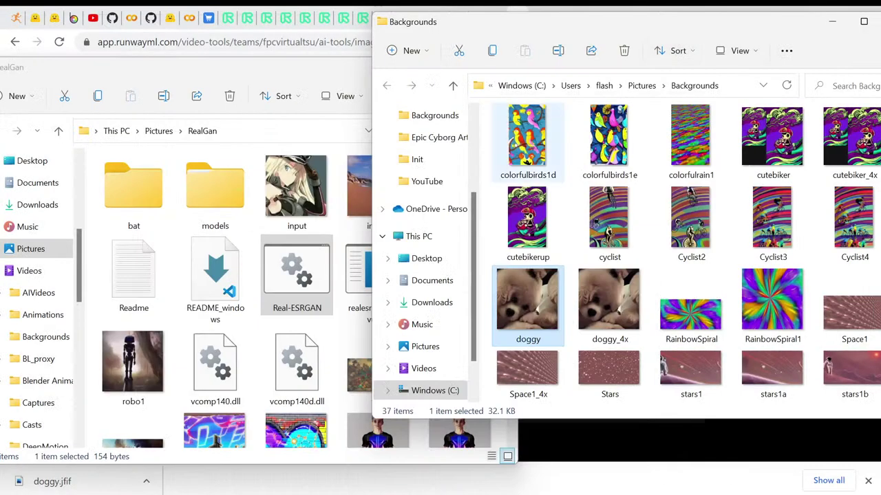
pyautogui.click(832, 21)
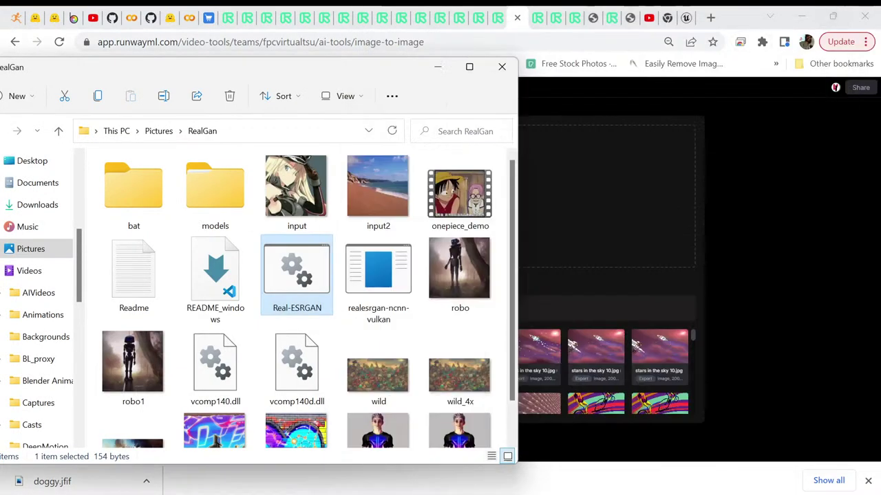
pyautogui.scroll(-1, 292, 308)
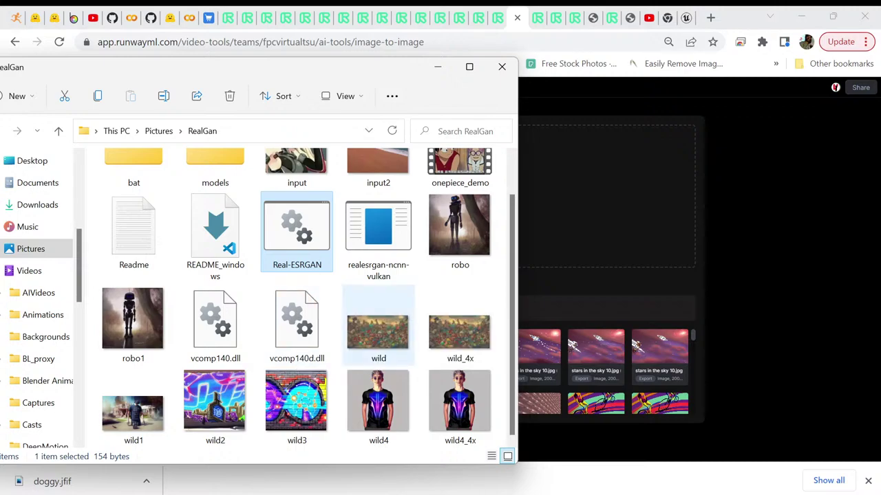
pyautogui.click(437, 67)
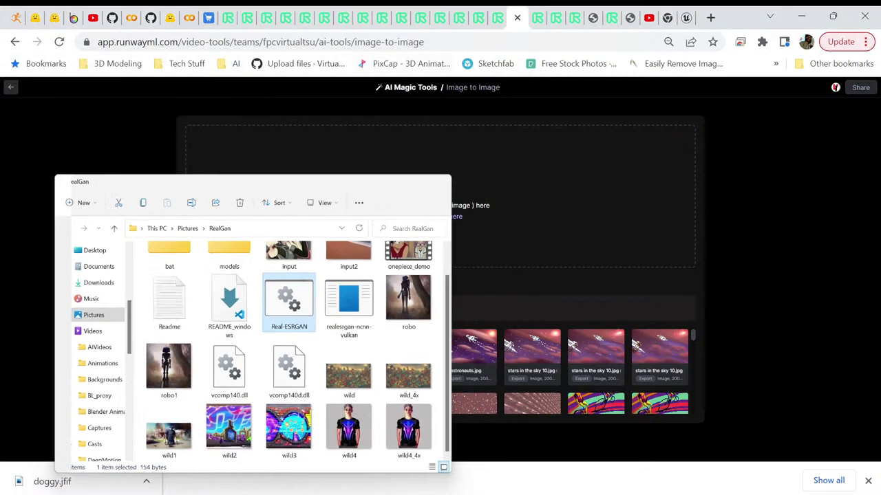
# Step: Upload the doggy_4x picture from the Backgrounds folder into the empty Image to Image tool
pyautogui.click(444, 216)
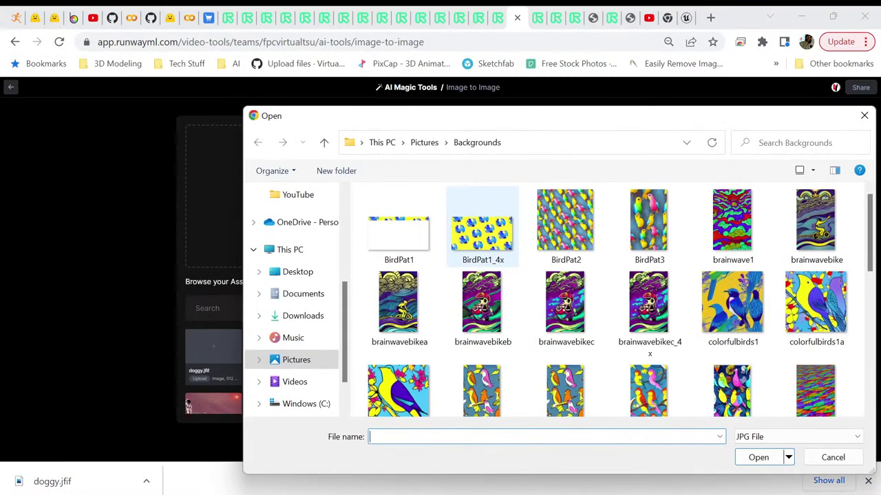
pyautogui.scroll(-5, 605, 296)
pyautogui.rightClick(639, 487)
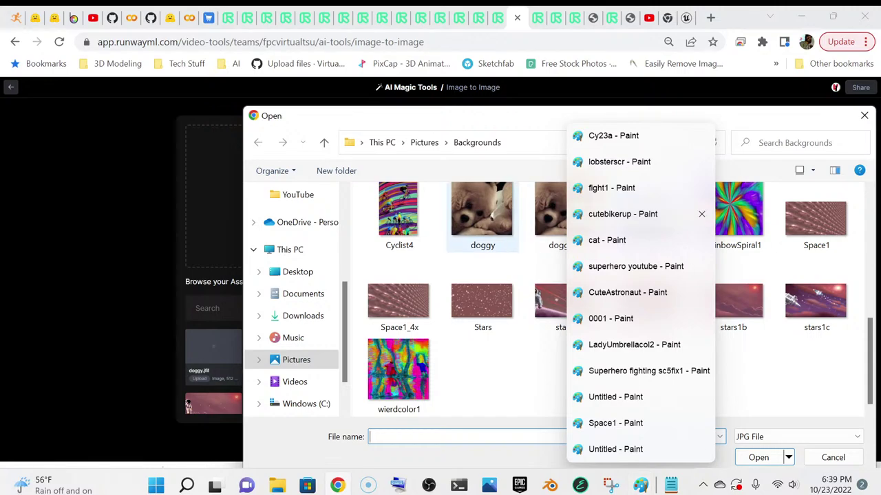
pyautogui.click(565, 213)
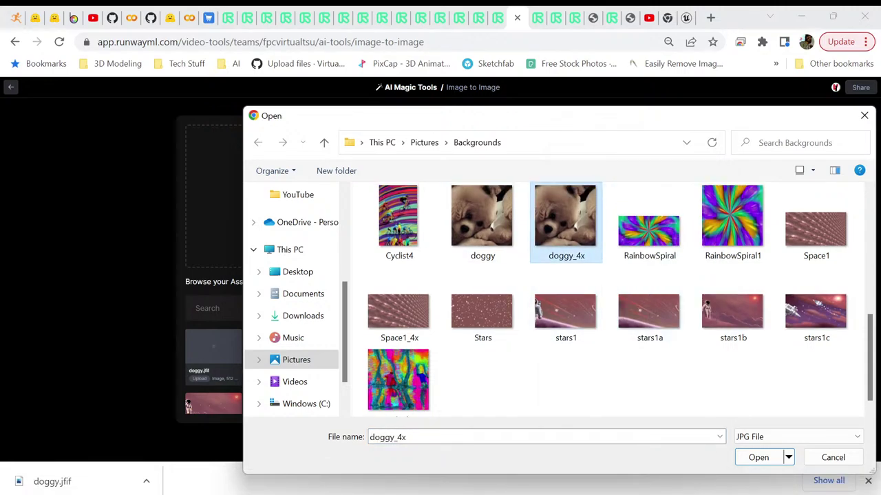
pyautogui.click(758, 458)
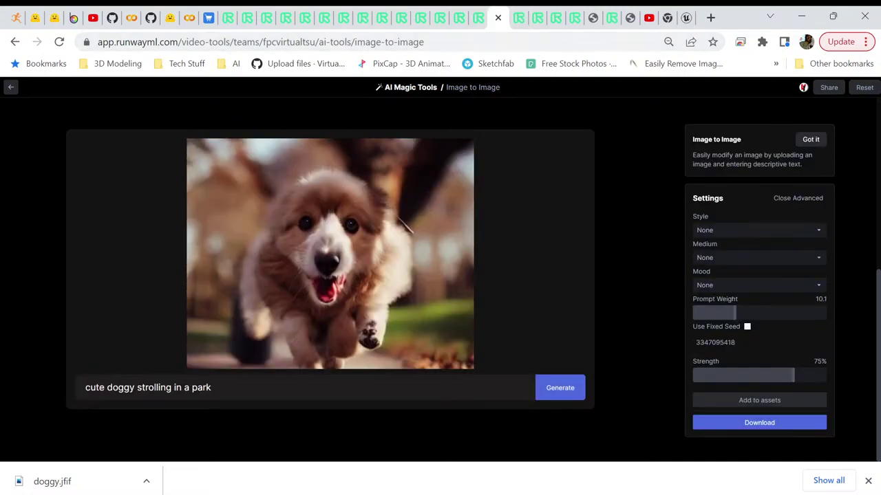
pyautogui.doubleClick(714, 342)
pyautogui.rightClick(731, 340)
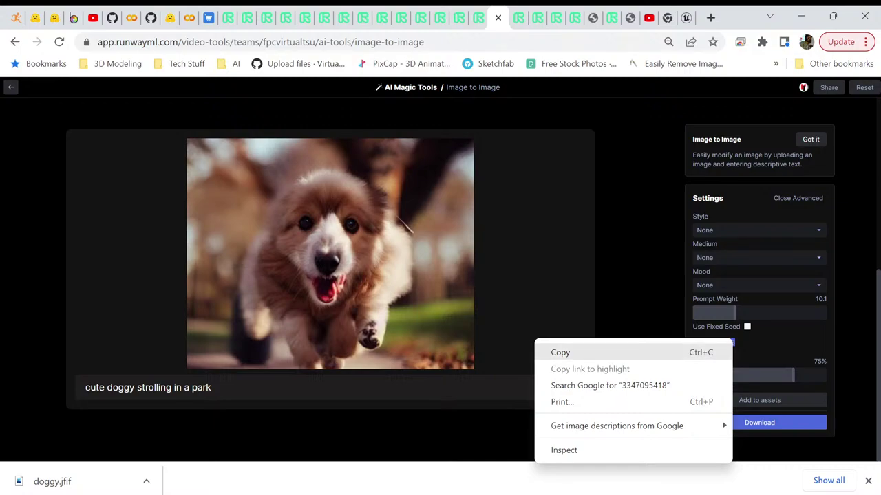
pyautogui.click(562, 352)
pyautogui.click(519, 17)
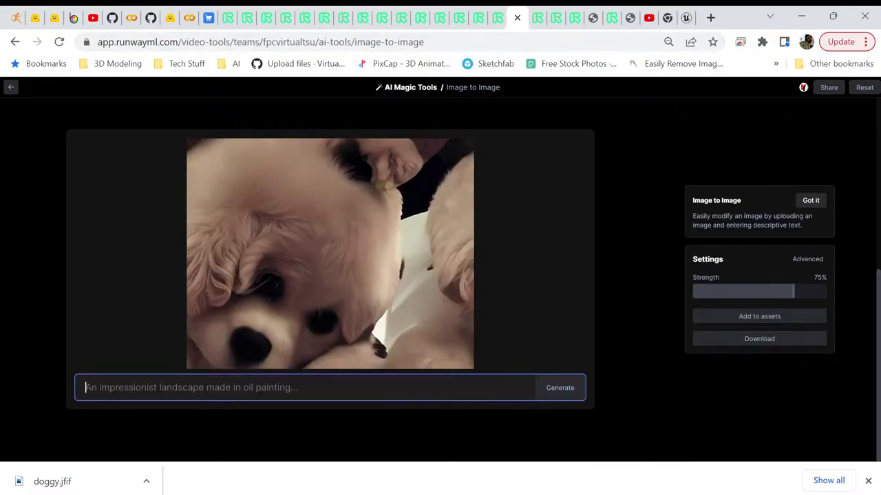
pyautogui.click(808, 259)
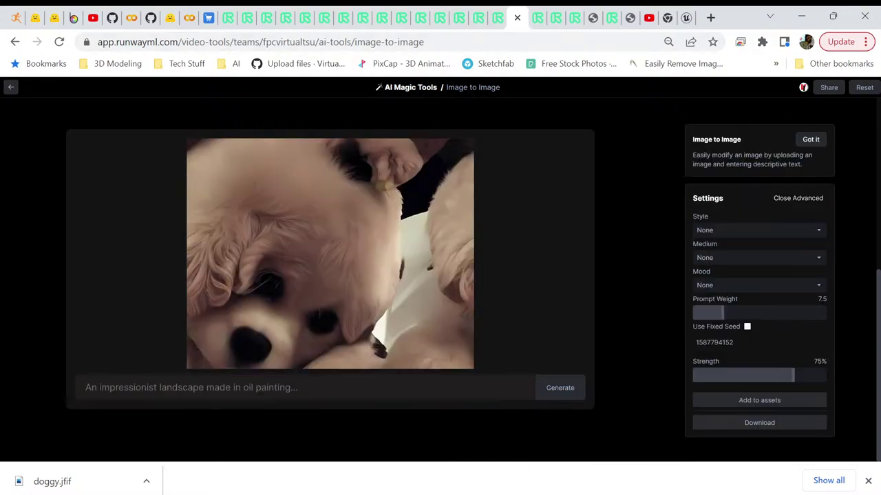
pyautogui.click(746, 327)
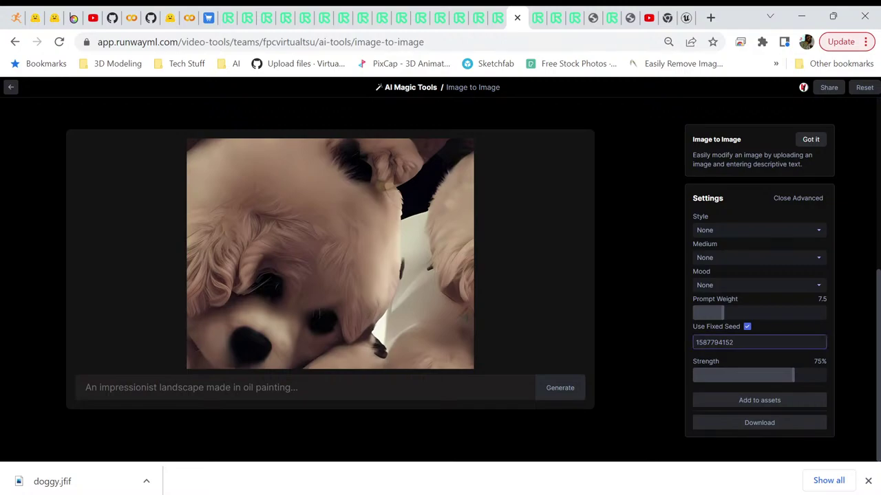
pyautogui.hotkey('ctrl', 'a')
pyautogui.rightClick(736, 347)
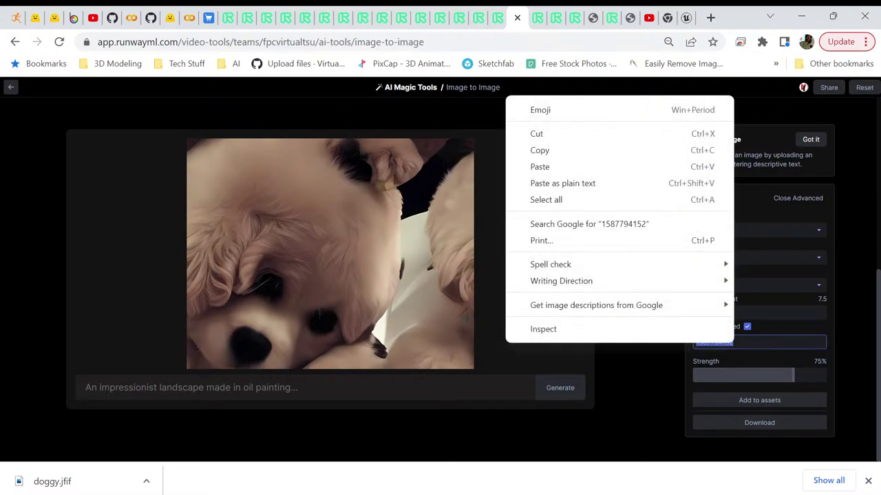
pyautogui.click(550, 166)
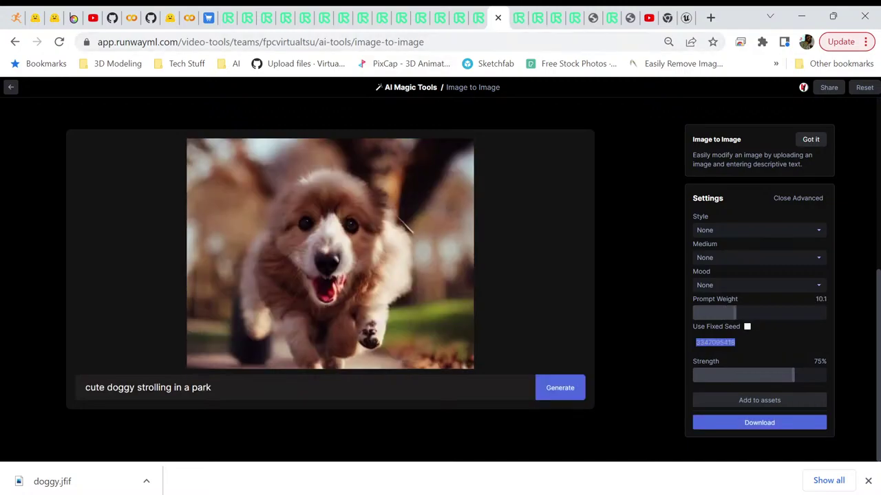
# Step: Copy the prompt "cute doggy strolling in a park" from the park dog's tab
pyautogui.moveTo(211, 388); pyautogui.dragTo(85, 387)
pyautogui.rightClick(134, 387)
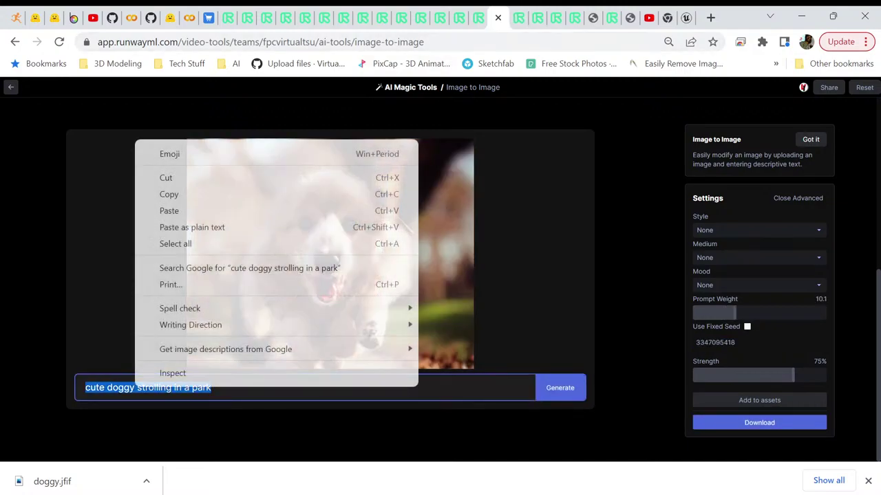